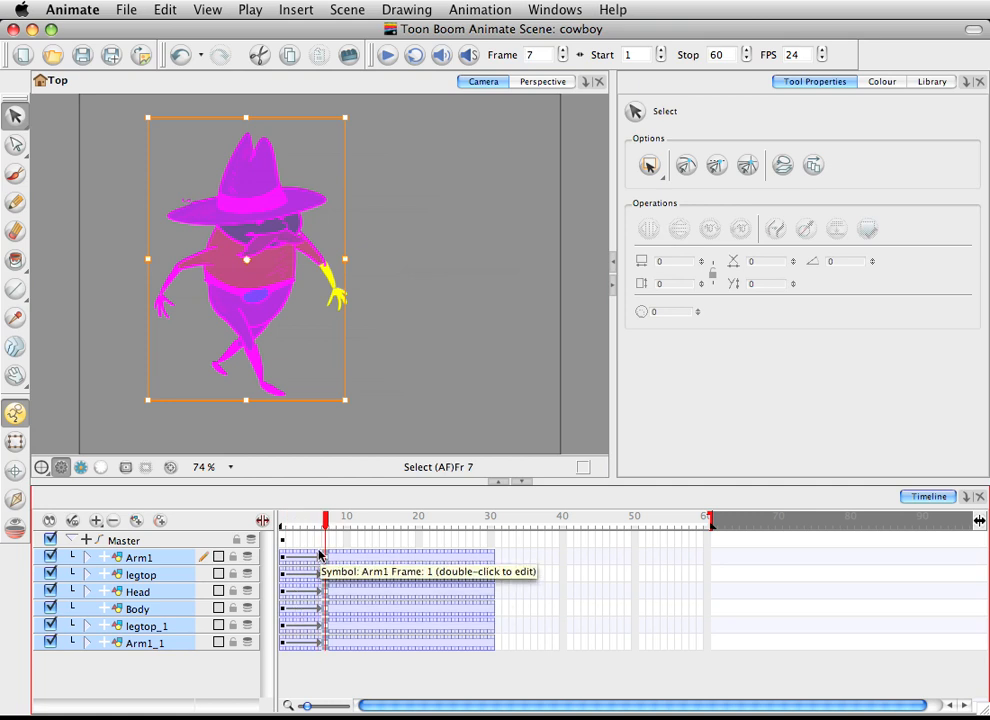
Compare frames 1 and 7, select the frame 7 keyframes on all layers, and undo their creation
click(281, 527)
click(284, 538)
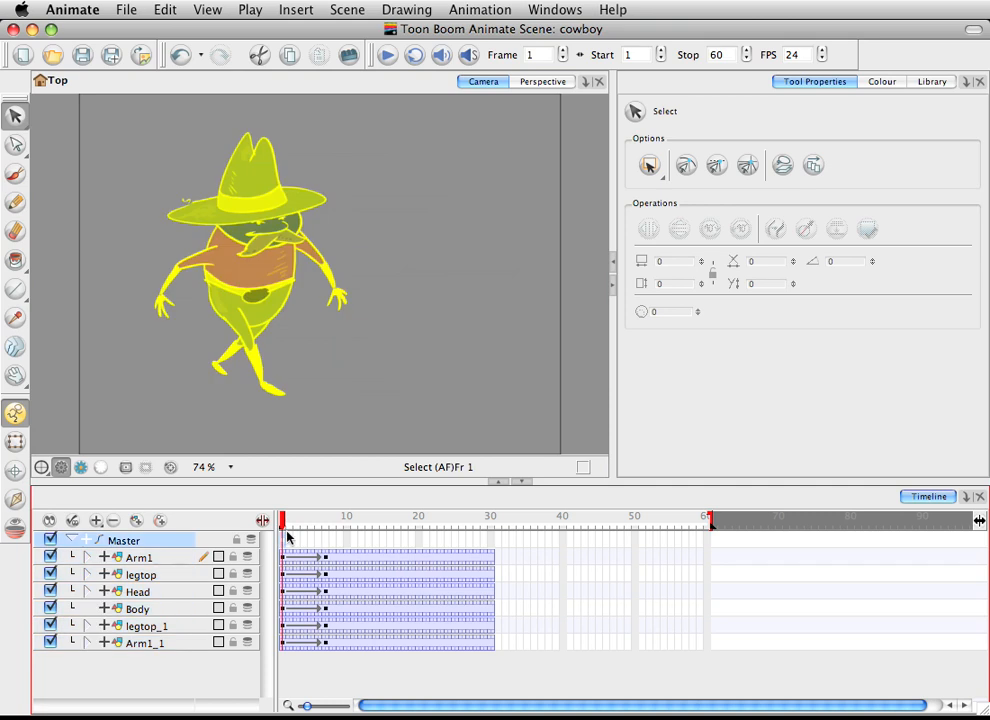
click(321, 525)
drag(321, 525, 326, 525)
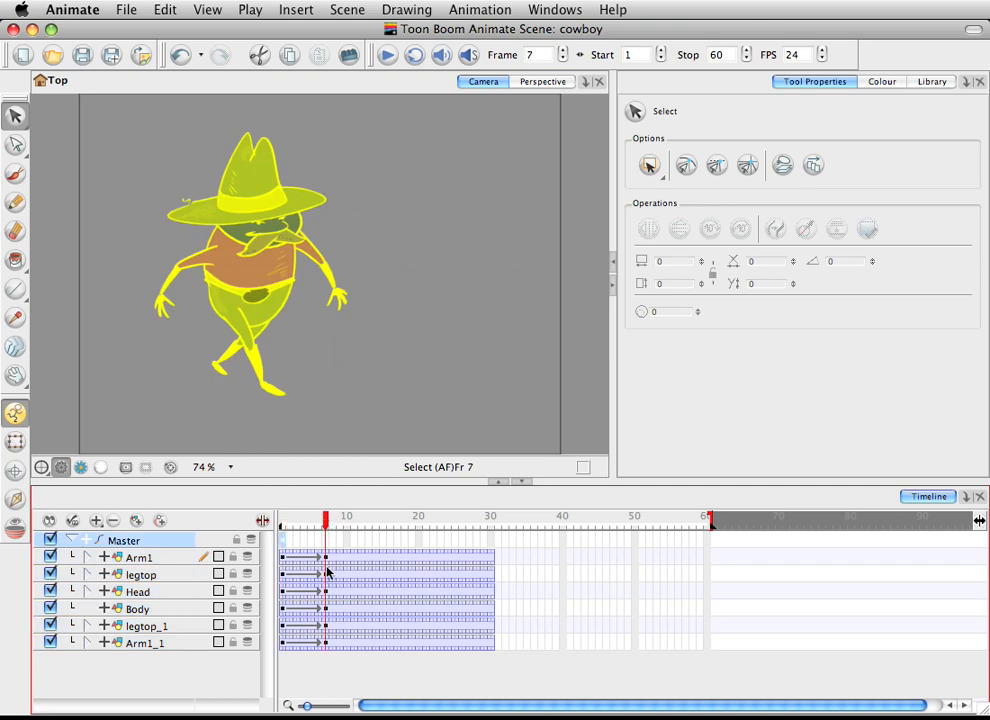
click(325, 557)
shift+click(324, 644)
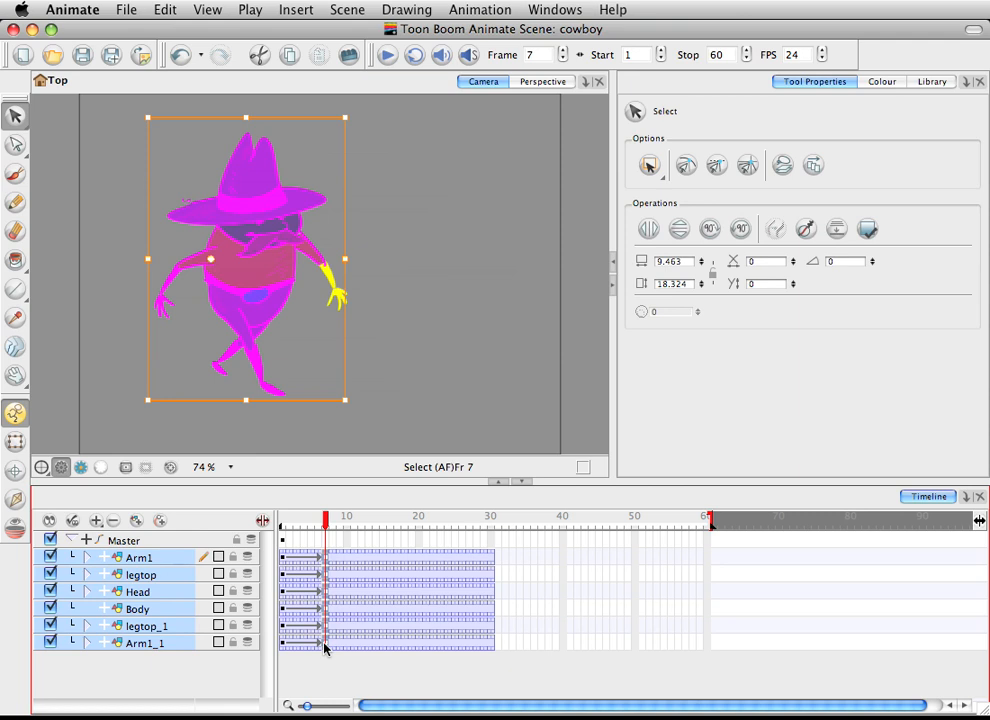
key(super+z)
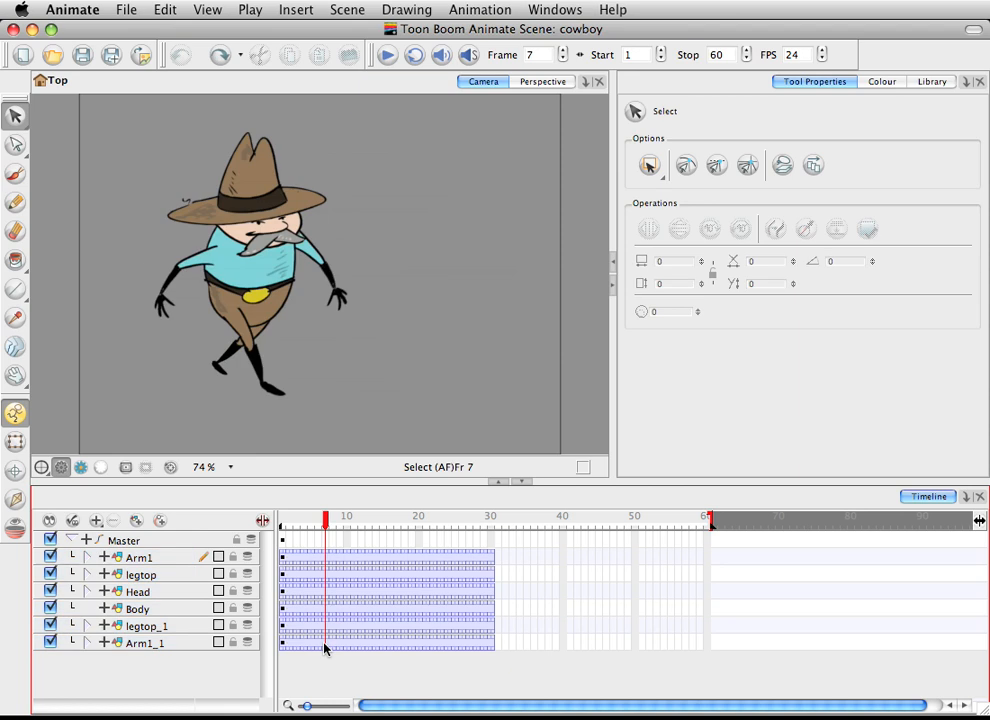
Insert keyframes at frame 7 on all of the cowboy's layers, from Arm1 down to Arm1_1
click(236, 275)
click(418, 351)
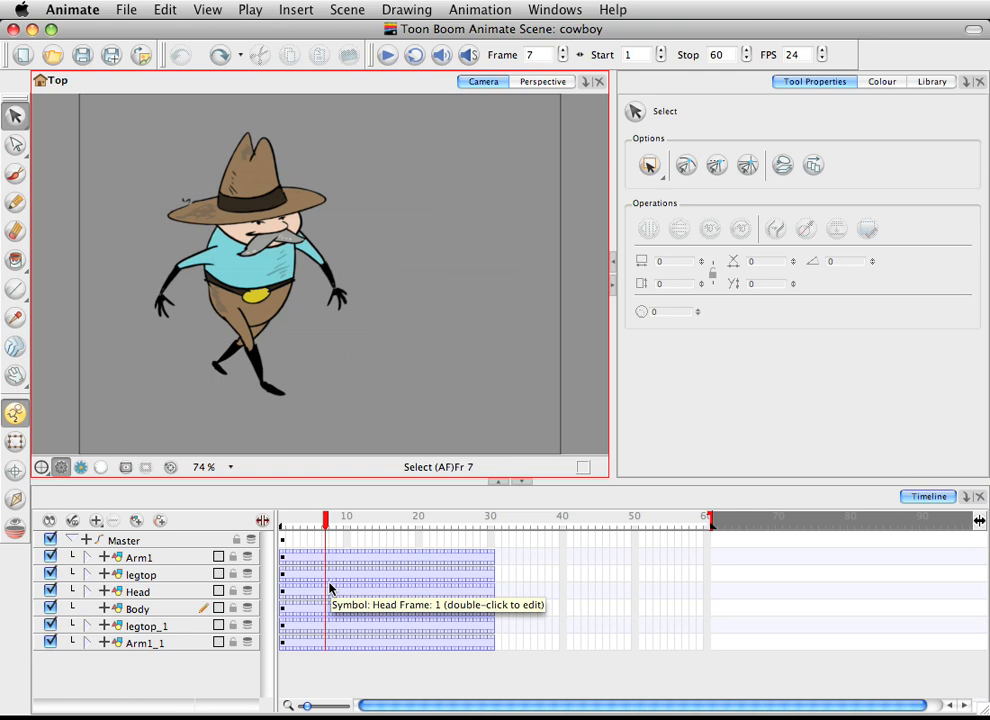
drag(326, 557, 323, 645)
key(F6)
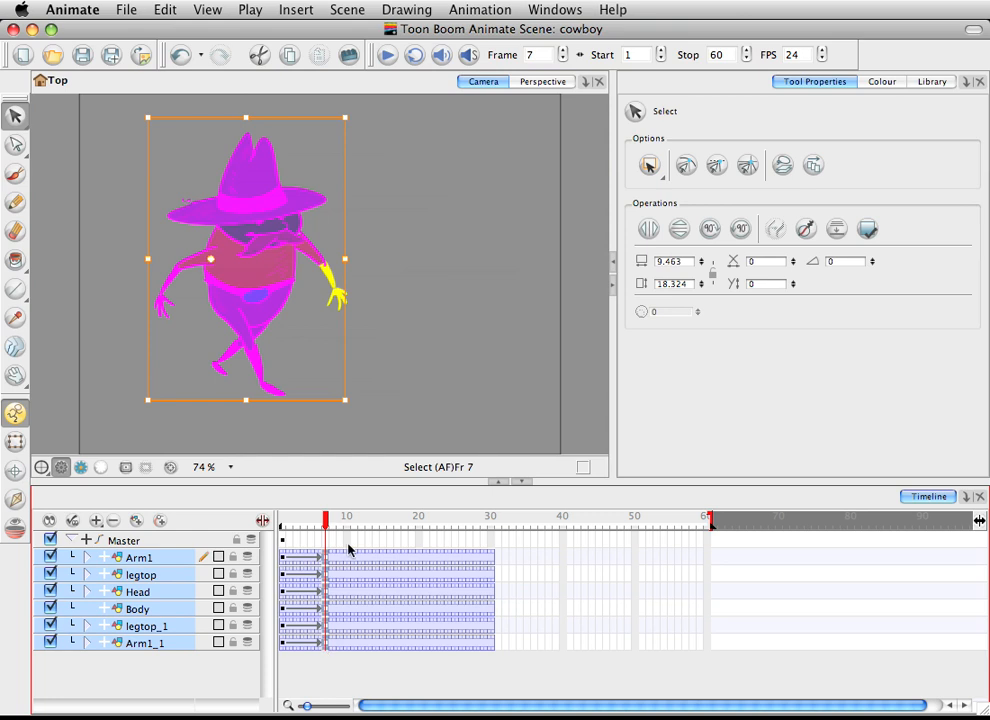
At frame 7, swing the Arm1 chain inward with the Inverse Kinematics tool so its forearm hangs straight down
click(384, 524)
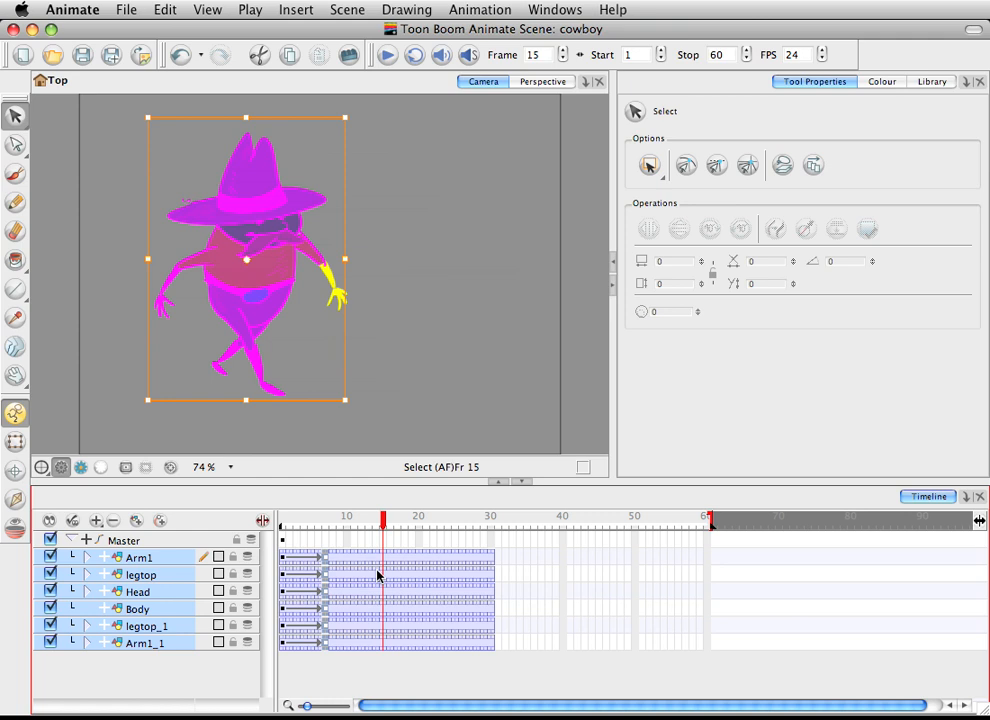
click(340, 527)
click(326, 527)
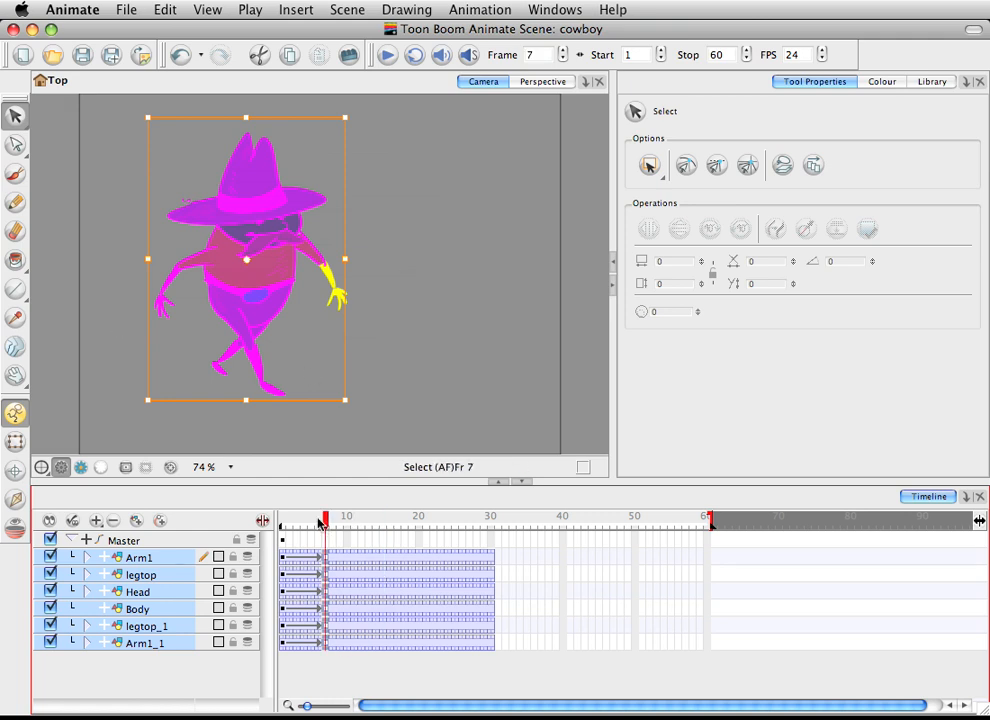
click(437, 415)
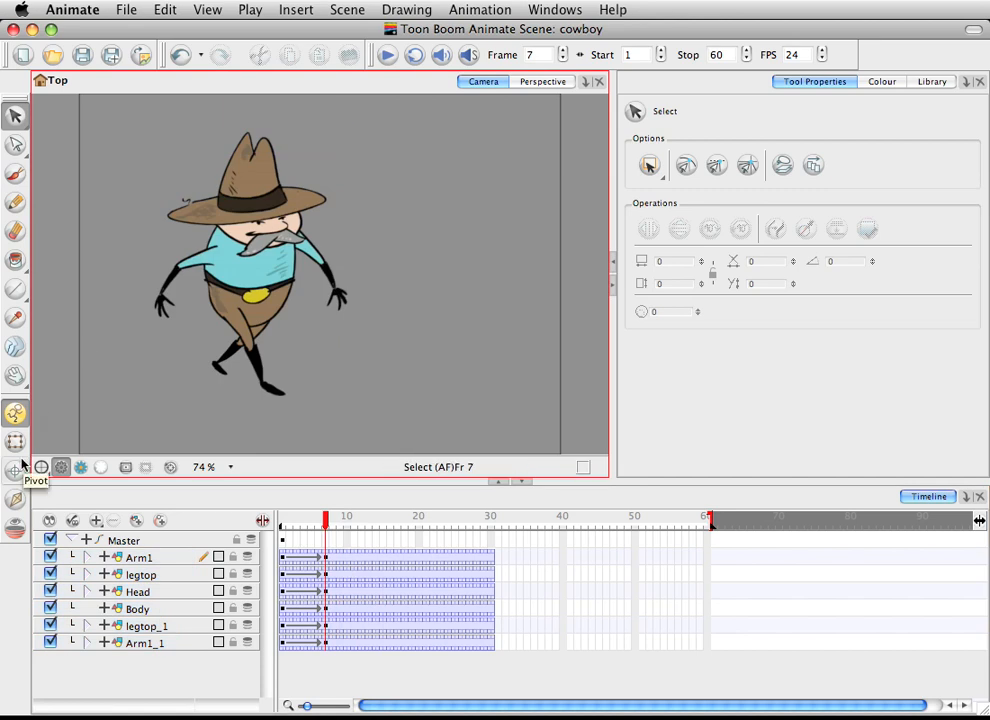
click(15, 498)
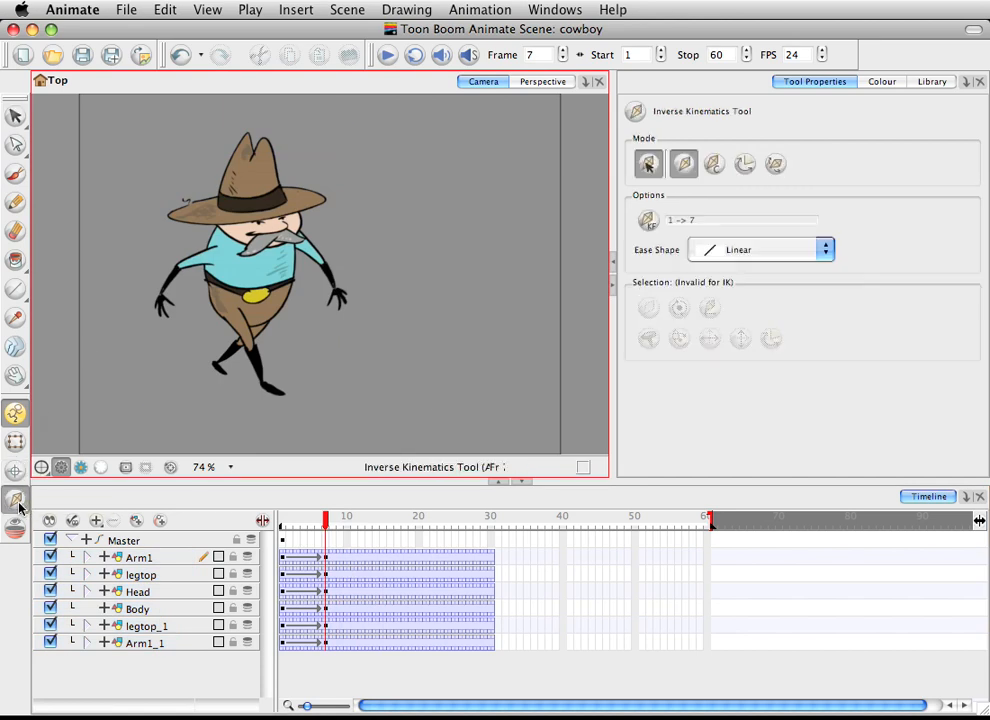
click(162, 308)
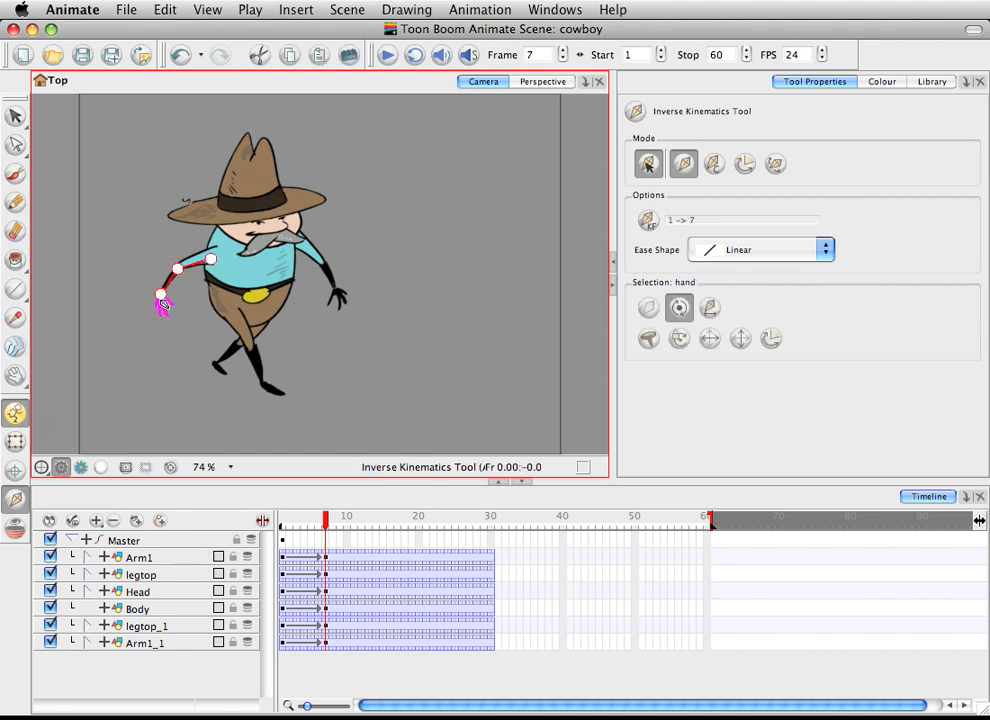
click(148, 563)
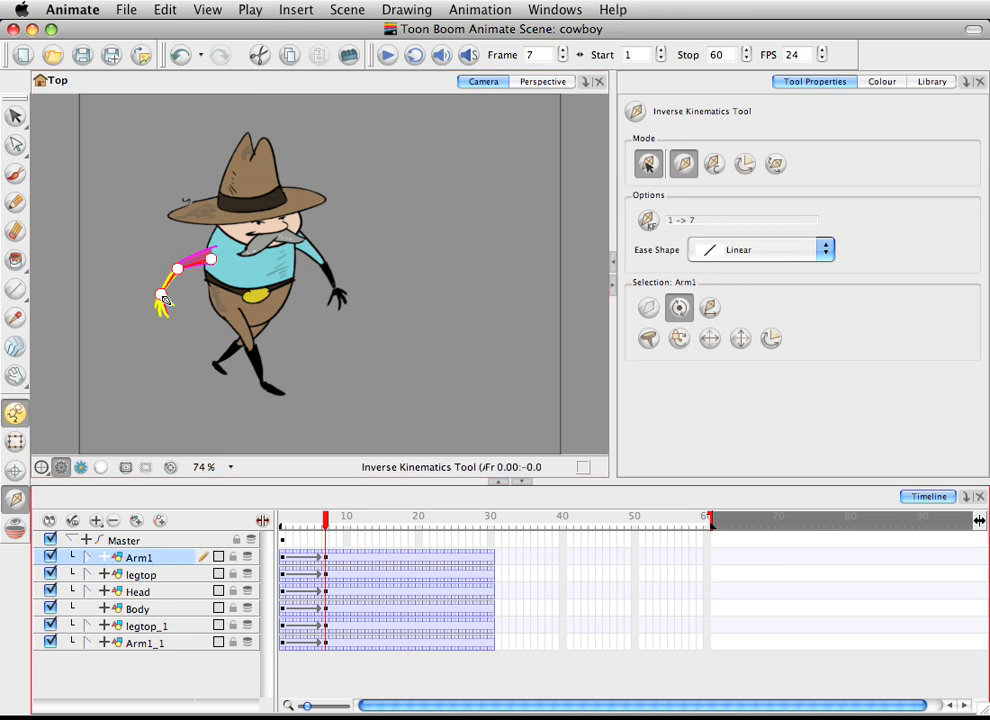
drag(167, 308, 187, 320)
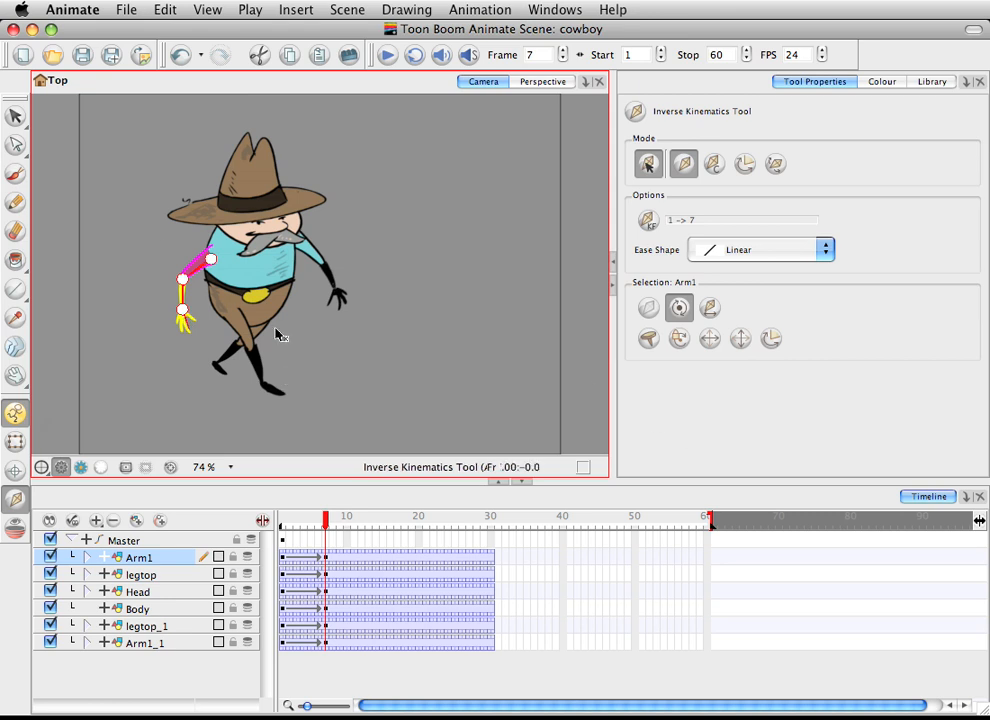
drag(187, 322, 190, 326)
Expand the Arm1 hierarchy, nail its hand joint, and pull the arm slightly up and outward
click(87, 557)
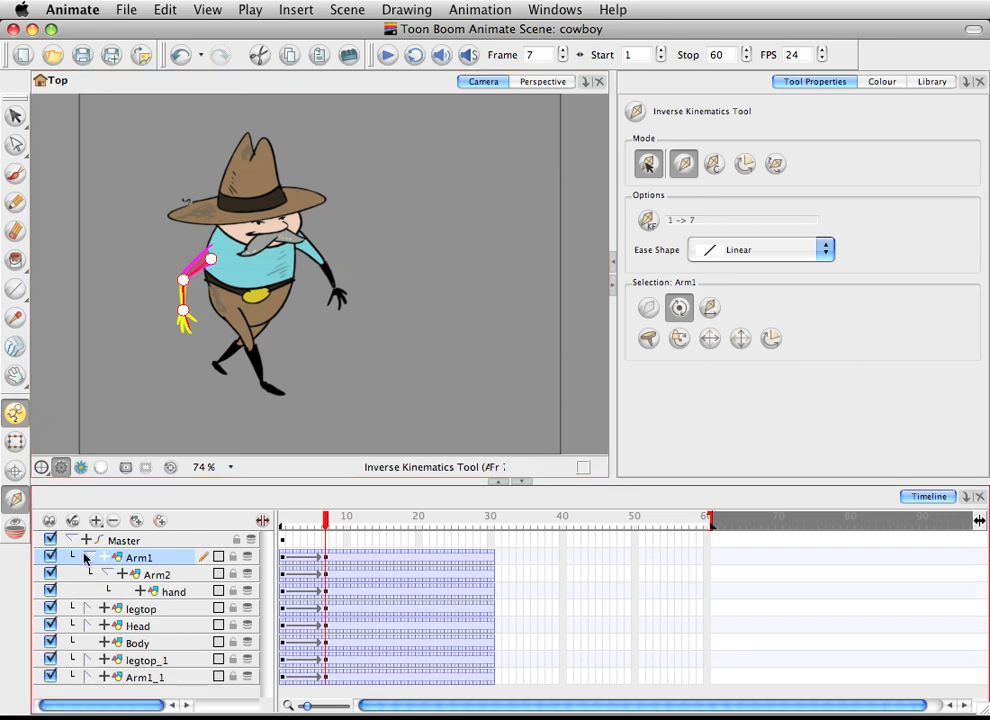
click(167, 597)
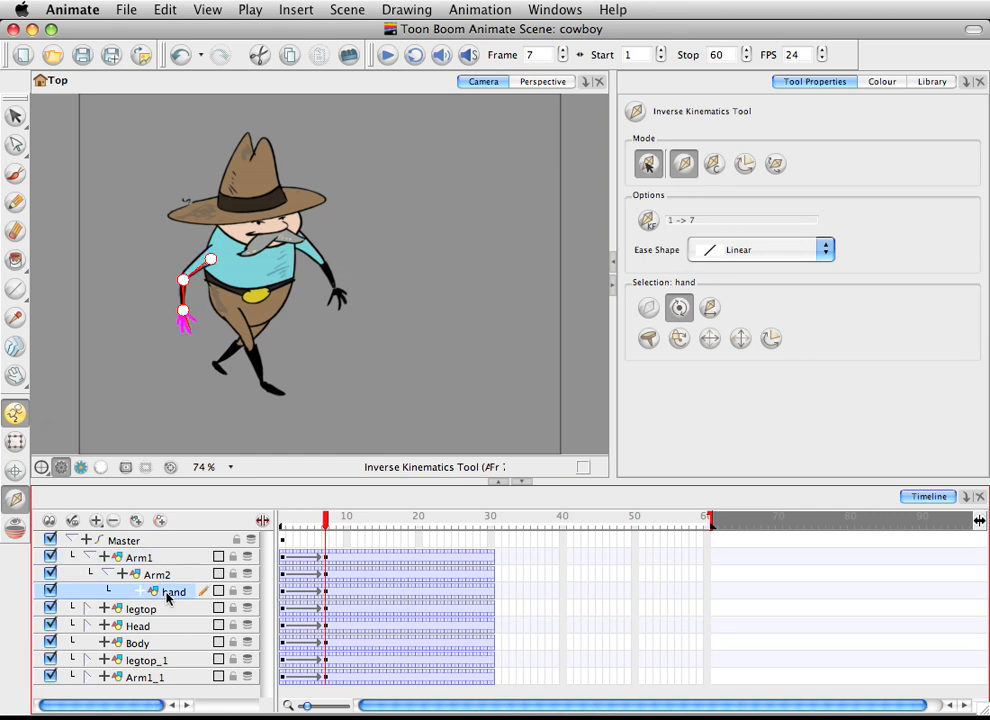
click(648, 338)
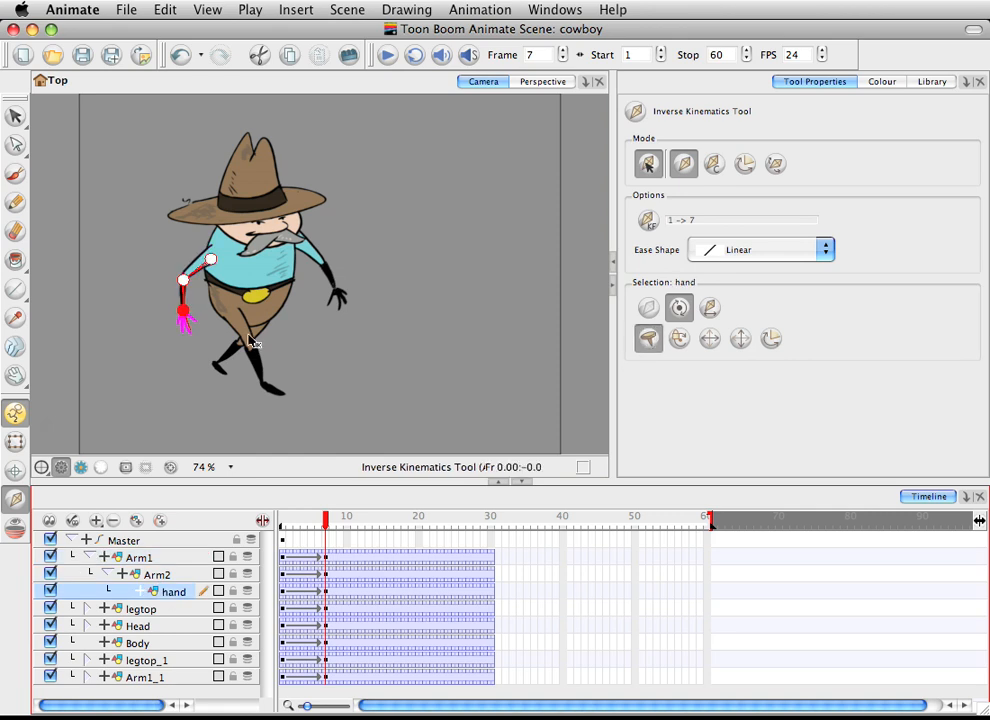
mouse_move(190, 328)
mouse_down()
mouse_move(168, 300)
mouse_move(200, 318)
mouse_move(183, 300)
mouse_move(168, 298)
mouse_move(187, 327)
mouse_move(172, 290)
mouse_move(185, 323)
mouse_move(152, 293)
mouse_move(178, 310)
mouse_move(173, 300)
mouse_move(185, 325)
mouse_up()
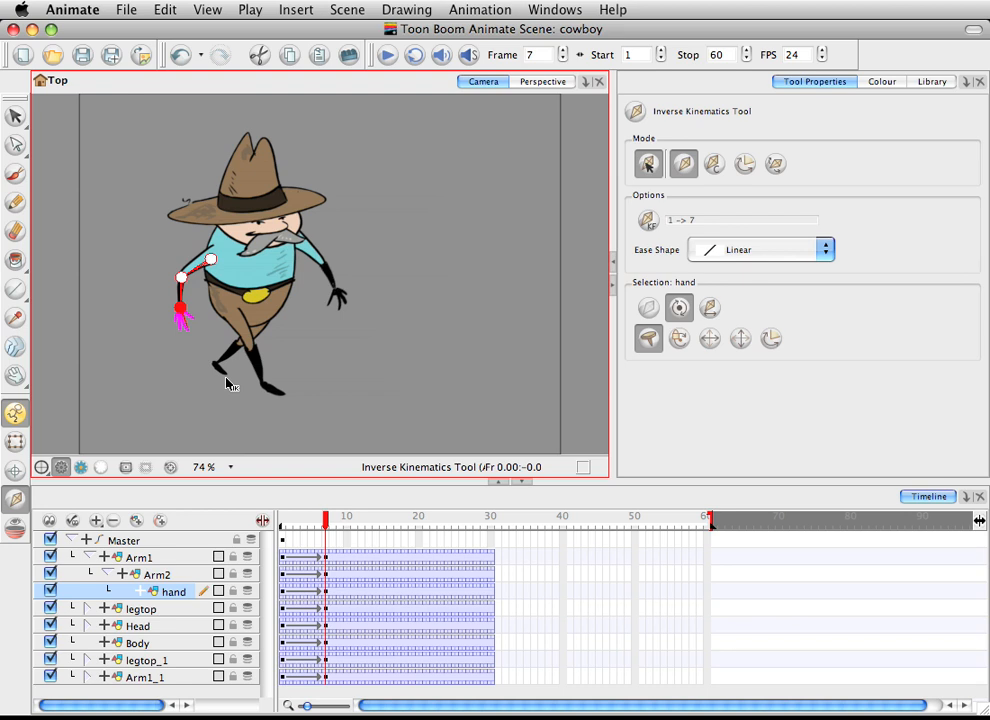
Remove the nail from the hand and nail the Arm2 joint instead
click(648, 338)
click(160, 574)
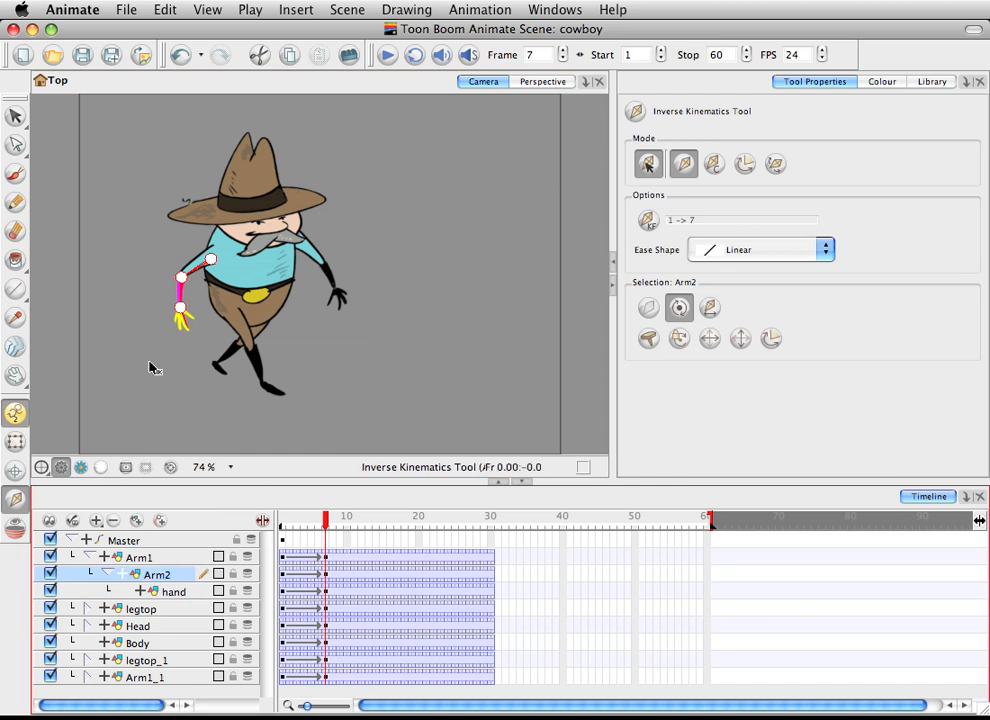
click(648, 338)
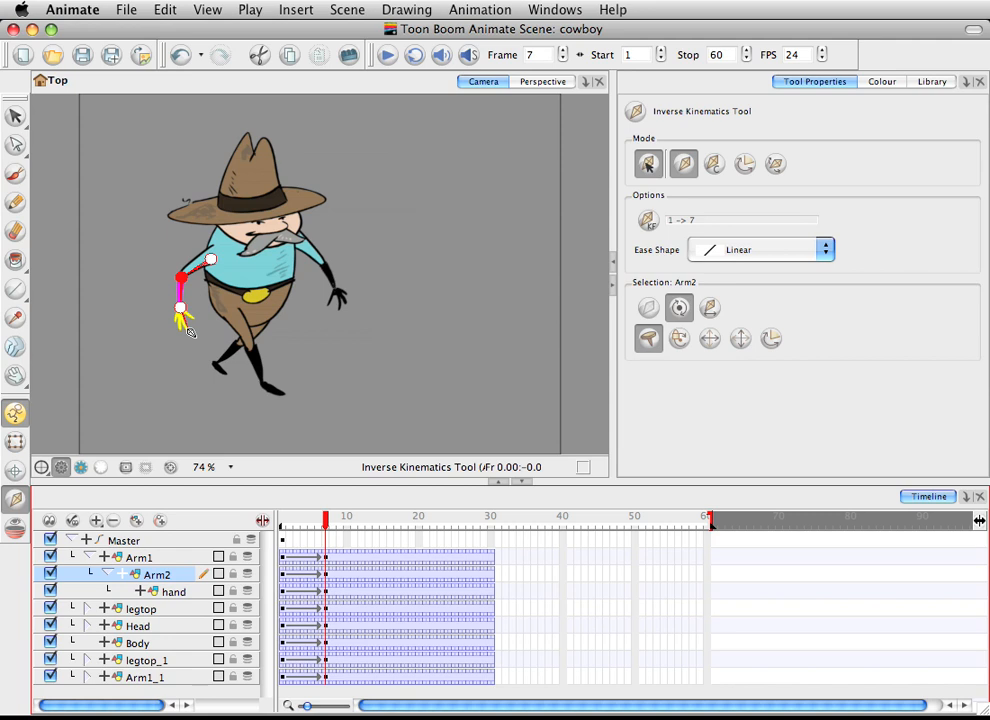
click(166, 593)
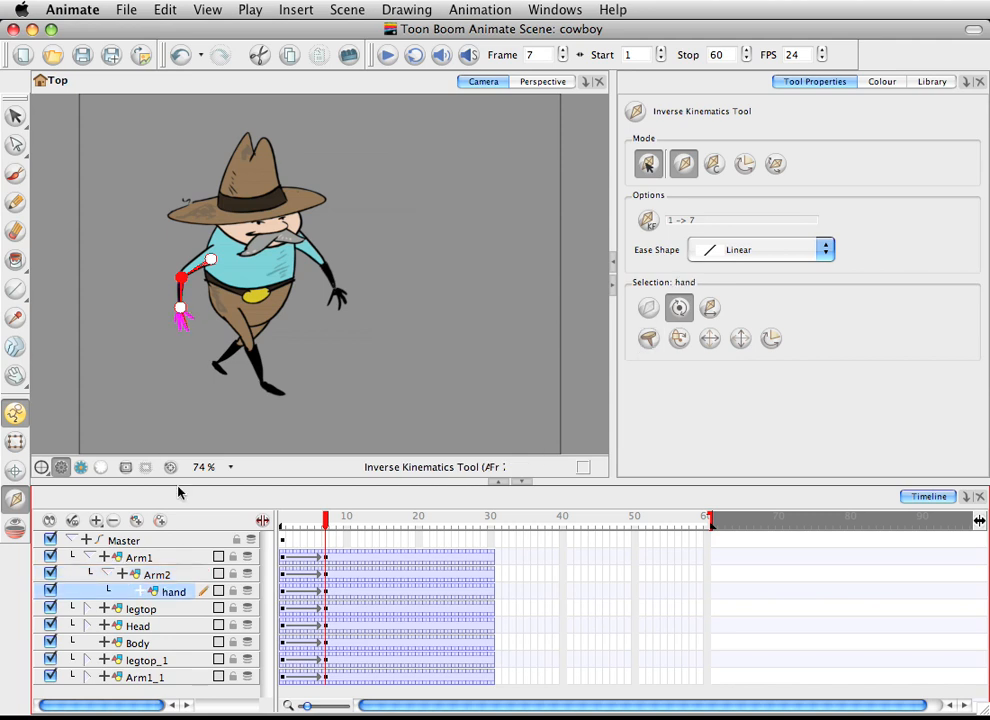
click(157, 575)
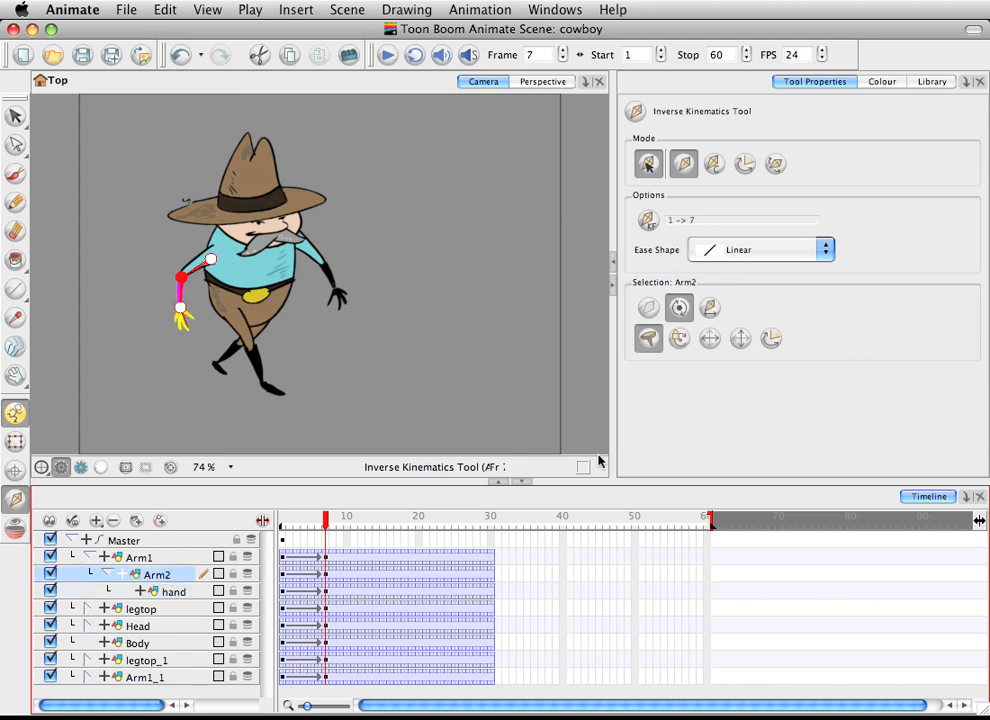
Release the Arm2 nail, refine the arm's pose at frame 7 with the forearm hanging down, and collapse the Arm1 hierarchy
click(648, 339)
mouse_move(181, 320)
mouse_down()
mouse_move(161, 314)
mouse_move(198, 320)
mouse_move(173, 287)
mouse_move(190, 320)
mouse_move(208, 300)
mouse_move(184, 334)
mouse_move(168, 331)
mouse_move(183, 332)
mouse_up()
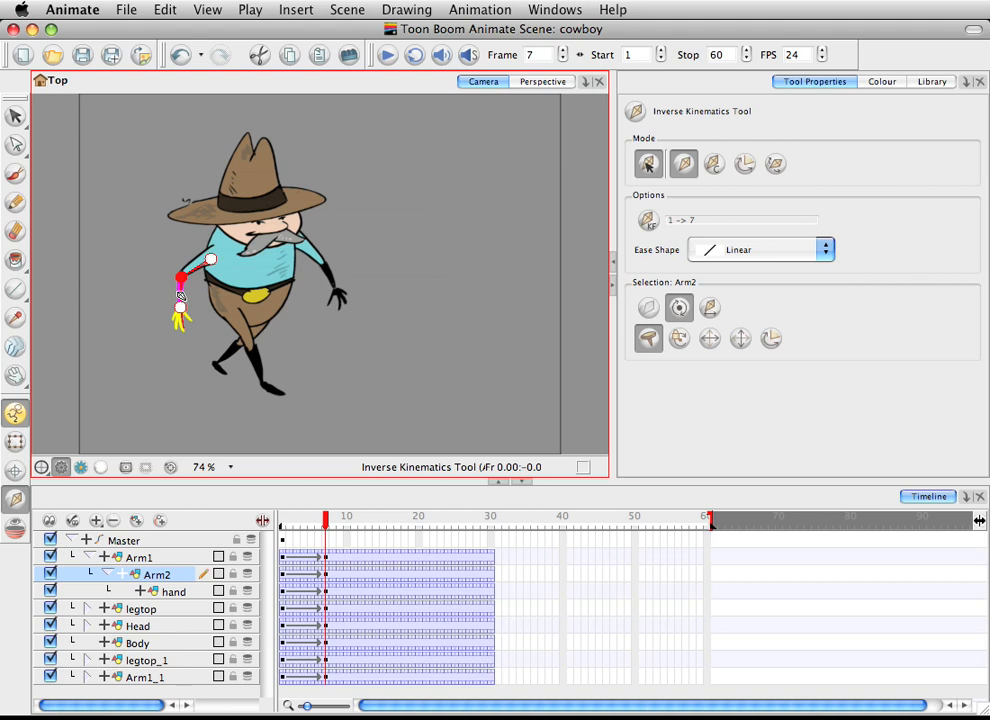
mouse_move(182, 297)
mouse_down()
mouse_move(163, 290)
mouse_move(186, 300)
mouse_move(163, 263)
mouse_move(165, 292)
mouse_move(160, 276)
mouse_move(178, 290)
mouse_up()
mouse_move(179, 319)
mouse_down()
mouse_move(193, 319)
mouse_move(179, 321)
mouse_up()
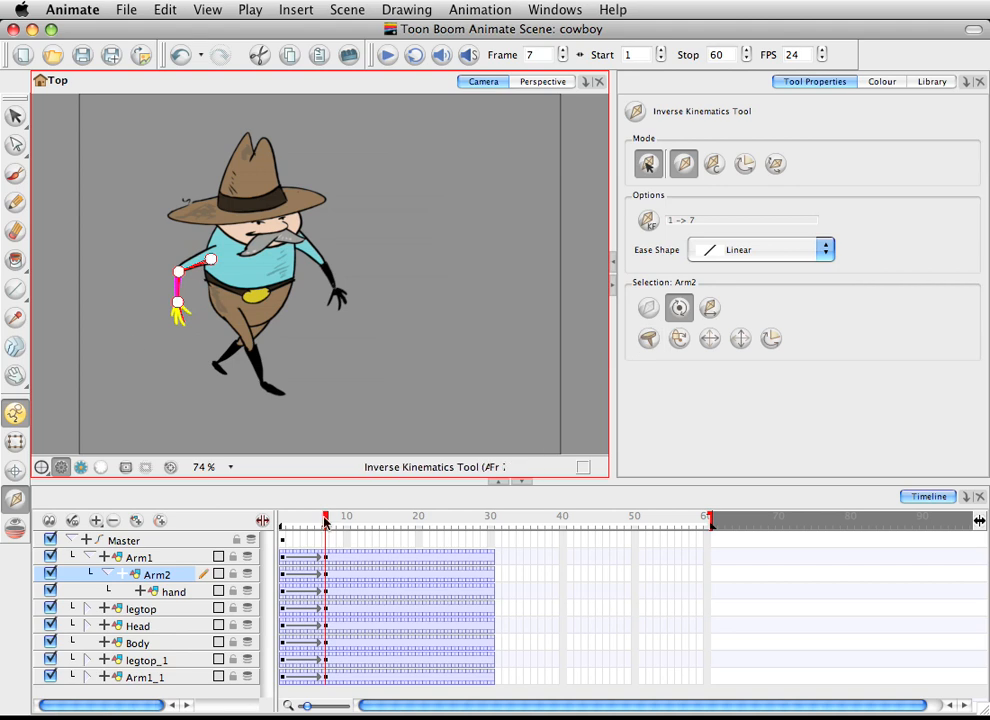
mouse_move(325, 522)
mouse_down()
mouse_move(263, 523)
mouse_move(327, 522)
mouse_up()
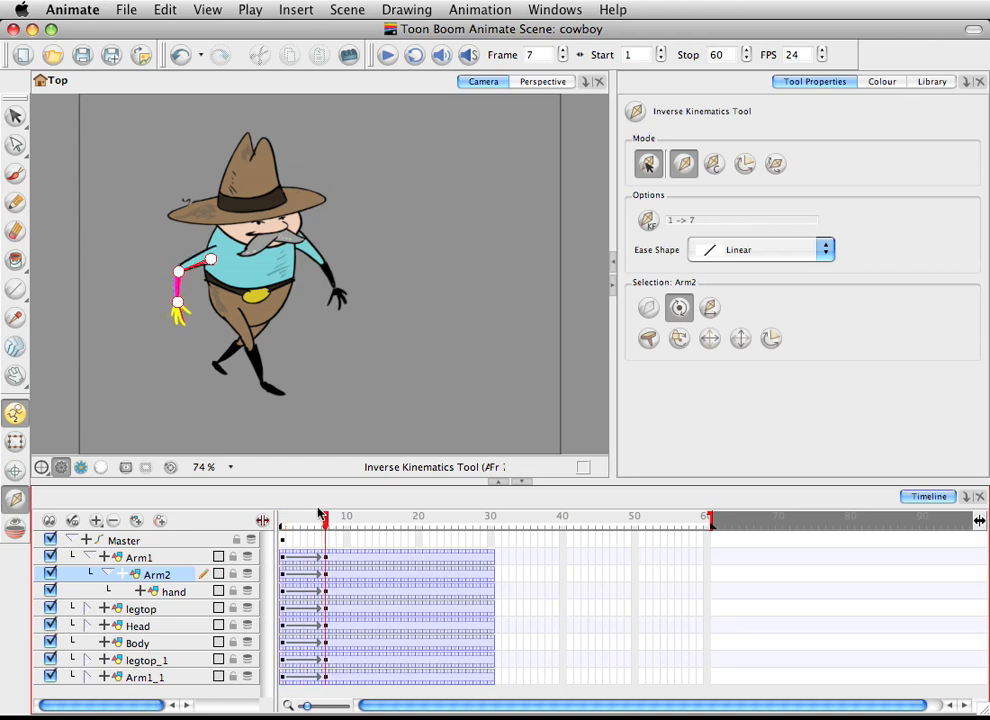
mouse_move(172, 300)
mouse_down()
mouse_move(170, 290)
mouse_move(177, 309)
mouse_up()
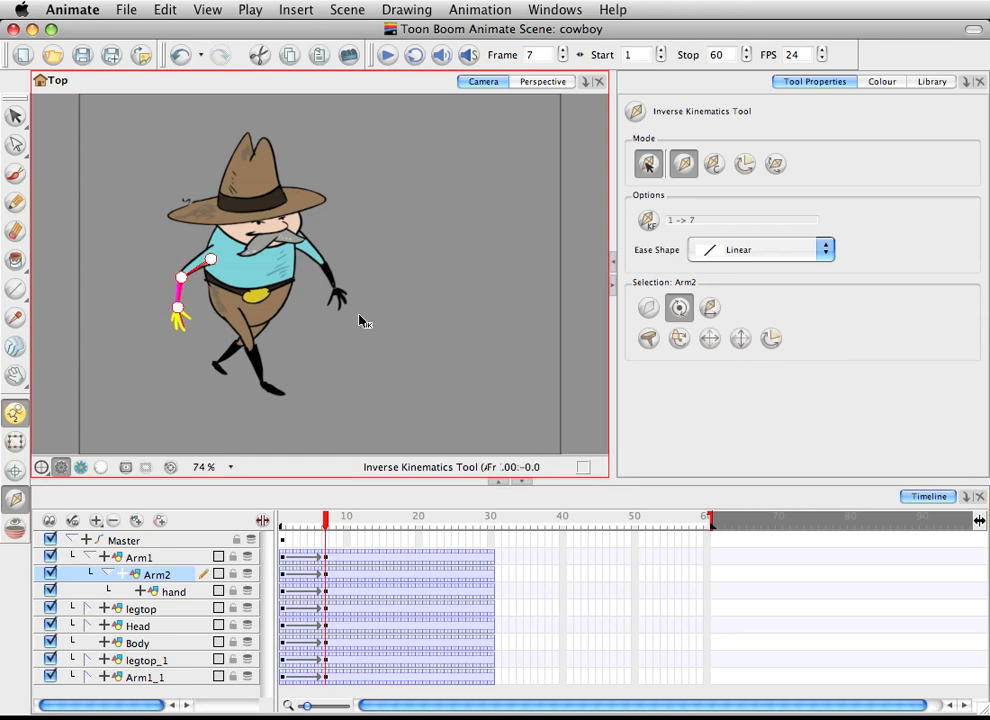
click(90, 558)
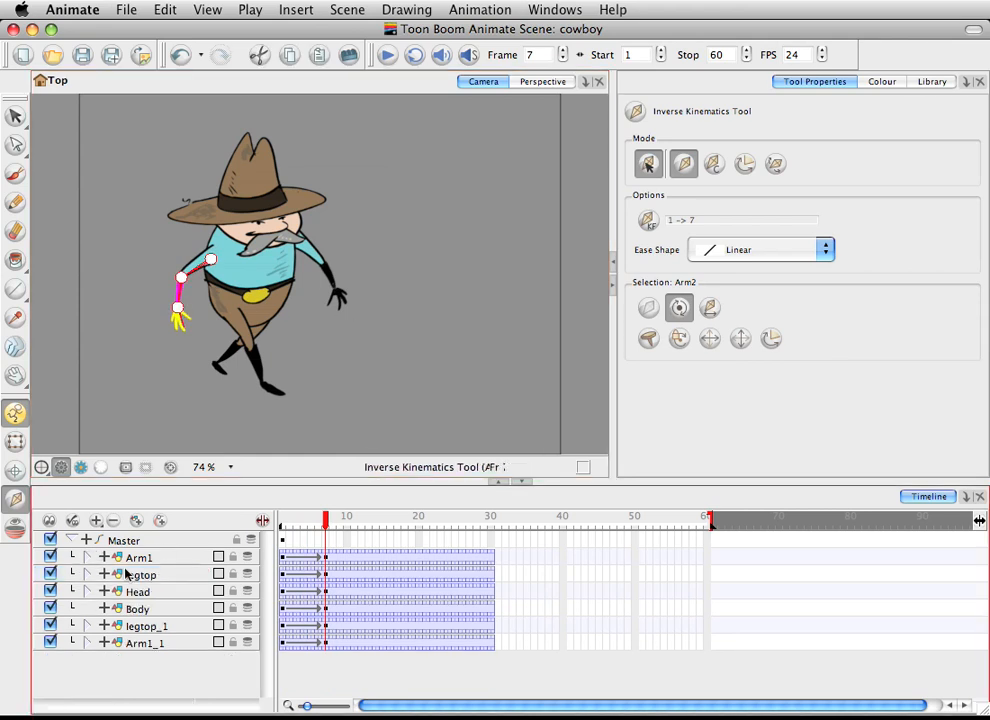
Pose the Arm1_1 chain at frame 7 with Inverse Kinematics, raising the elbow and swinging the hand outward
click(150, 642)
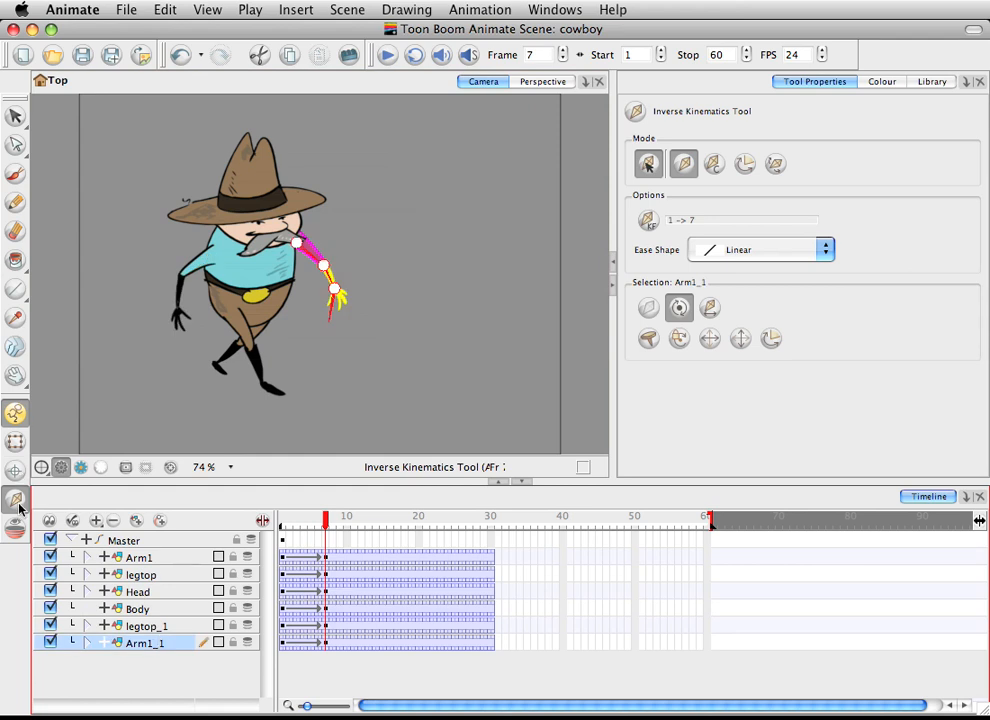
click(17, 418)
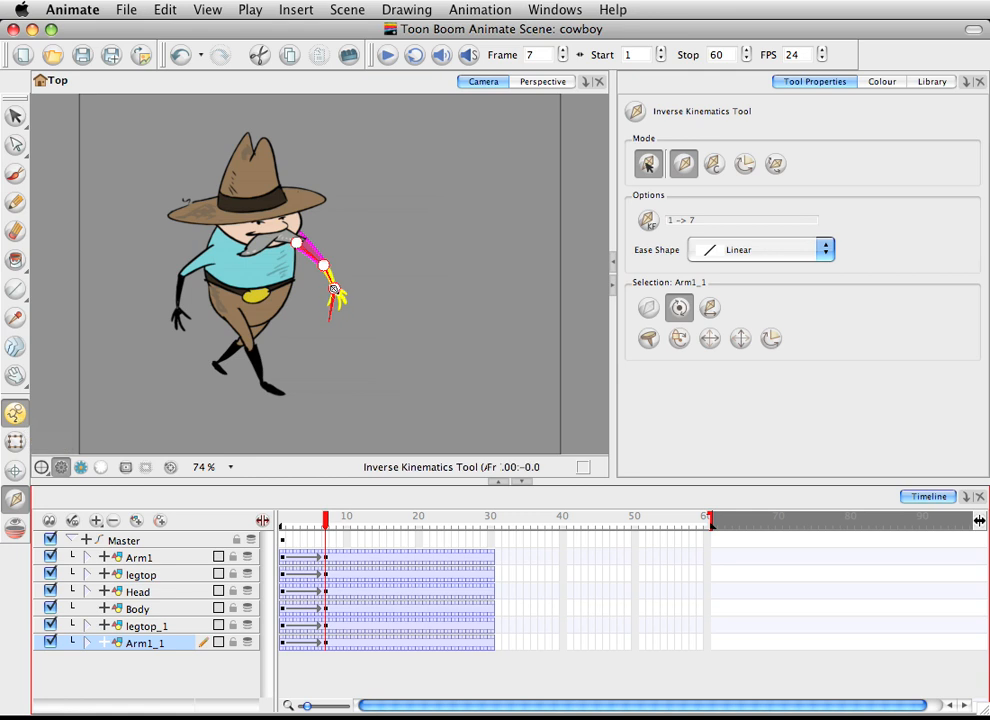
drag(334, 295, 339, 285)
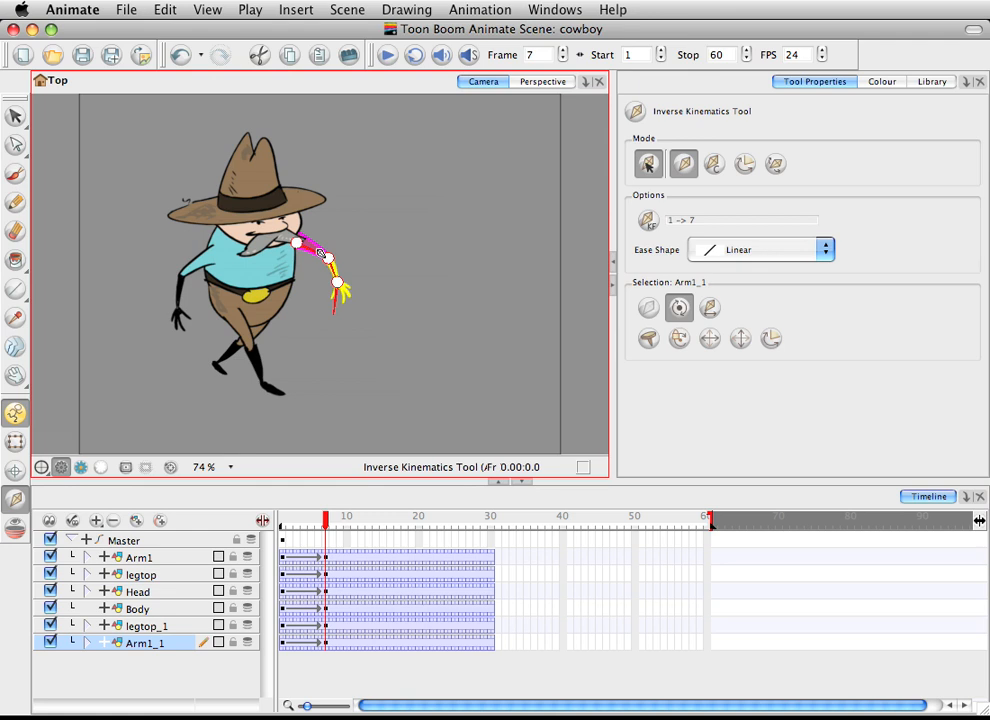
drag(320, 252, 331, 300)
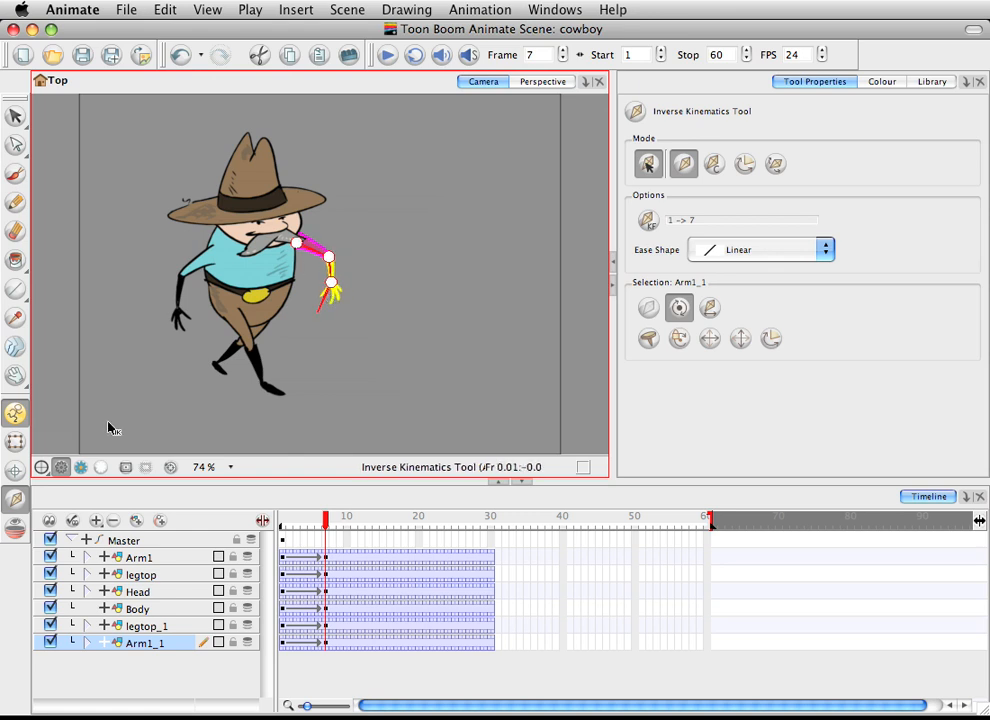
click(298, 520)
drag(298, 520, 329, 515)
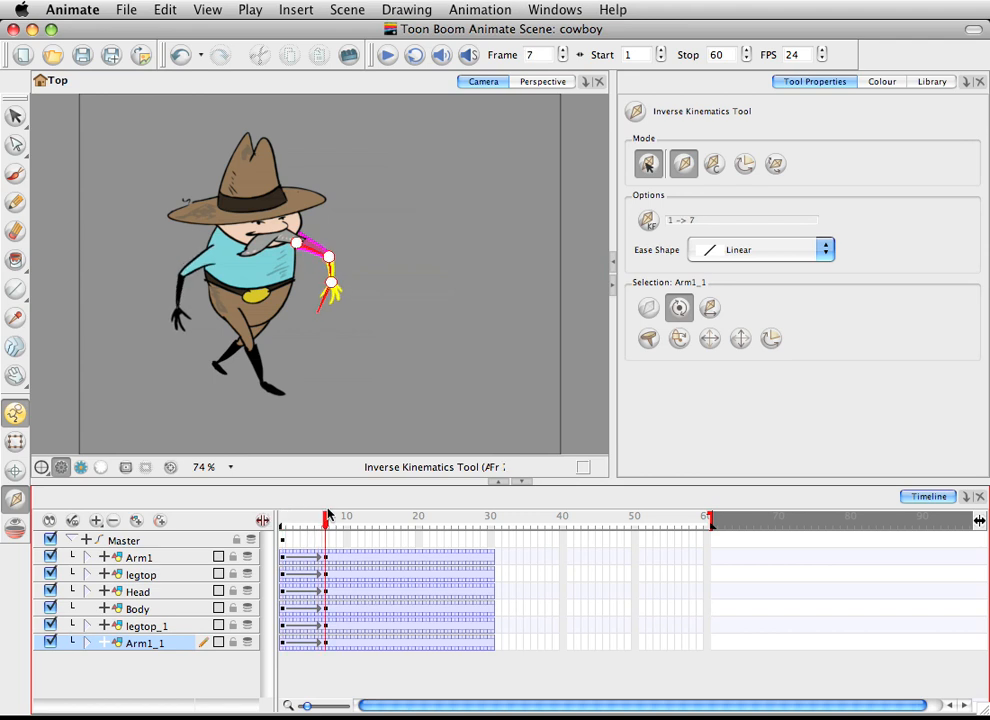
drag(326, 297, 337, 295)
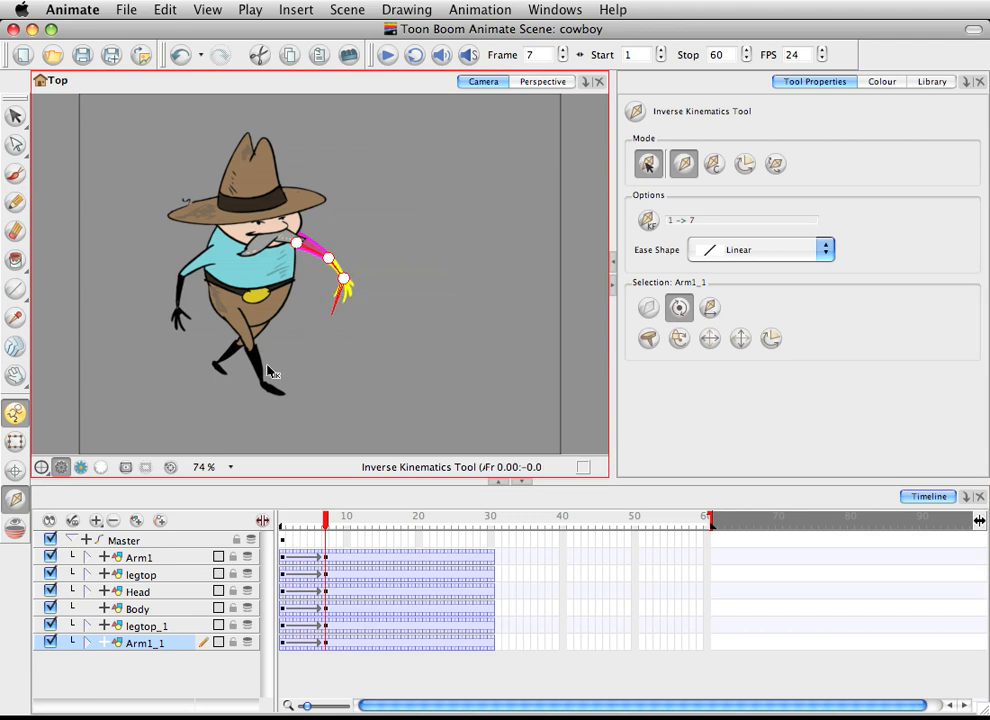
Move the whole Arm1_1 arm slightly inward over the body at frame 7 with the Transform tool
click(15, 116)
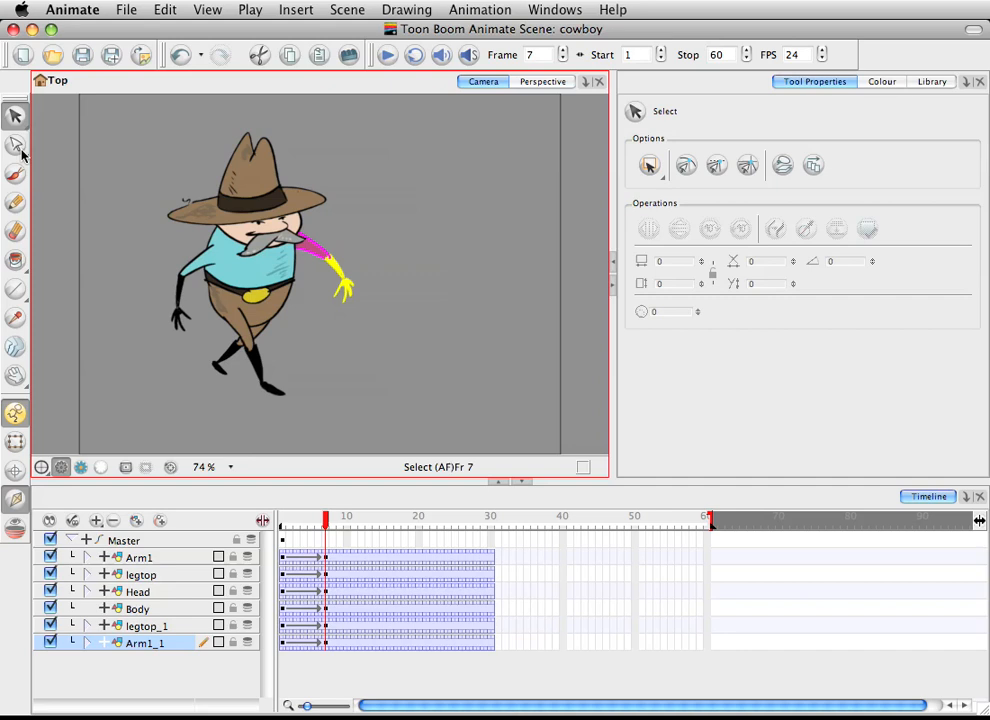
click(11, 449)
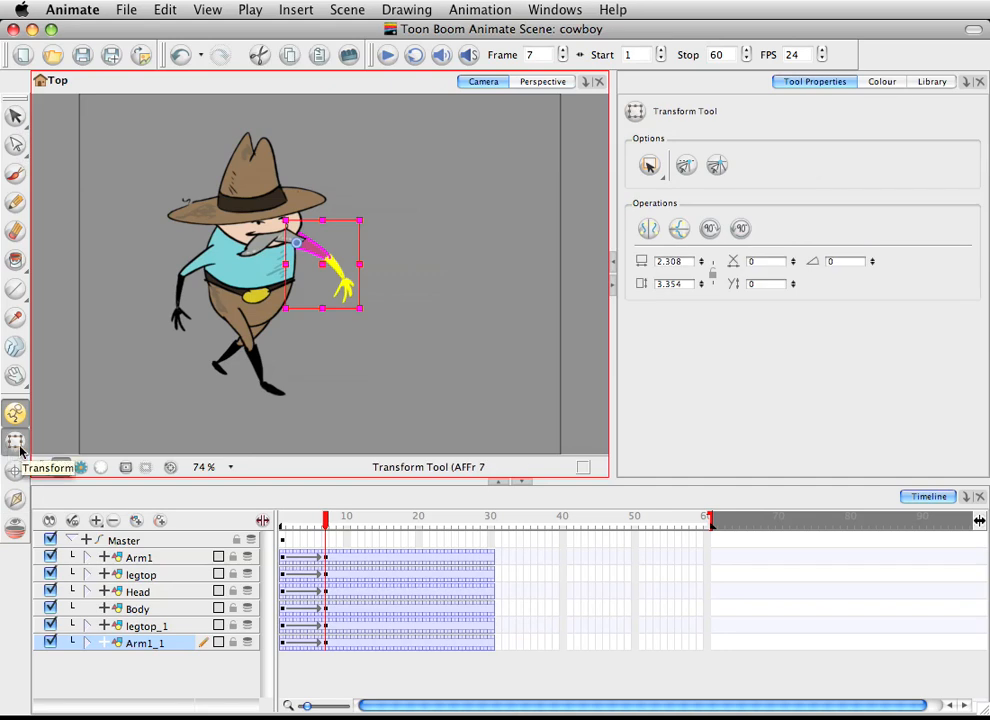
drag(313, 250, 299, 246)
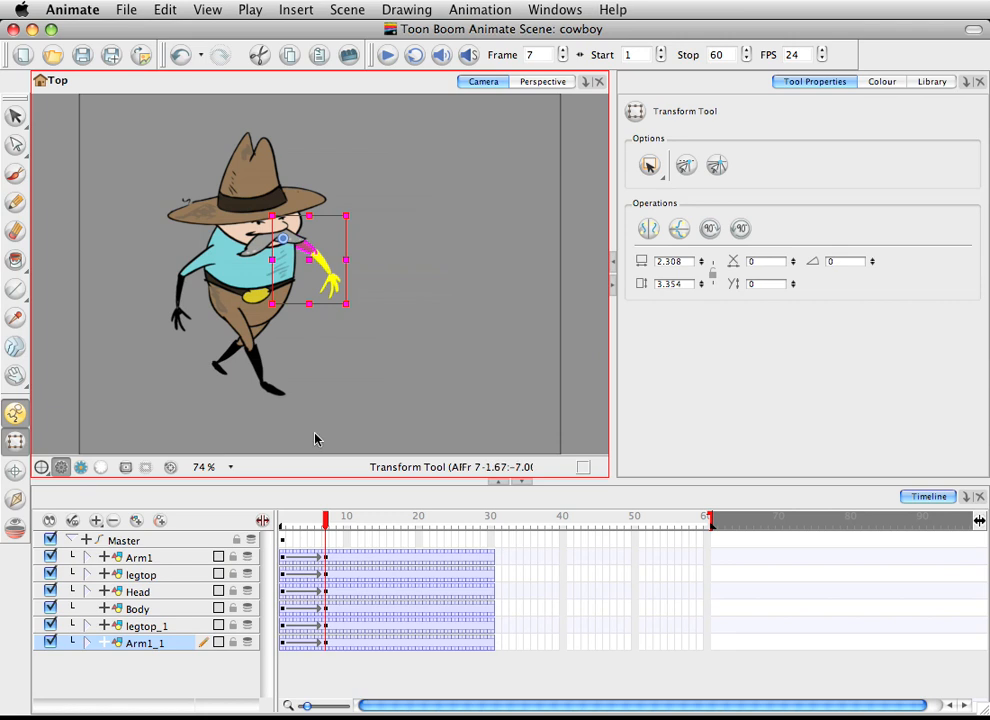
Move the Arm1_1 arm slightly inward over the body at frame 1, and return to frame 7
drag(325, 518, 261, 521)
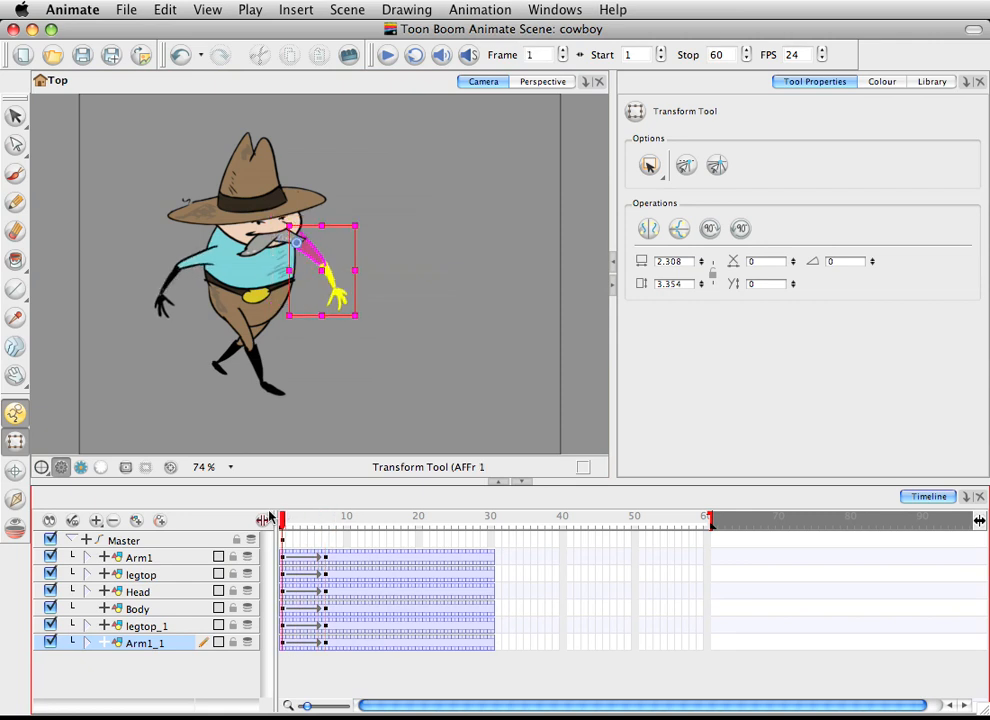
drag(316, 259, 309, 259)
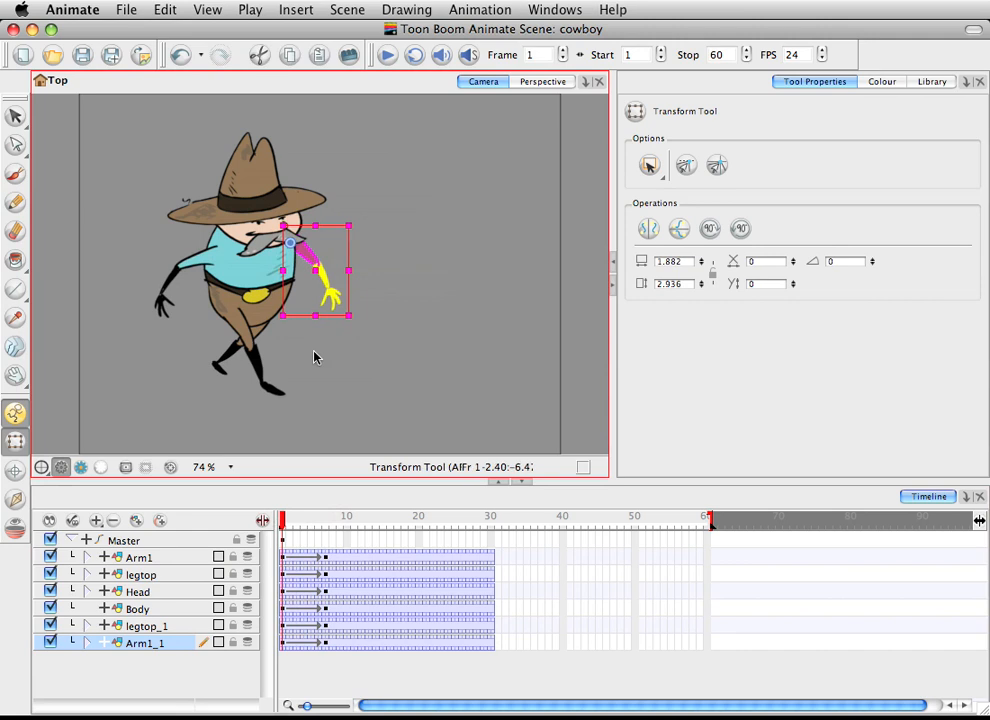
drag(282, 521, 325, 517)
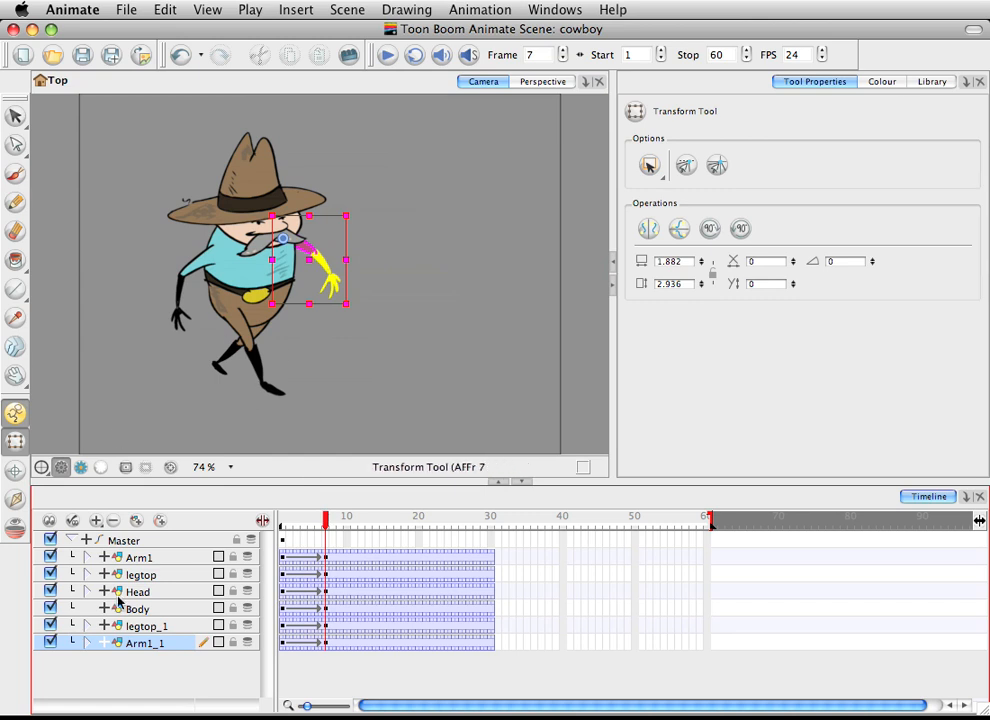
Activate Inverse Kinematics on the legtop leg, expand its hierarchy, and nail the legbottom joint
click(145, 626)
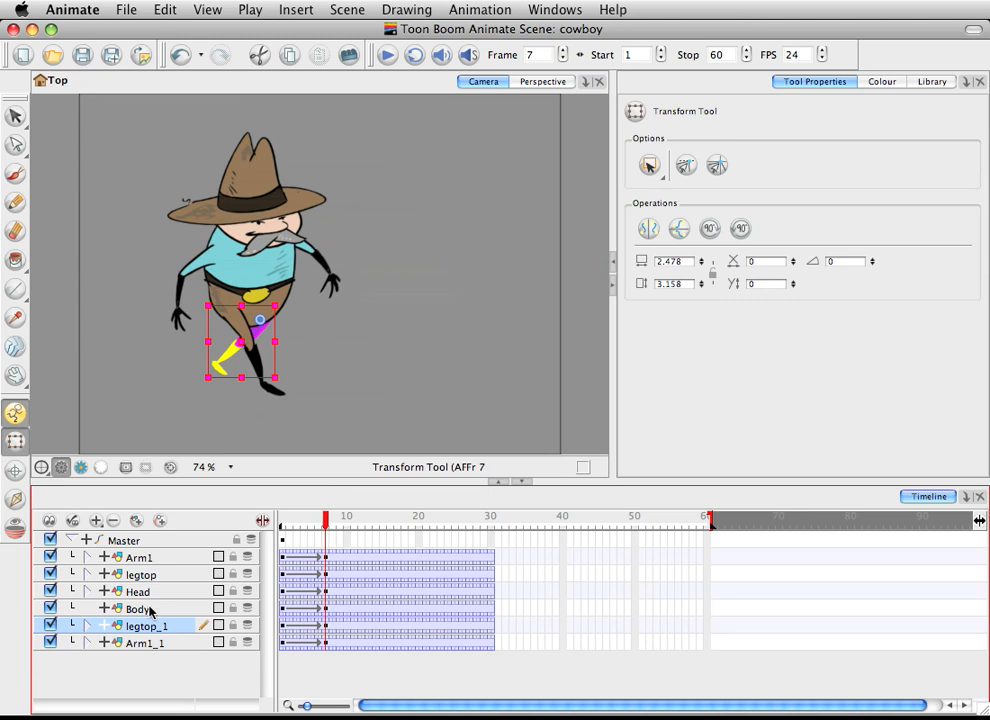
click(150, 575)
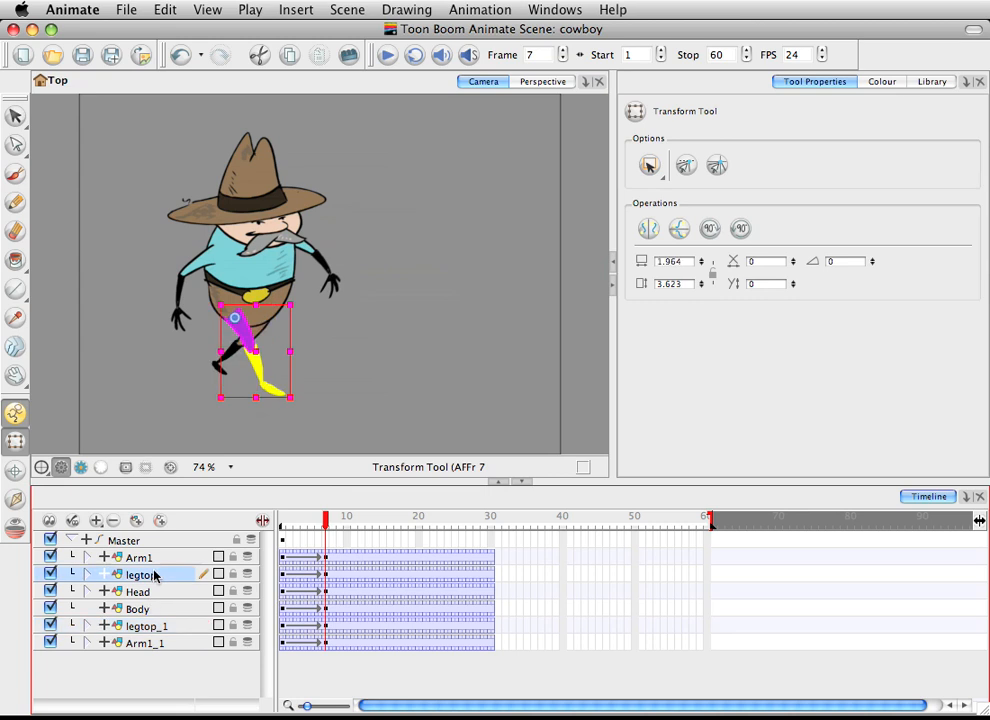
click(15, 498)
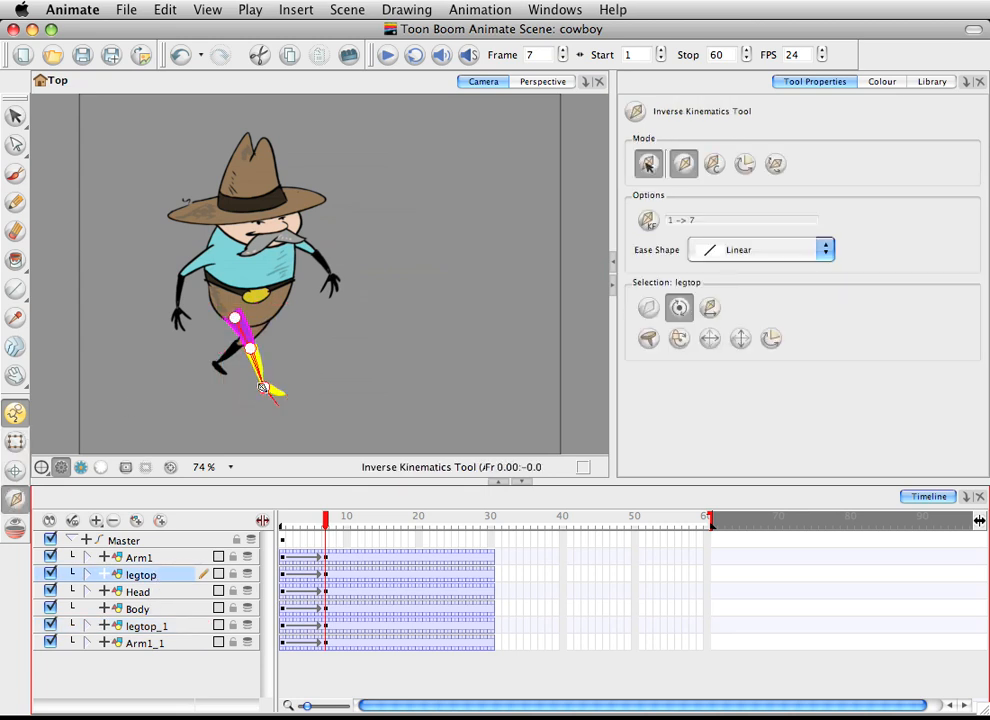
mouse_move(262, 387)
mouse_down()
mouse_move(221, 393)
mouse_move(265, 402)
mouse_move(283, 391)
mouse_move(267, 406)
mouse_move(276, 391)
mouse_up()
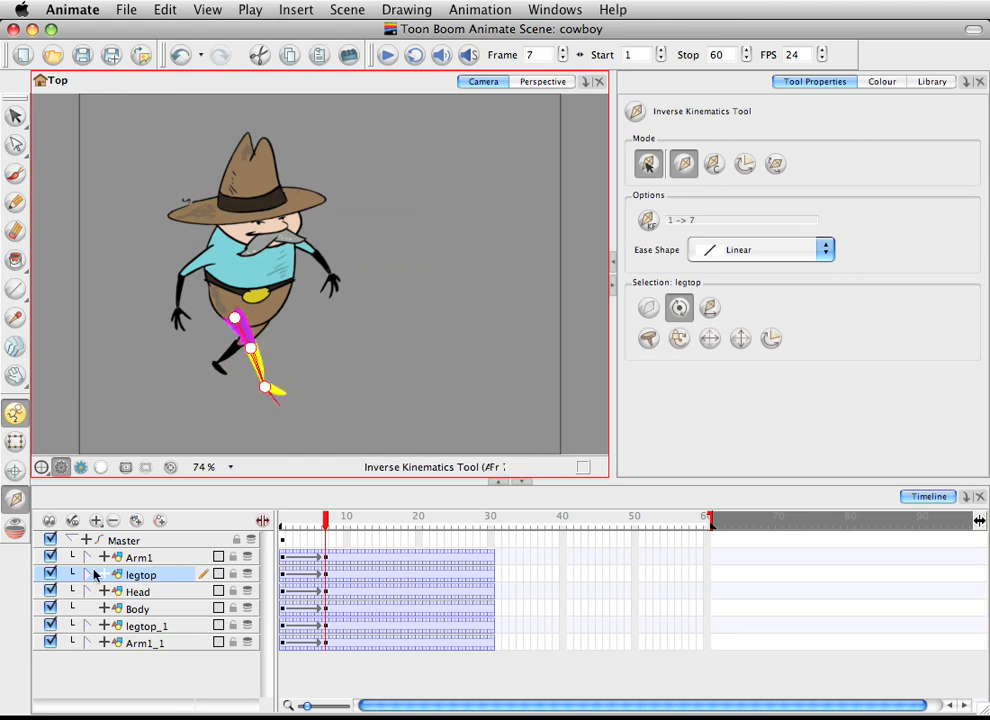
click(90, 574)
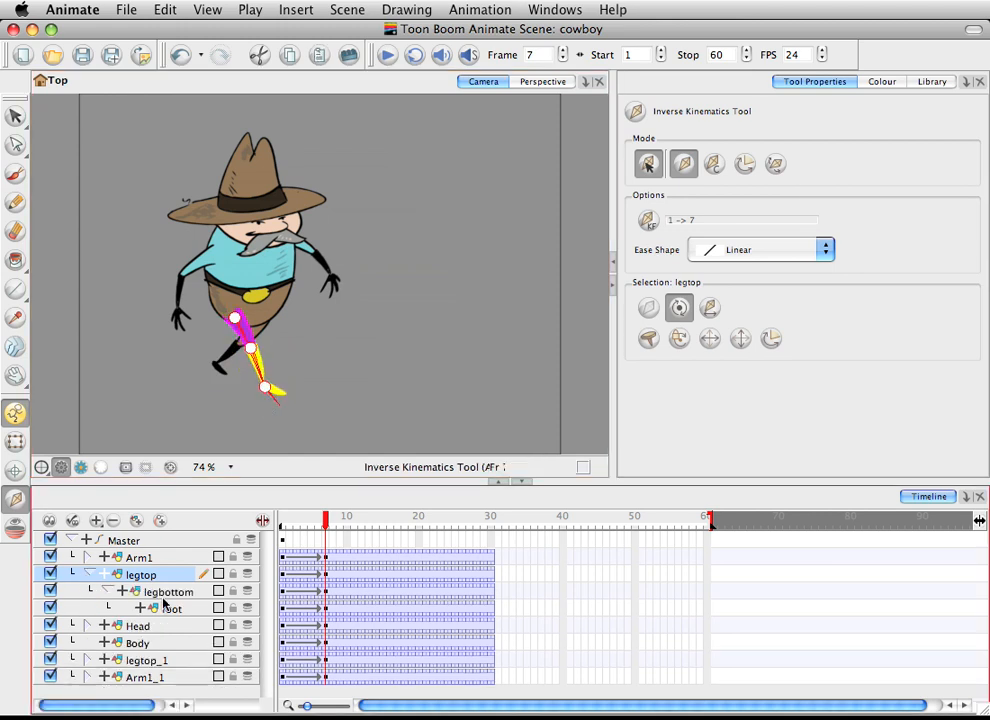
click(180, 592)
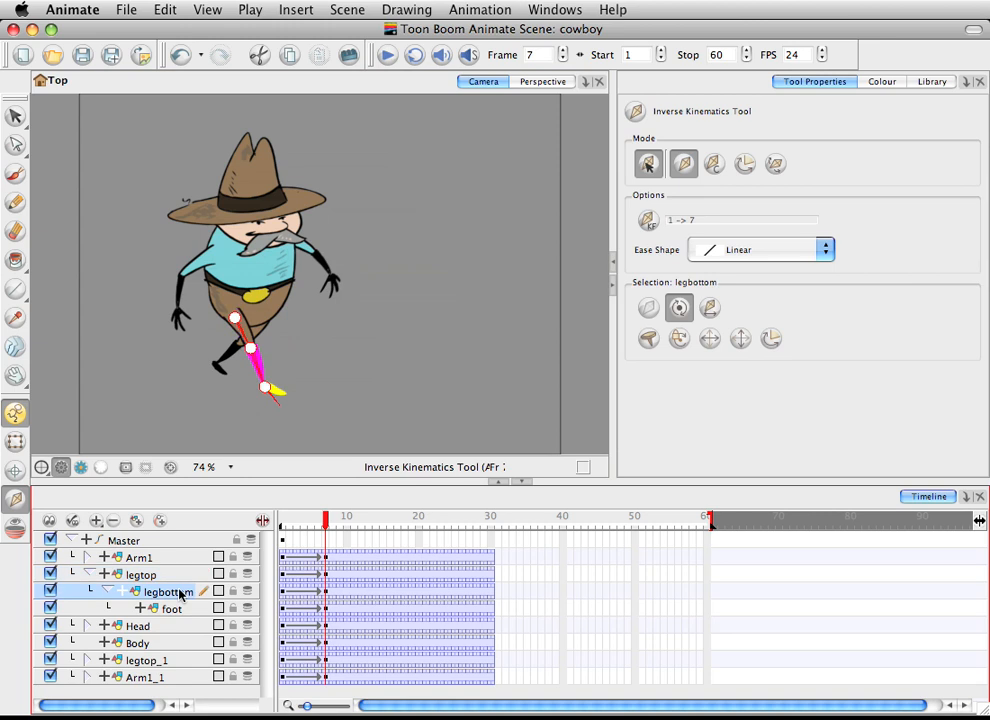
click(648, 338)
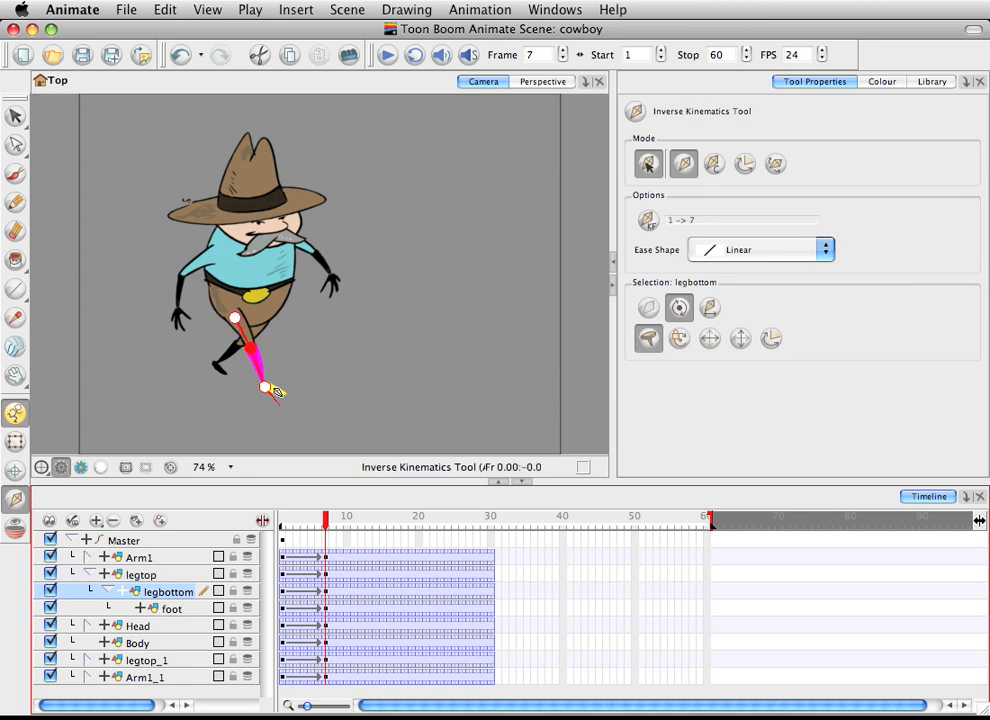
Swing the legtop leg's lower part and foot backward below the nailed knee at frame 7
drag(270, 390, 226, 383)
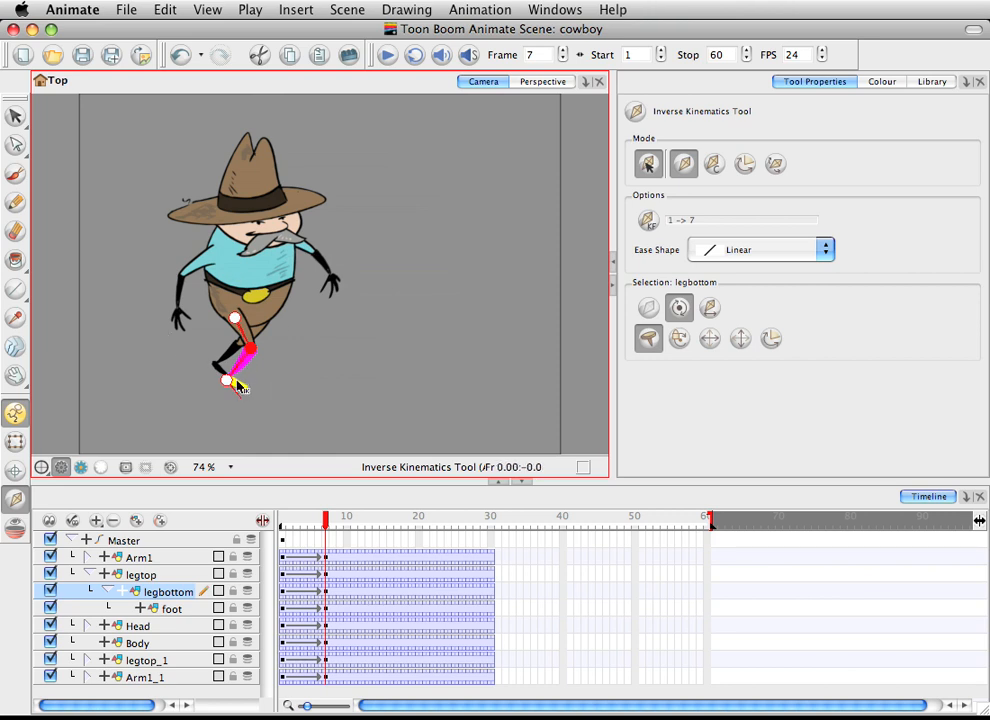
drag(228, 381, 226, 380)
drag(236, 391, 232, 391)
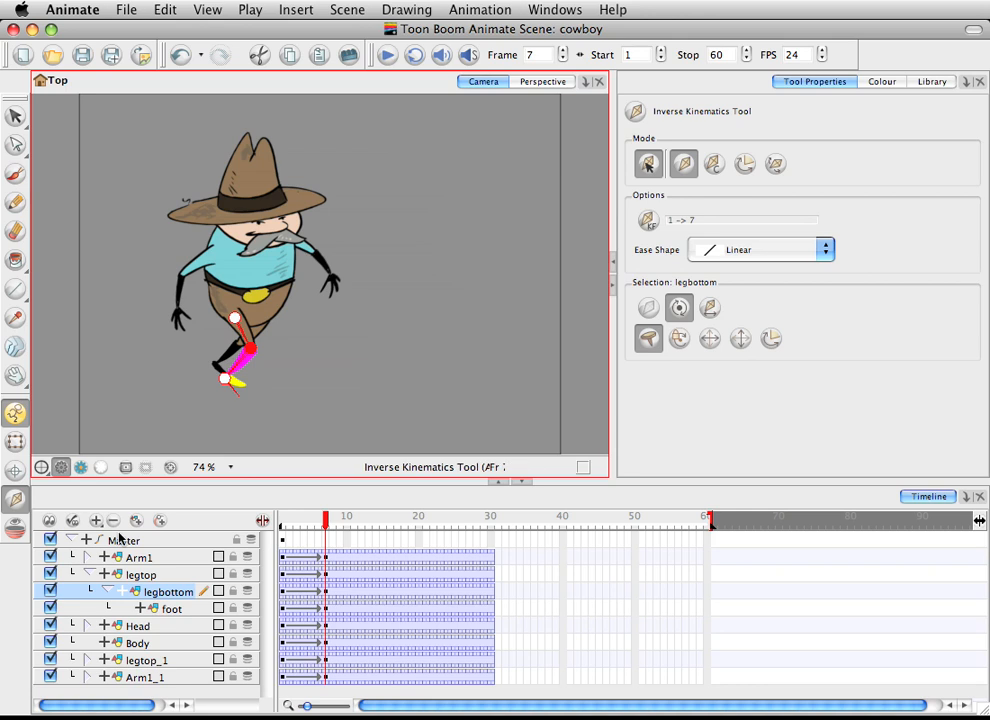
mouse_move(324, 520)
mouse_down()
mouse_move(295, 520)
mouse_move(324, 522)
mouse_up()
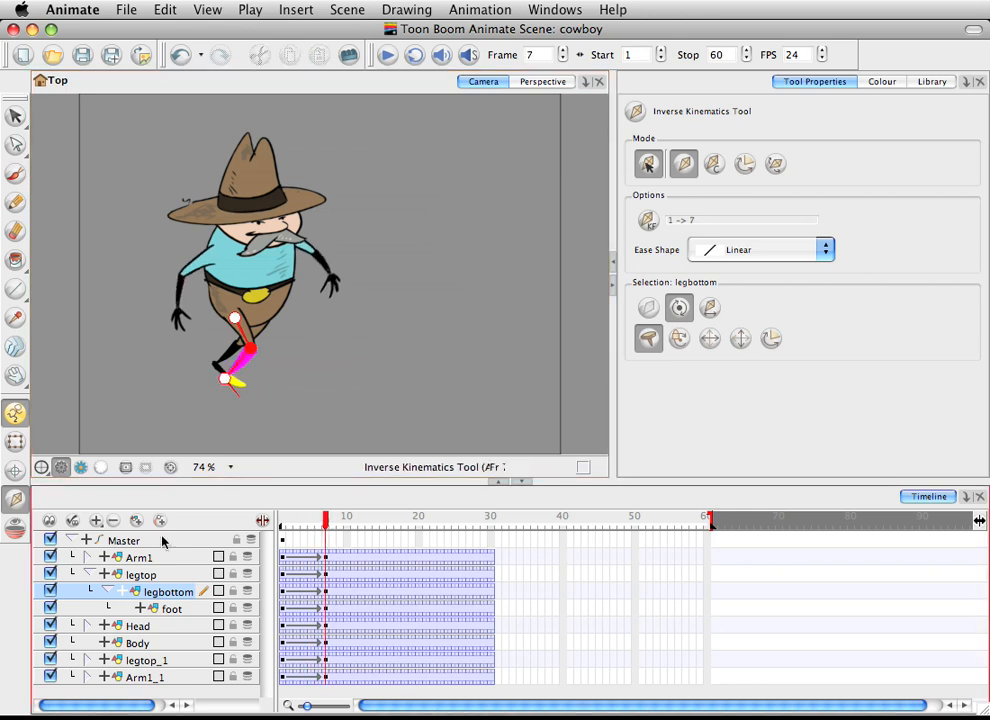
Rotate the legtop thigh slightly forward at frame 7 so the knee rises
click(153, 575)
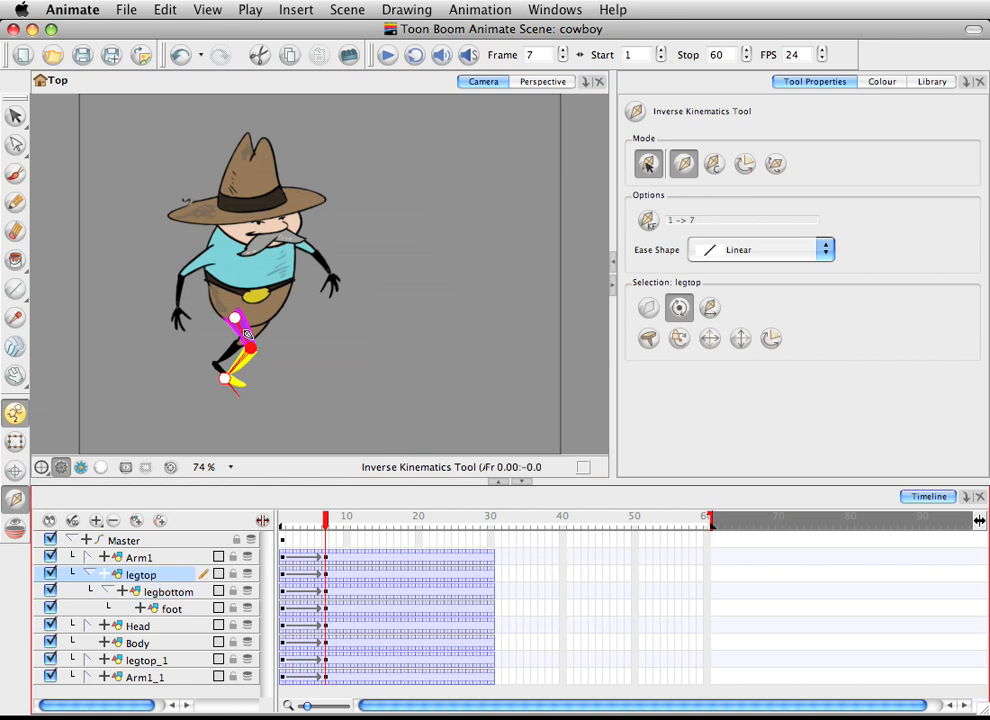
drag(246, 334, 251, 363)
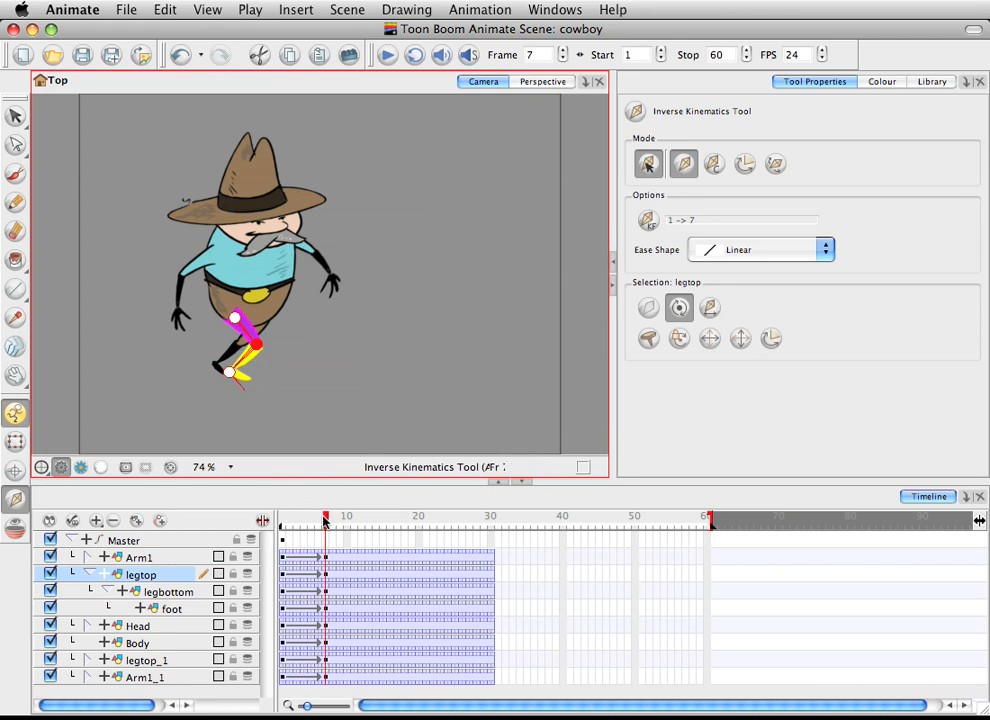
mouse_move(324, 519)
mouse_down()
mouse_move(282, 517)
mouse_move(324, 517)
mouse_move(294, 513)
mouse_move(332, 513)
mouse_move(285, 510)
mouse_move(327, 505)
mouse_up()
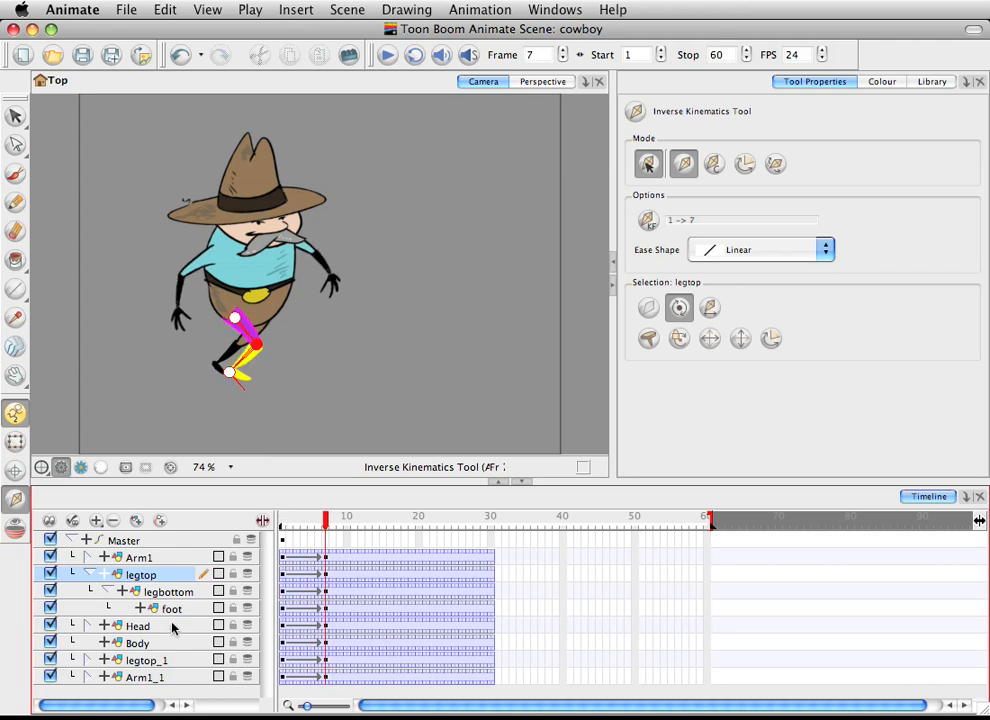
Pose the legtop_1 chain at frame 7 with its bent knee forward, and check the motion between frames 1 and 7
click(142, 661)
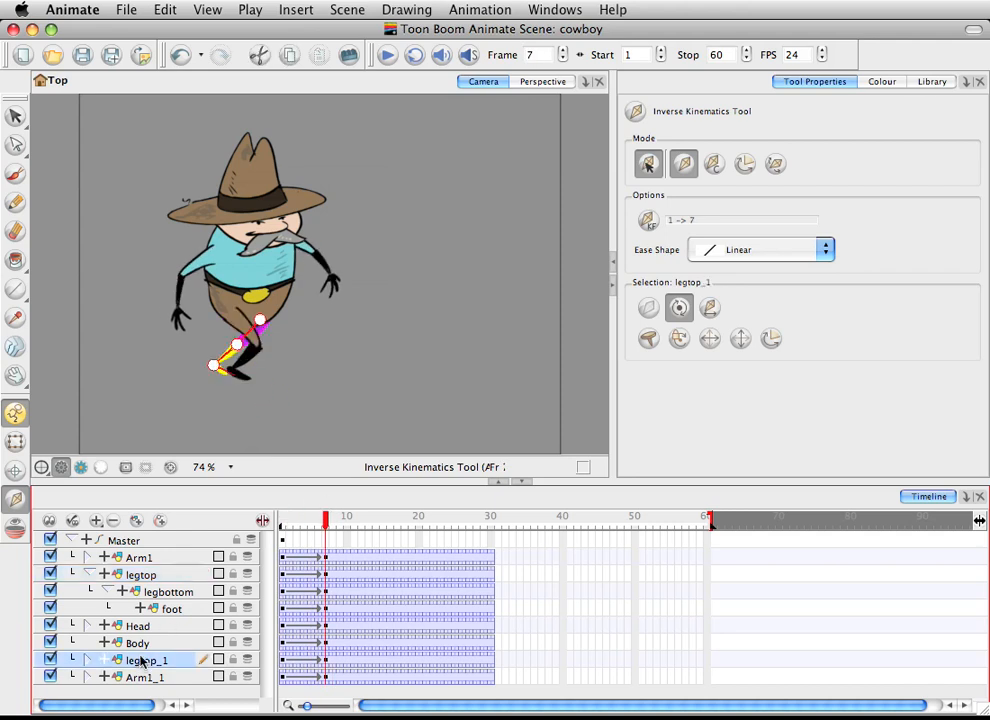
drag(222, 362, 268, 357)
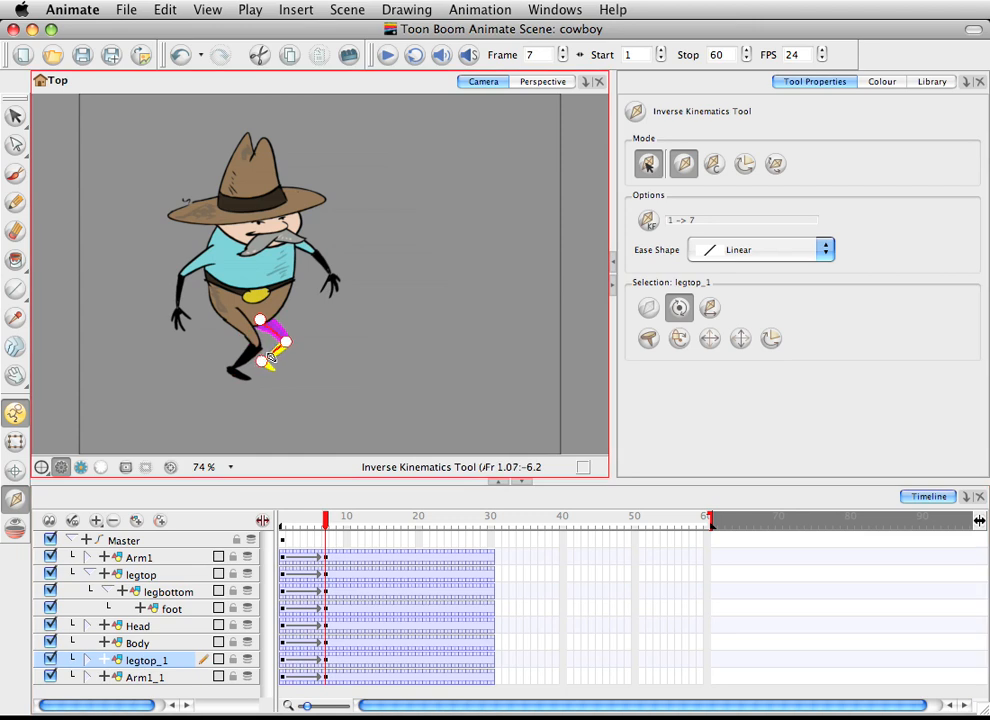
click(280, 521)
drag(278, 521, 324, 513)
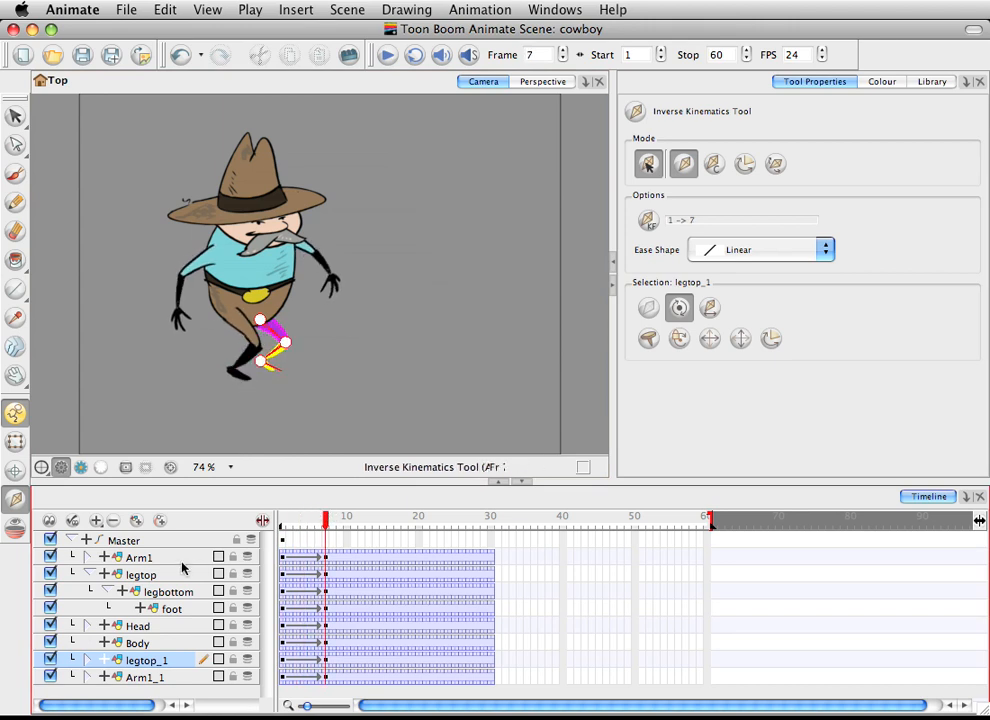
Shift the legtop leg's foot slightly forward and down at frame 7, and scrub between frames 1 and 7
click(162, 609)
drag(228, 374, 233, 378)
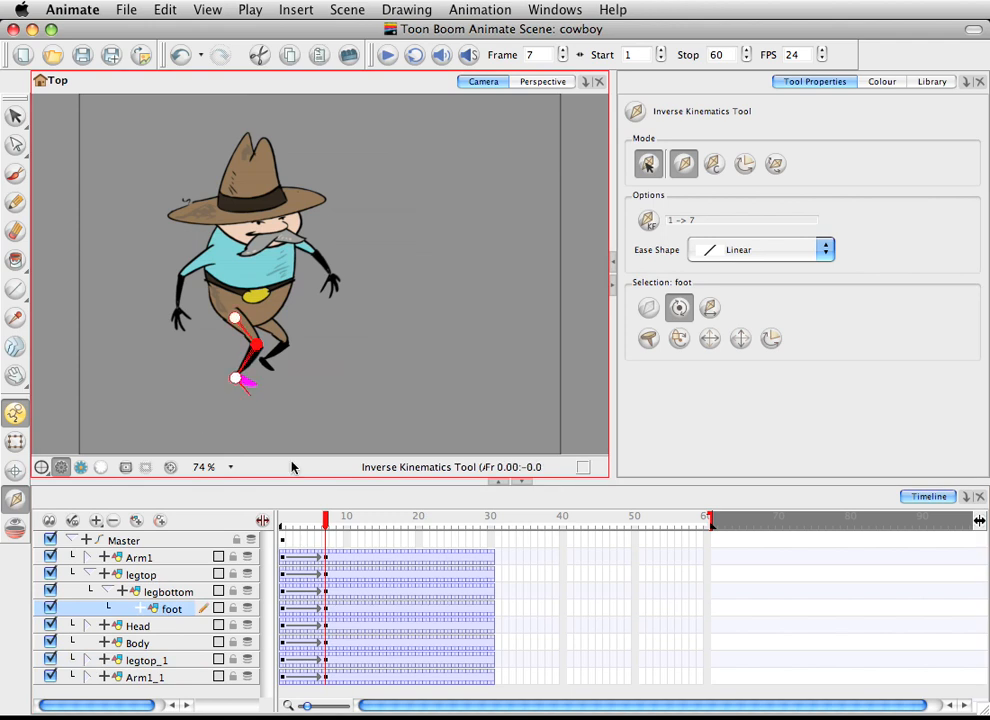
drag(323, 517, 270, 517)
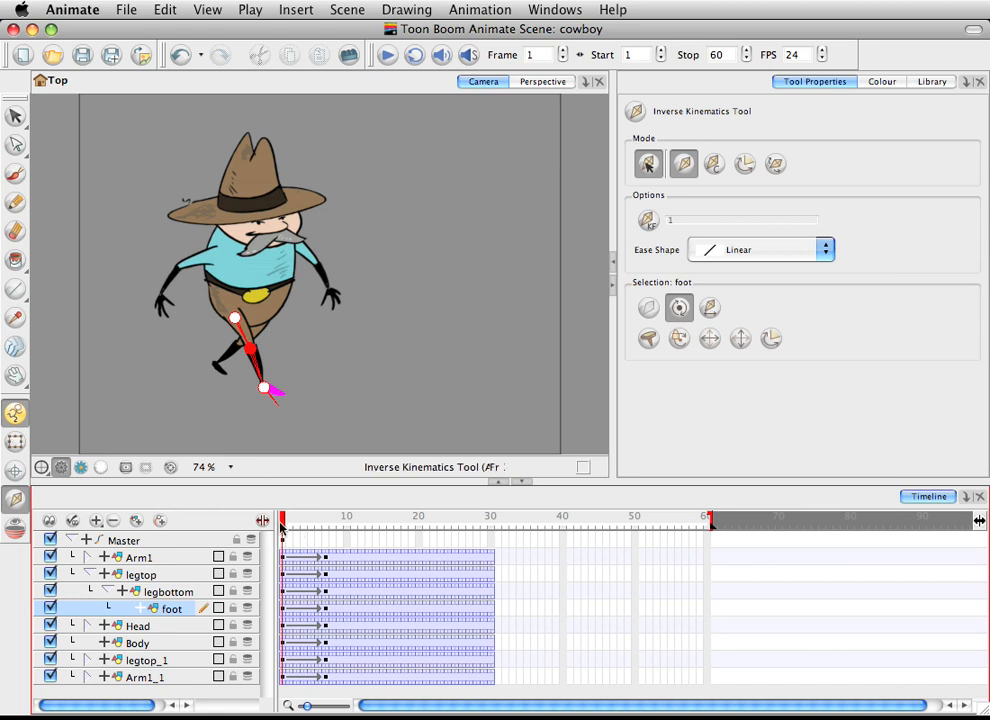
drag(281, 524, 327, 524)
mouse_move(338, 522)
mouse_down()
mouse_move(281, 522)
mouse_move(325, 524)
mouse_up()
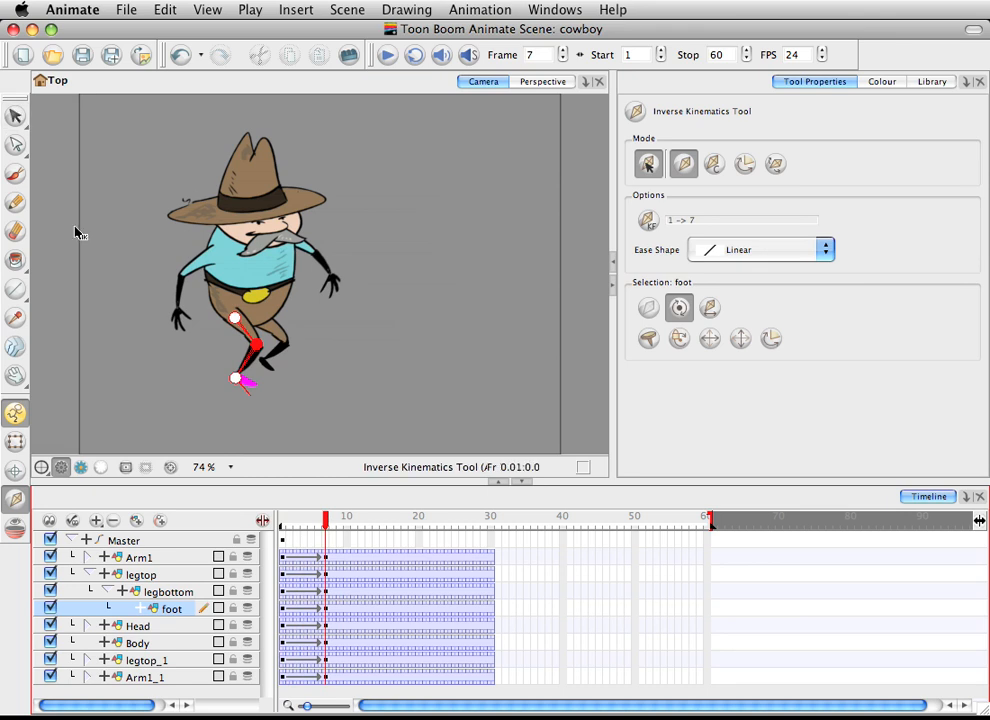
Tilt the Head with its hat slightly forward at frame 7 and lower it a little using the Transform tool
click(15, 441)
click(290, 215)
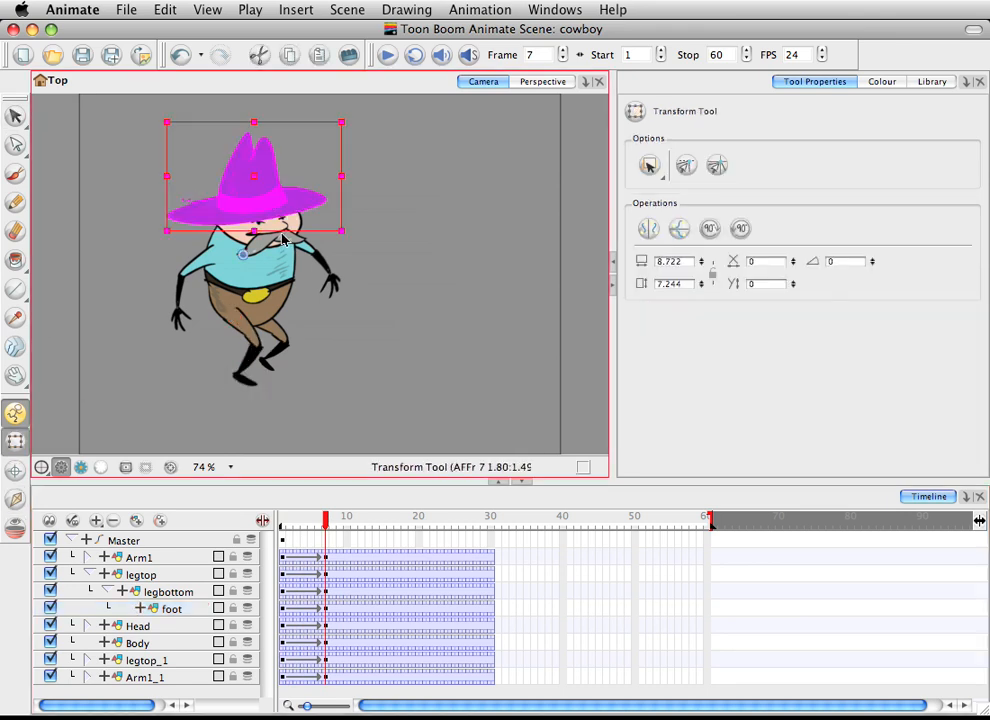
click(305, 230)
click(232, 178)
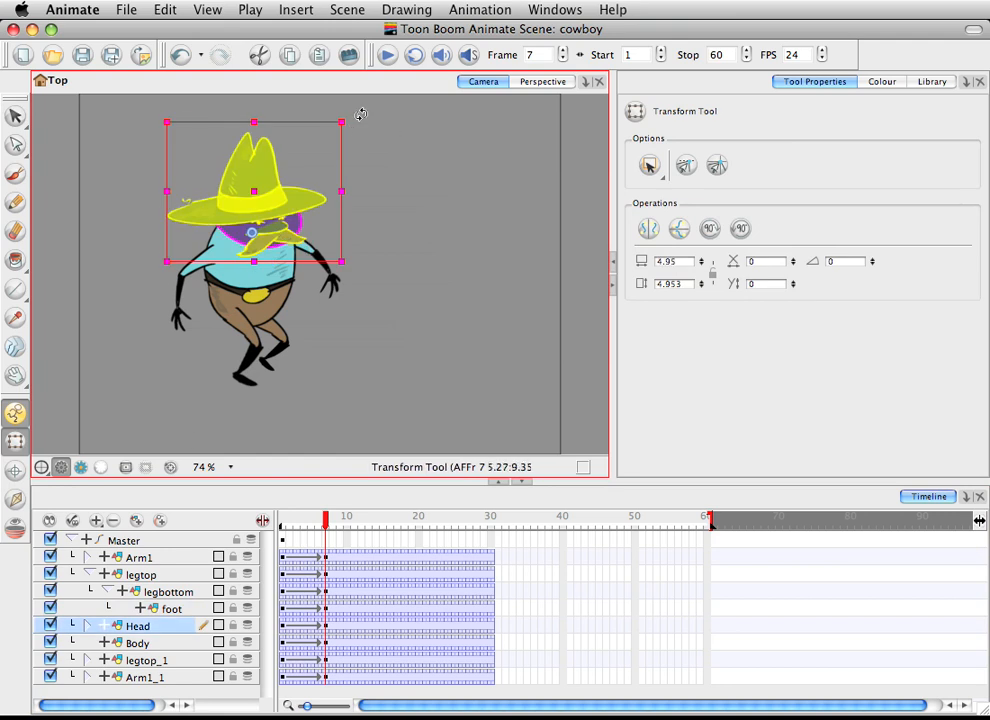
drag(360, 114, 349, 143)
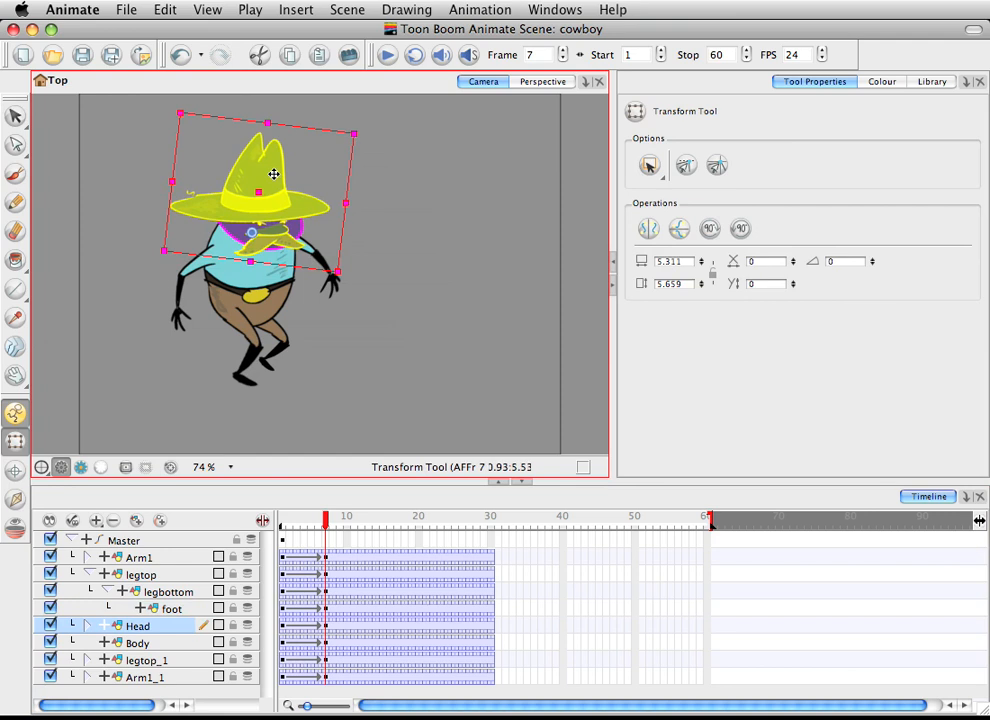
drag(276, 177, 278, 181)
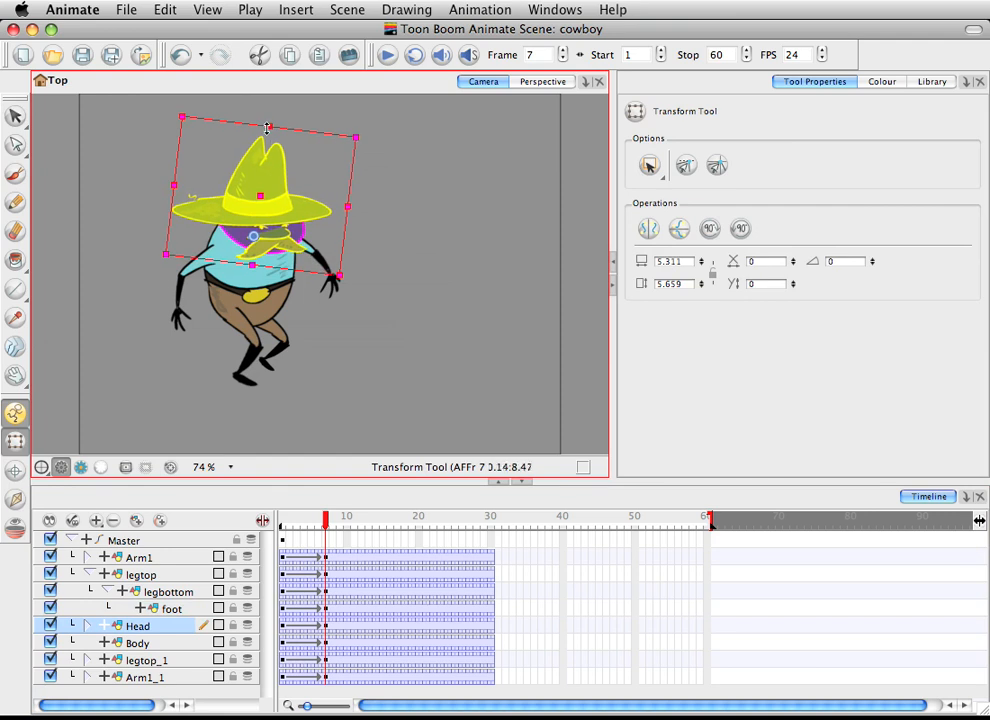
Squash the Head's height slightly at frame 7 and scale the whole head up a little
drag(267, 128, 268, 131)
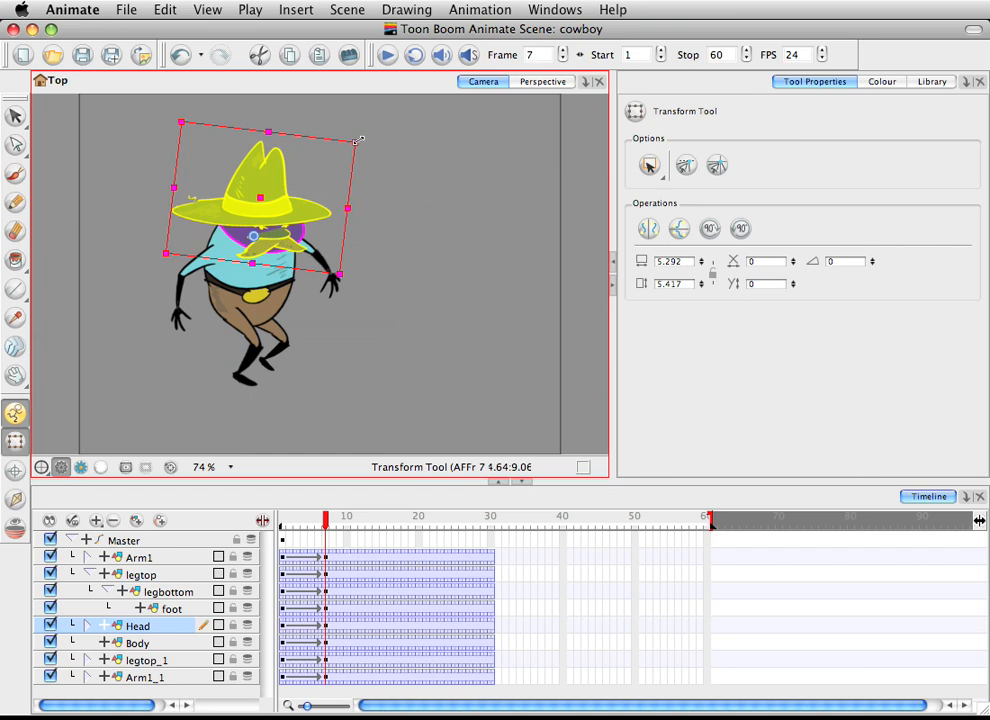
drag(358, 139, 363, 135)
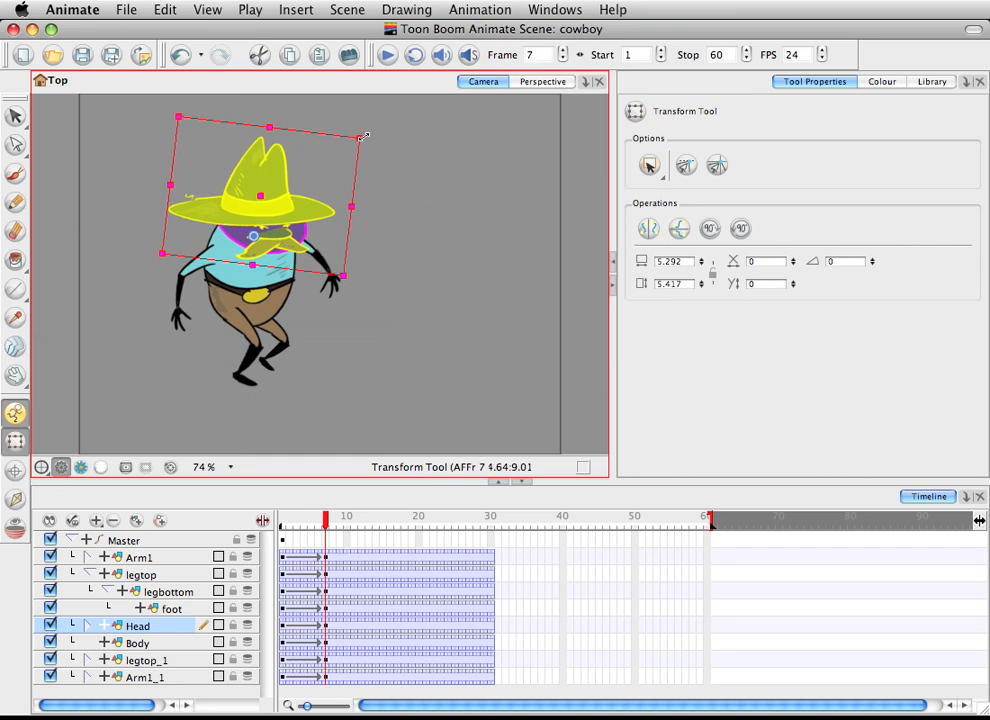
key(super+z)
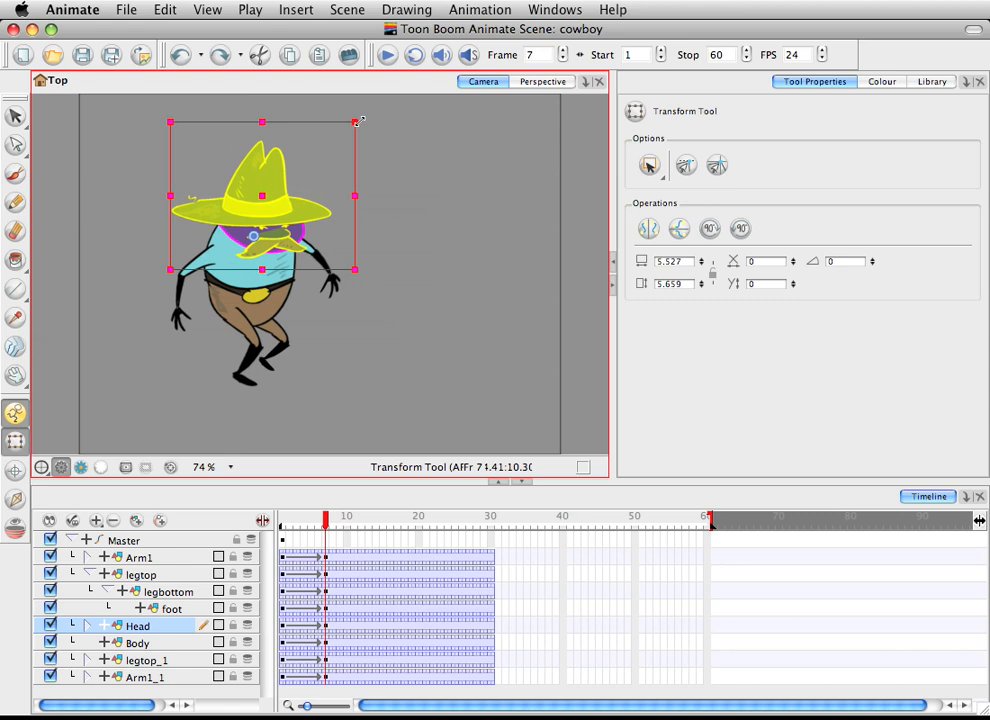
drag(359, 120, 361, 117)
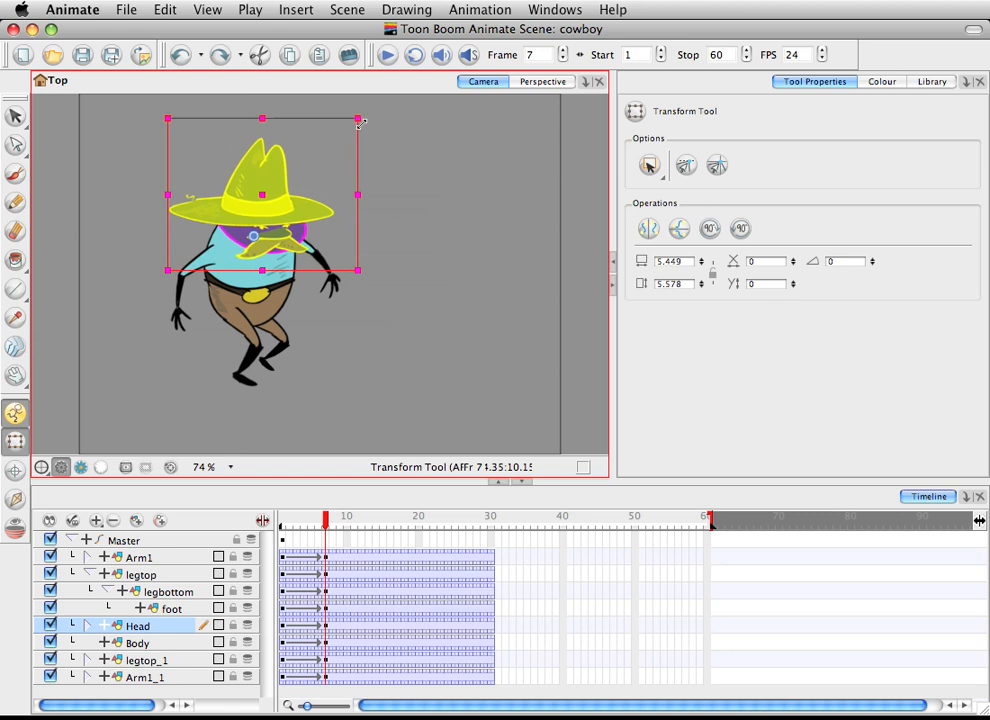
Enlarge and lengthen the whole legtop leg at frame 1, and scrub to frame 7 to compare the poses
drag(331, 537, 244, 521)
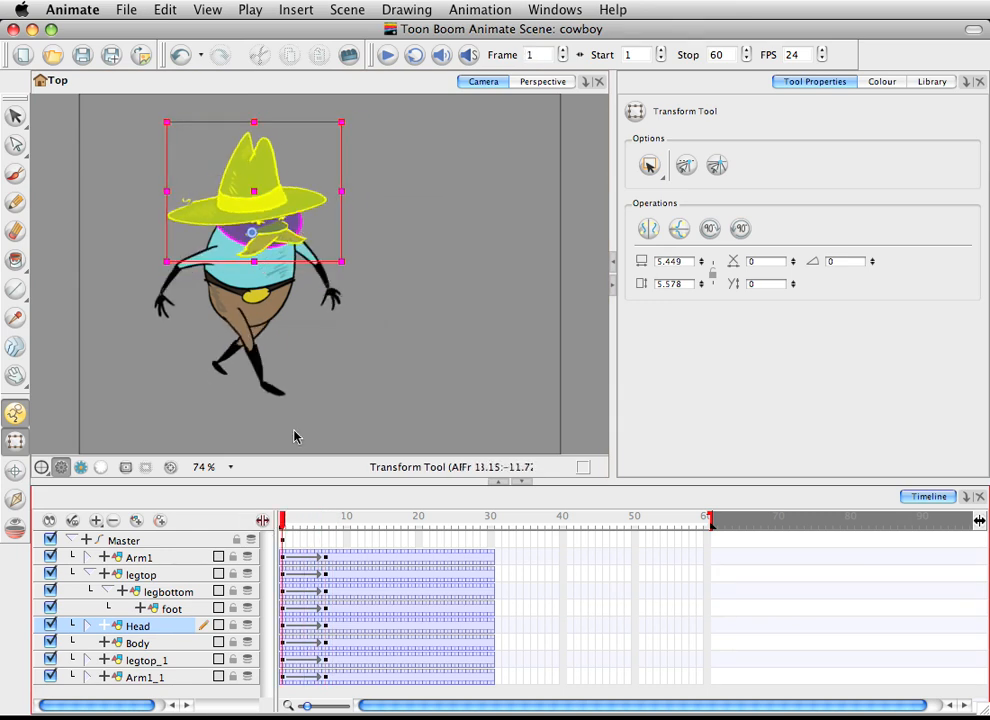
click(271, 389)
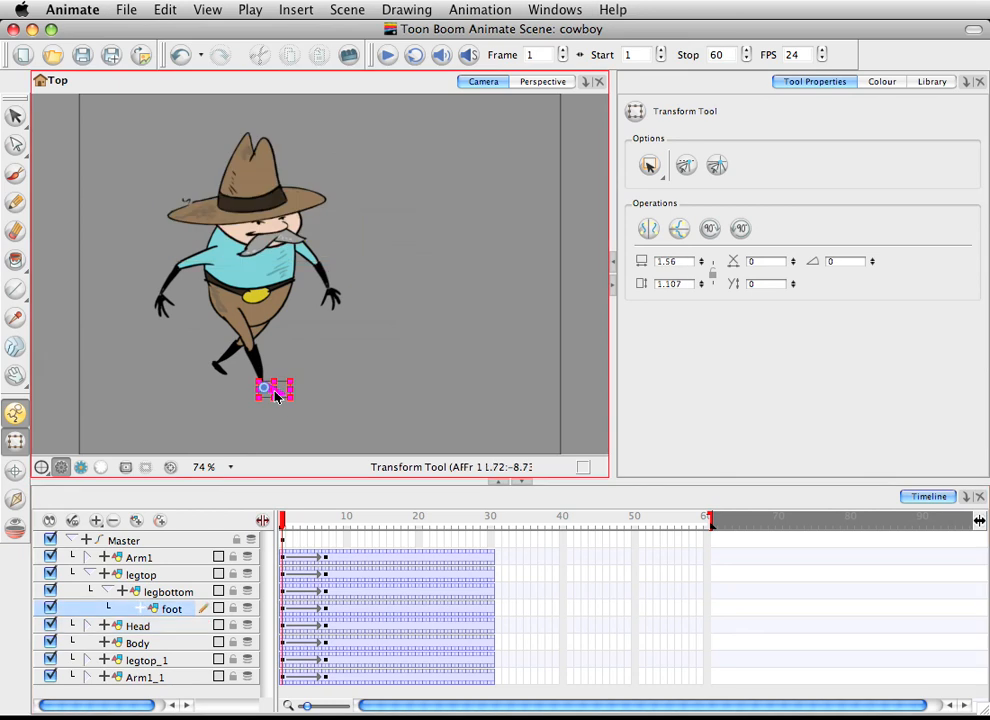
click(235, 318)
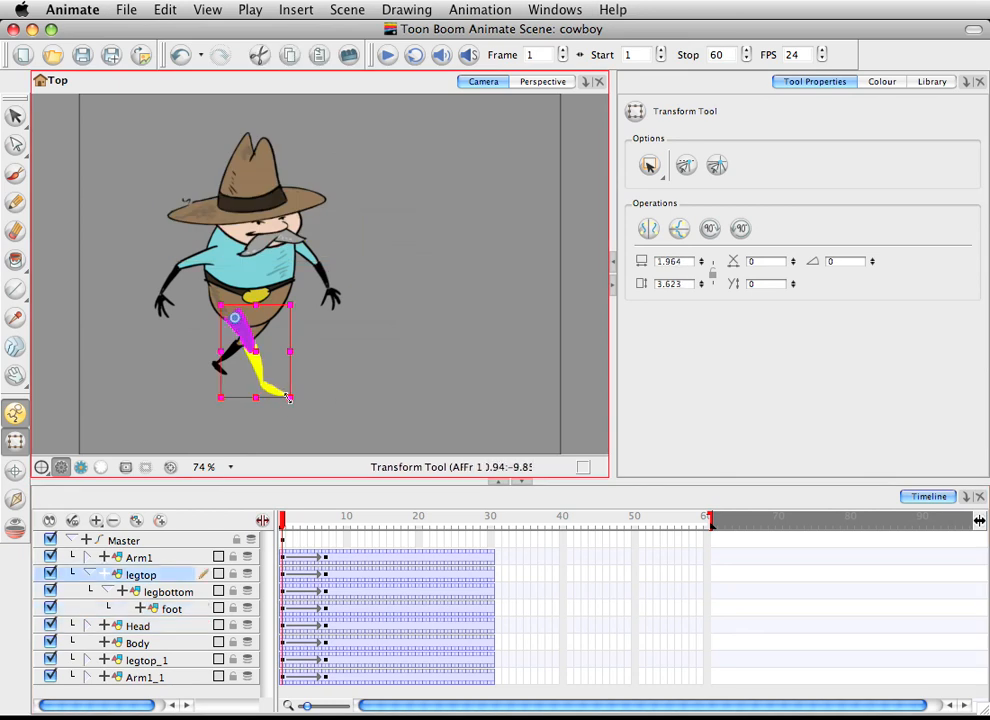
mouse_move(290, 397)
mouse_down()
mouse_move(300, 409)
mouse_move(257, 411)
mouse_up()
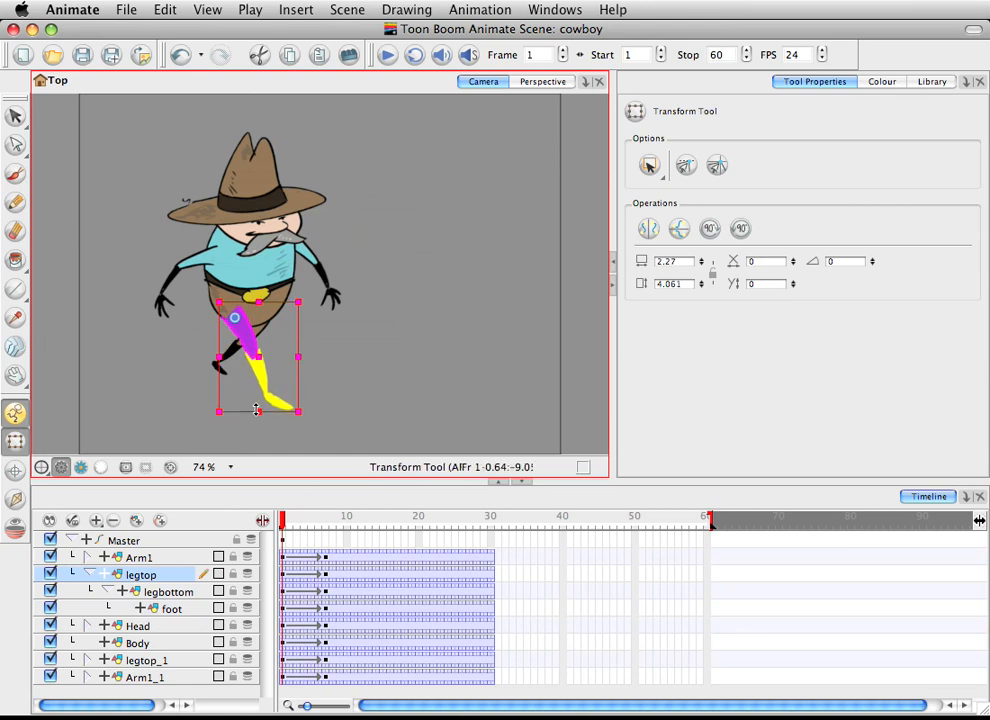
drag(289, 517, 326, 516)
click(353, 436)
click(289, 521)
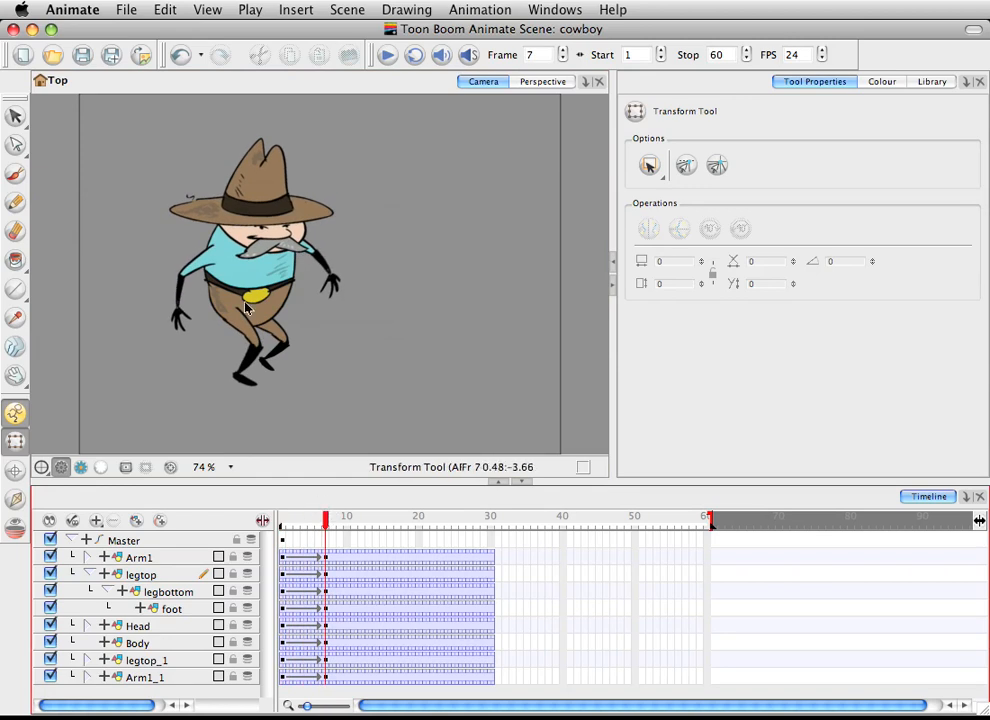
Add a keyframe at frame 13 on all the character's layers from Arm1 down to Arm1_1
drag(326, 518, 367, 524)
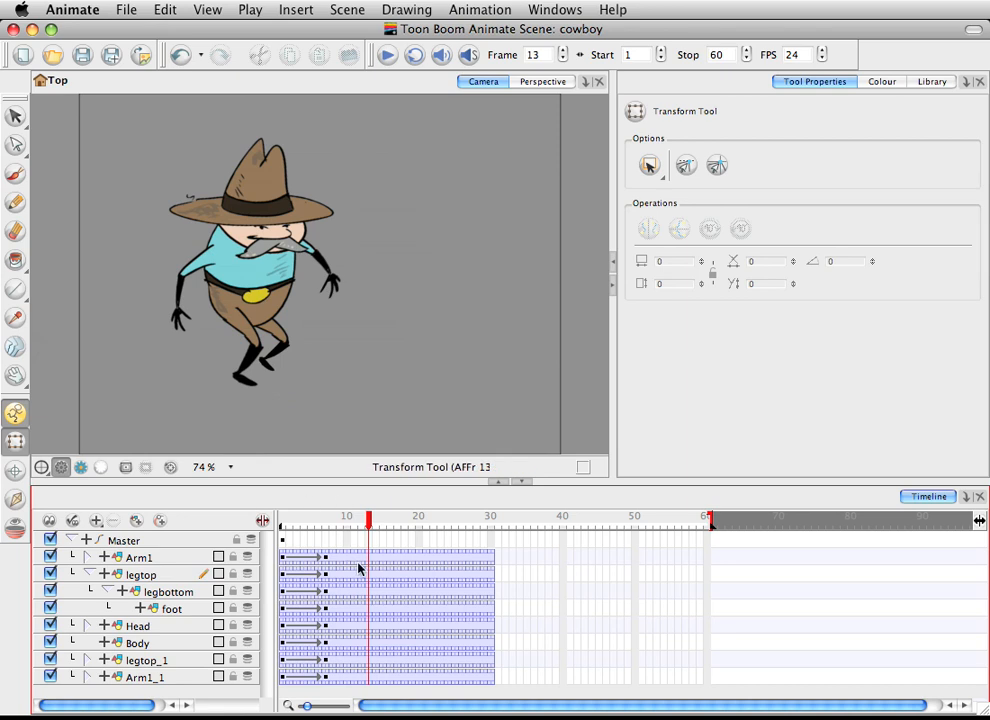
drag(368, 563, 369, 672)
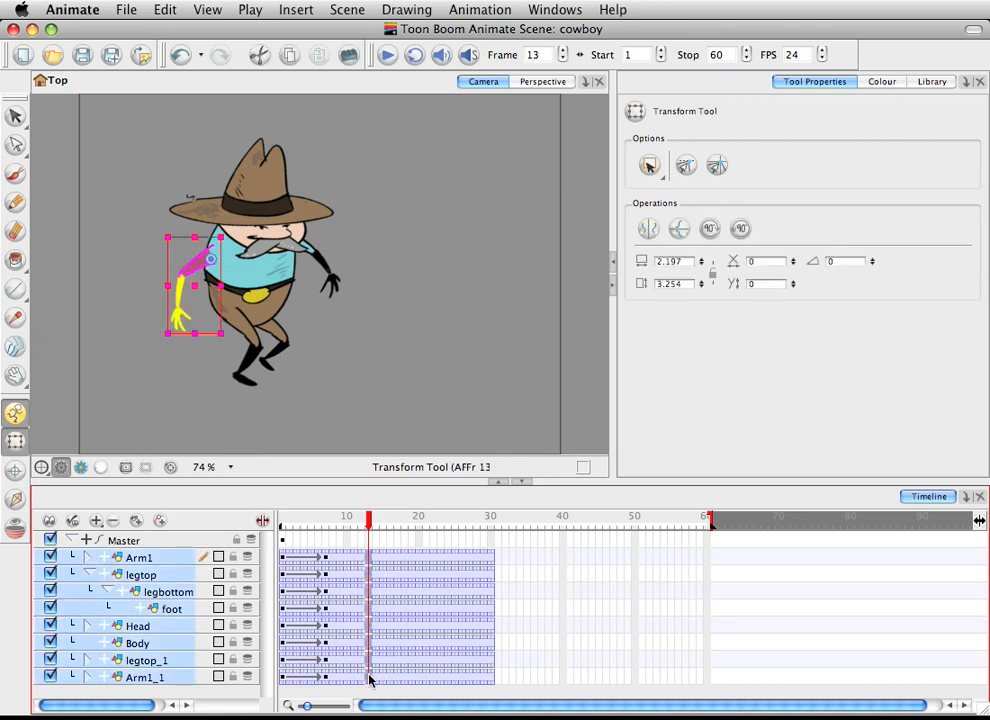
key(F6)
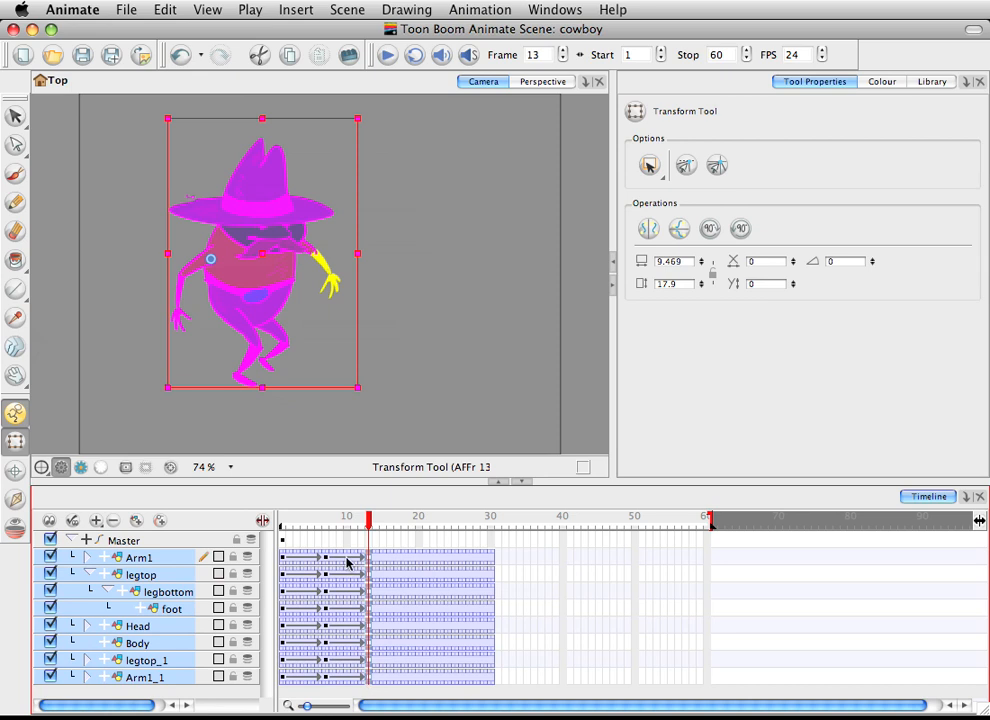
click(340, 435)
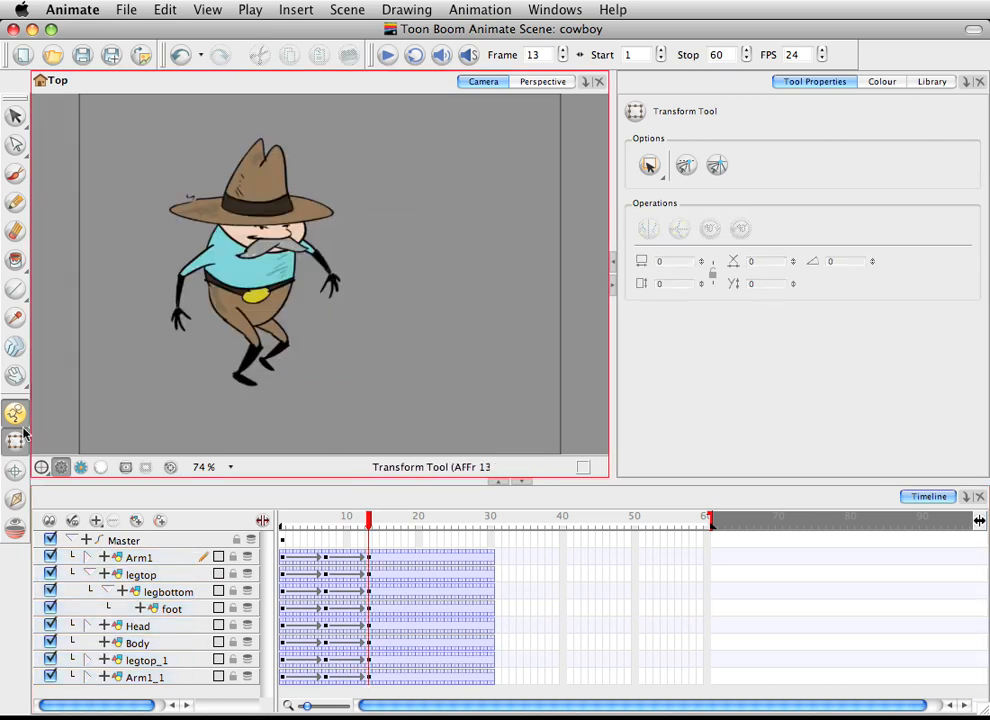
Swing the legtop leg's lower part and foot backward and up at frame 13 with the Inverse Kinematics tool
click(15, 498)
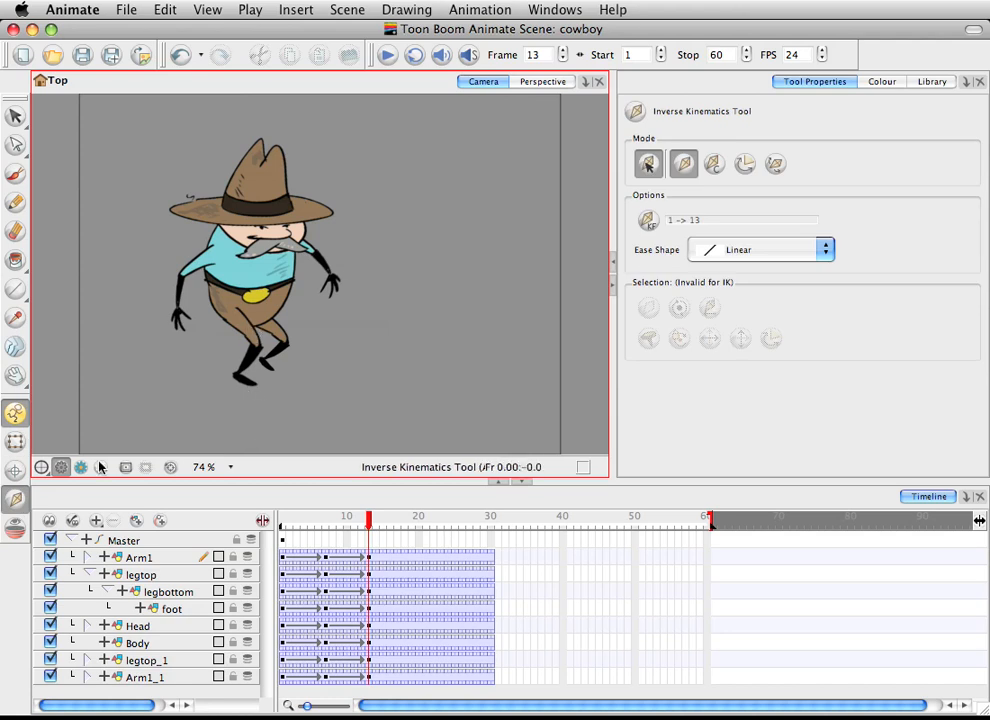
click(143, 576)
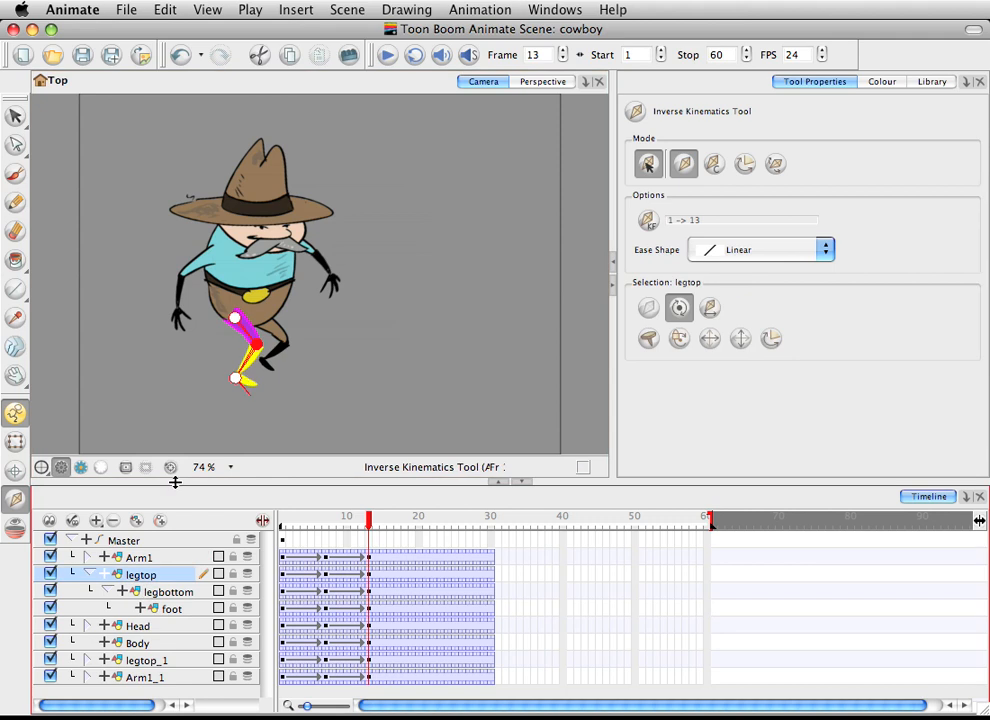
mouse_move(240, 377)
mouse_down()
mouse_move(185, 370)
mouse_move(217, 398)
mouse_move(232, 382)
mouse_up()
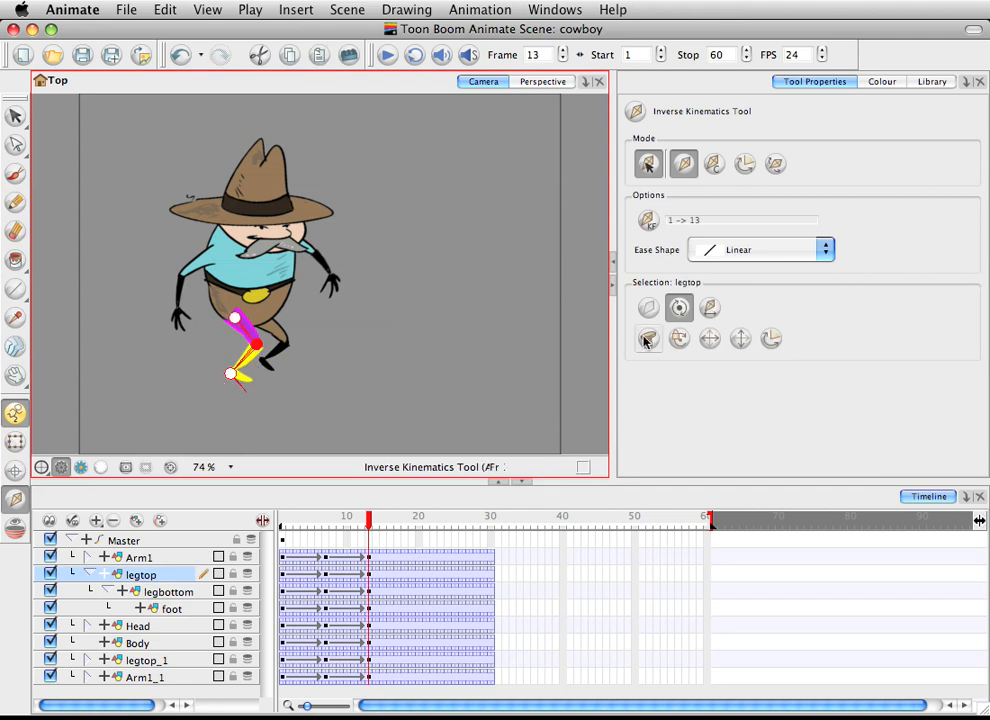
click(168, 594)
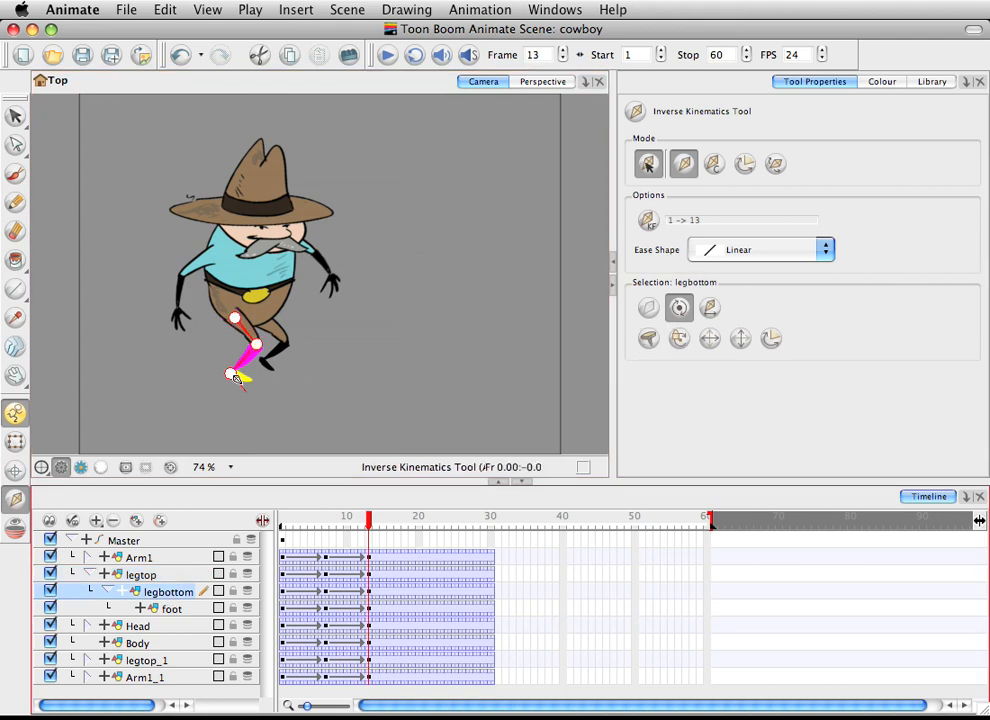
drag(236, 378, 180, 359)
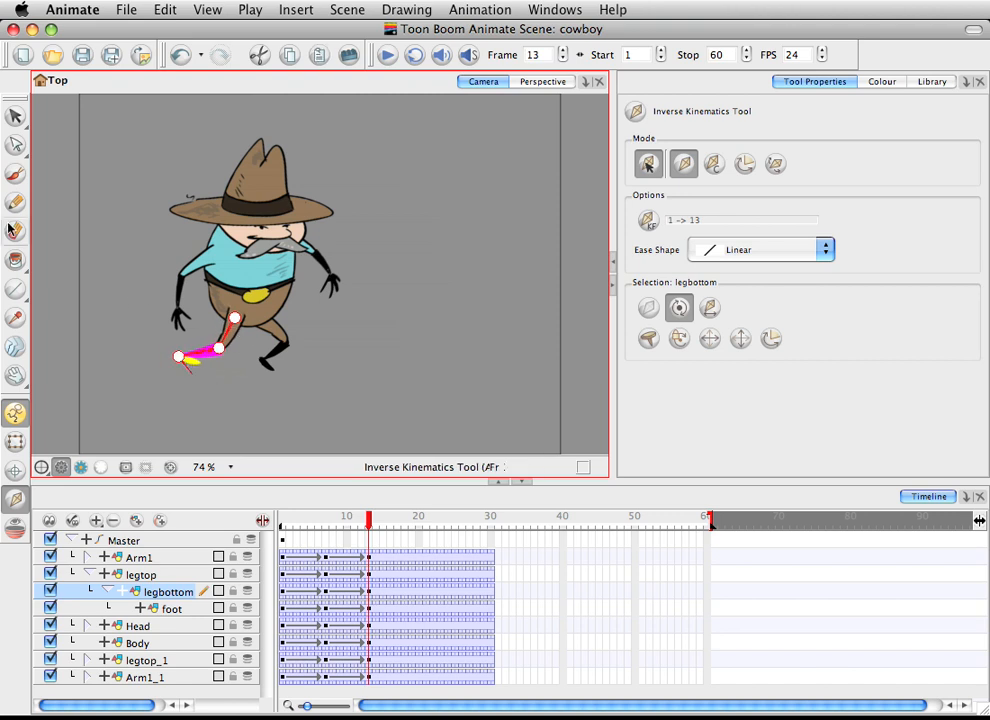
Shift the whole legtop leg slightly backward and up at the hip at frame 13 using the Transform tool
click(15, 444)
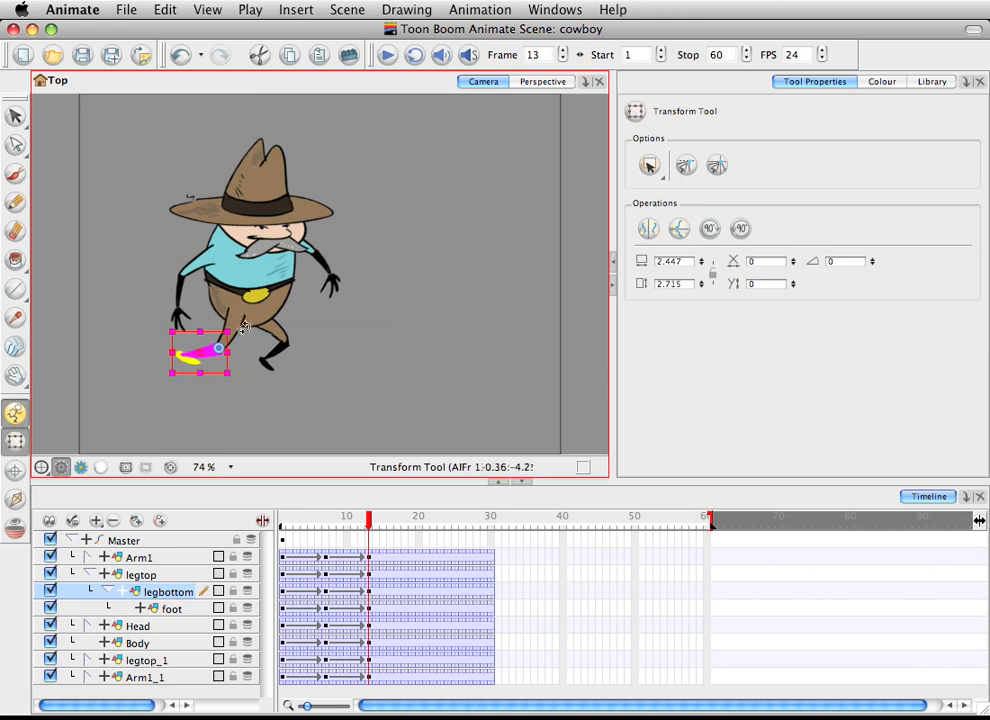
click(141, 575)
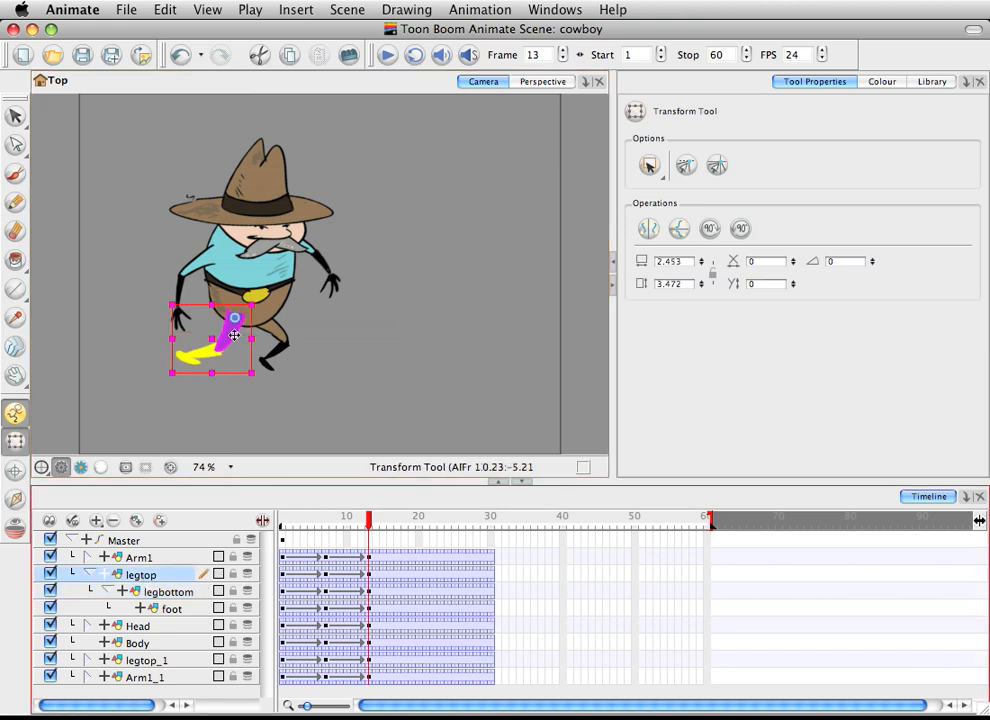
drag(234, 336, 221, 327)
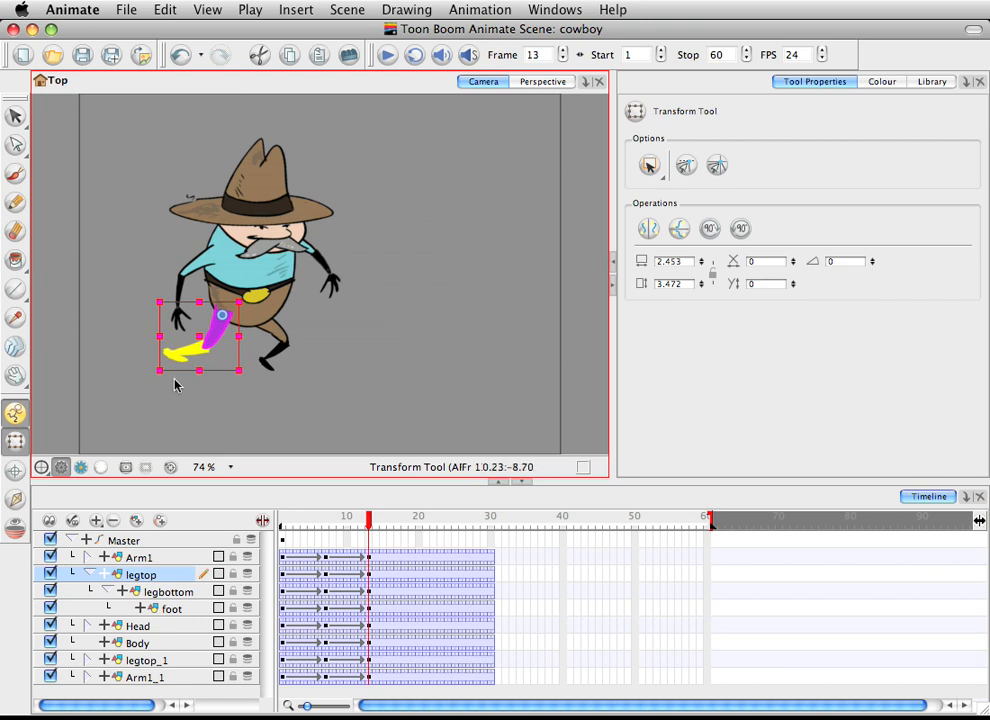
click(259, 442)
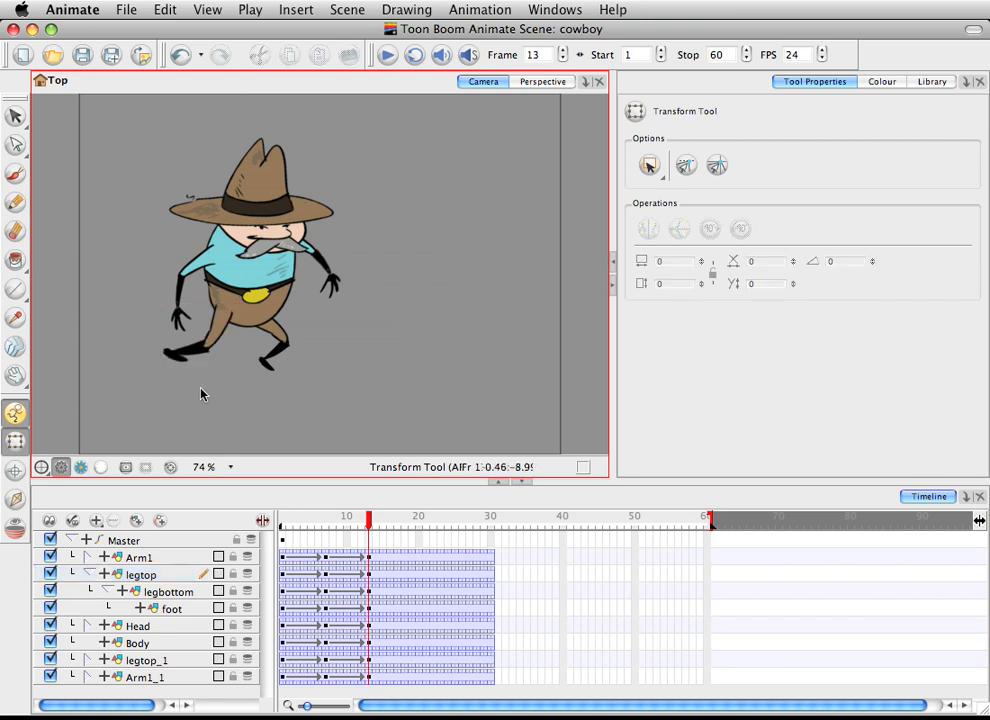
click(15, 498)
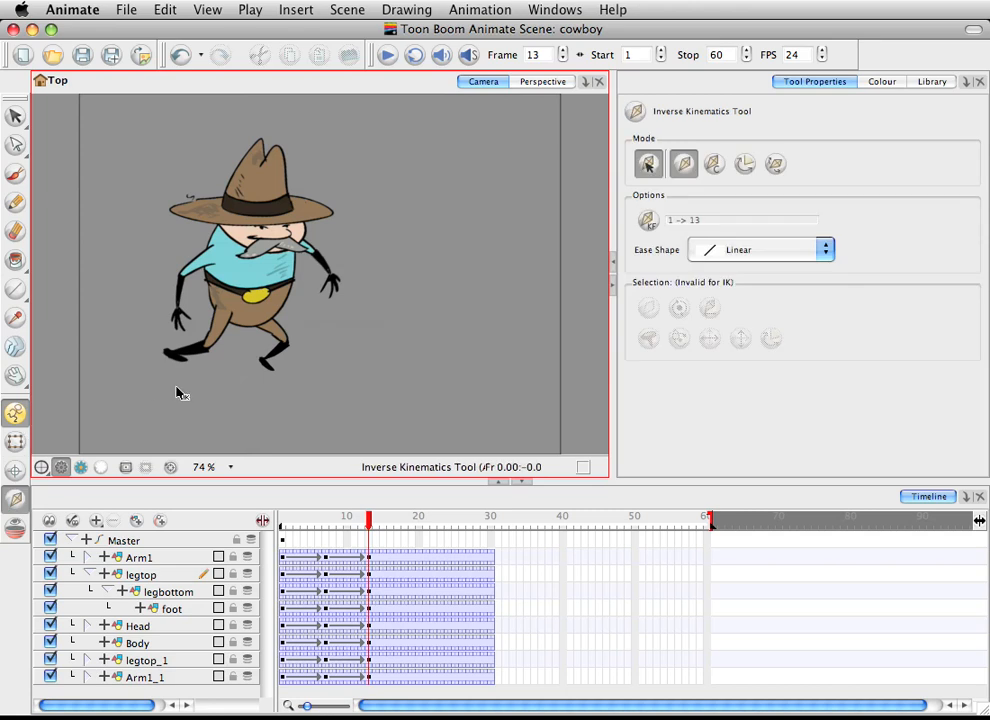
click(15, 441)
click(174, 356)
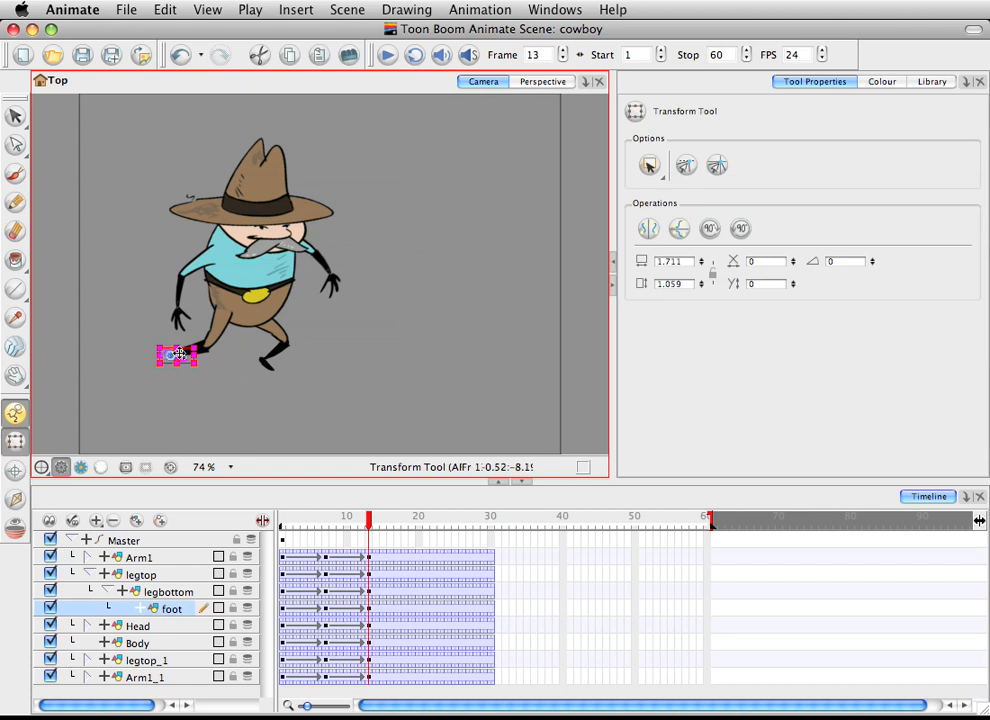
click(240, 400)
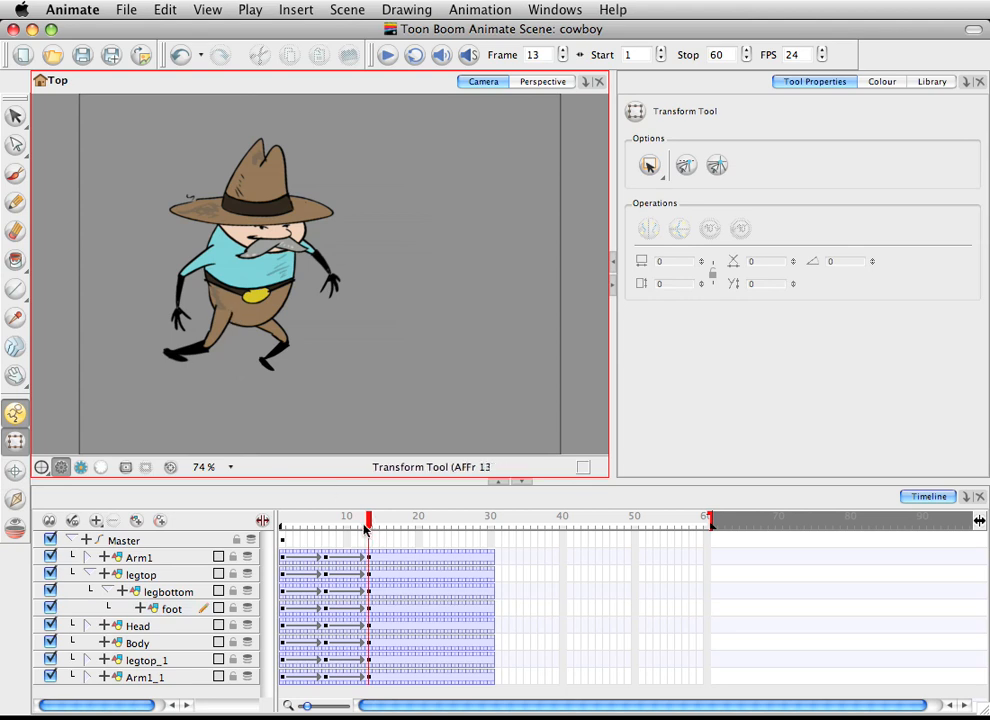
Skew the whole legtop leg at frame 13 so its lower end shifts forward and the thigh stands more upright
mouse_move(367, 530)
mouse_down()
mouse_move(288, 528)
mouse_move(375, 527)
mouse_move(367, 516)
mouse_up()
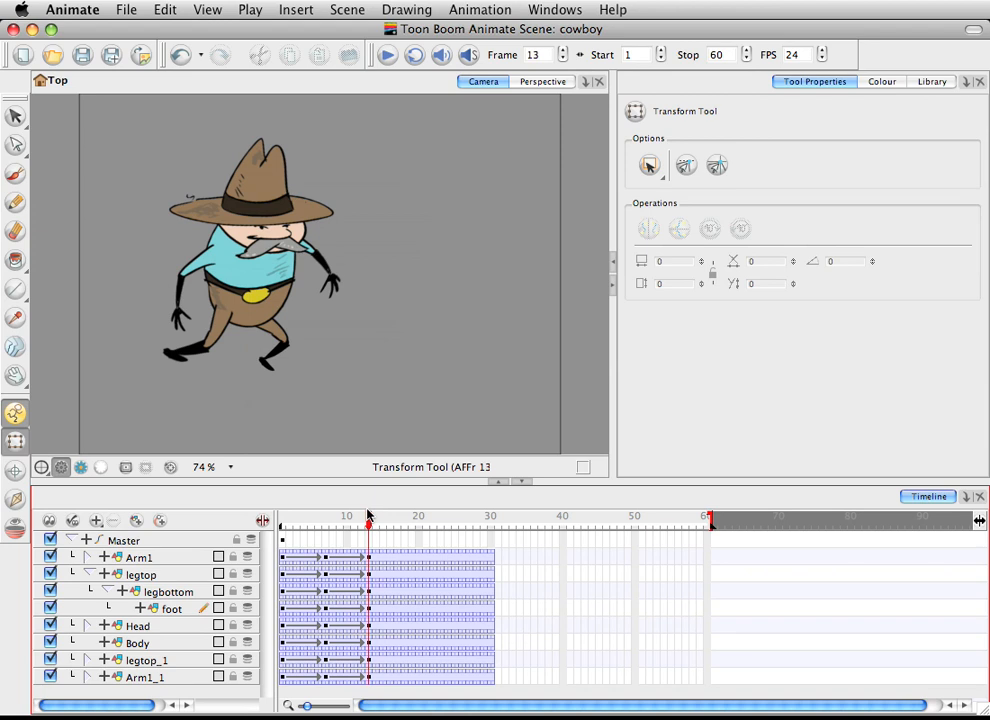
click(216, 323)
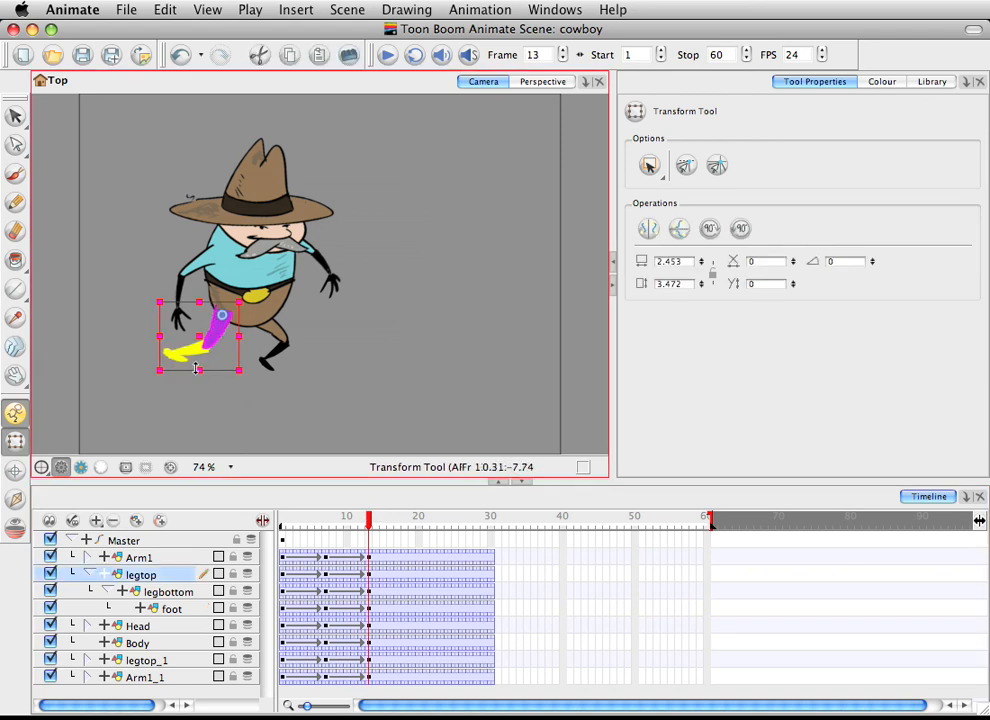
drag(200, 364, 222, 371)
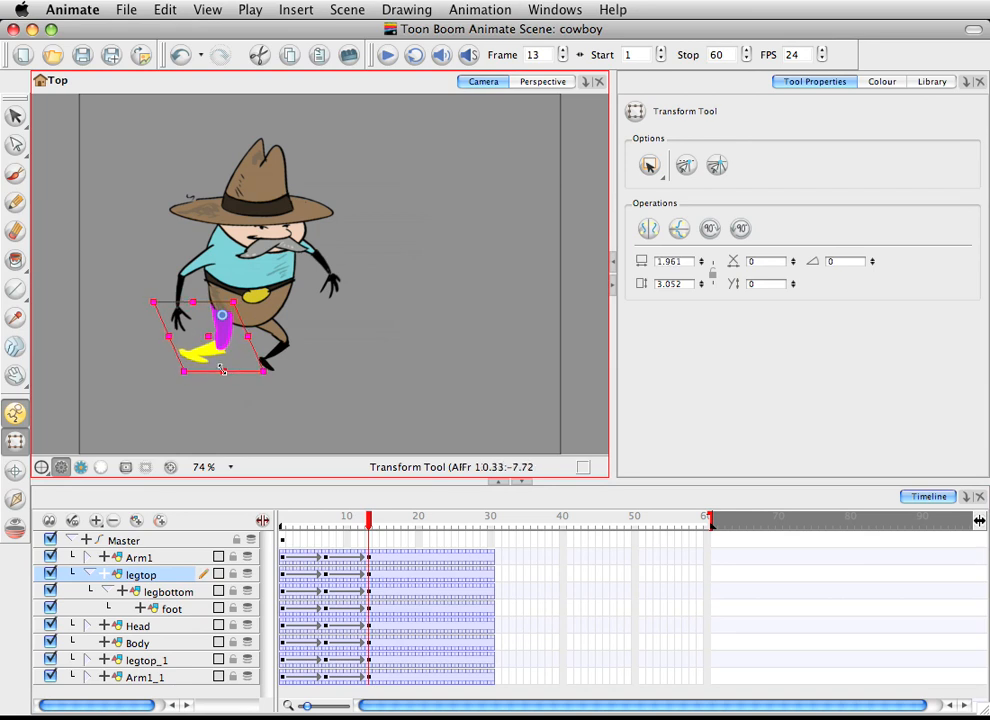
mouse_move(380, 536)
mouse_down()
mouse_move(317, 527)
mouse_move(376, 527)
mouse_up()
click(386, 417)
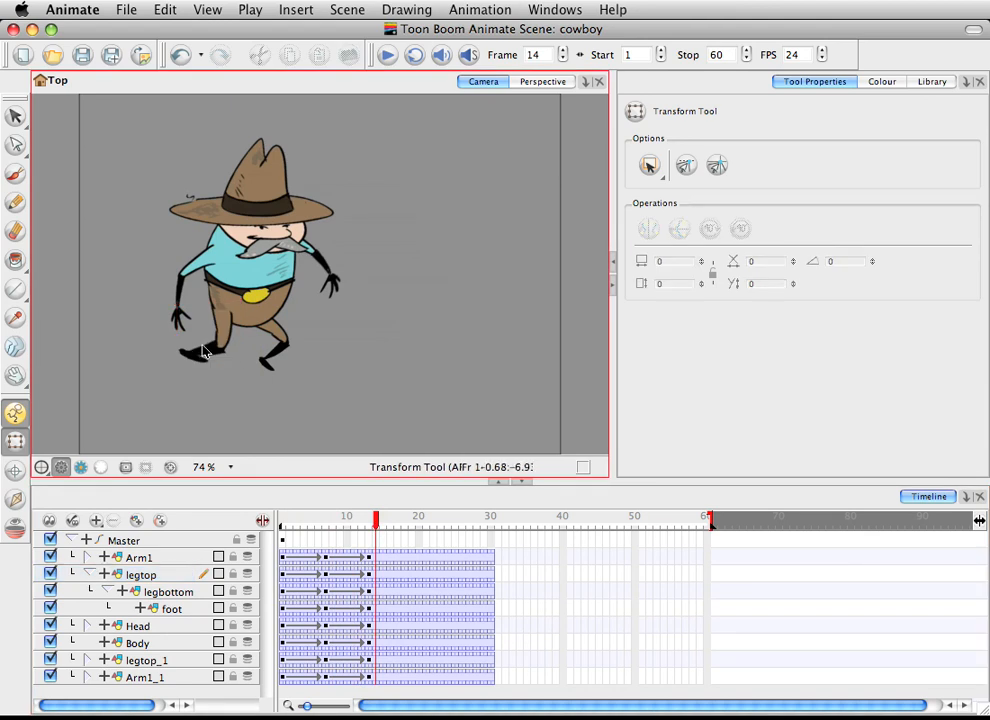
click(204, 351)
drag(176, 350, 195, 349)
click(391, 382)
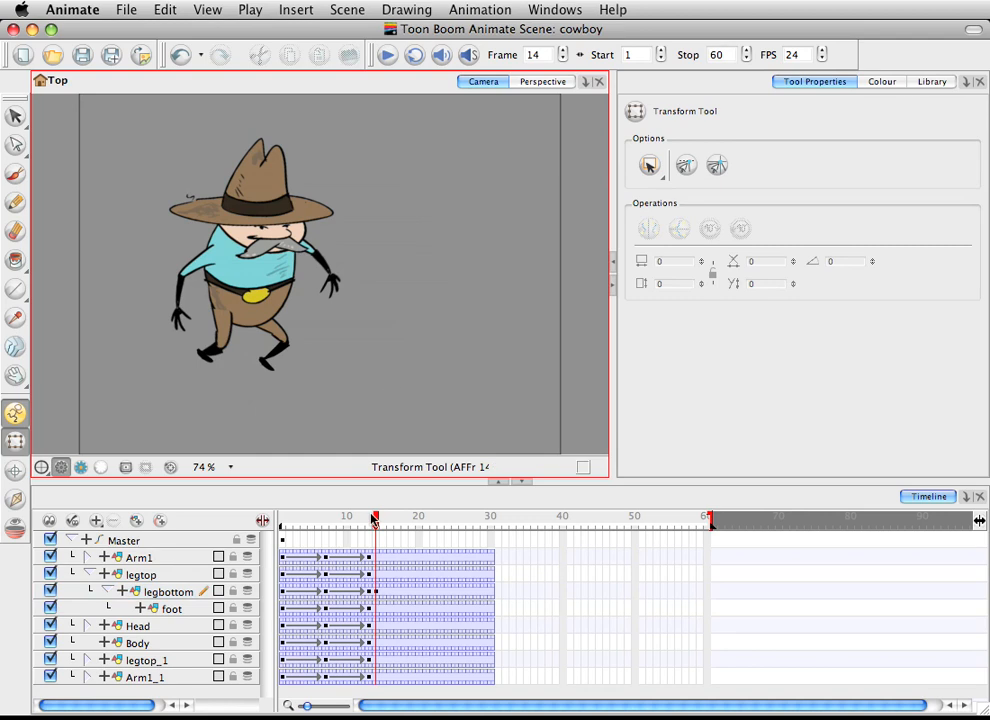
mouse_move(376, 519)
mouse_down()
mouse_move(325, 518)
mouse_move(376, 519)
mouse_move(368, 516)
mouse_up()
key(ctrl+z)
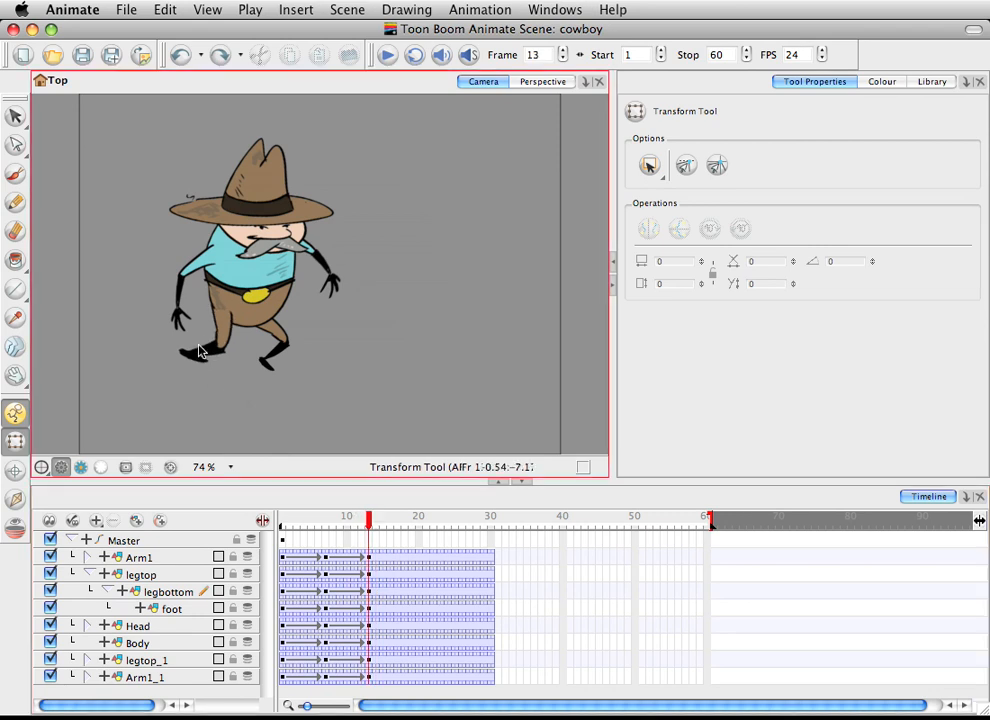
Squash the legbottom part horizontally at frame 13 to a width of about 1.084 to foreshorten the lower leg
click(185, 350)
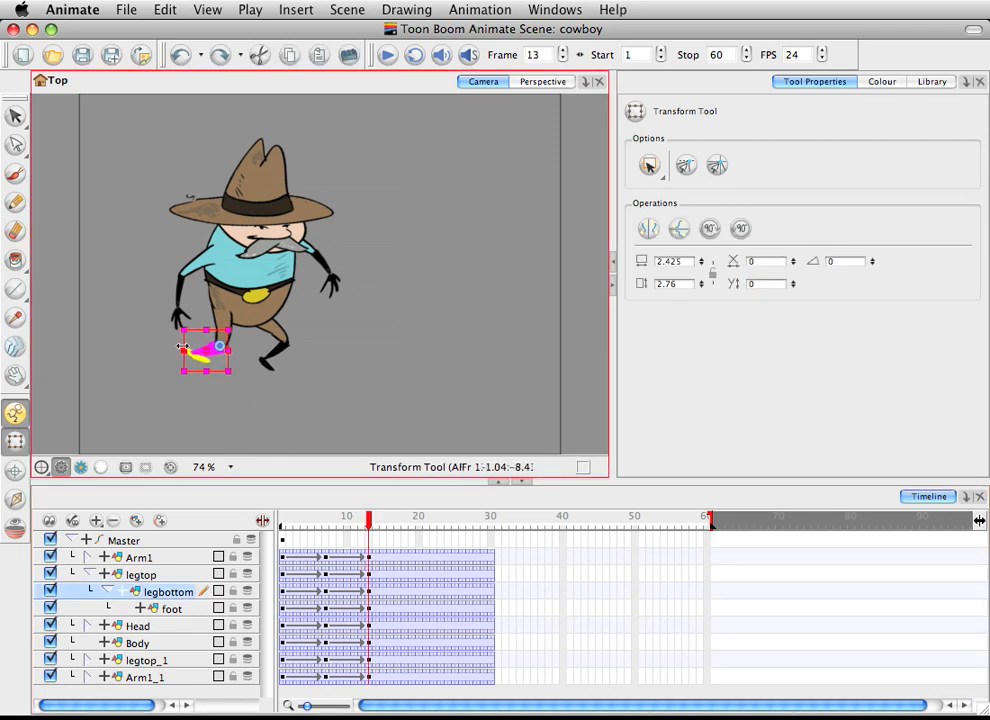
click(381, 363)
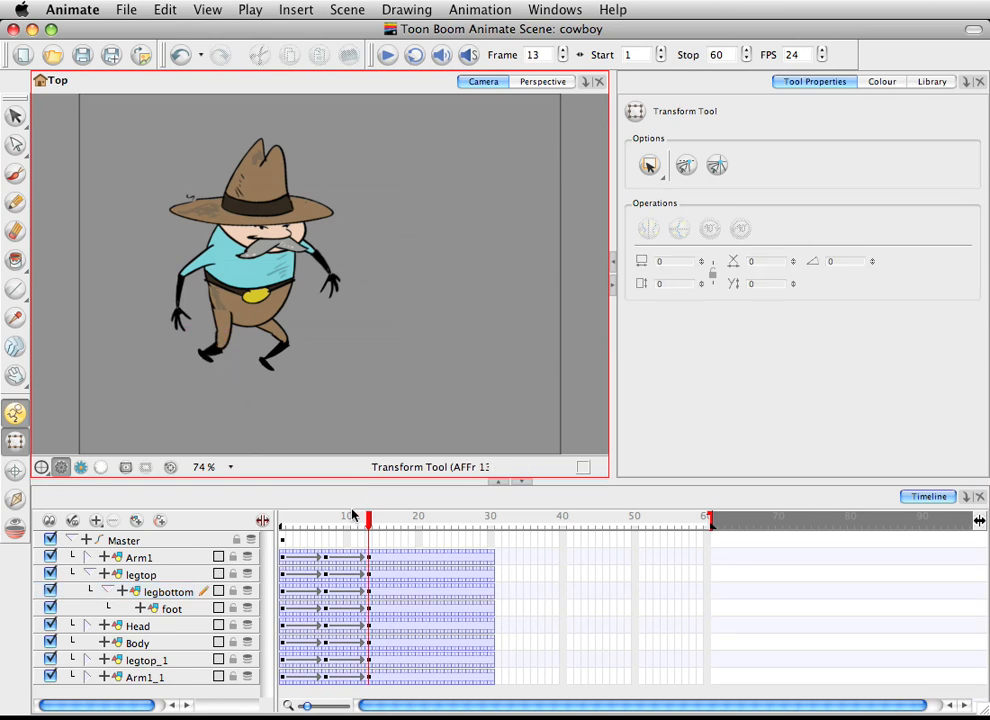
mouse_move(356, 517)
mouse_down()
mouse_move(304, 517)
mouse_move(368, 515)
mouse_up()
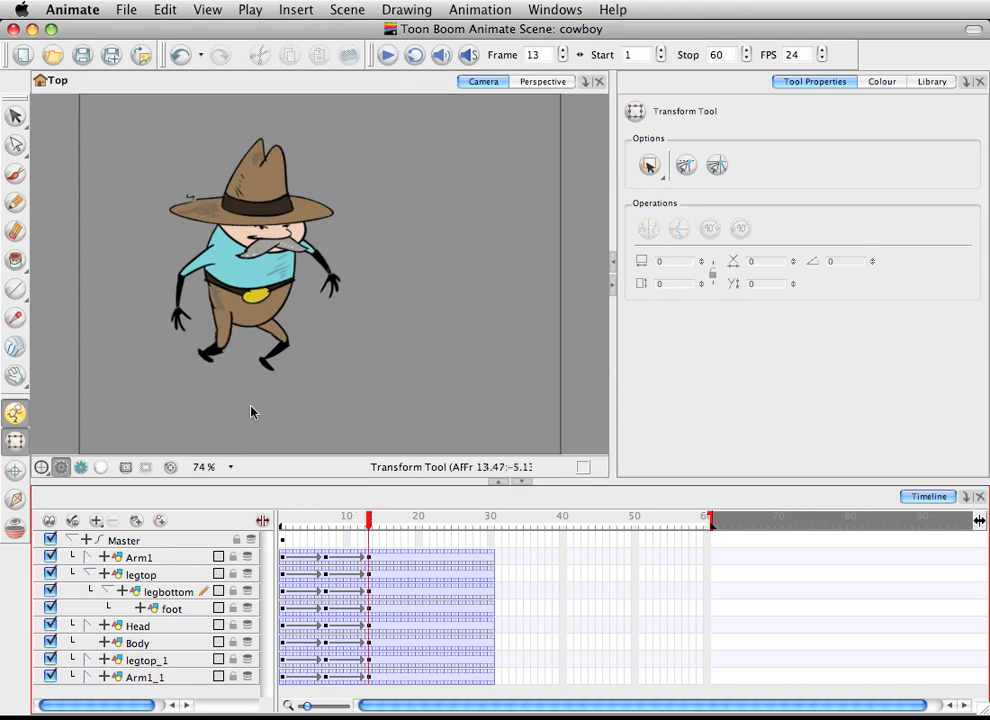
click(213, 352)
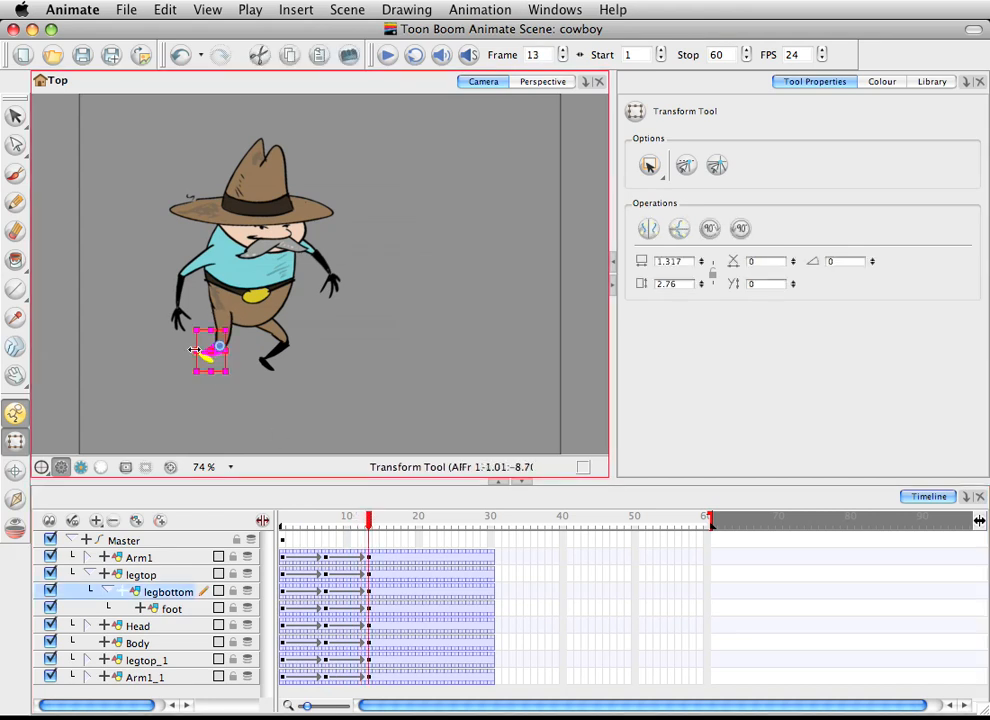
drag(198, 349, 203, 350)
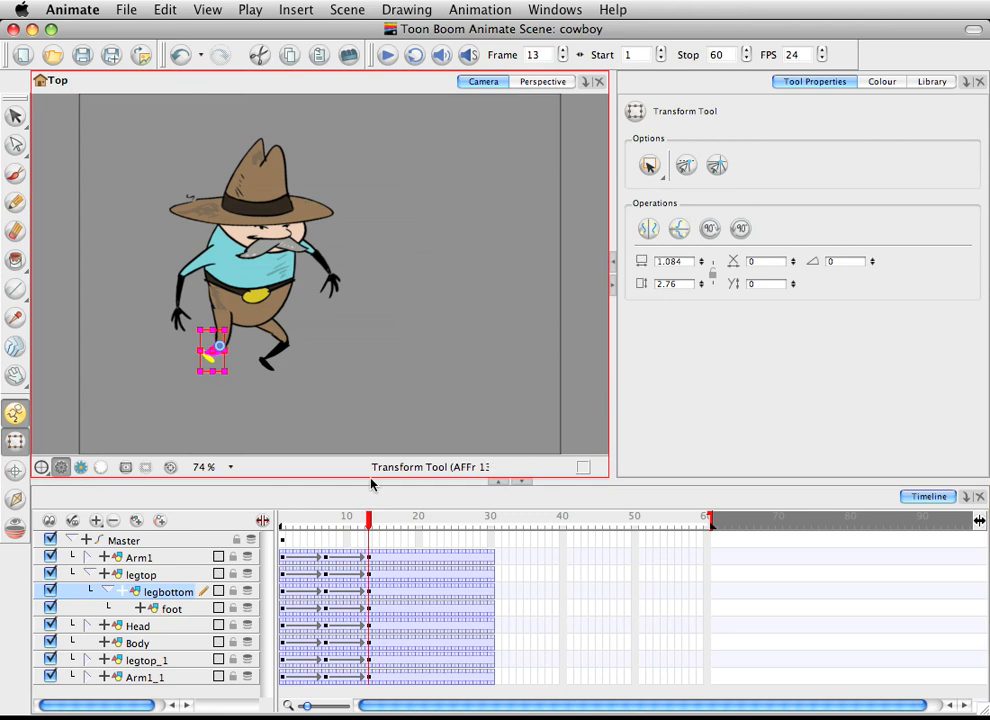
Scale the whole legtop leg down slightly at frame 14 to about 1.659 by 3.11
mouse_move(372, 530)
mouse_down()
mouse_move(295, 535)
mouse_move(354, 519)
mouse_move(293, 519)
mouse_move(376, 516)
mouse_up()
click(323, 540)
click(354, 404)
click(220, 335)
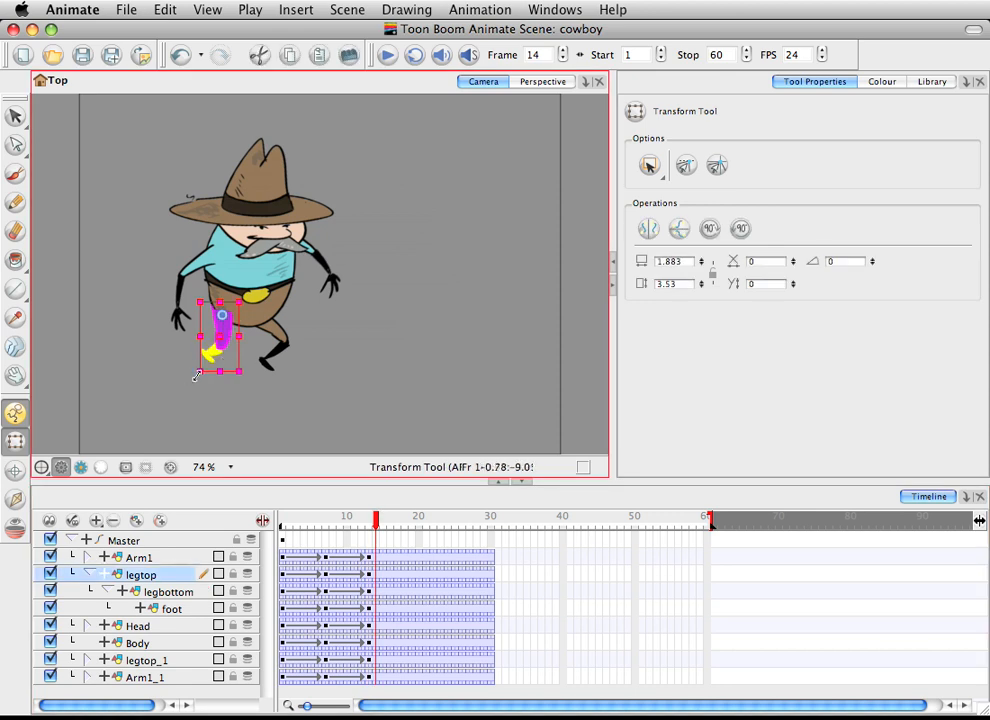
drag(196, 376, 199, 369)
click(349, 400)
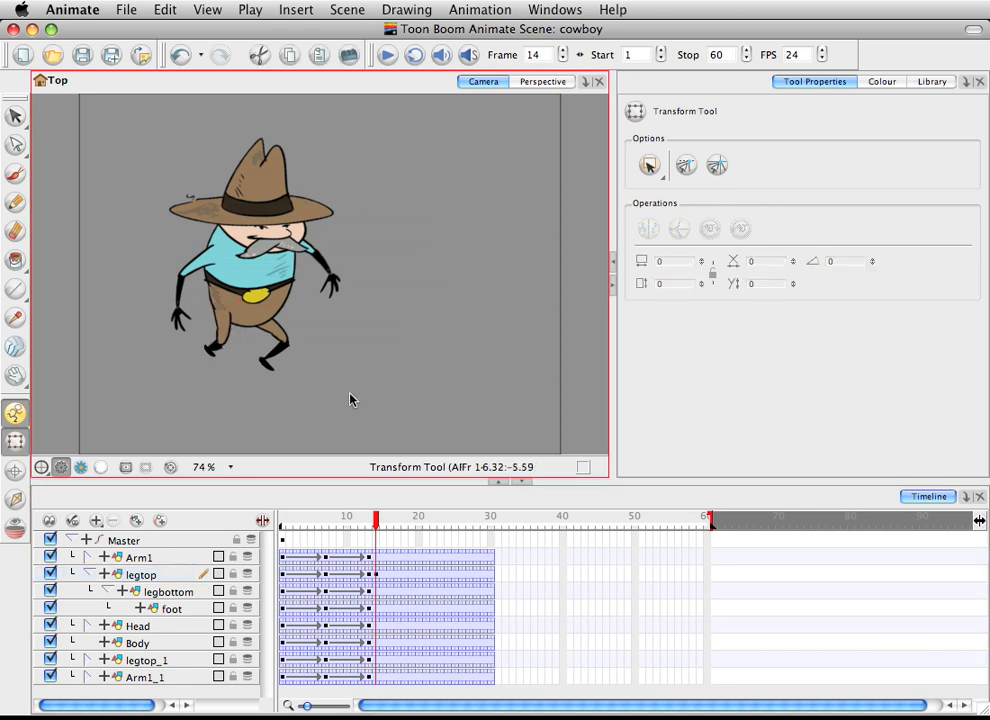
click(222, 322)
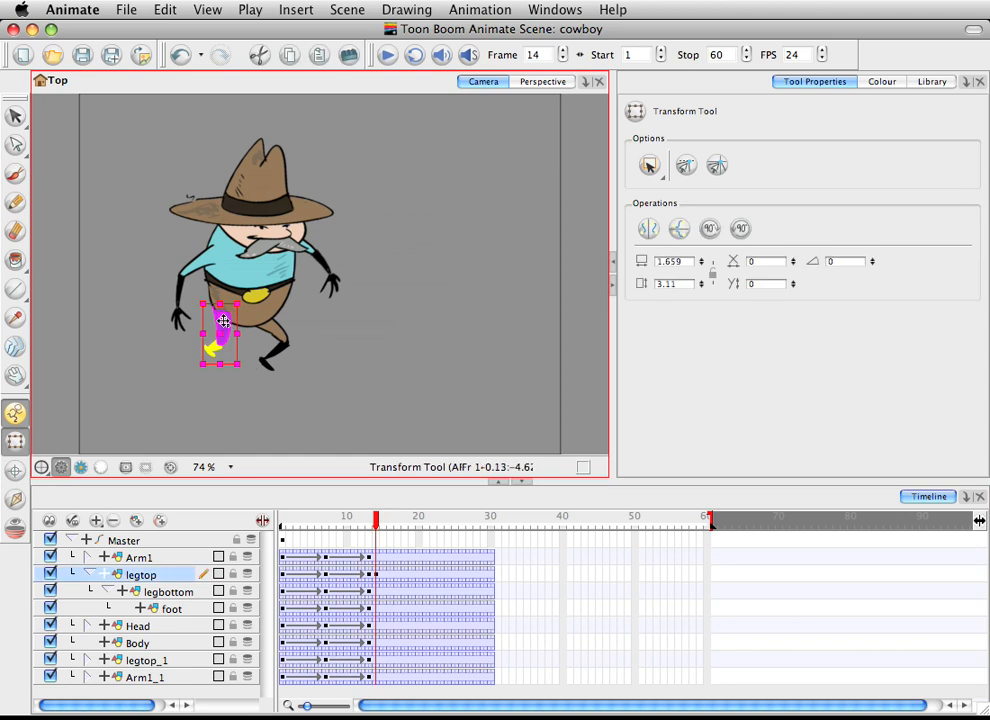
click(316, 360)
Move the legtop layer's keyframe from frame 14 to frame 13 and return to frame 13
mouse_move(376, 522)
mouse_down()
mouse_move(318, 522)
mouse_move(391, 522)
mouse_up()
click(283, 333)
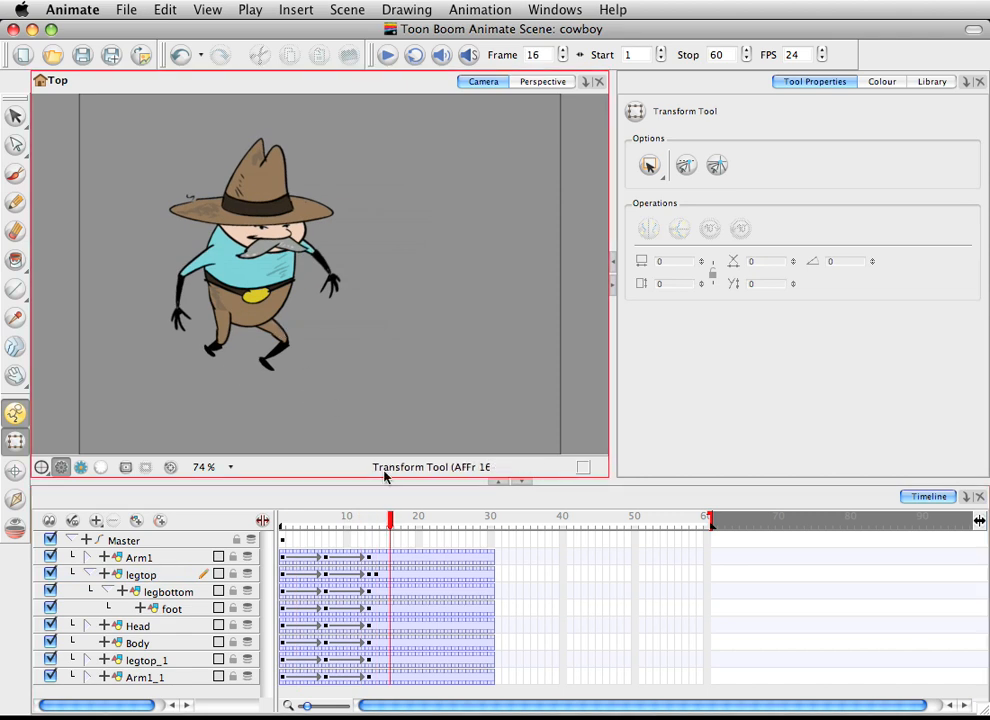
click(377, 575)
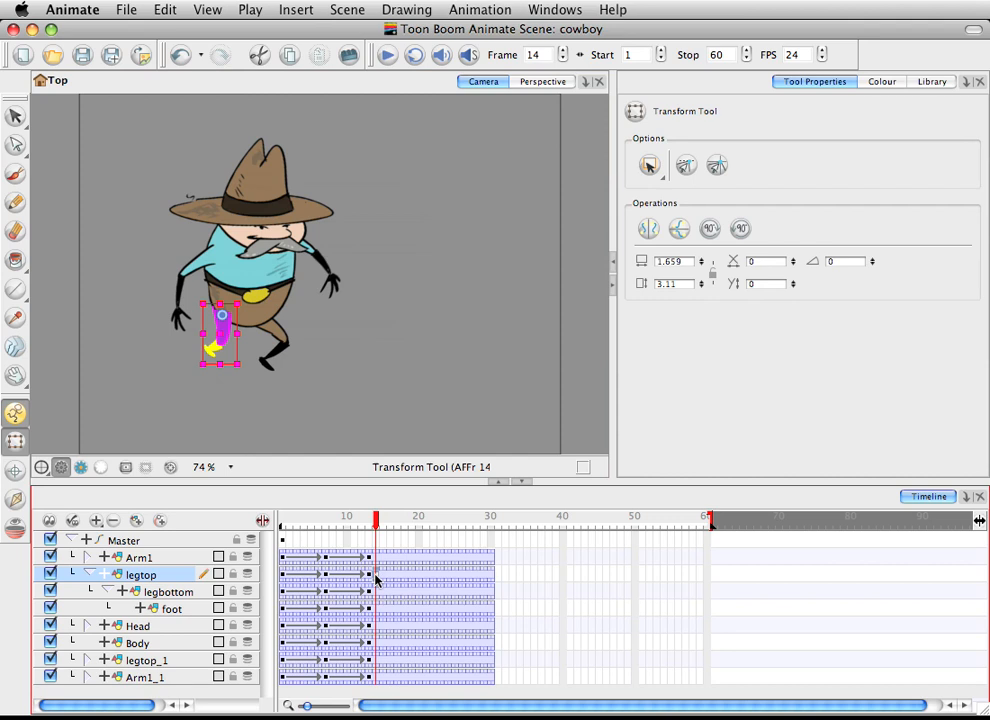
drag(370, 578, 370, 577)
mouse_move(370, 521)
mouse_down()
mouse_move(310, 521)
mouse_move(368, 521)
mouse_up()
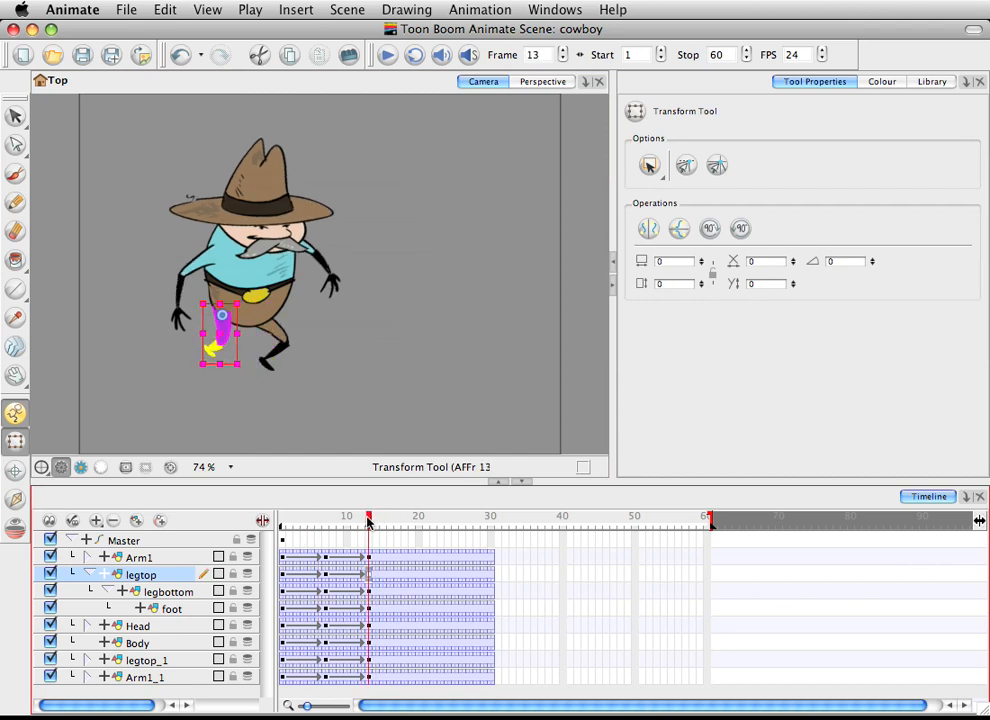
Enlarge the whole legtop_1 leg at frame 13 to about 3.224 by 3.772
click(276, 333)
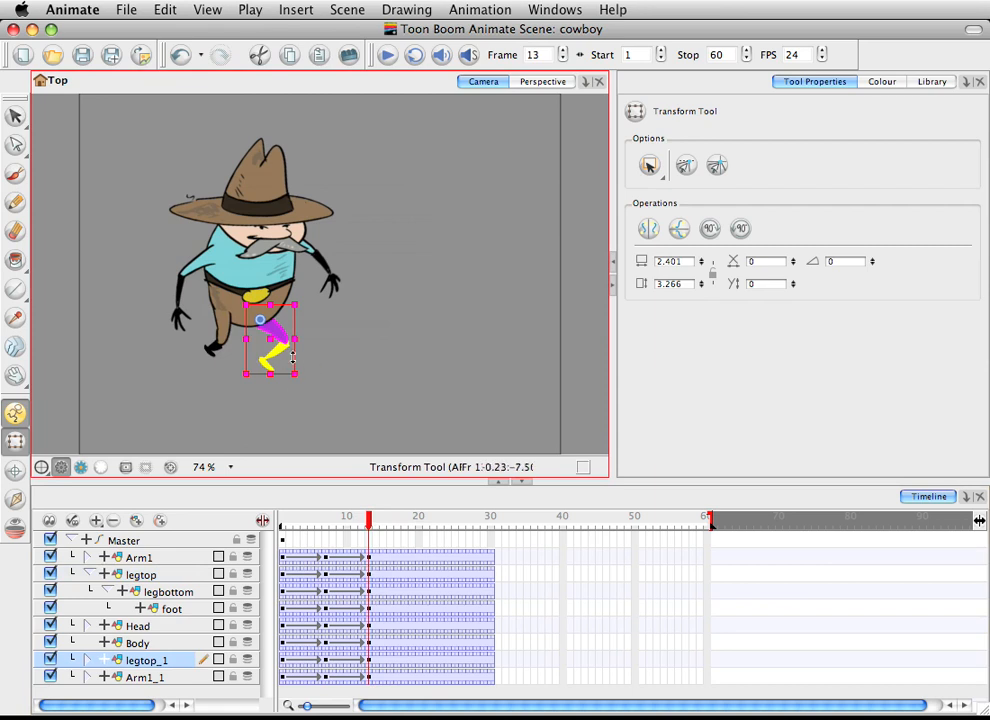
drag(298, 370, 308, 379)
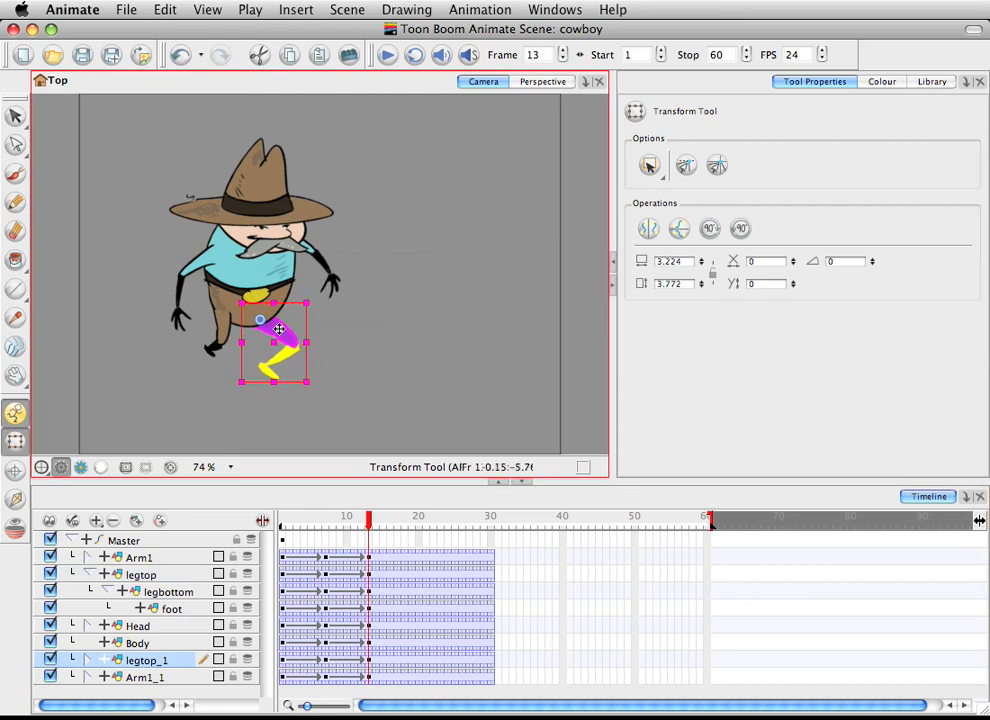
Move the legtop_1 leg up to the hip at frame 13 and extend it forward and down with Inverse Kinematics
drag(281, 325, 290, 315)
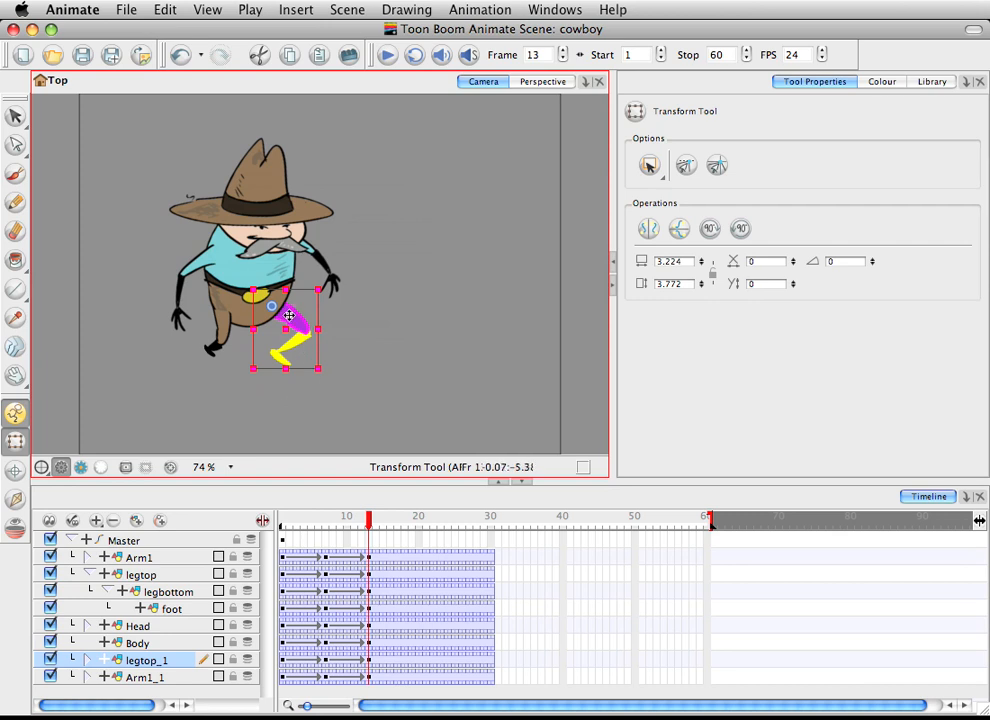
click(13, 500)
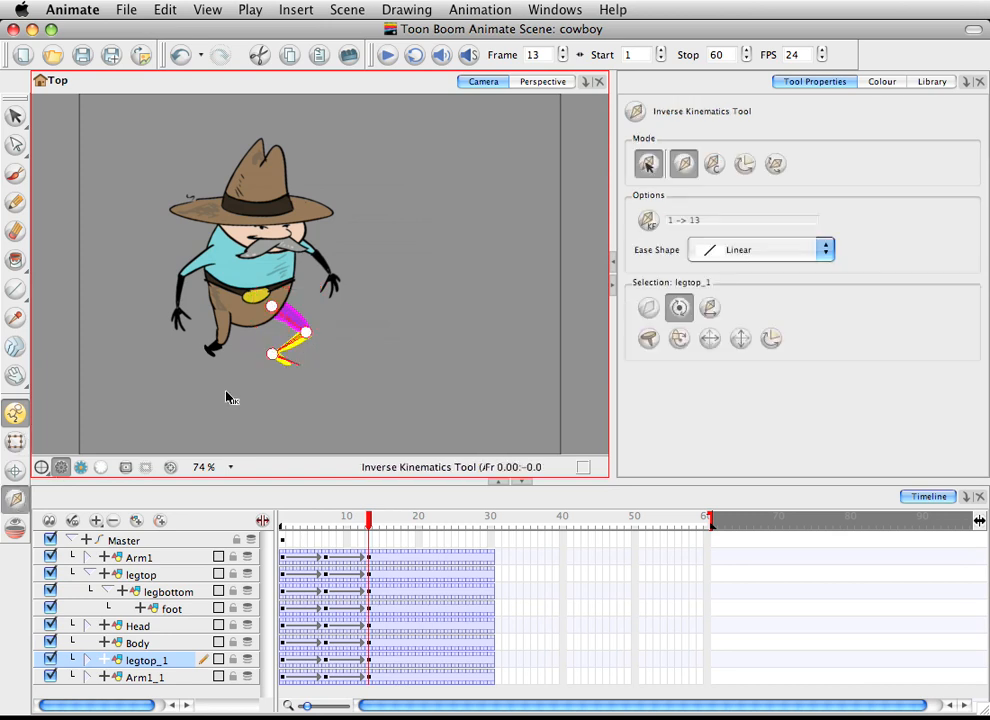
drag(285, 360, 316, 388)
mouse_move(366, 521)
mouse_down()
mouse_move(288, 519)
mouse_move(358, 510)
mouse_move(281, 517)
mouse_move(376, 517)
mouse_move(256, 521)
mouse_move(382, 517)
mouse_move(371, 517)
mouse_up()
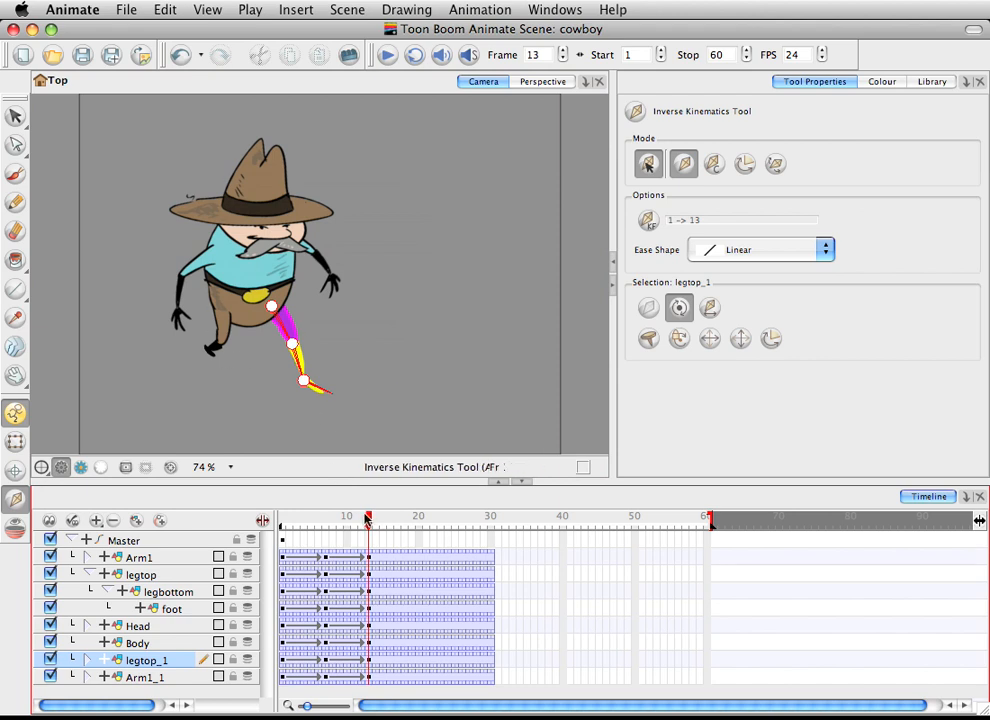
Shift the whole legtop_1 leg slightly up toward the front hip at frame 7 with the Transform tool
drag(367, 517, 327, 541)
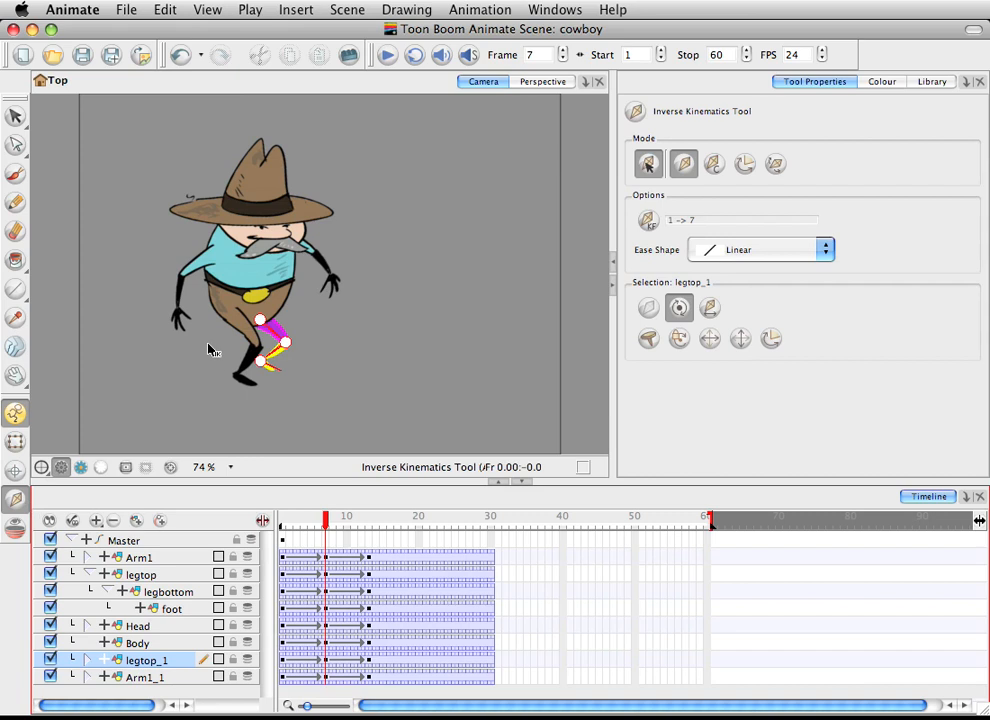
key(shift+t)
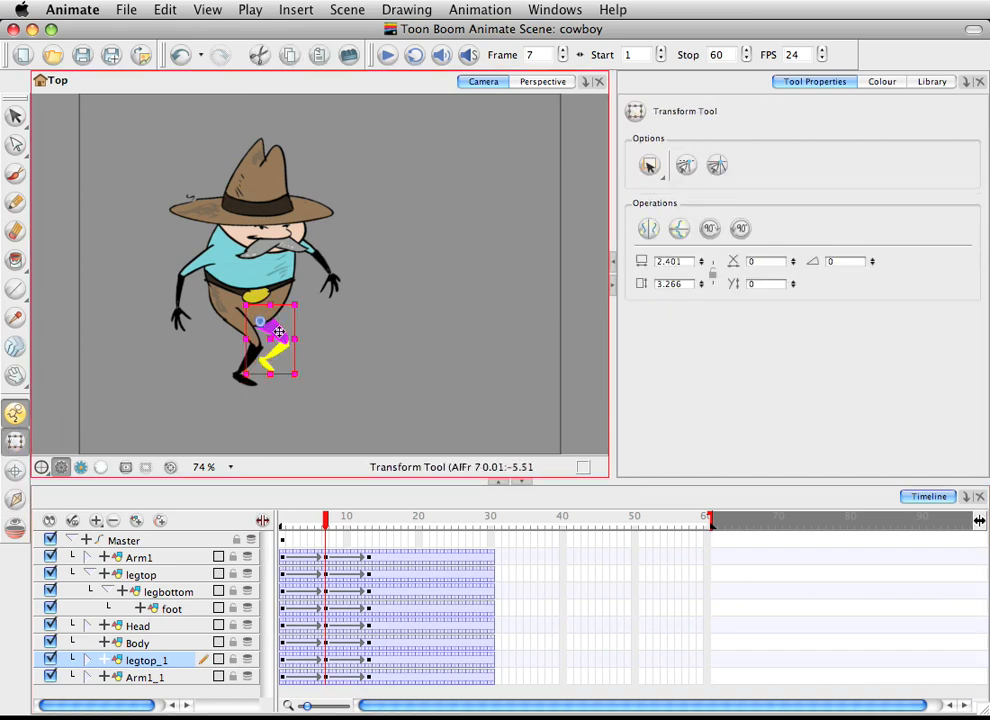
drag(272, 324, 285, 328)
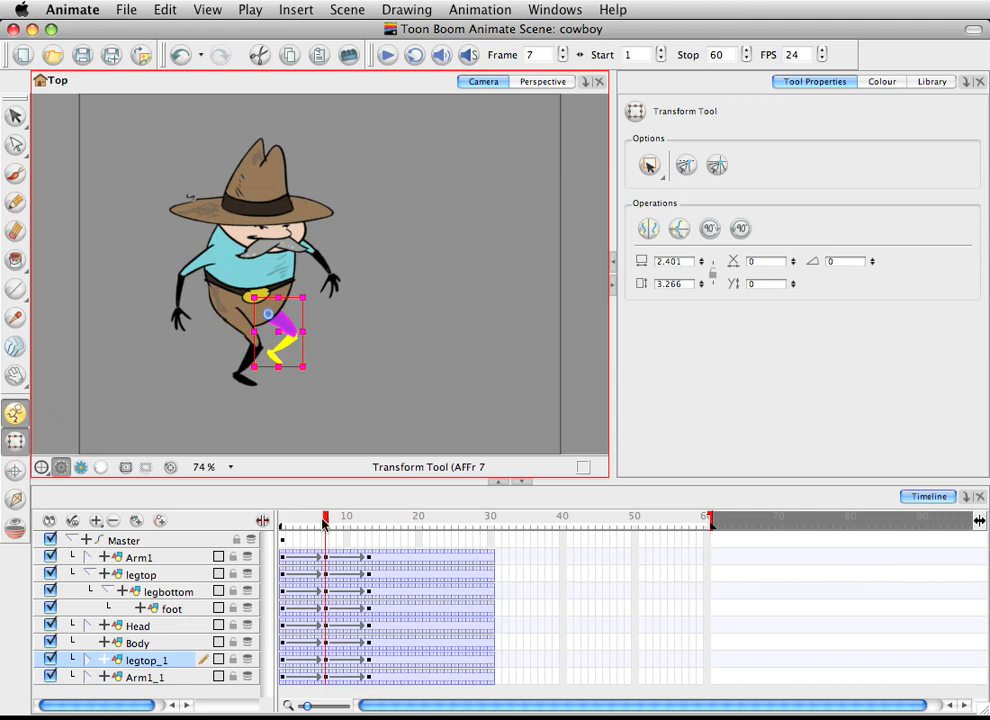
drag(282, 518, 325, 518)
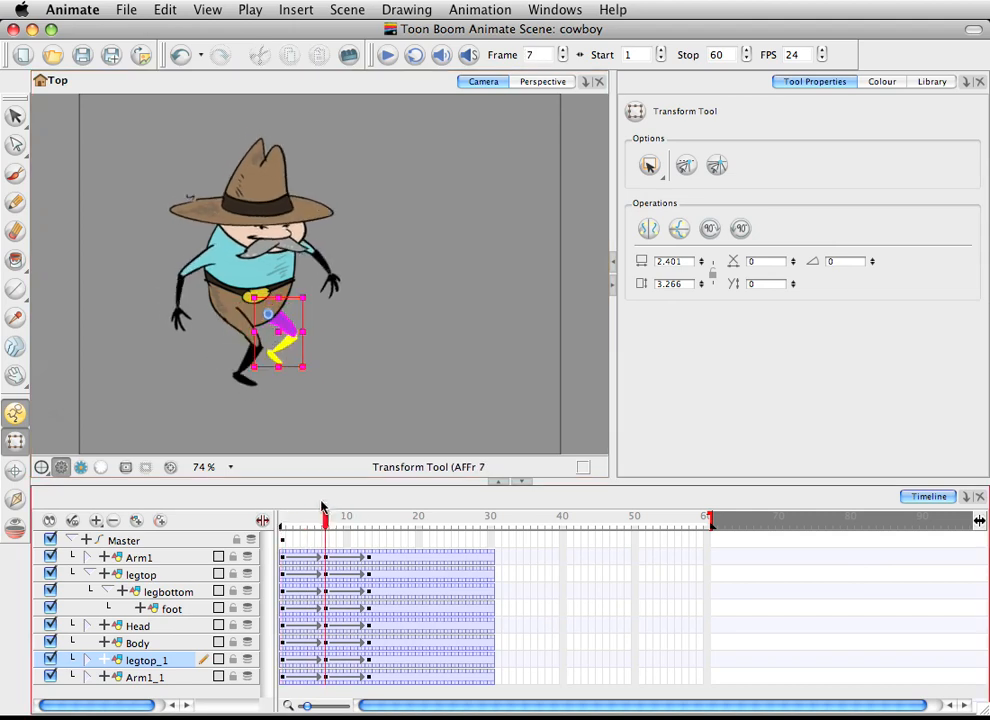
click(274, 330)
drag(274, 330, 276, 330)
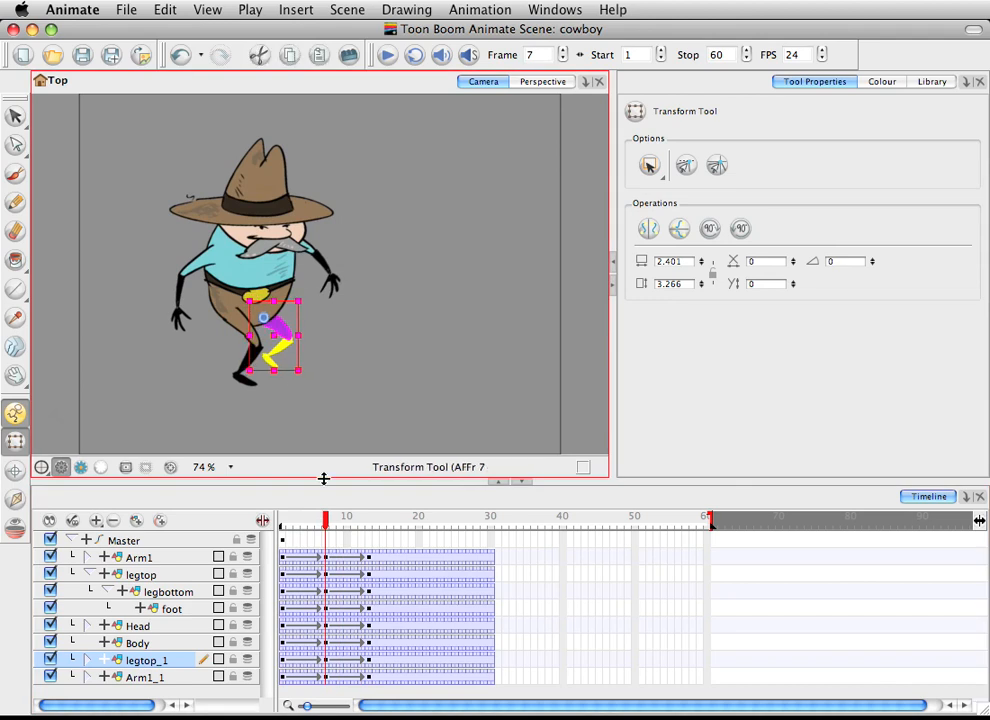
Enlarge the front leg's lower part and foot at frame 13 to about 2.817 by 3.682
drag(325, 523, 368, 525)
click(387, 347)
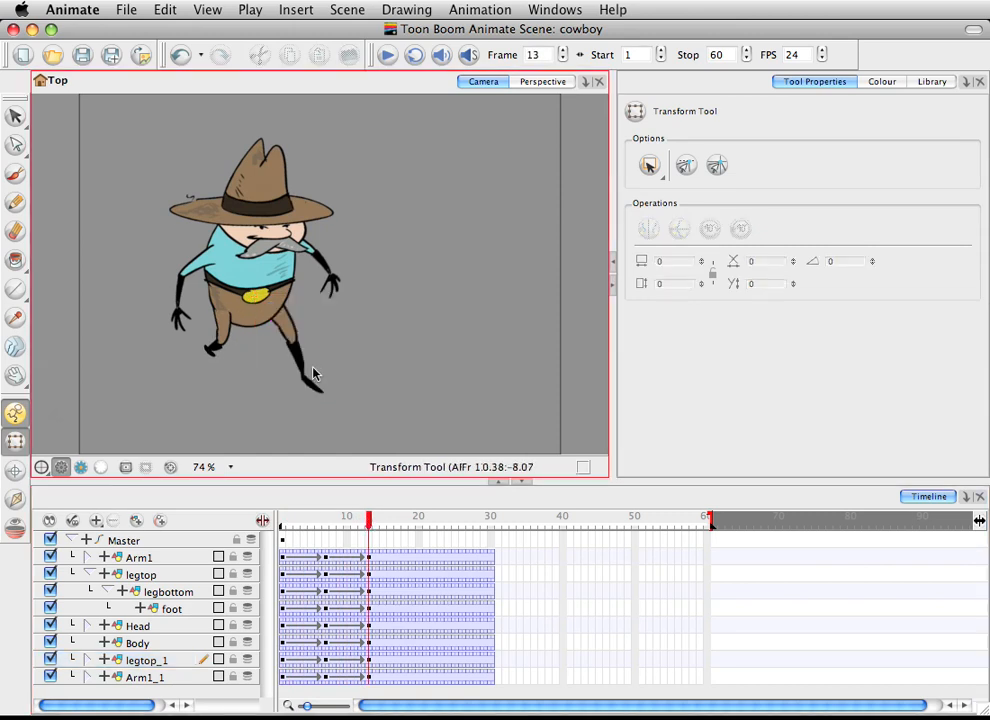
click(316, 390)
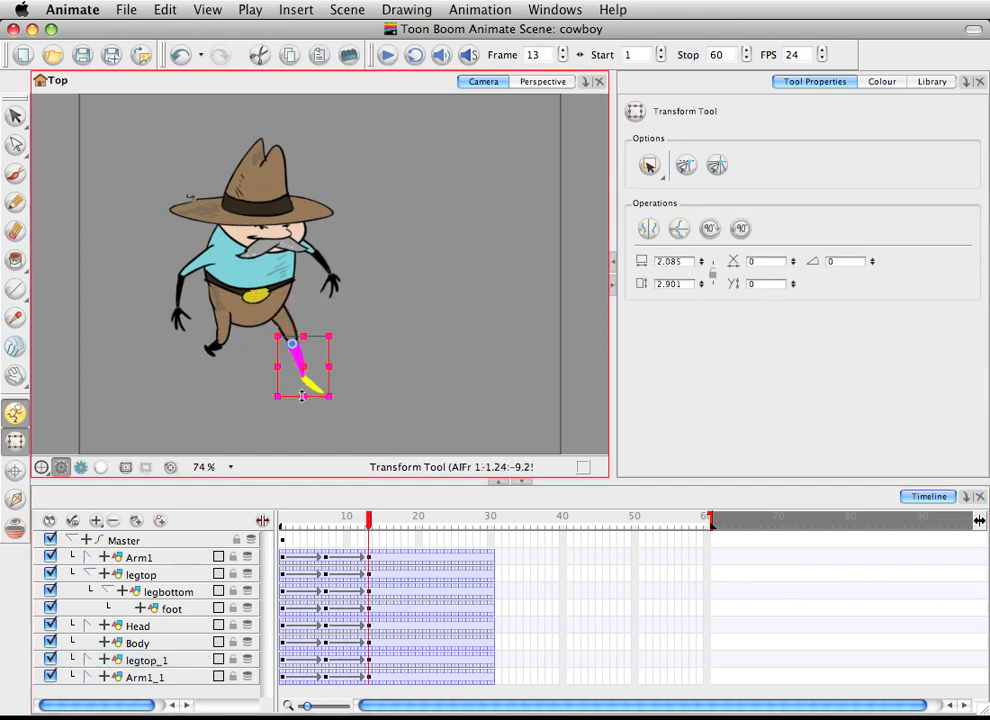
drag(303, 396, 339, 371)
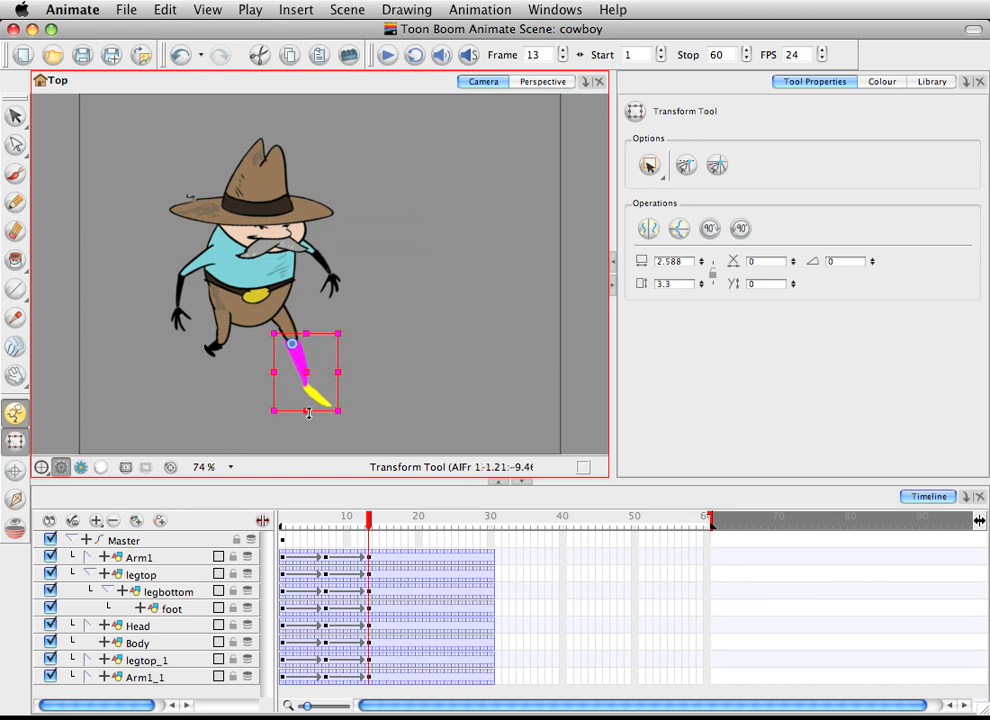
drag(309, 412, 309, 411)
drag(339, 373, 343, 373)
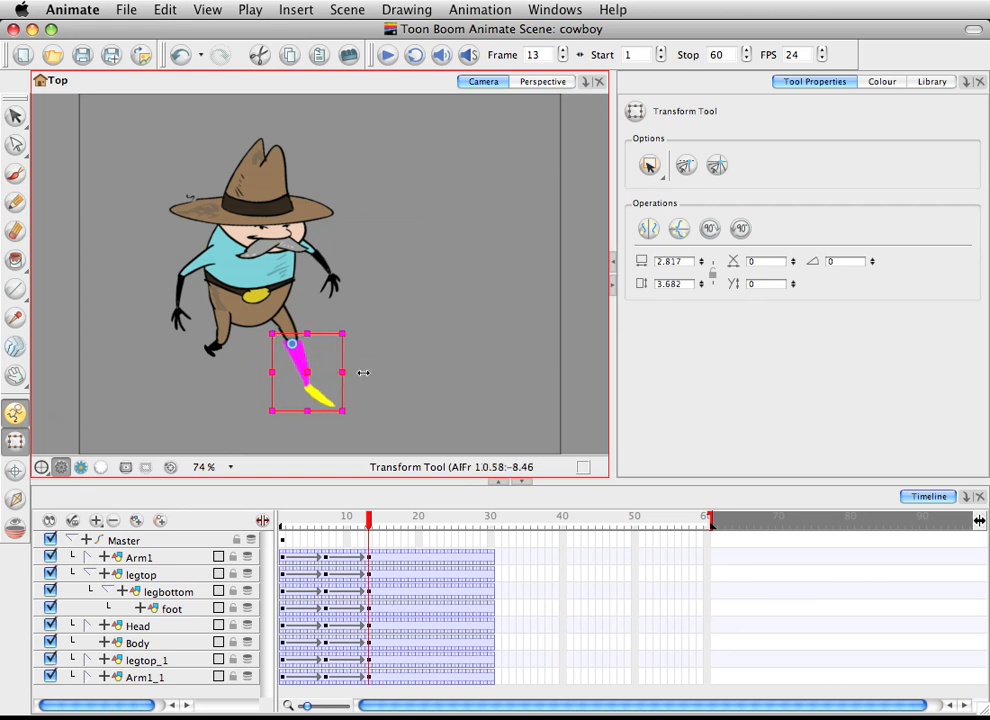
click(378, 402)
Shrink the rear leg's lower part and foot at frame 1 to about 1.187 by 1.889
drag(362, 518, 267, 522)
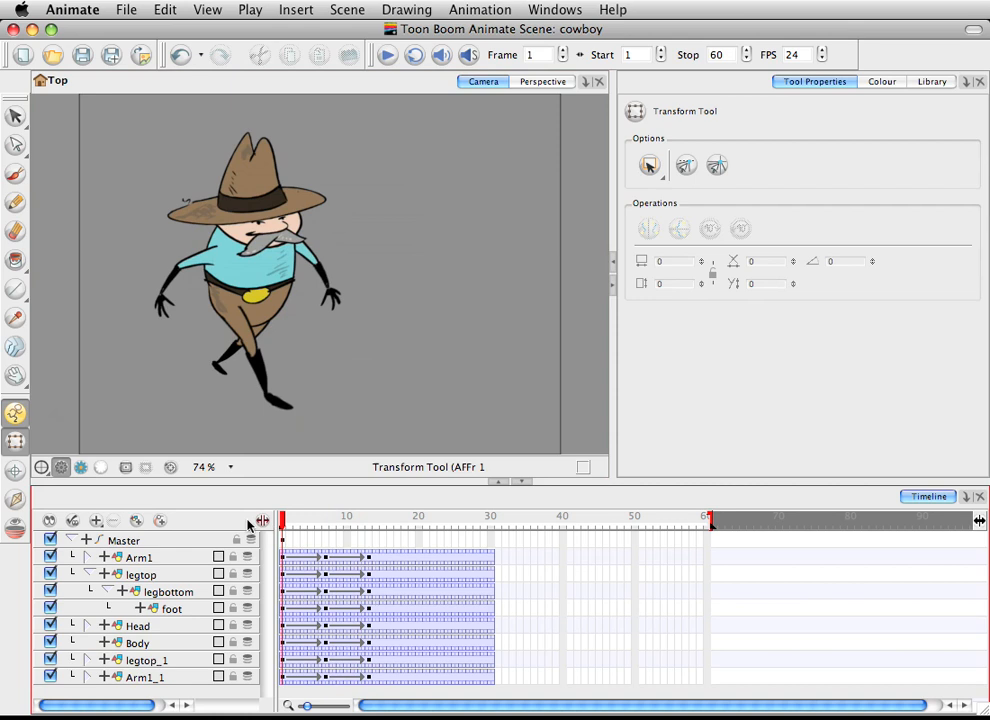
click(228, 352)
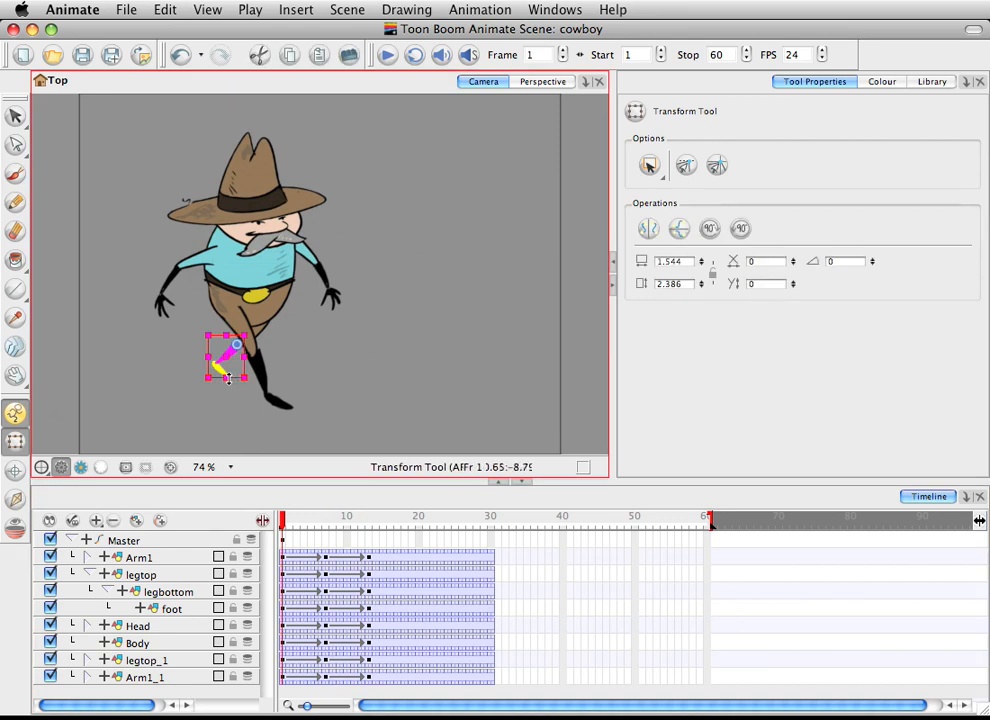
drag(228, 378, 213, 356)
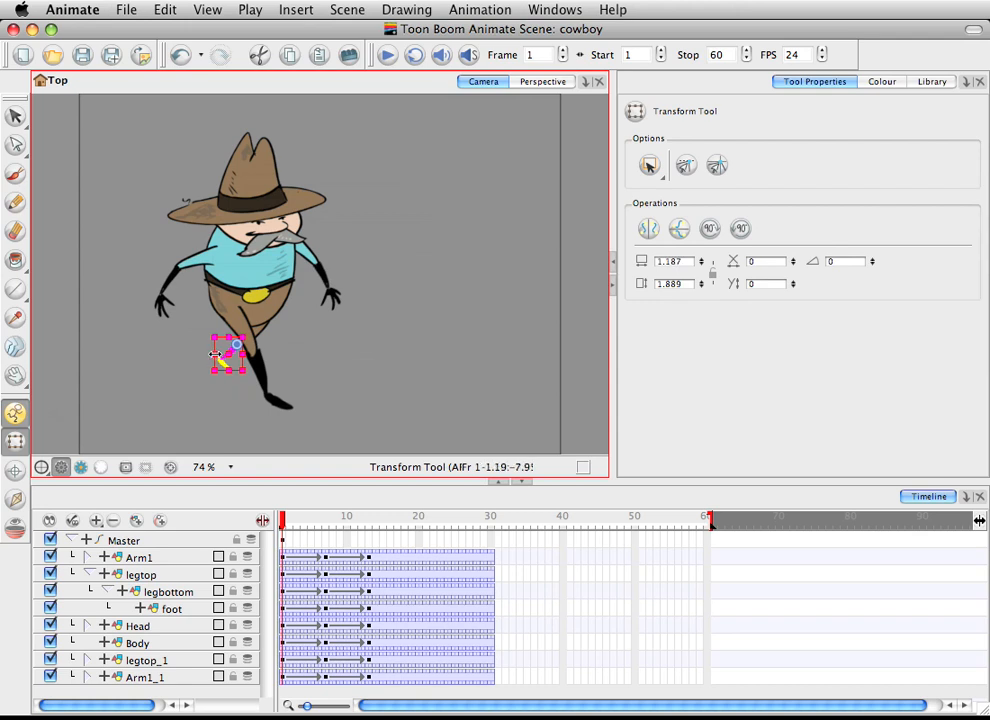
click(318, 371)
Scrub through the walk between frames 1 and 13, and squash the Body slightly downward at frame 7
click(297, 521)
drag(297, 521, 368, 521)
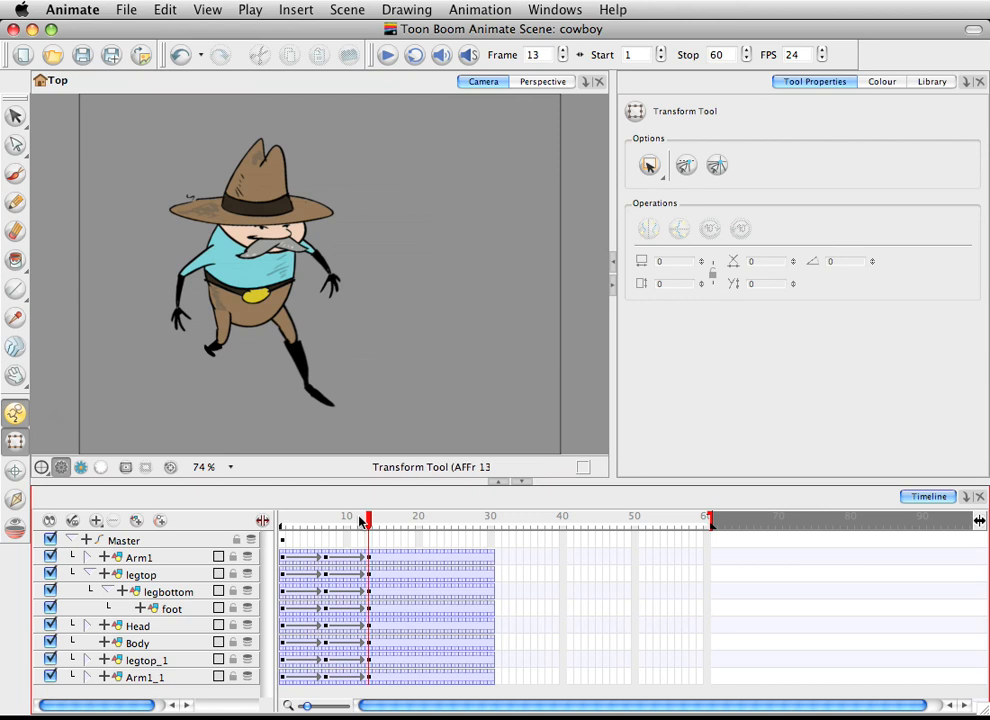
drag(296, 521, 324, 562)
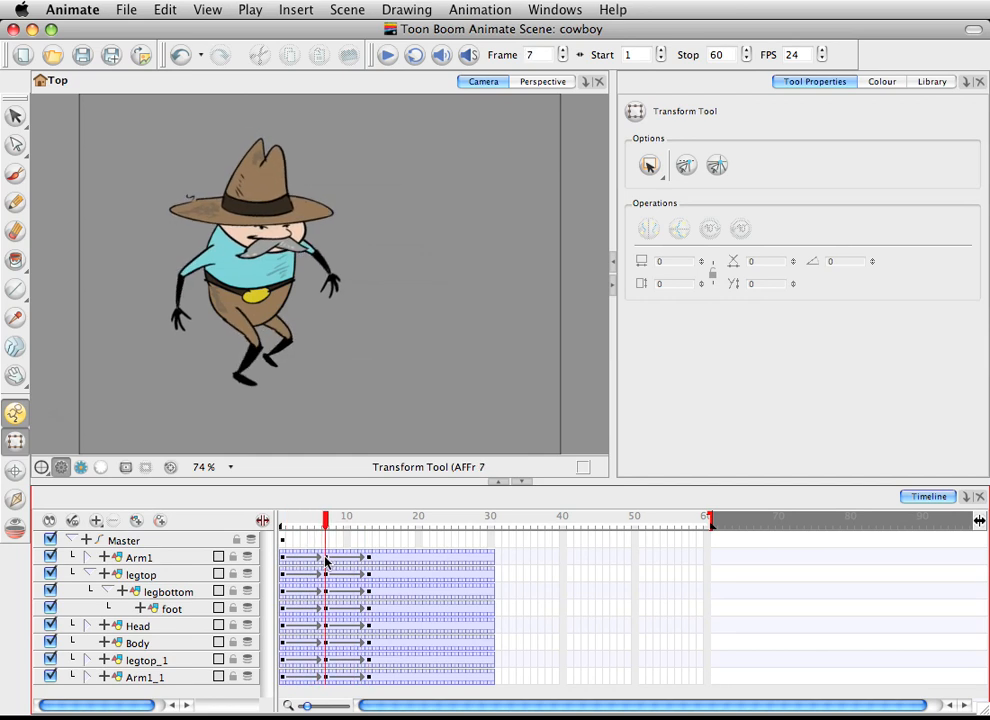
click(245, 290)
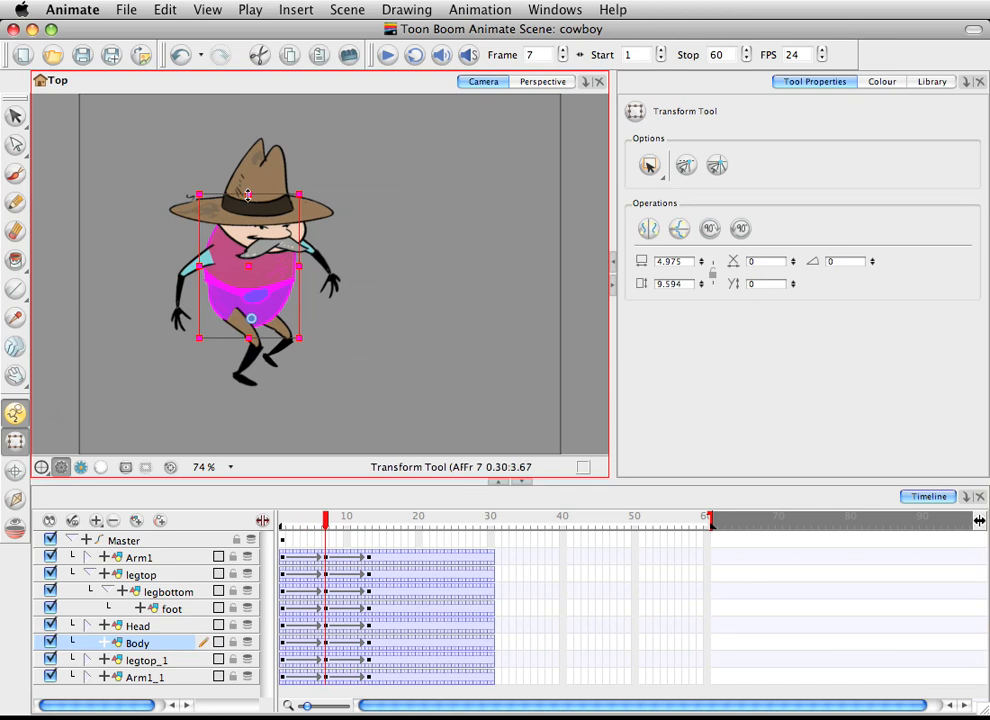
drag(248, 197, 248, 208)
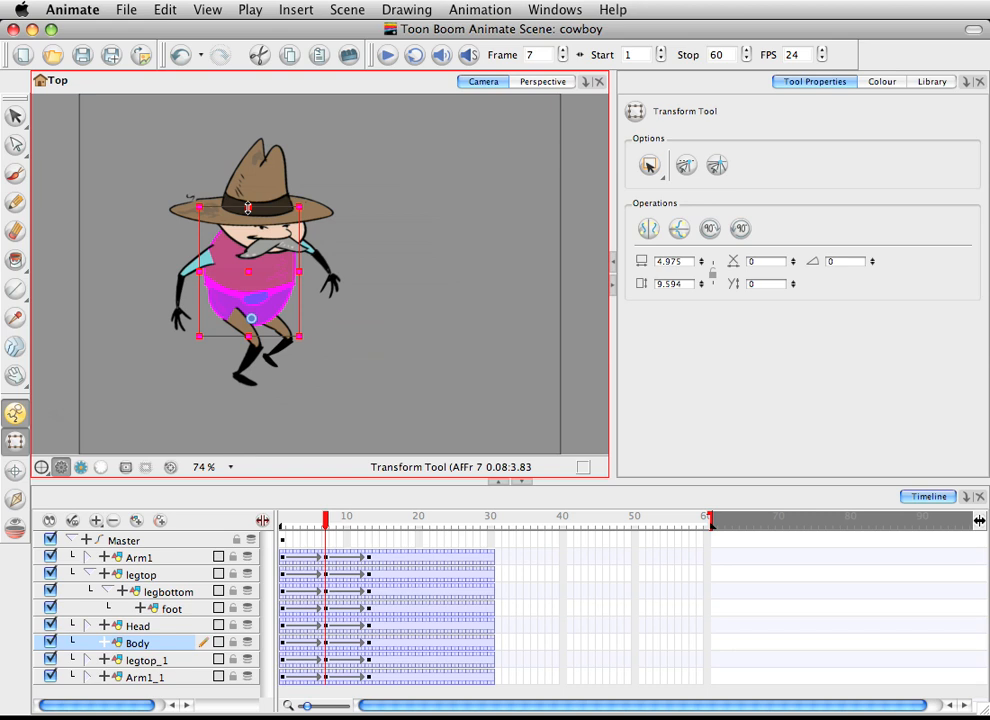
Lower the whole Head, including hat and moustache, slightly at frame 7 to follow the squashed body
click(274, 189)
click(306, 238)
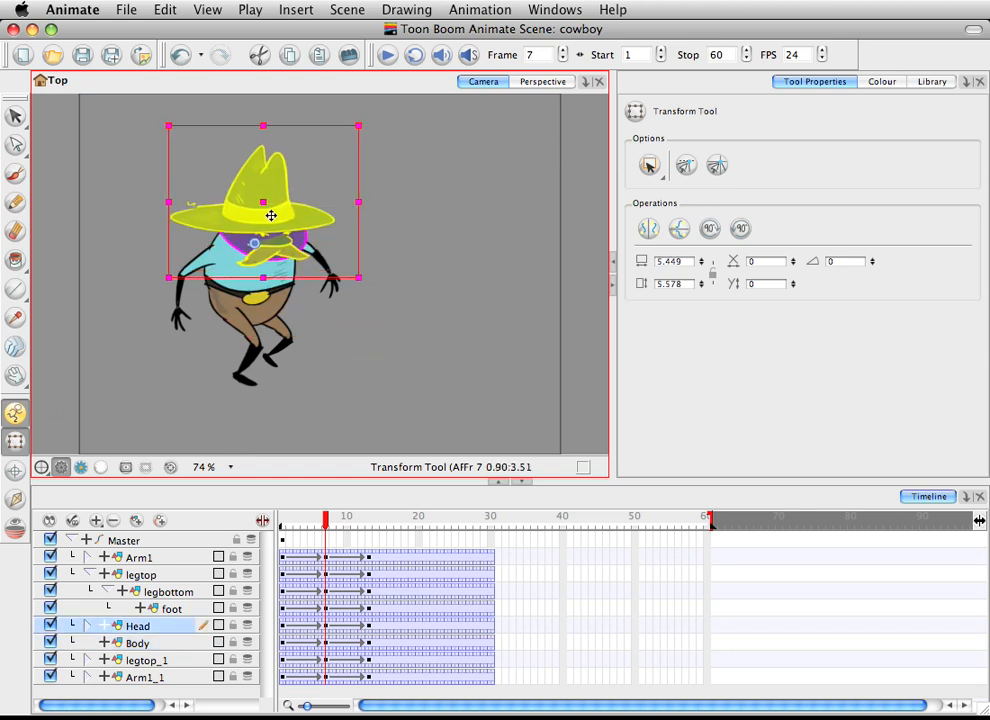
mouse_move(325, 525)
mouse_down()
mouse_move(280, 527)
mouse_move(336, 527)
mouse_move(277, 527)
mouse_move(327, 535)
mouse_move(281, 537)
mouse_move(325, 535)
mouse_up()
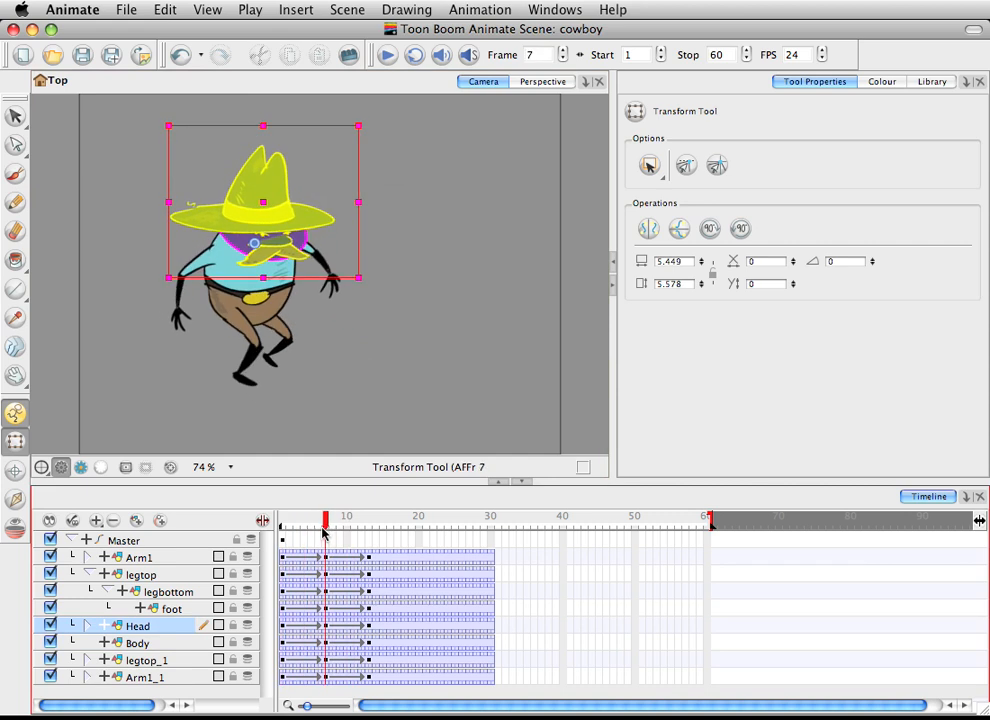
Lower the whole Arm1 arm slightly at frame 7 to match the squashed body
click(411, 360)
click(202, 261)
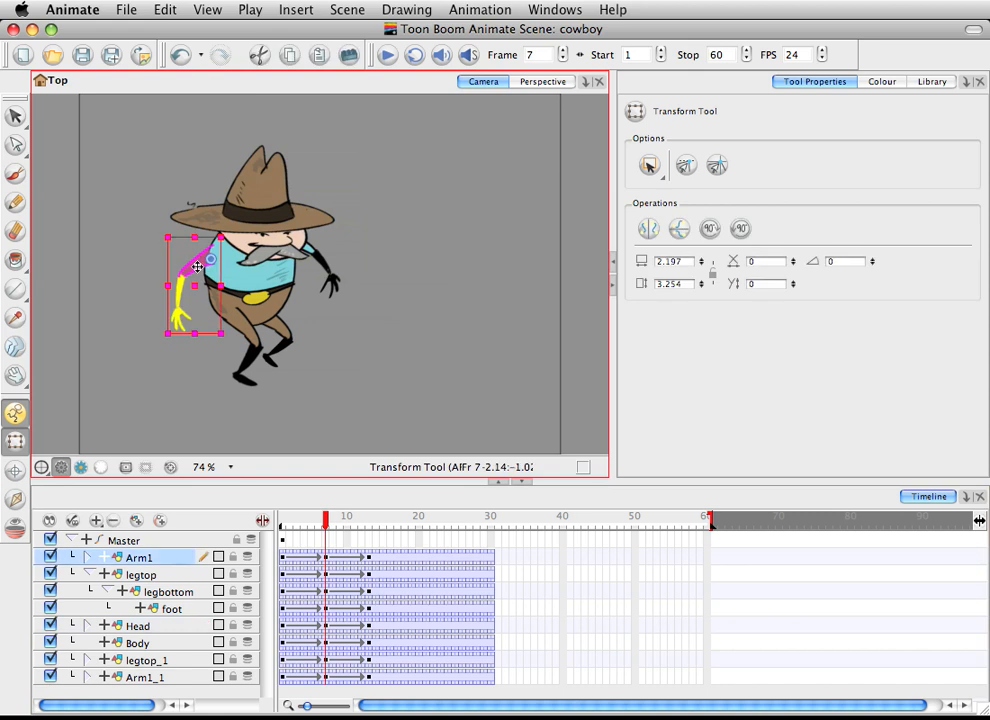
drag(199, 268, 199, 271)
Swing Arm1 down beside the body at frame 13 by rotation and Inverse Kinematics, and shift it inward onto the shoulder
drag(323, 518, 368, 507)
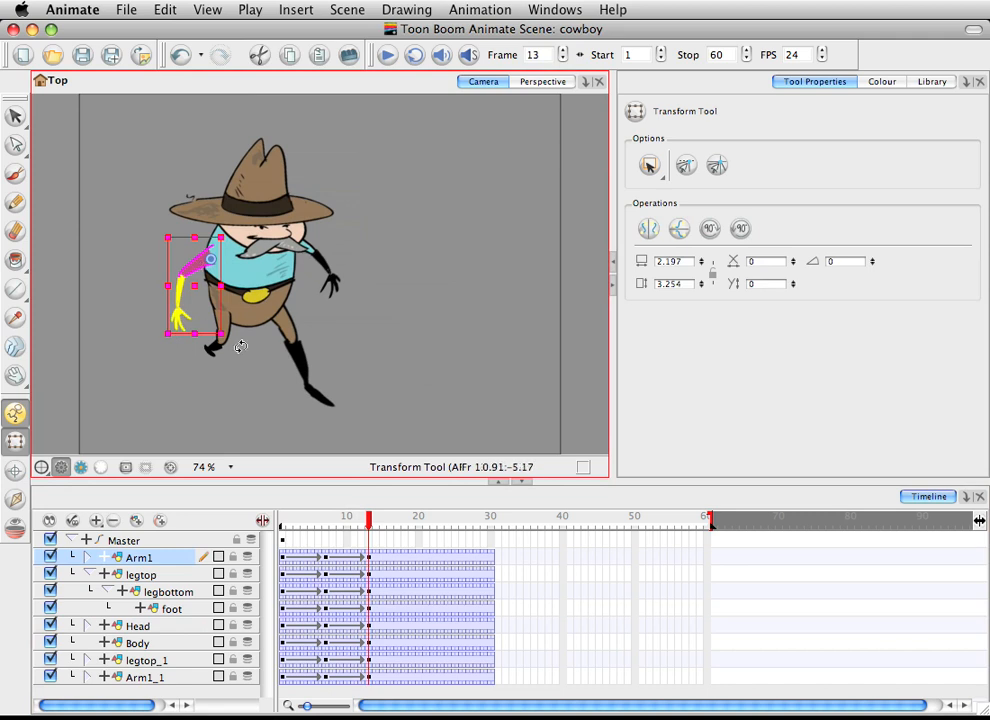
mouse_move(240, 347)
mouse_down()
mouse_move(218, 330)
mouse_move(174, 338)
mouse_move(199, 348)
mouse_move(212, 338)
mouse_move(214, 376)
mouse_move(327, 306)
mouse_move(232, 360)
mouse_up()
click(16, 498)
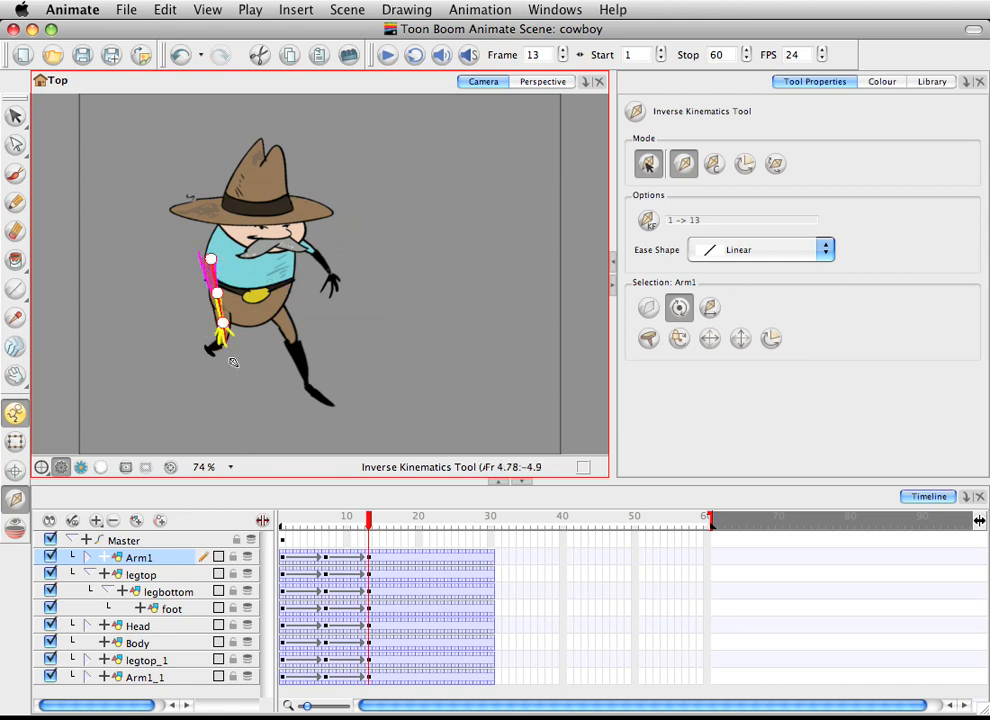
drag(211, 267, 185, 383)
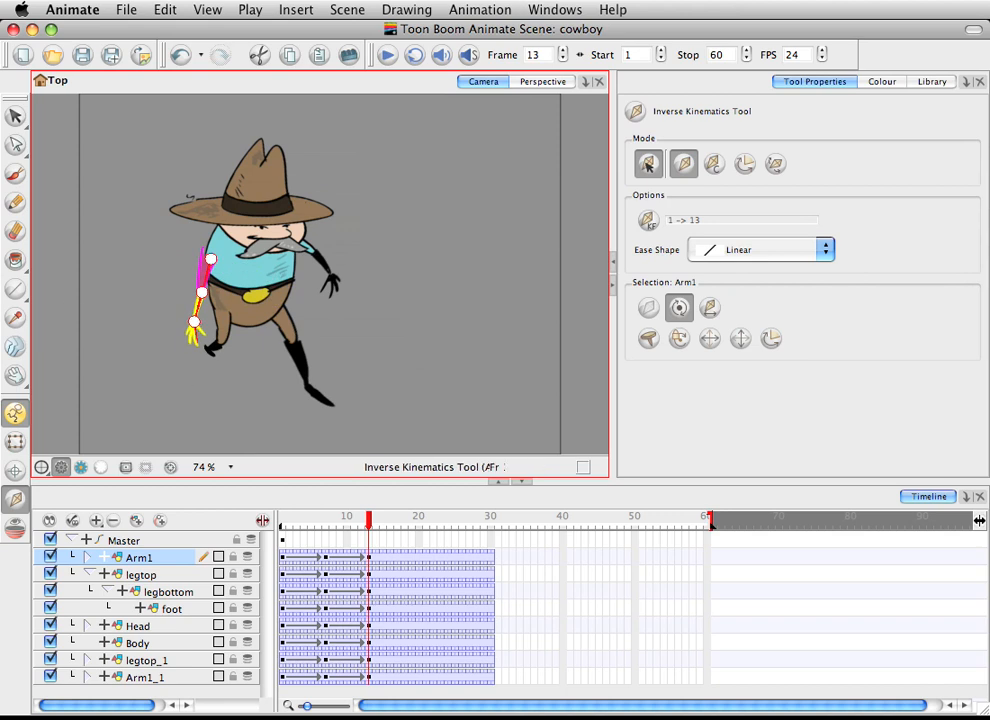
click(15, 443)
drag(208, 277, 215, 280)
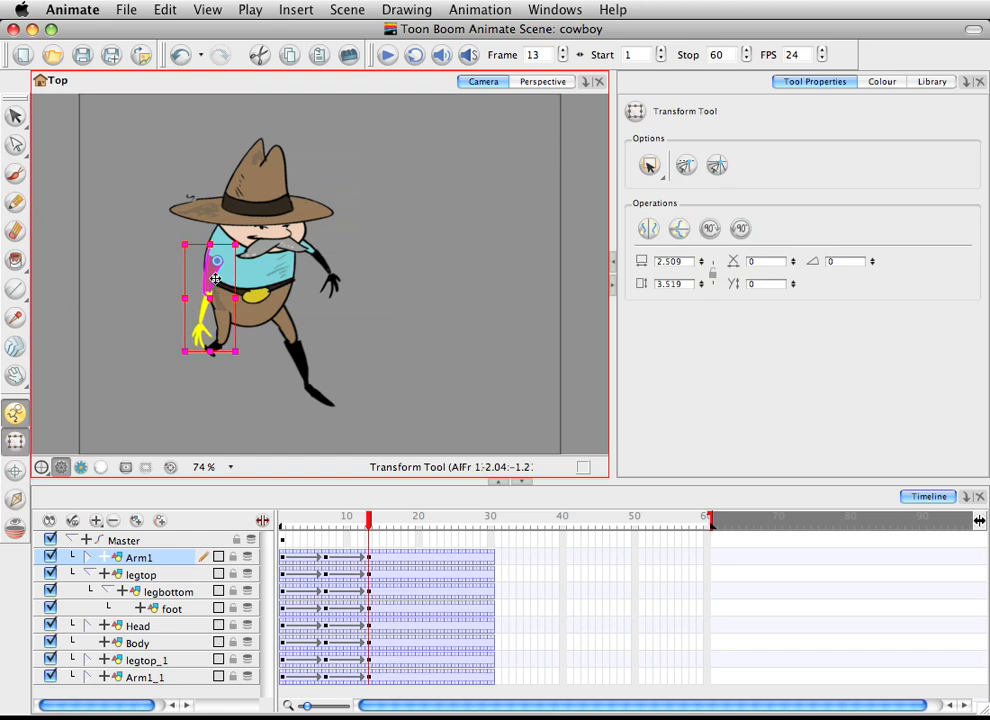
Rotate the Arm2 forearm with its hand forward around the elbow at frame 13
click(207, 321)
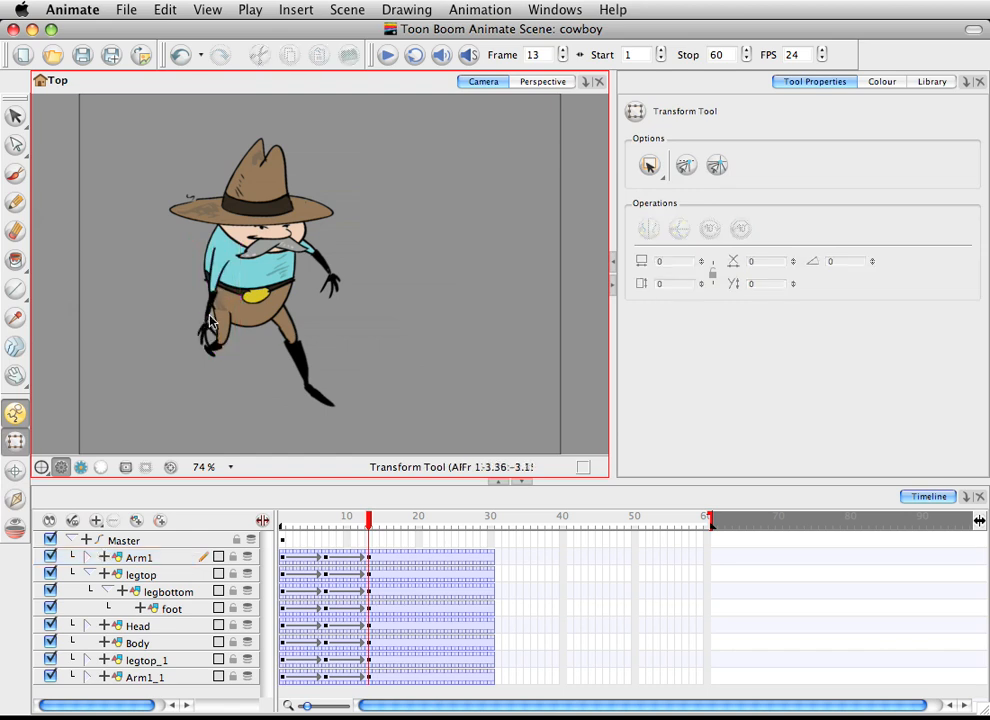
click(217, 337)
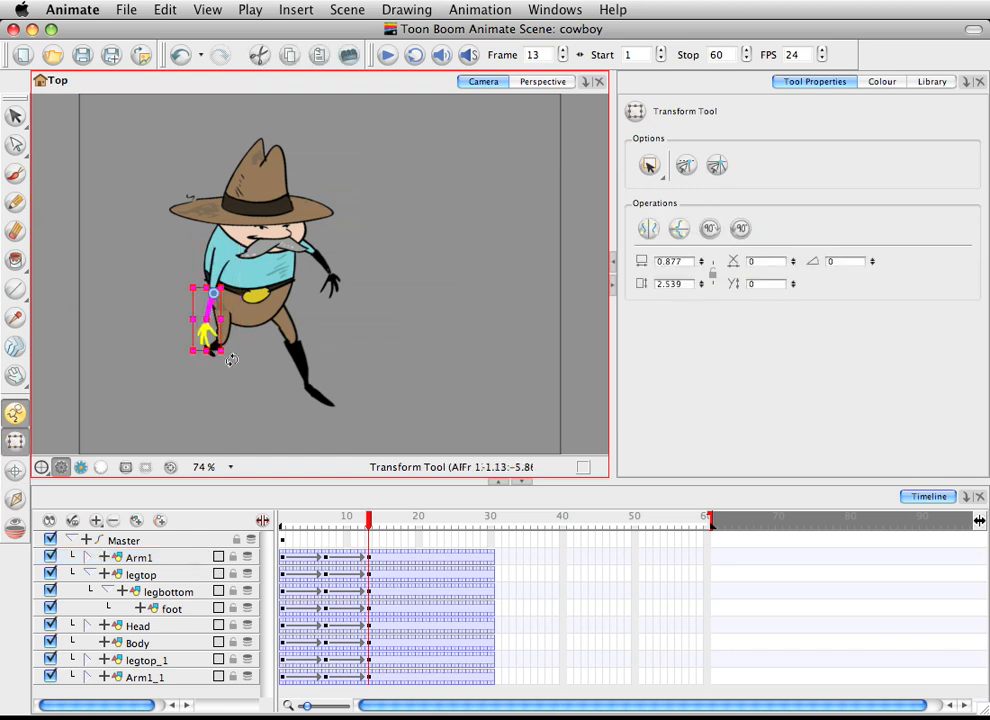
drag(231, 360, 257, 339)
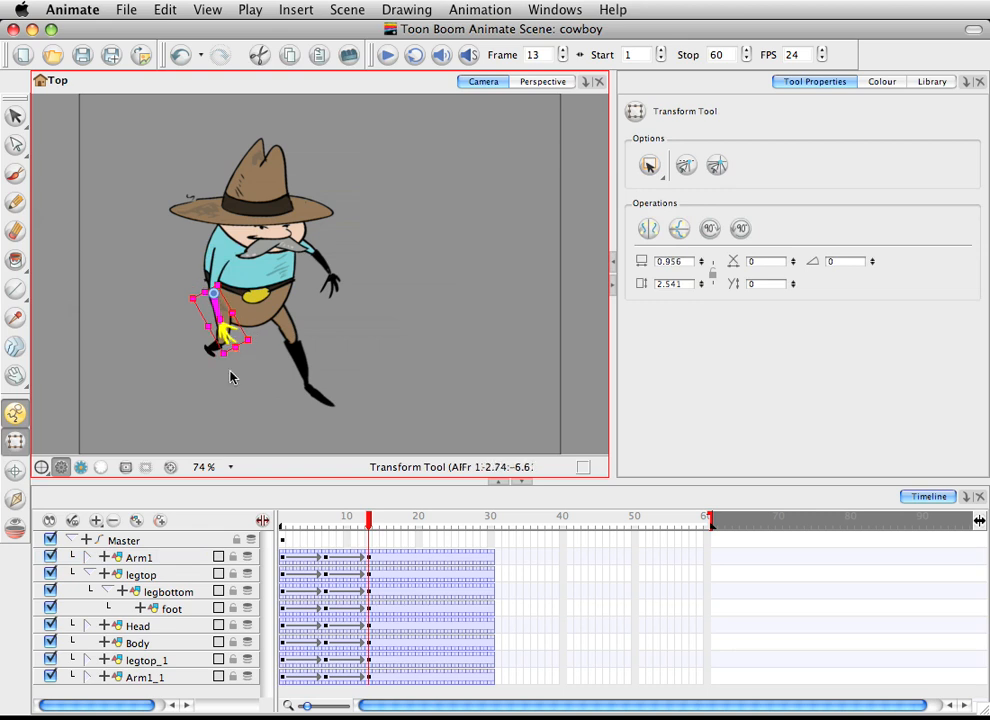
Expand the Arm1 layer hierarchy and rotate the hand layer forward around the wrist at frame 13
click(90, 575)
click(101, 558)
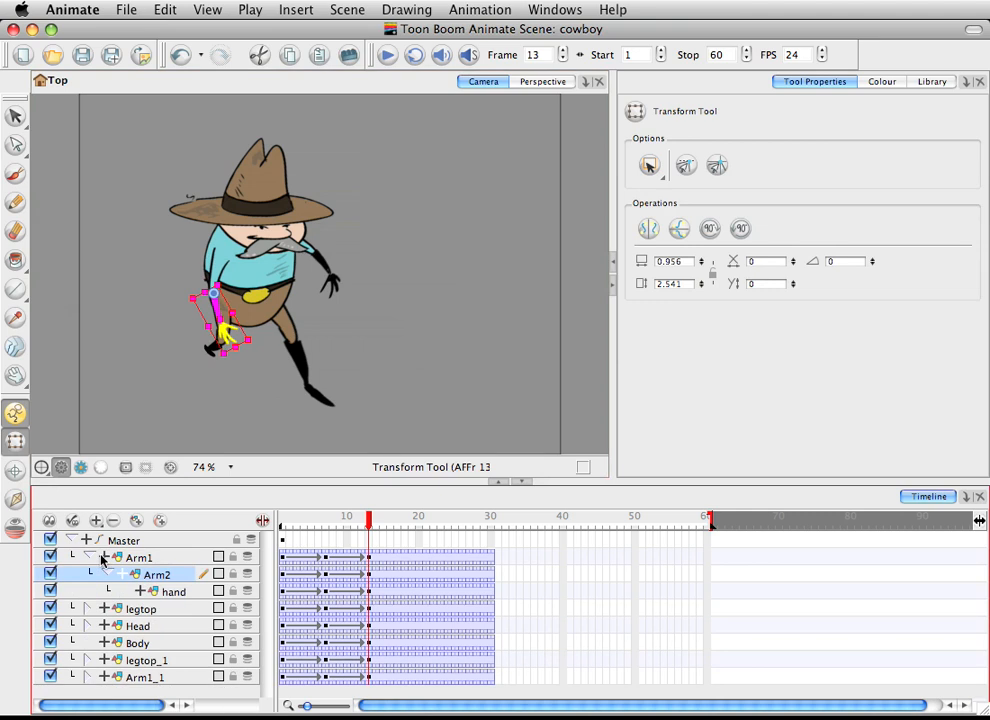
click(170, 594)
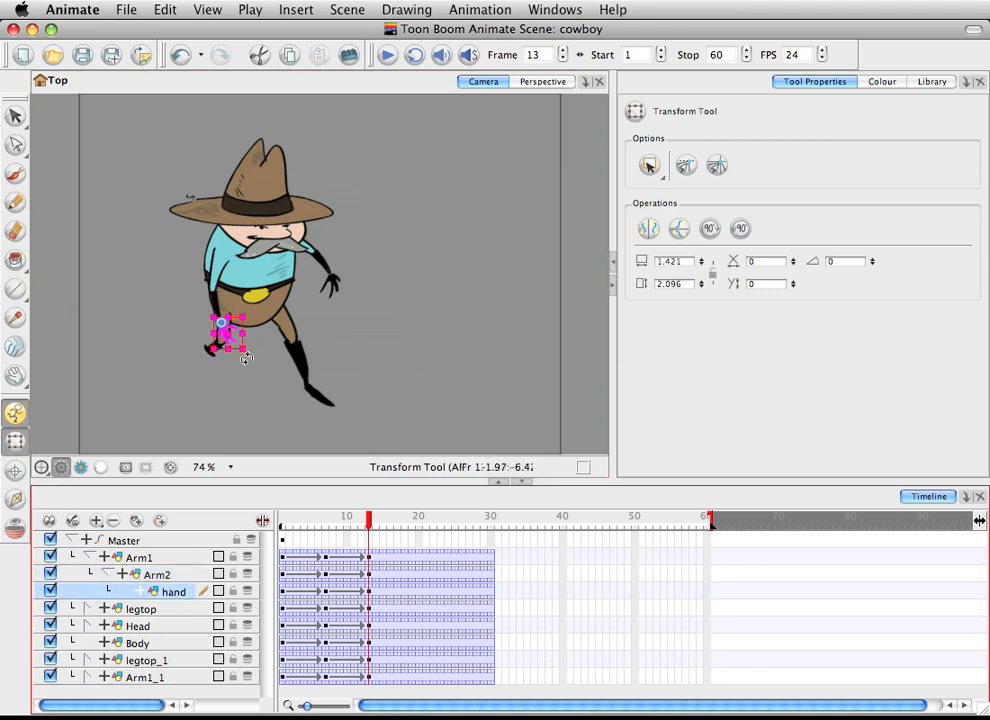
mouse_move(246, 358)
mouse_down()
mouse_move(248, 345)
mouse_move(256, 350)
mouse_up()
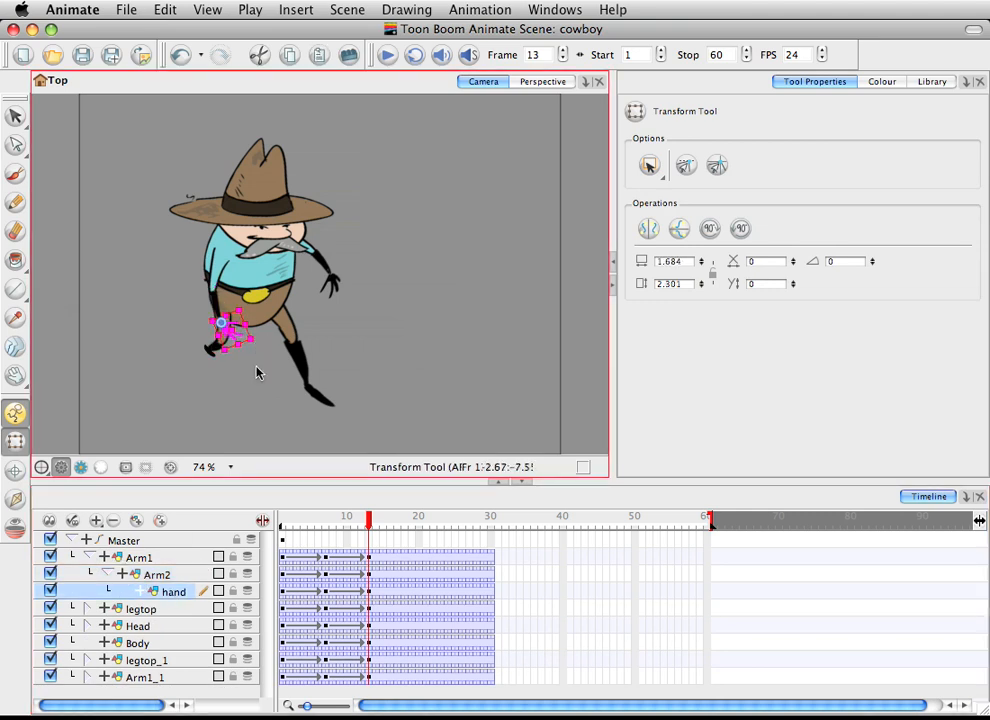
Rotate the whole Arm1 arm slightly backward at frame 13 and nudge it up onto the shoulder
click(250, 320)
click(236, 328)
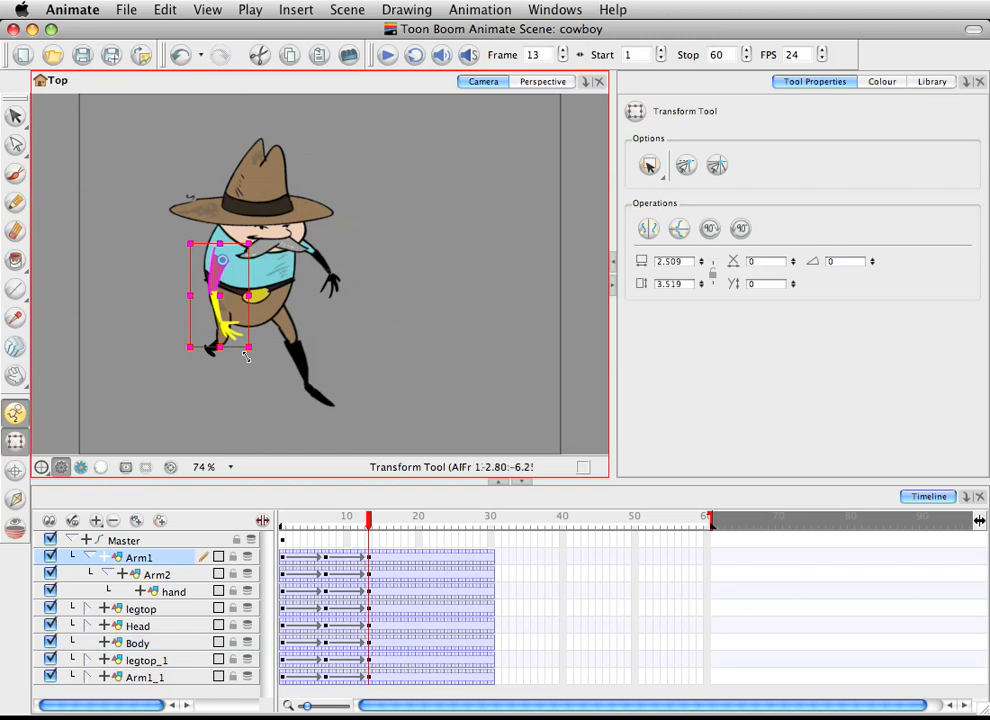
drag(251, 359, 220, 360)
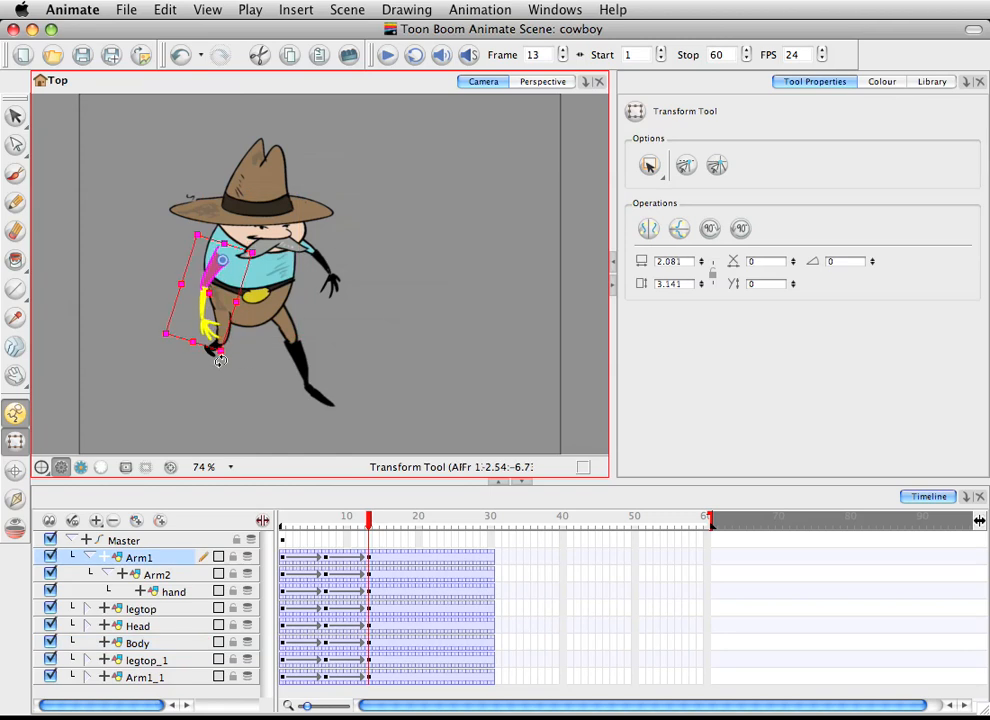
drag(215, 276, 212, 270)
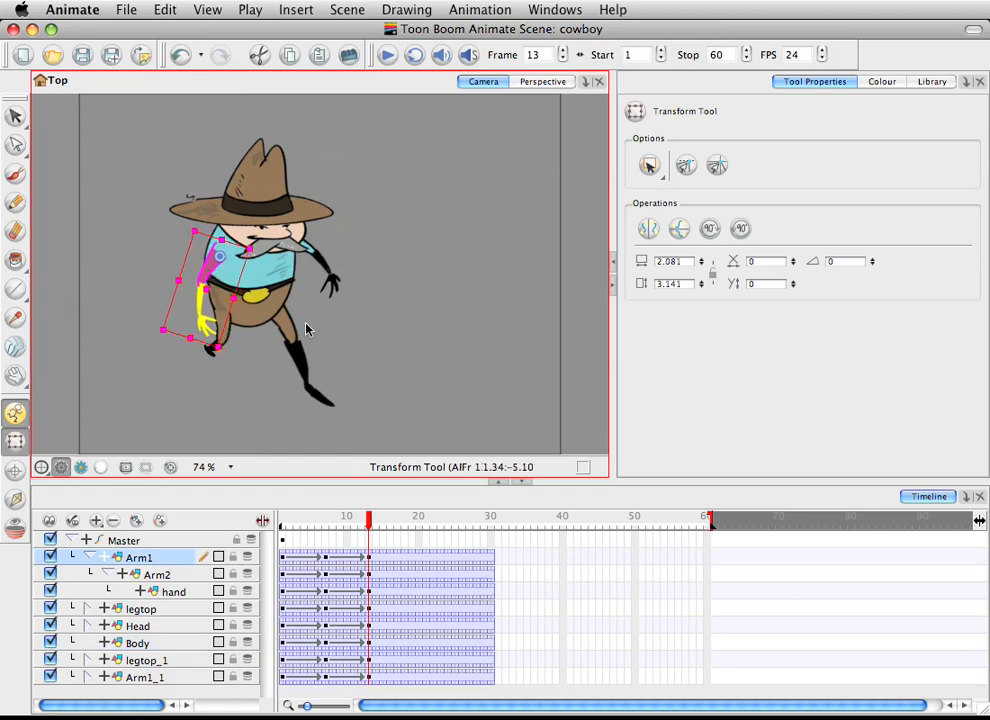
Rotate the whole Arm1 arm further backward around the shoulder at frame 13 and shift it slightly outward
click(337, 332)
drag(358, 515, 377, 537)
drag(392, 534, 367, 544)
click(222, 278)
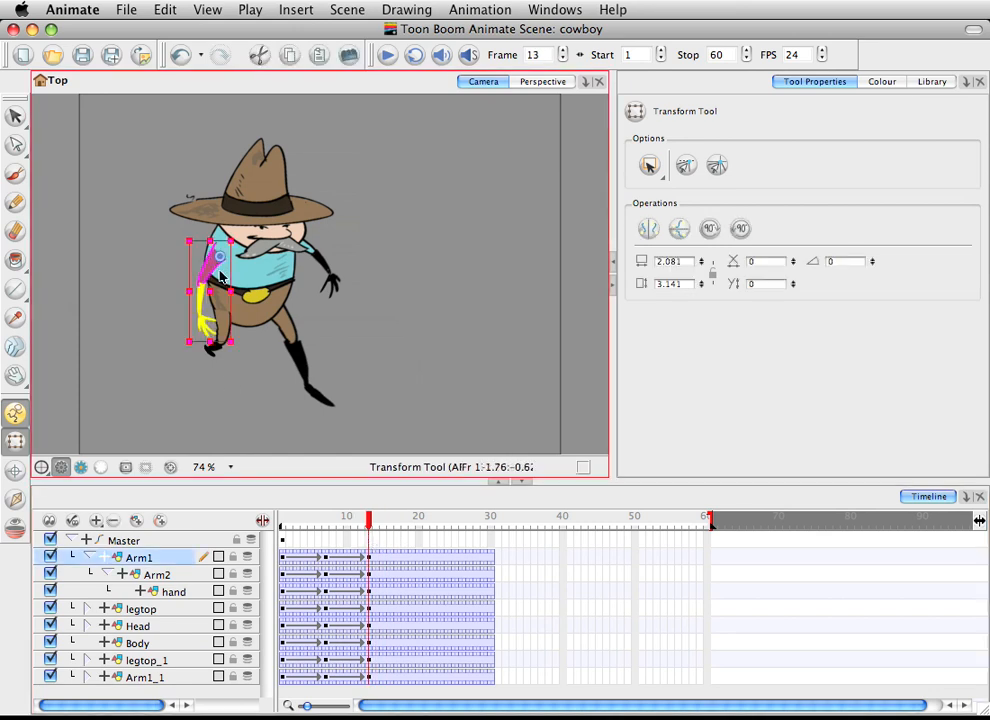
drag(234, 356, 206, 356)
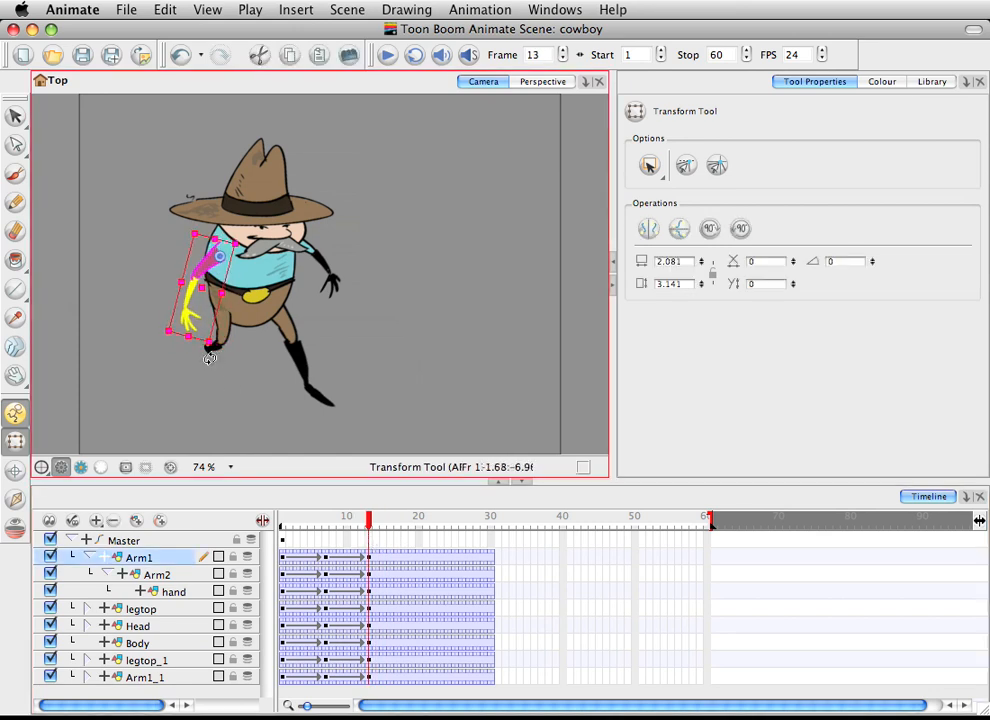
drag(344, 510, 368, 512)
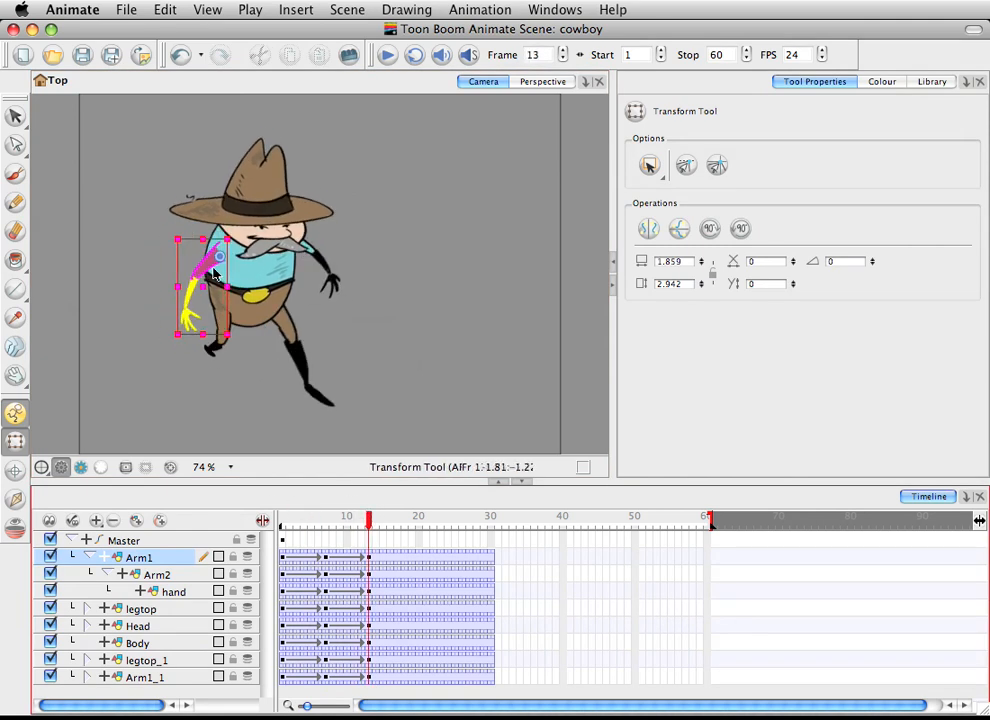
drag(212, 265, 206, 262)
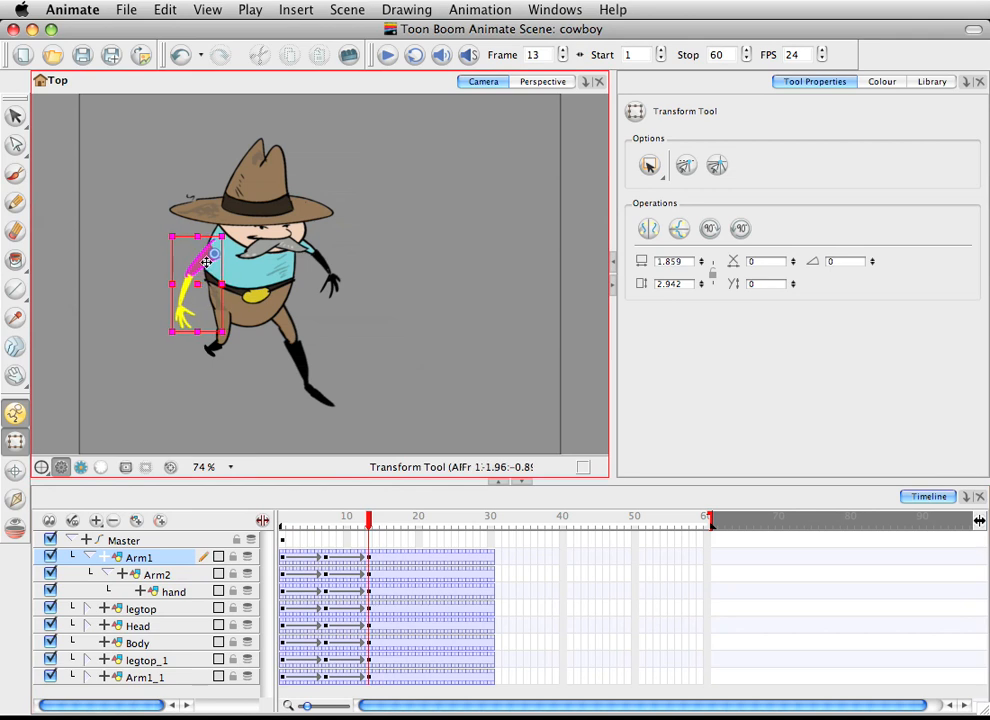
Nudge Arm1 slightly upward at frame 1 and return to frame 13
drag(368, 517, 282, 521)
drag(188, 261, 187, 255)
drag(285, 517, 366, 562)
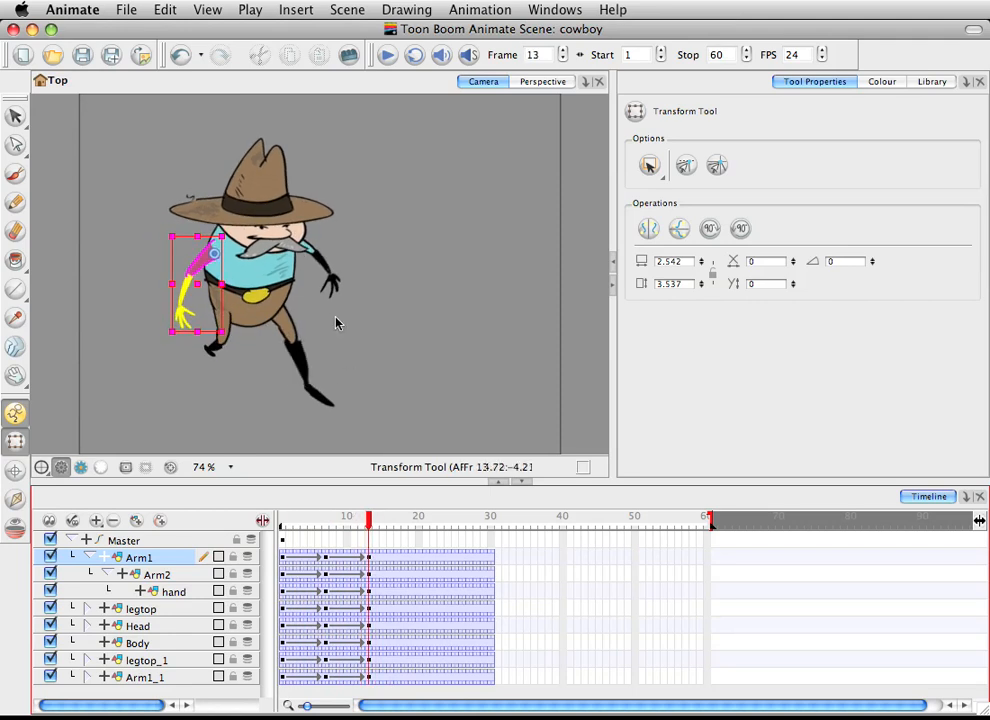
Collapse Arm1, expand Arm1_1, and lower the Arm1_1 arm toward the body at frame 13 with Inverse Kinematics
click(90, 557)
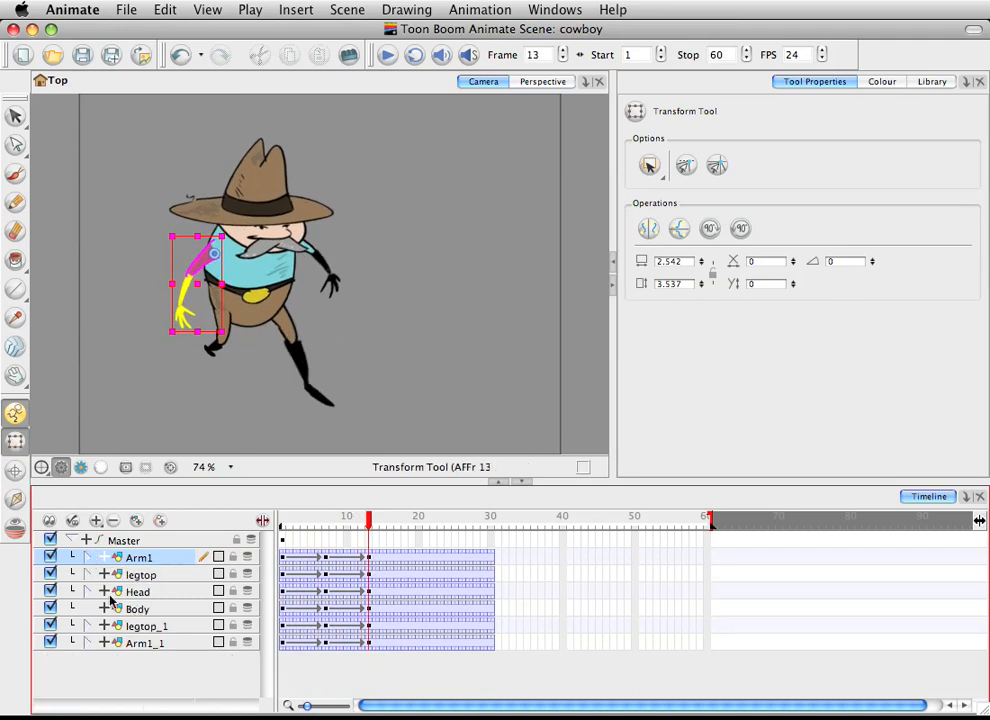
click(88, 643)
click(150, 643)
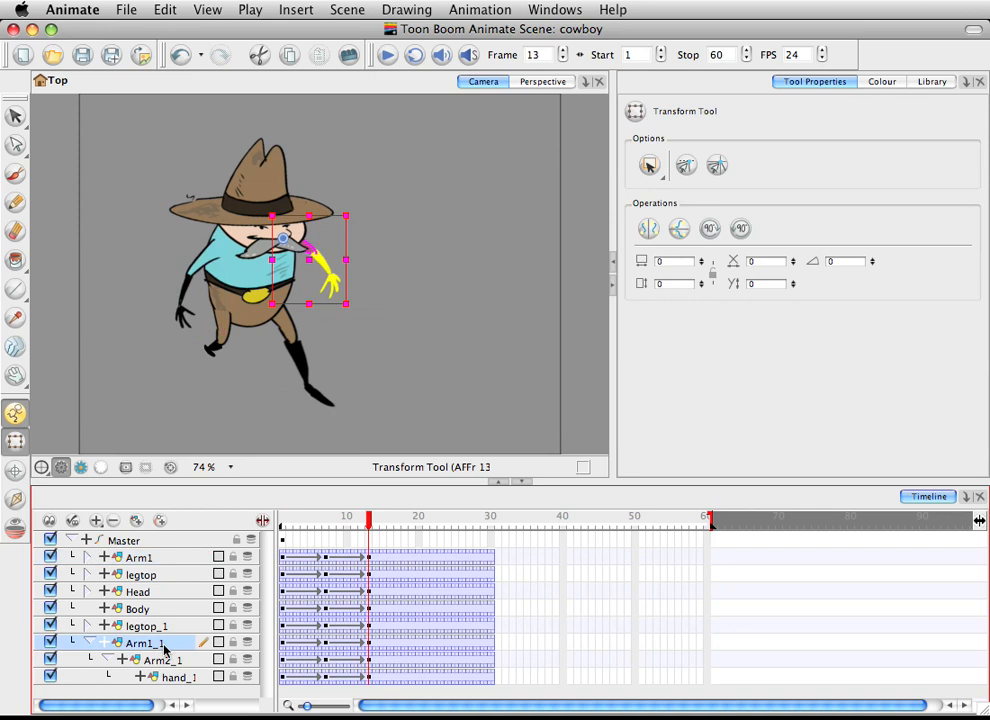
click(15, 499)
drag(330, 290, 315, 316)
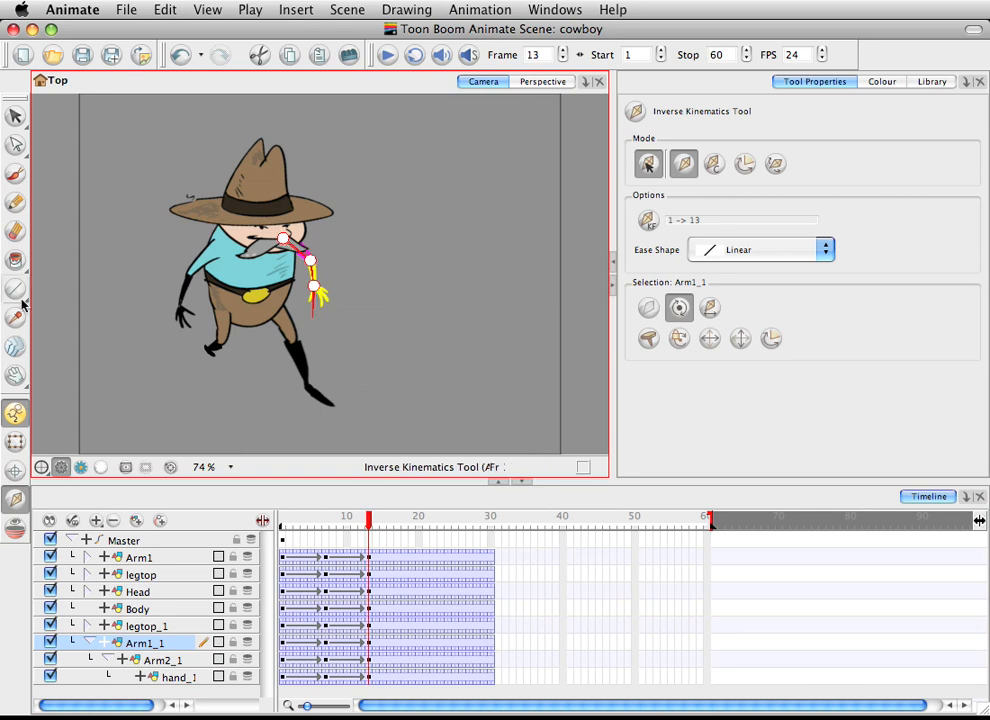
Rotate the hand_1 layer inward around the wrist at frame 13 with the Transform tool
click(15, 444)
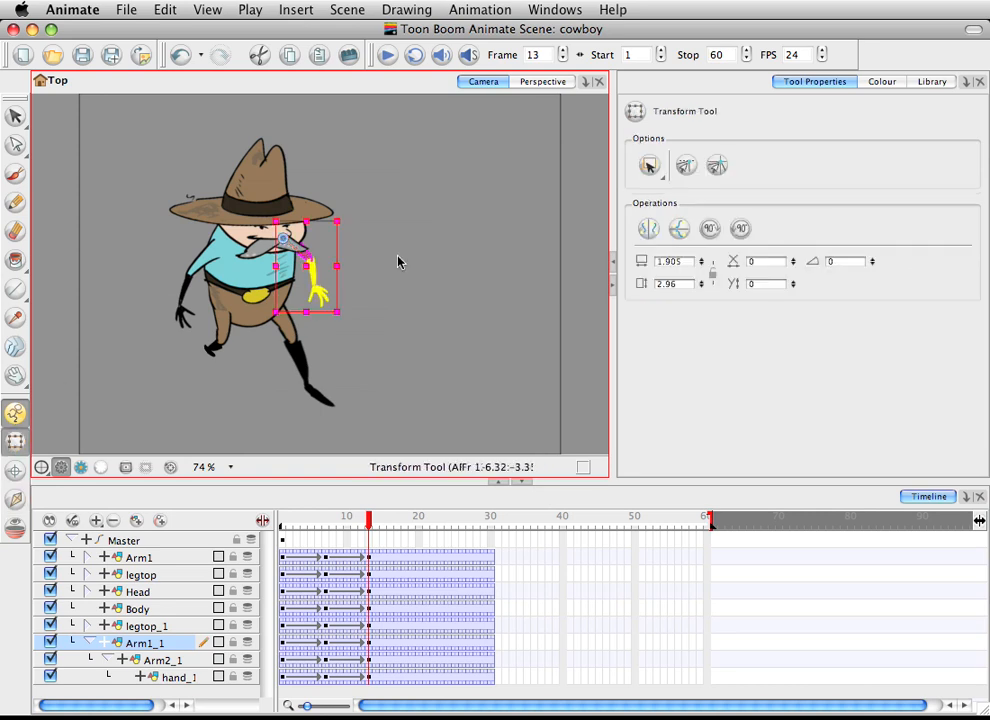
click(165, 677)
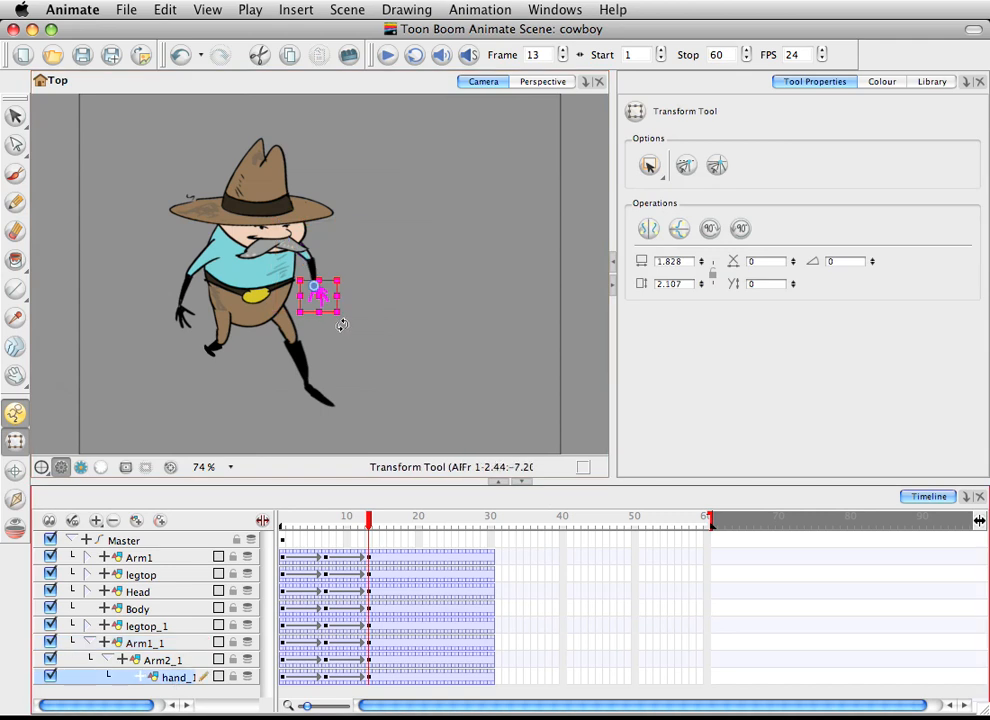
drag(341, 325, 318, 316)
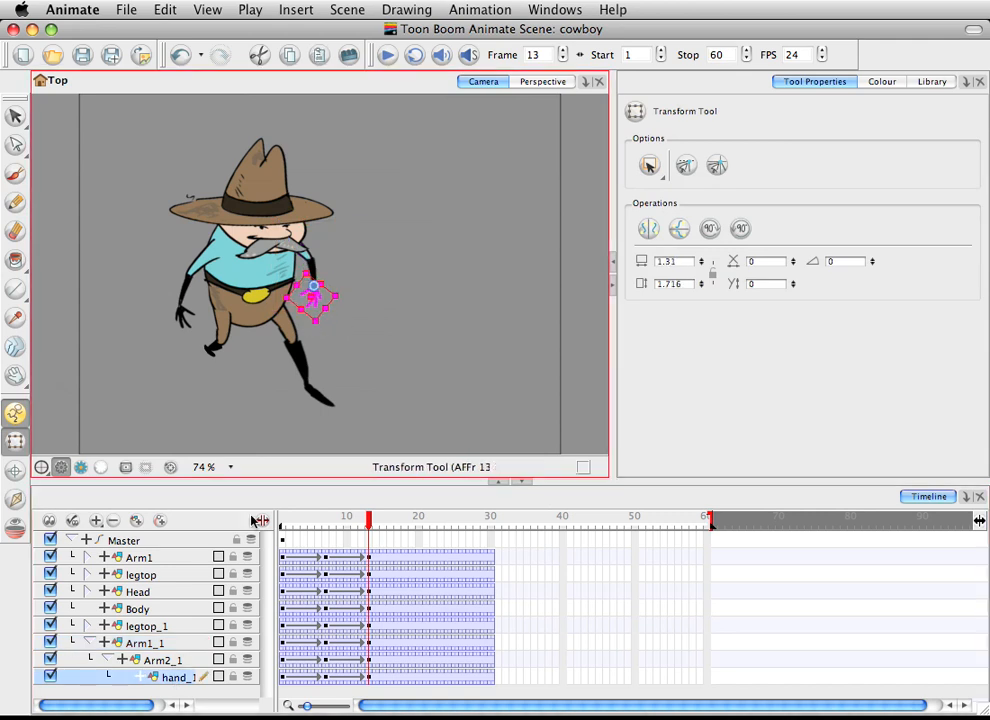
Scale the whole Arm1_1 arm down to about 1.494 by 2.553 and rotate it toward the body at frame 13
click(137, 643)
mouse_move(310, 254)
mouse_down()
mouse_move(302, 253)
mouse_move(310, 254)
mouse_up()
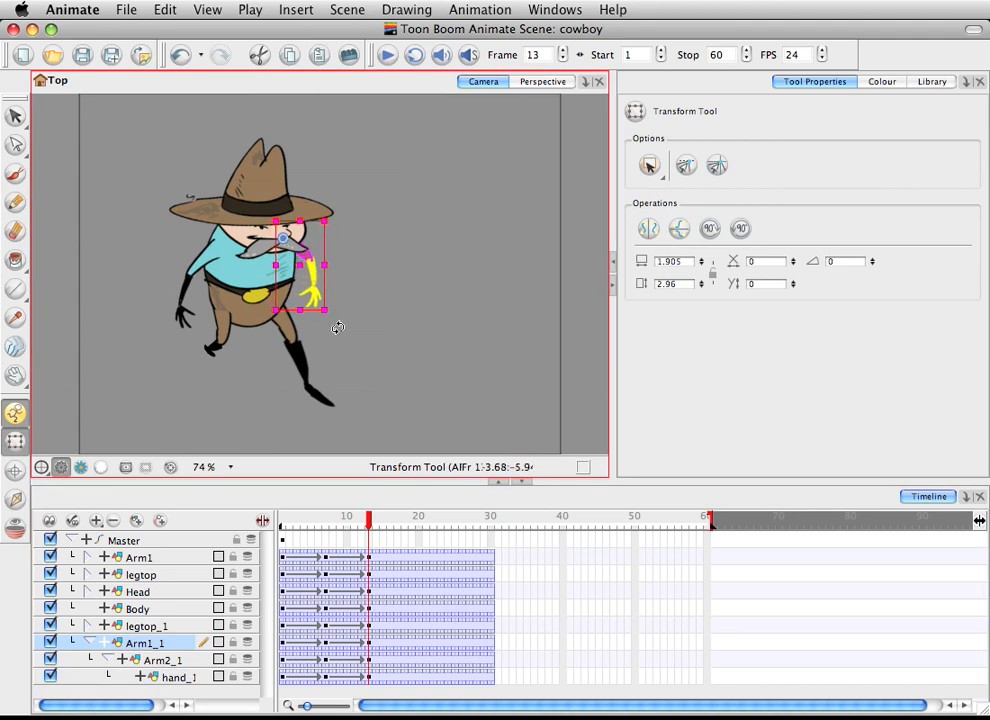
drag(325, 324, 310, 307)
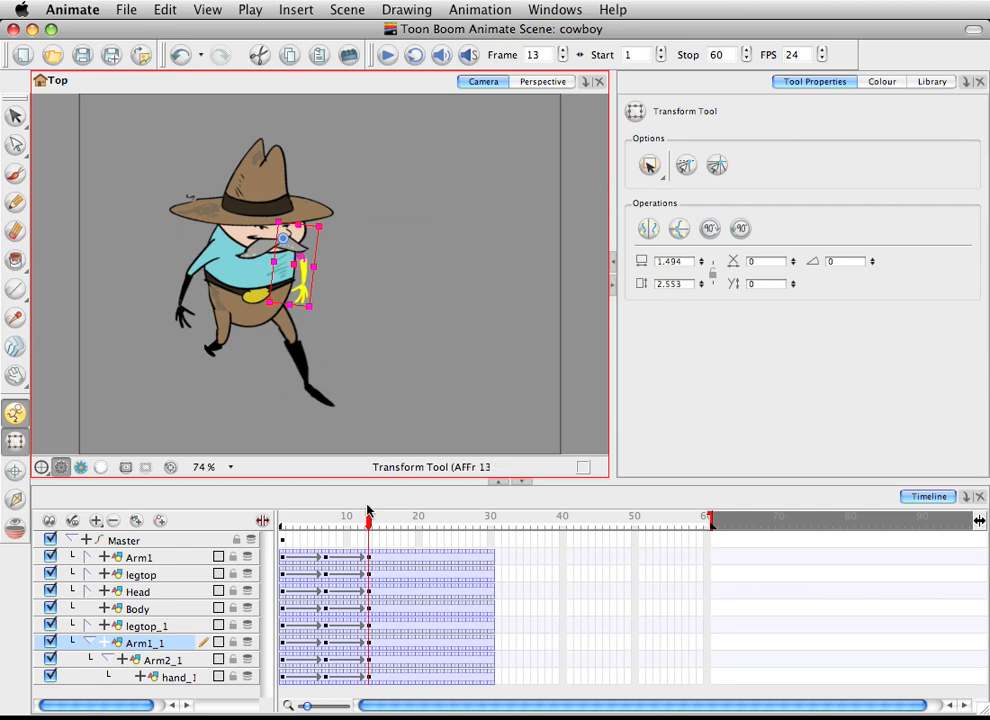
mouse_move(369, 519)
mouse_down()
mouse_move(281, 519)
mouse_move(372, 507)
mouse_up()
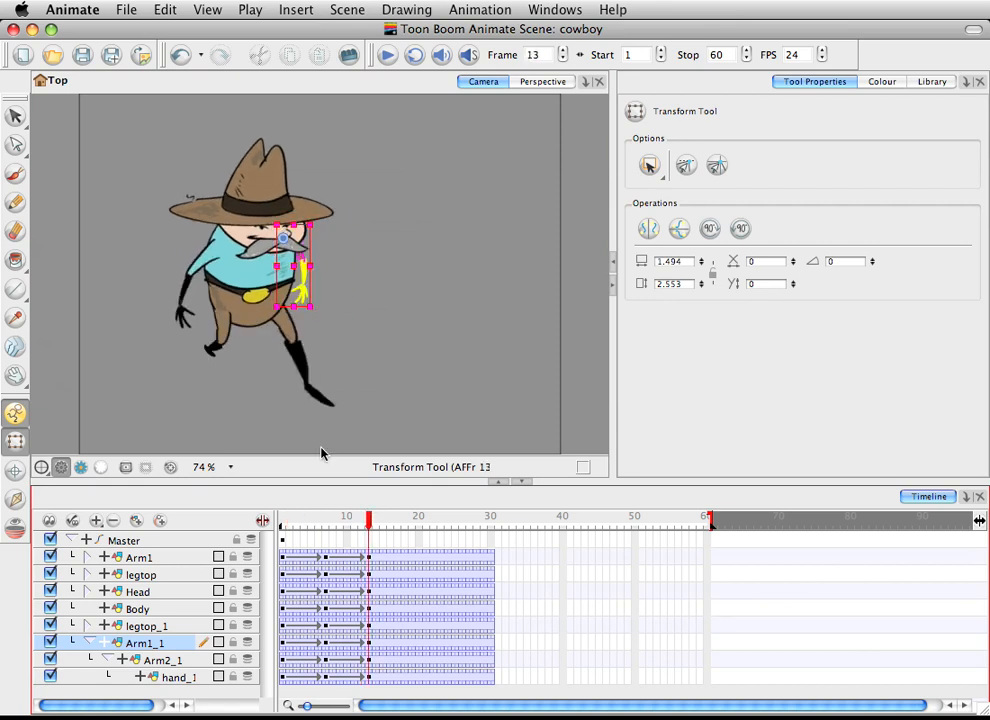
Enlarge the Arm1 arm at frame 13 to a scale of about 2.027 by 3.301
click(188, 300)
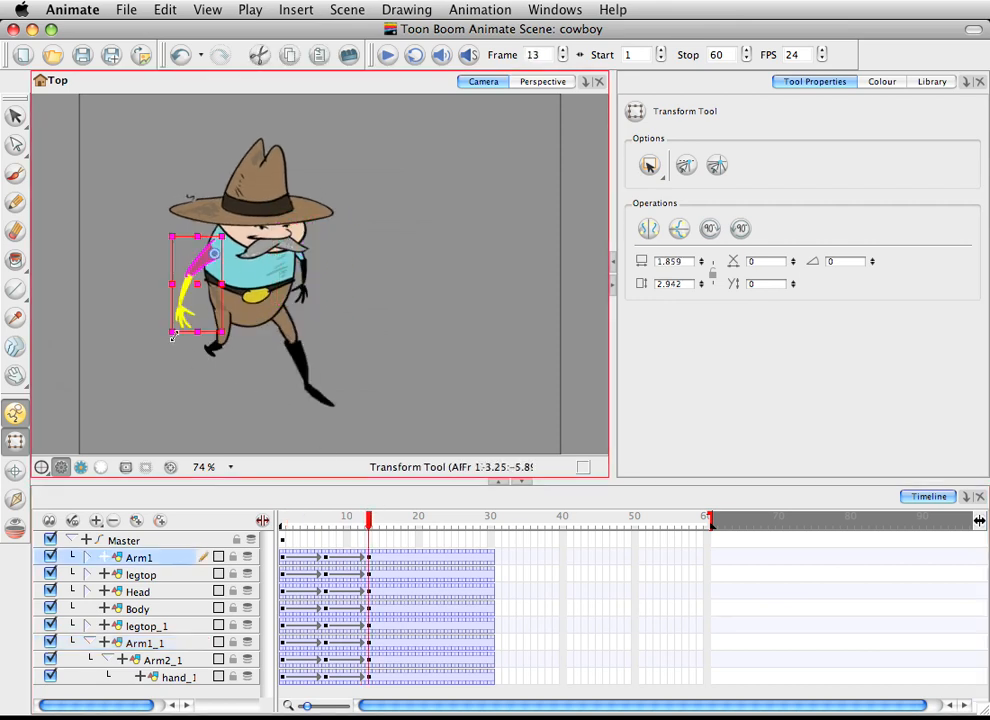
drag(172, 337, 170, 345)
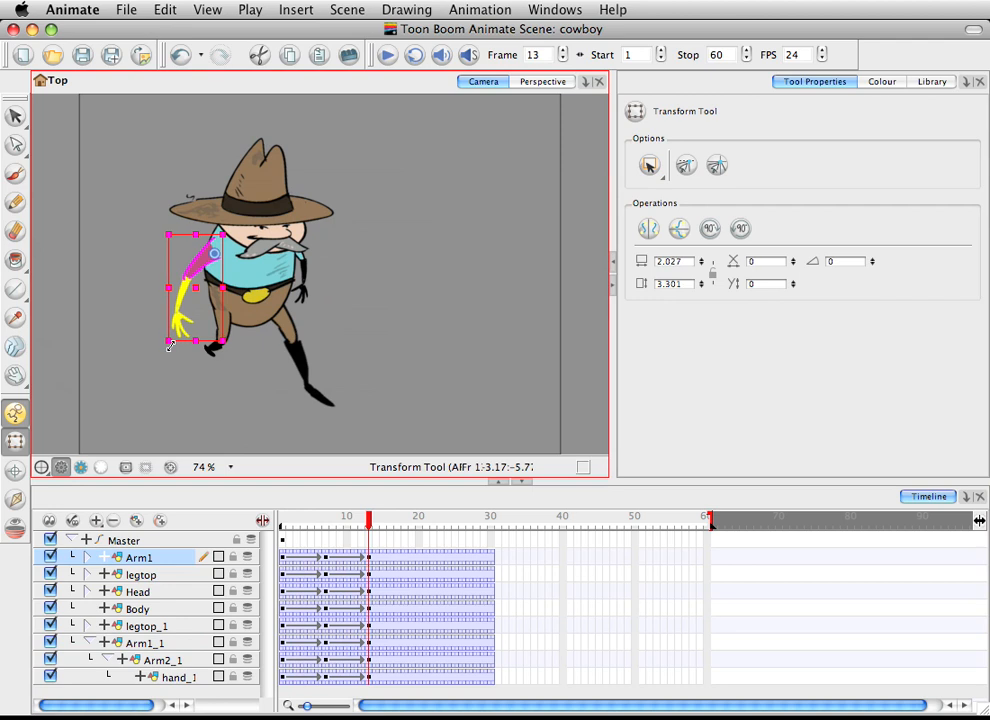
Add a keyframe at frame 19 on all the cowboy's layers, from Arm1 through hand_1, and deselect them
drag(368, 517, 414, 678)
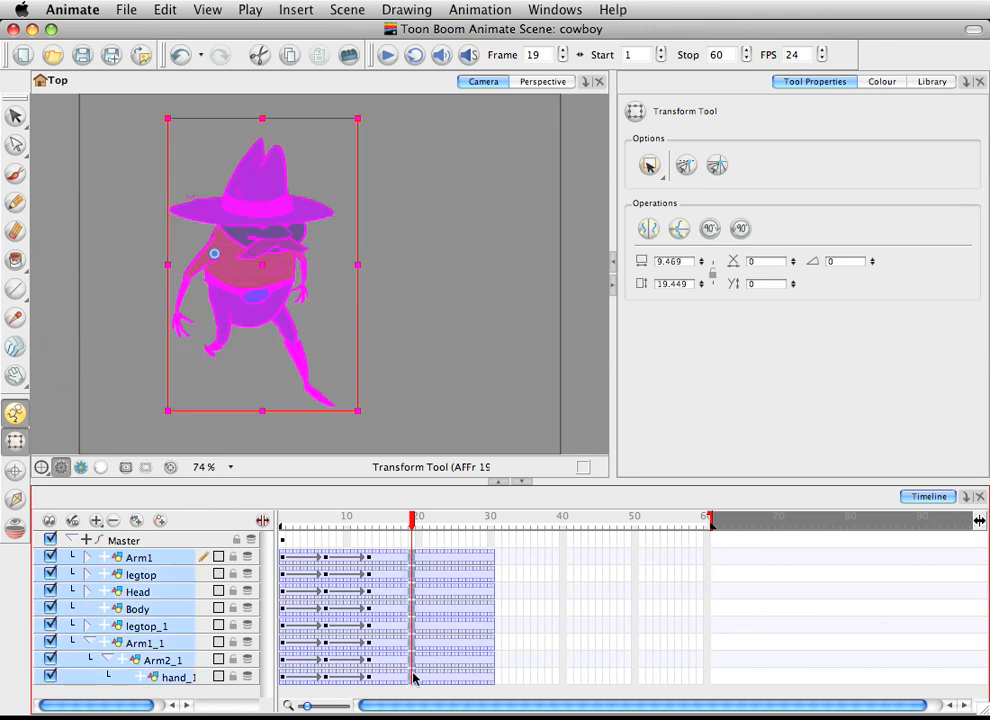
key(F6)
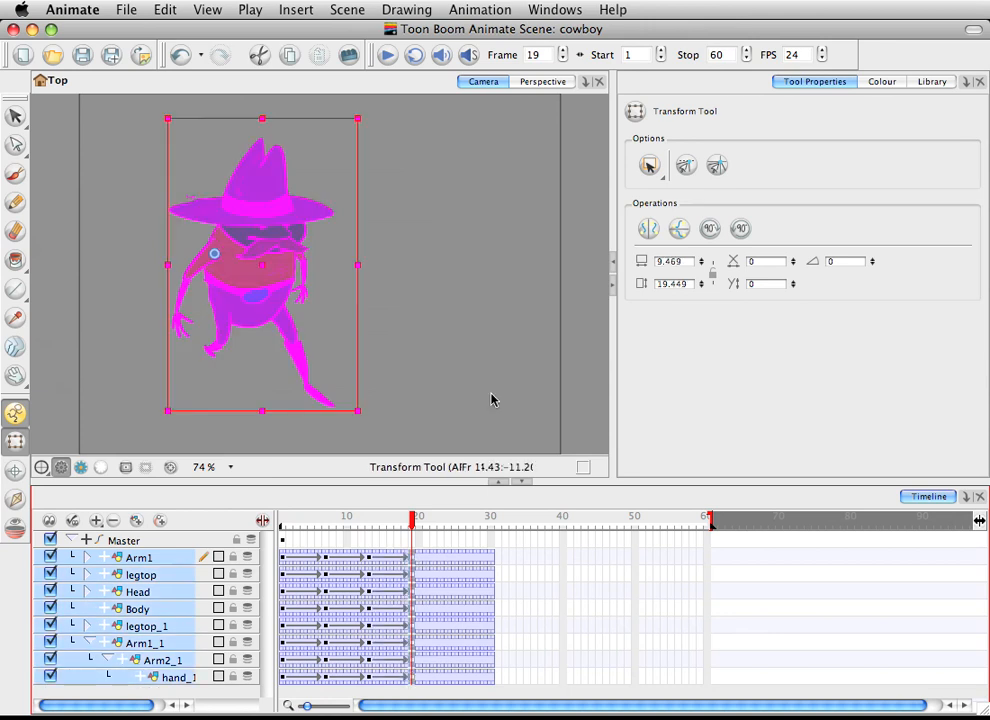
click(457, 358)
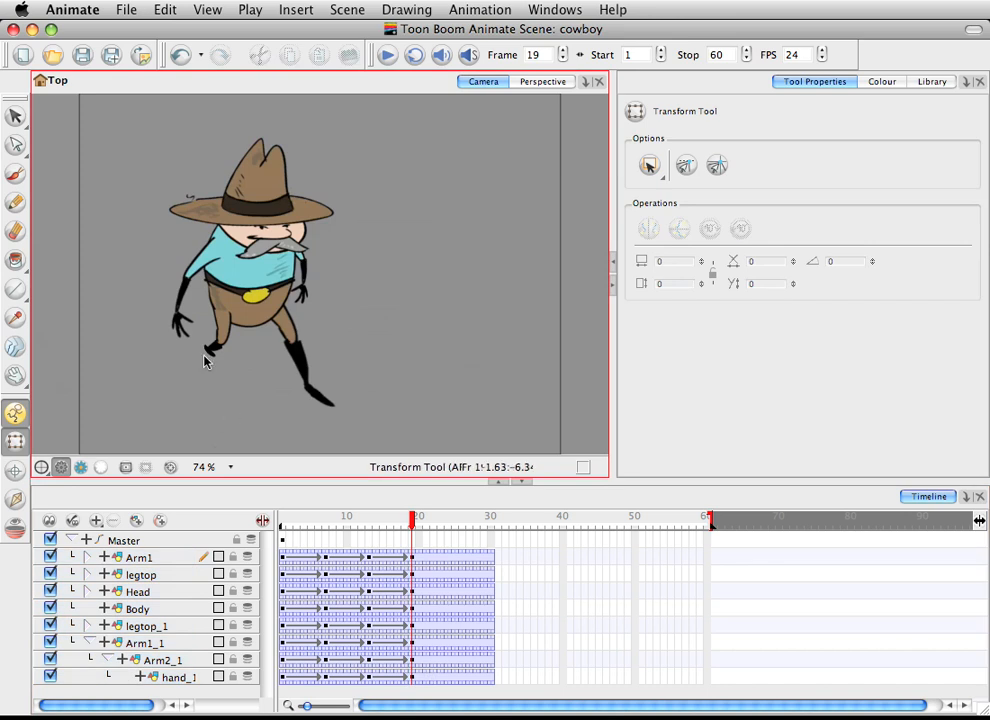
Expand the legtop_1 hierarchy, enlarging the timeline area, and nail the legbottom_1 joint at frame 19 with Inverse Kinematics
click(305, 375)
click(411, 402)
click(15, 499)
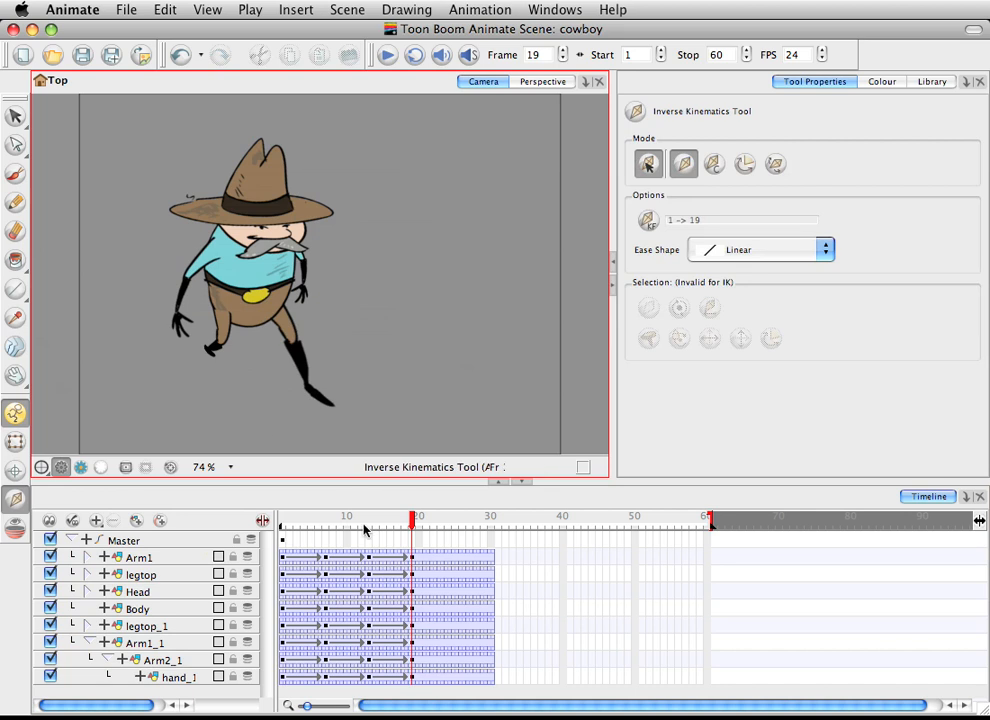
click(104, 644)
click(104, 645)
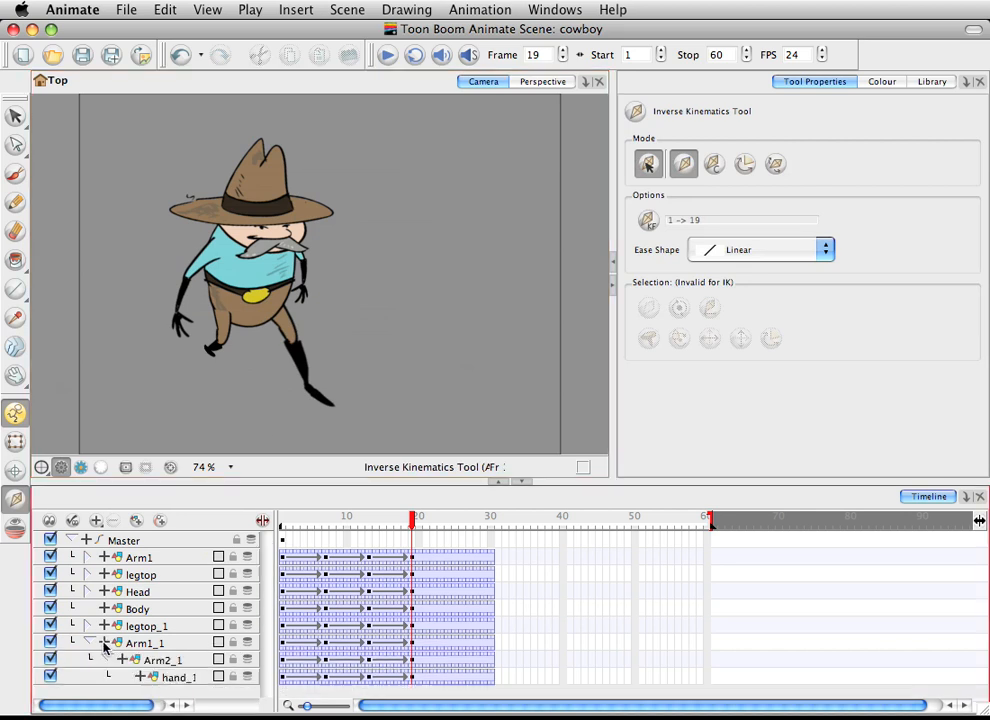
click(117, 661)
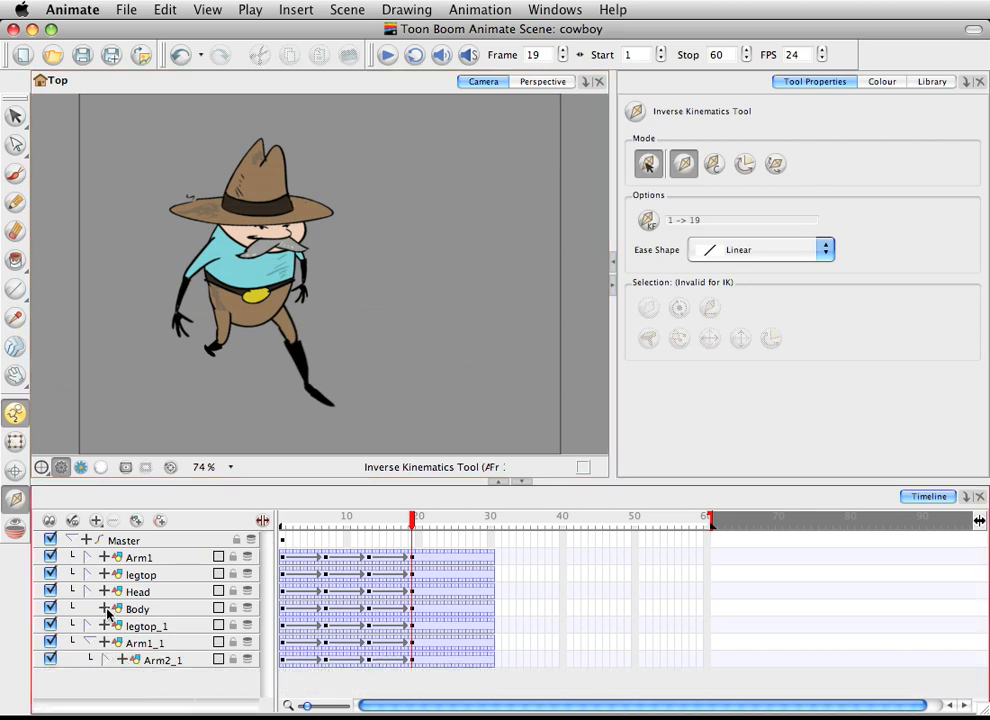
click(104, 626)
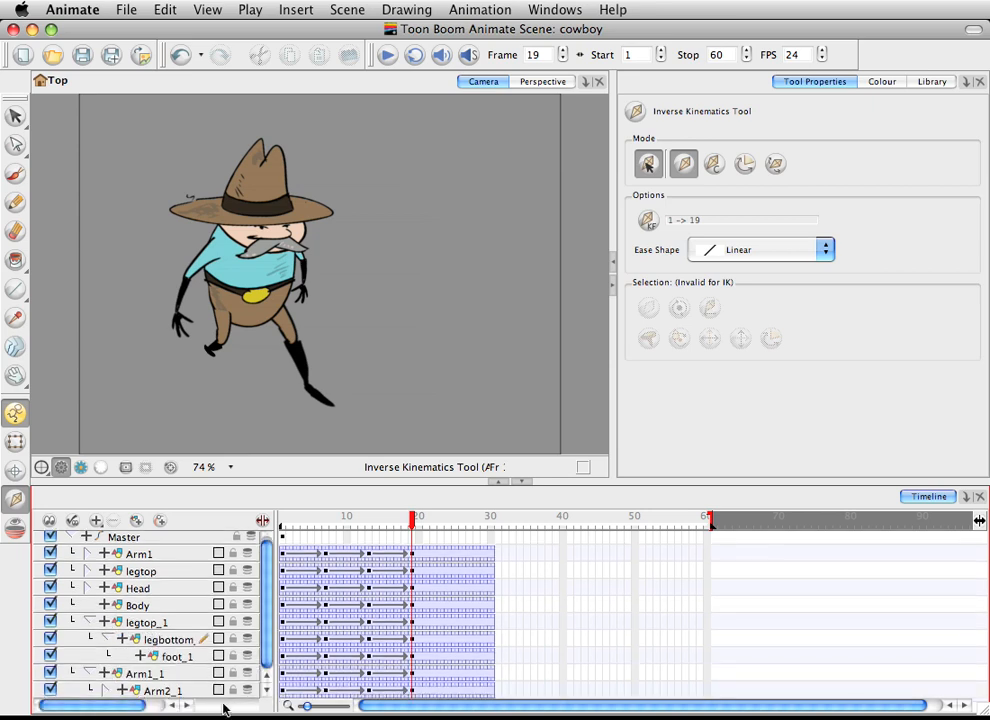
drag(243, 483, 243, 461)
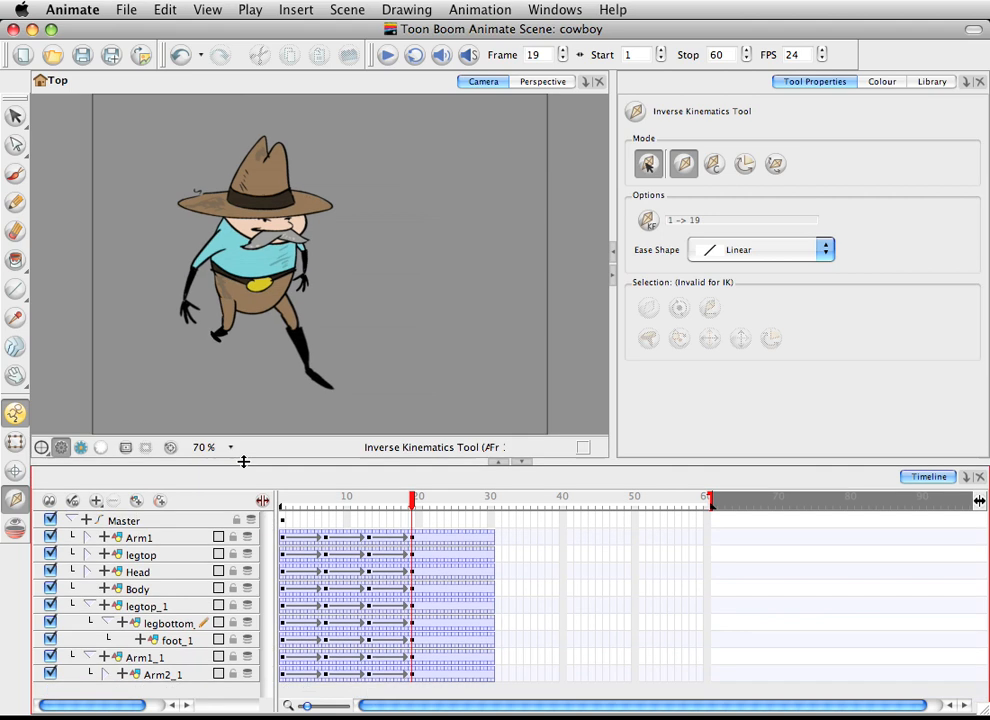
click(168, 623)
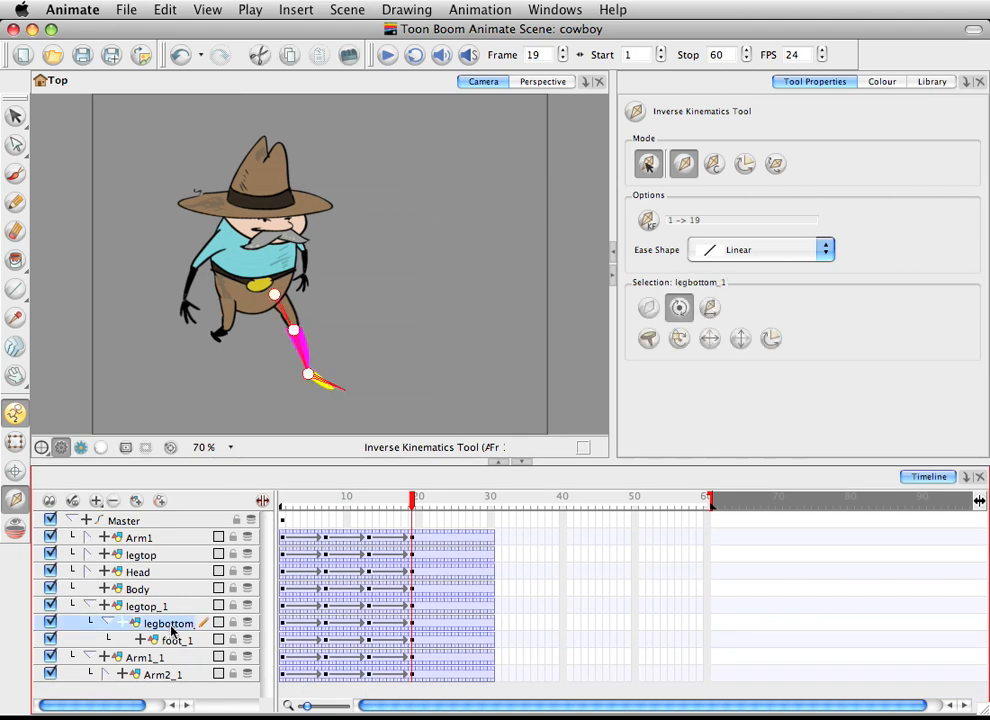
click(649, 340)
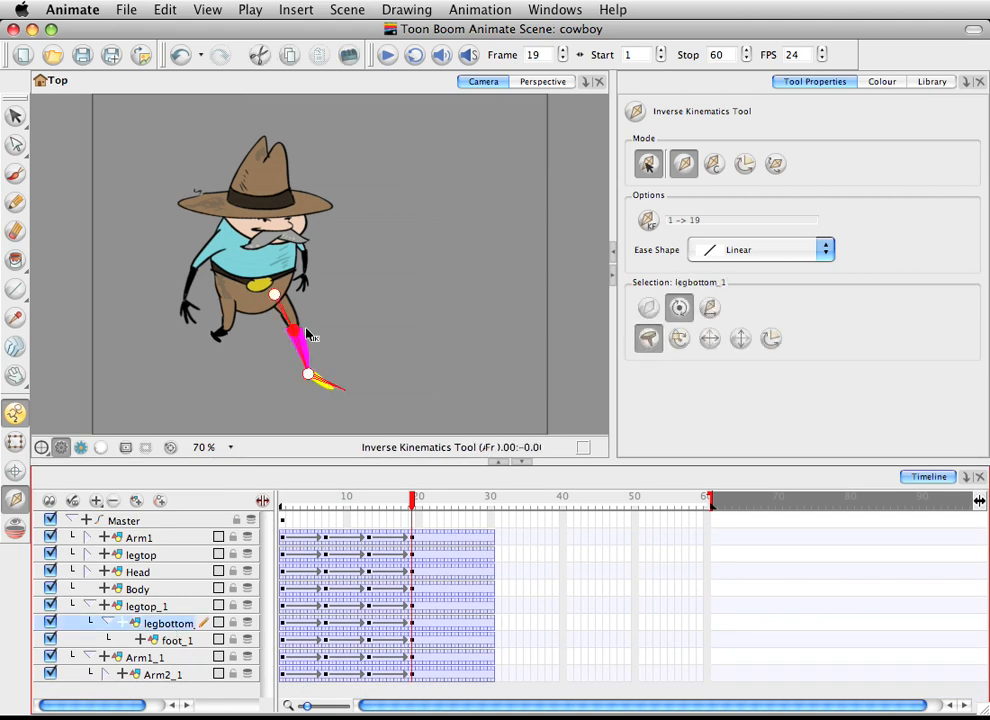
Try to pull foot_1 backward with Inverse Kinematics and shorten the whole legtop_1 leg vertically at frame 19
click(178, 640)
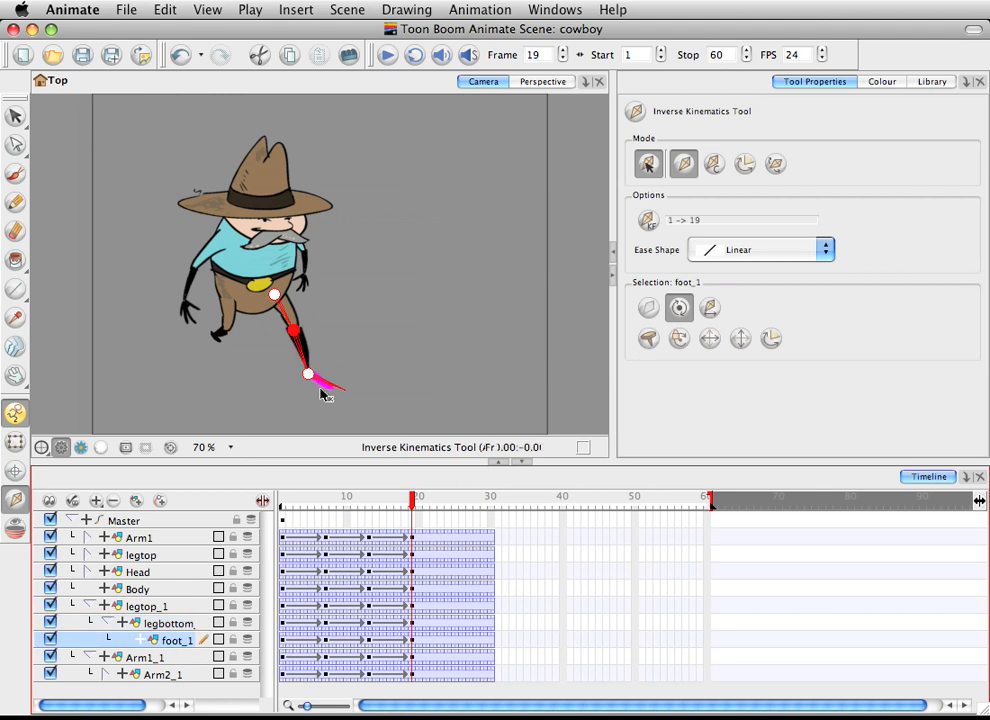
drag(318, 382, 294, 373)
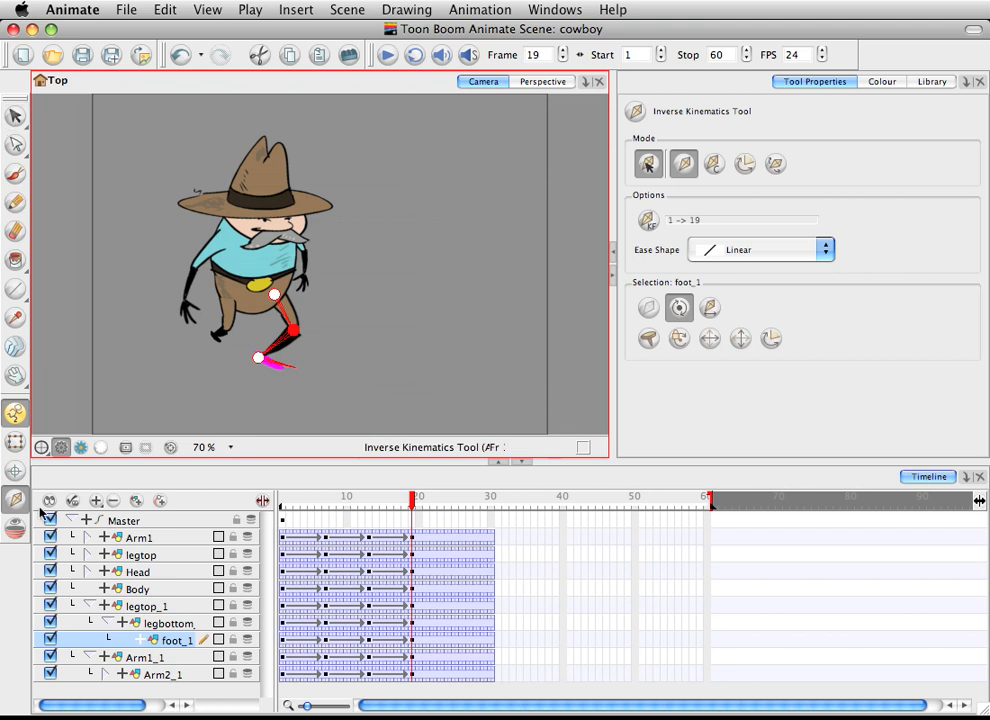
click(15, 441)
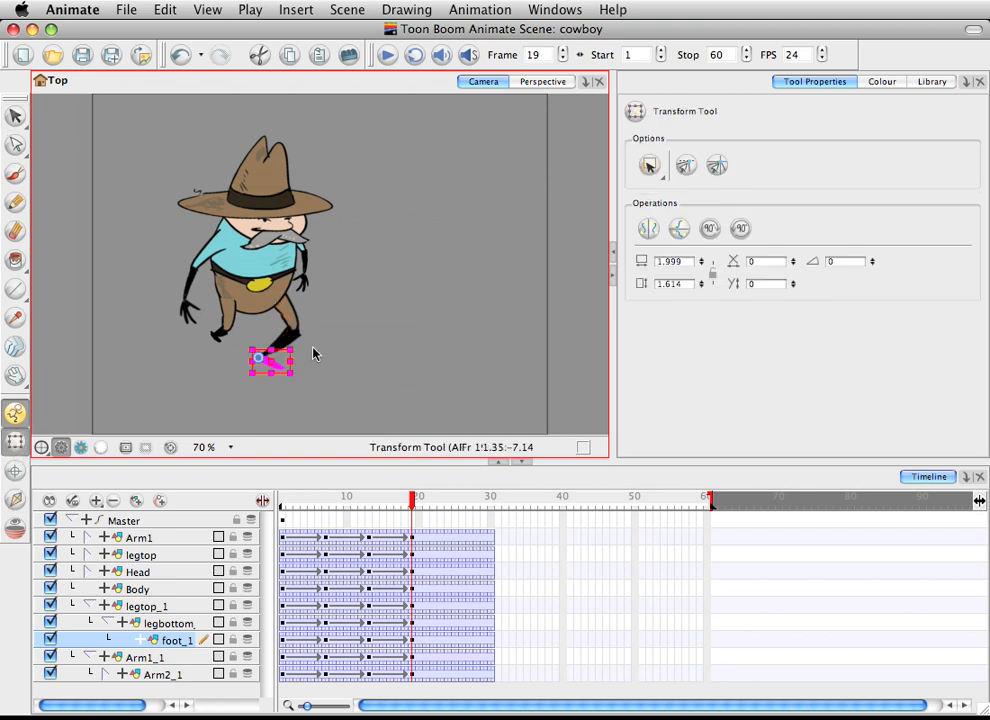
click(288, 326)
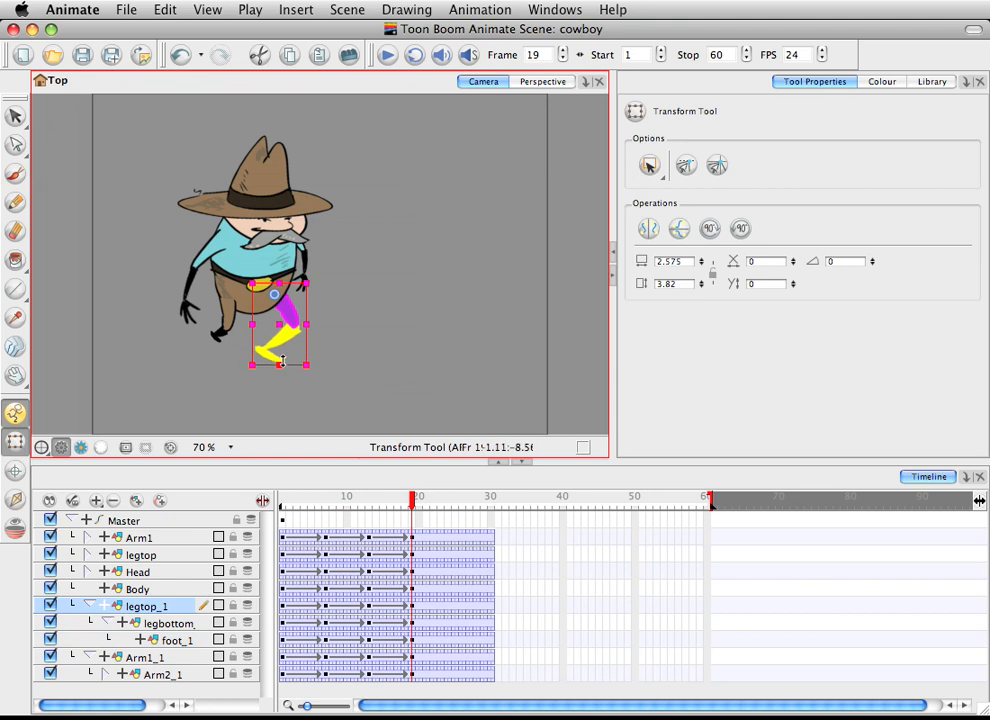
mouse_move(411, 498)
mouse_down()
mouse_move(282, 500)
mouse_move(411, 501)
mouse_up()
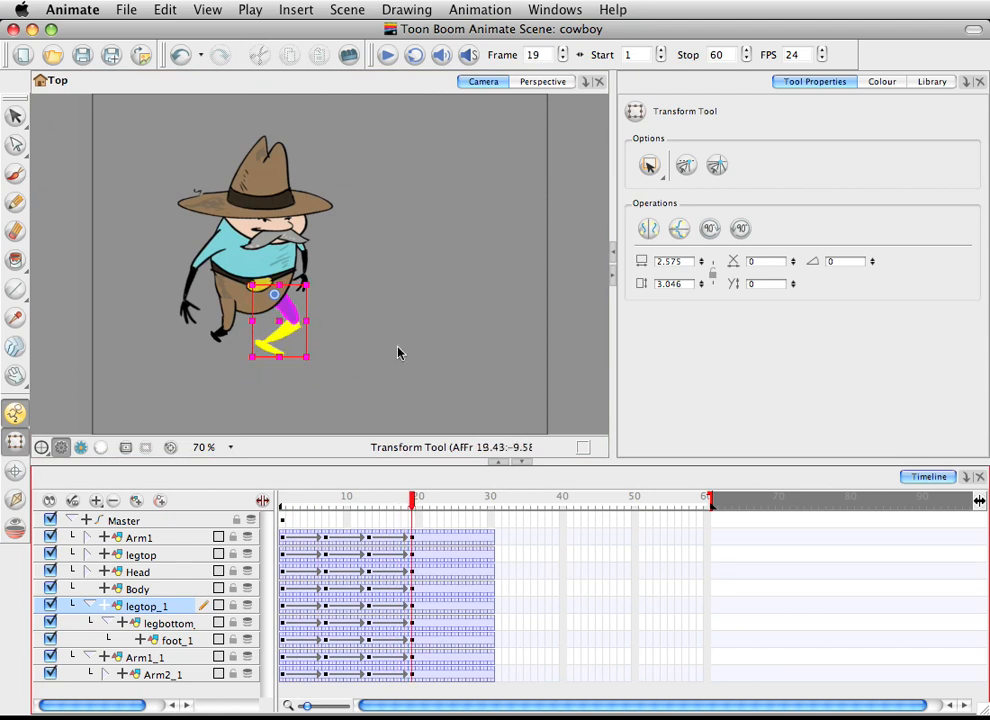
Undo the shortening and backward bend of the legtop_1 leg at frame 19
key(ctrl+z)
key(ctrl+z)
key(ctrl+z)
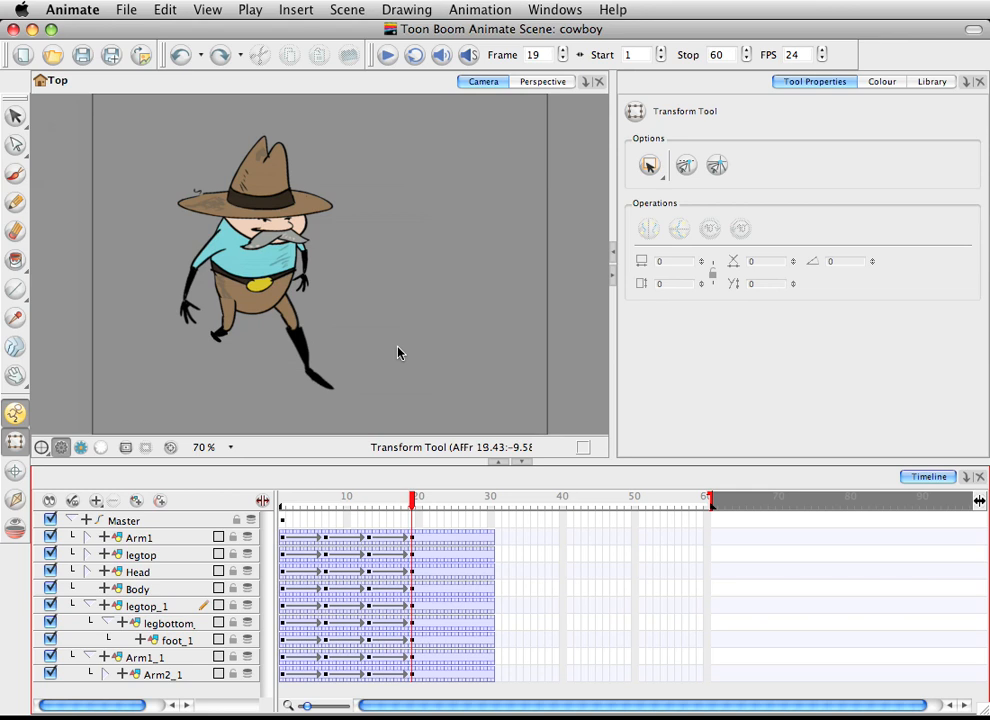
Compare frames 13 and 19, and bend the legbottom_1 lower leg backward around the nailed knee at frame 19
click(369, 503)
drag(369, 503, 411, 505)
click(324, 348)
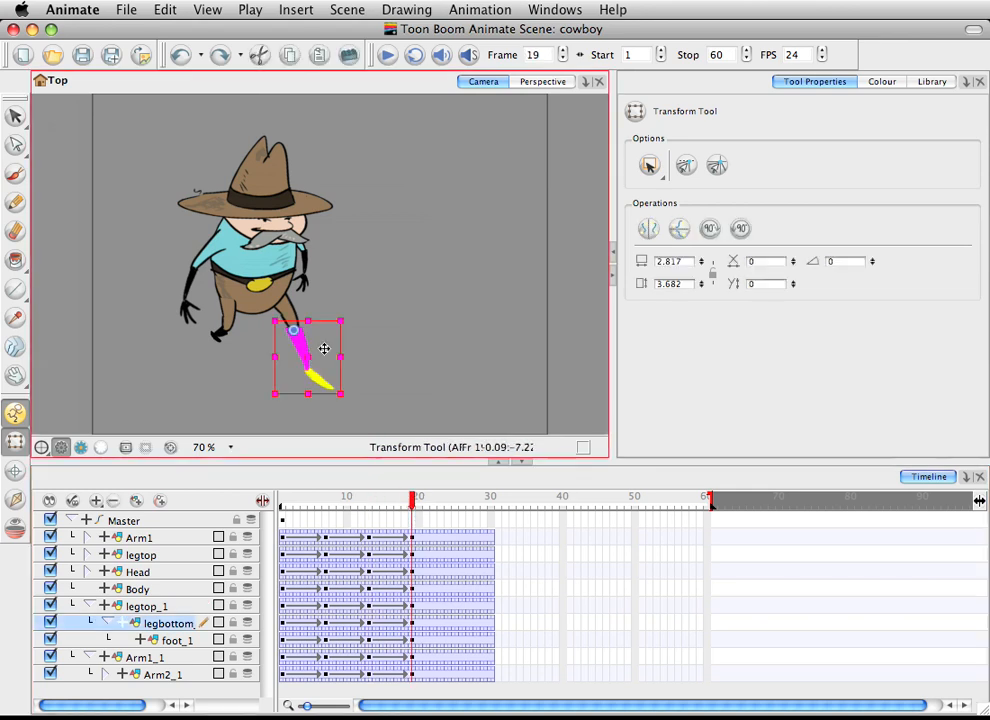
click(12, 500)
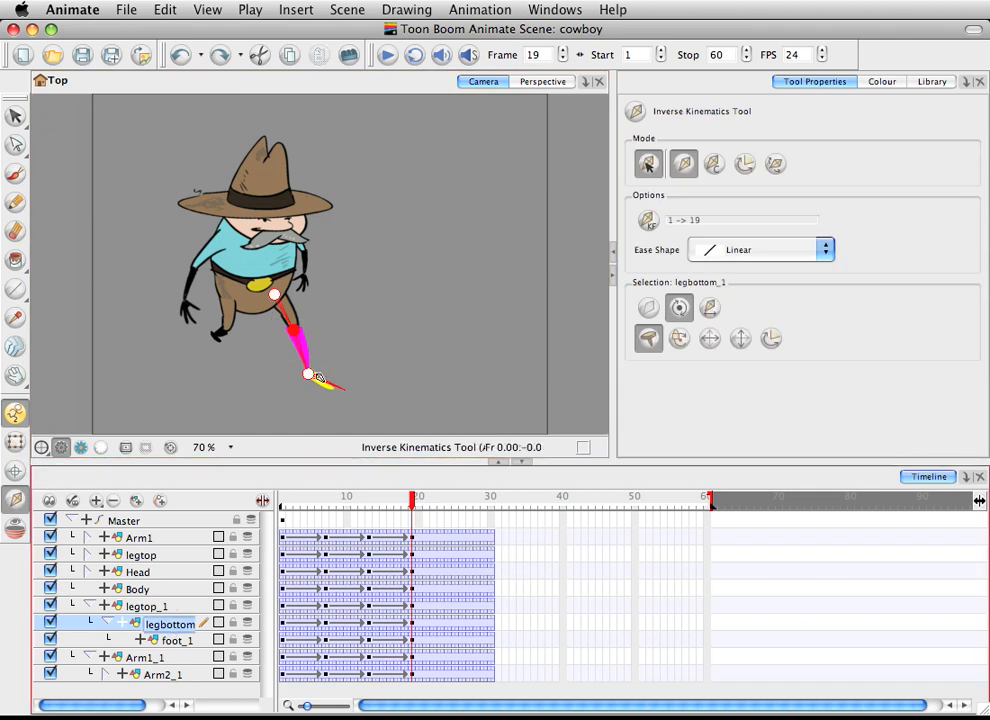
drag(335, 387, 296, 378)
mouse_move(411, 500)
mouse_down()
mouse_move(376, 501)
mouse_move(412, 501)
mouse_up()
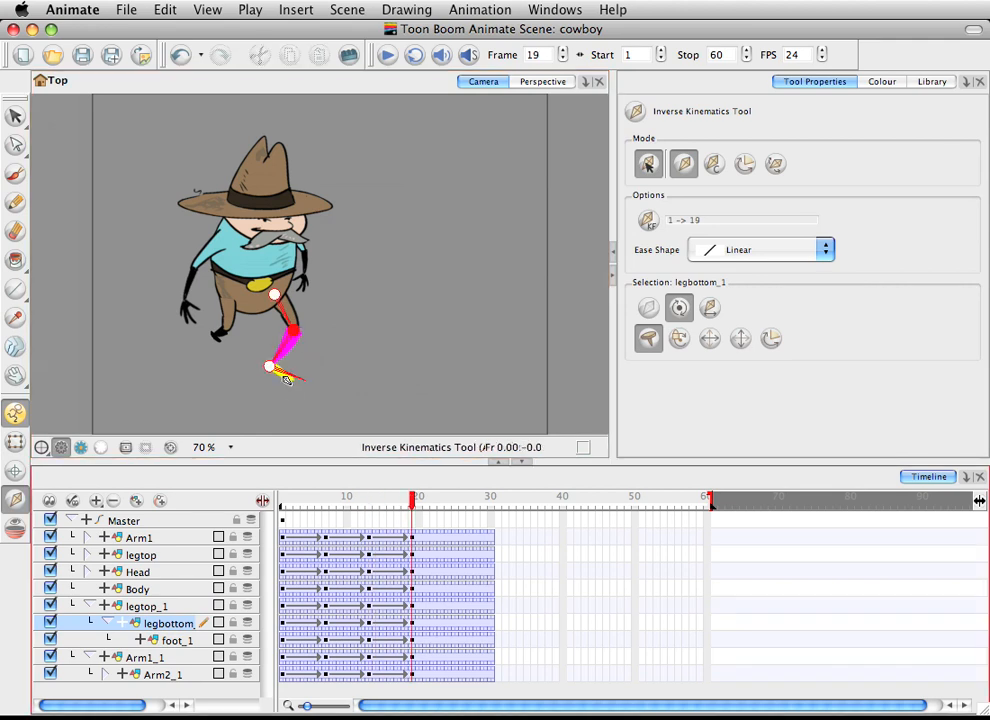
Bend the legbottom_1 lower leg slightly further backward at frame 19 and shorten it vertically to about 2.37 with Transform
drag(287, 377, 282, 373)
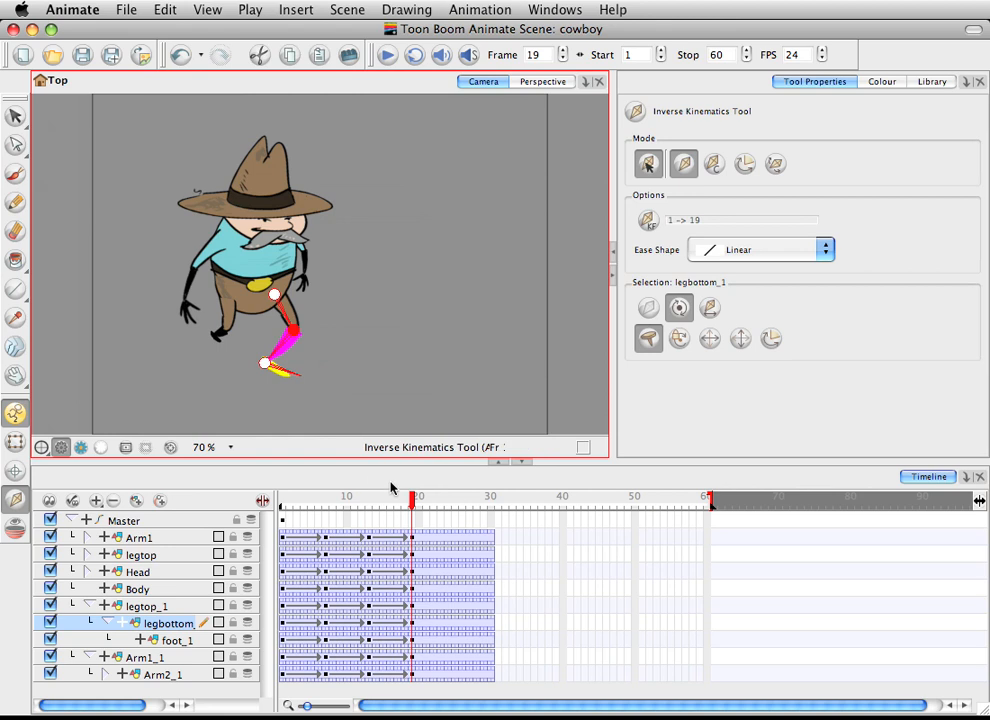
mouse_move(396, 493)
mouse_down()
mouse_move(354, 497)
mouse_move(412, 490)
mouse_up()
click(15, 441)
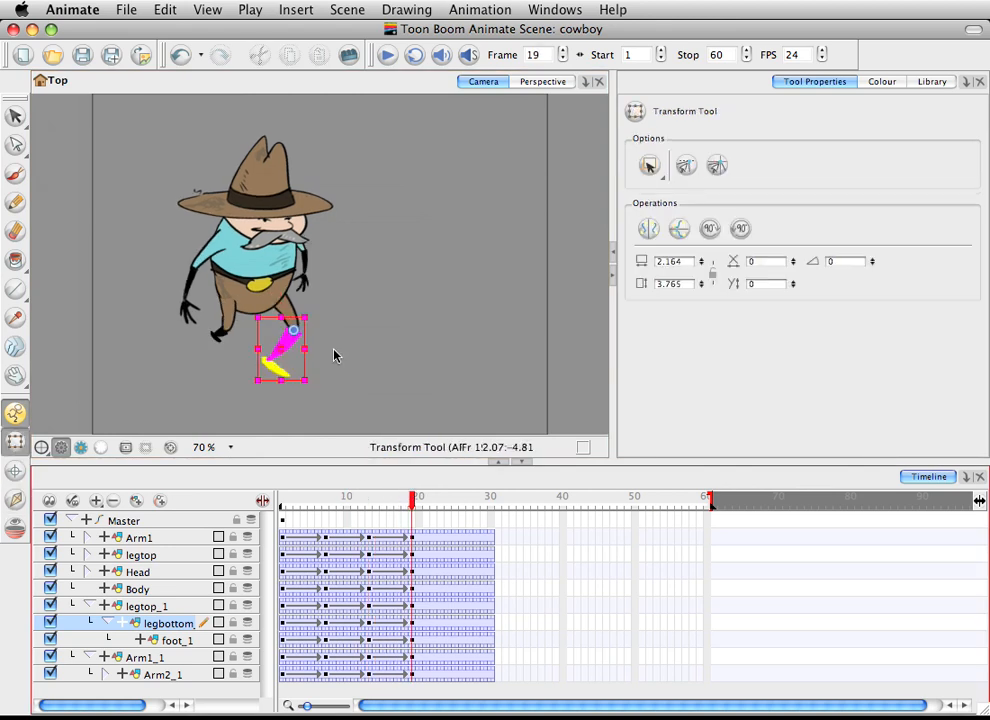
drag(284, 383, 282, 365)
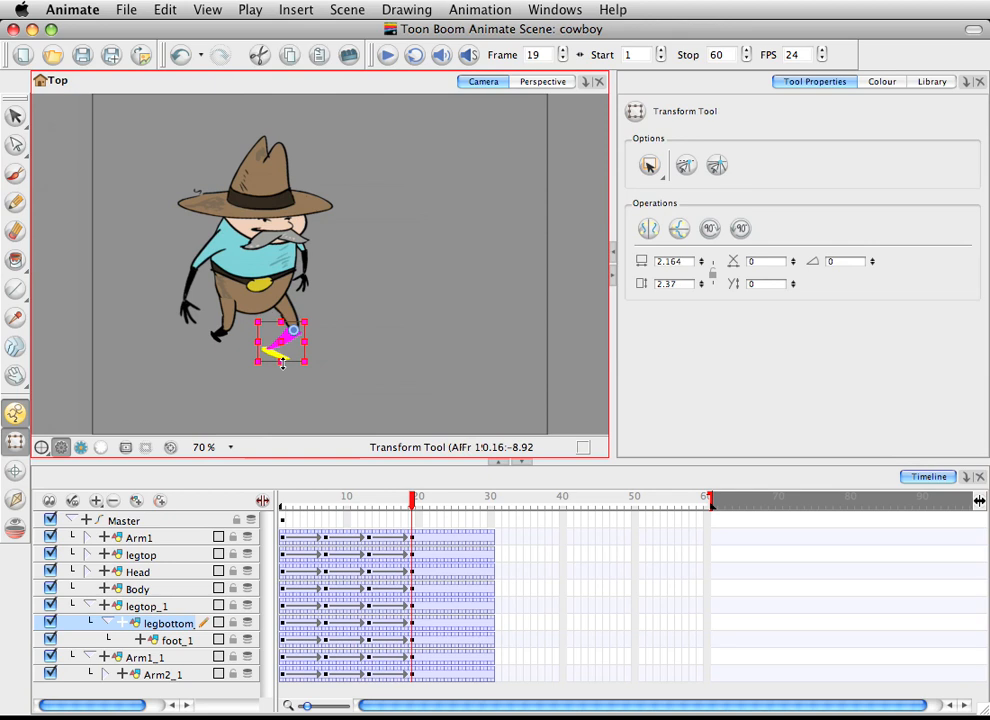
mouse_move(412, 497)
mouse_down()
mouse_move(296, 502)
mouse_move(328, 508)
mouse_move(289, 512)
mouse_move(413, 512)
mouse_up()
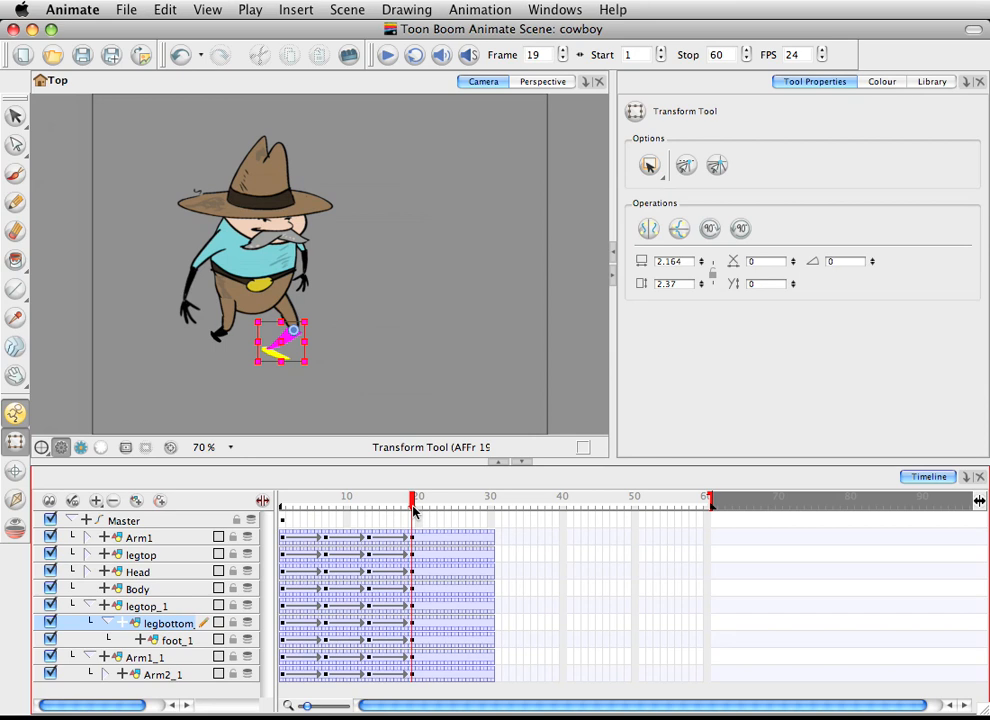
Shorten the whole legtop_1 leg vertically to about 3.055 at frame 19 and nudge it slightly backward
click(289, 313)
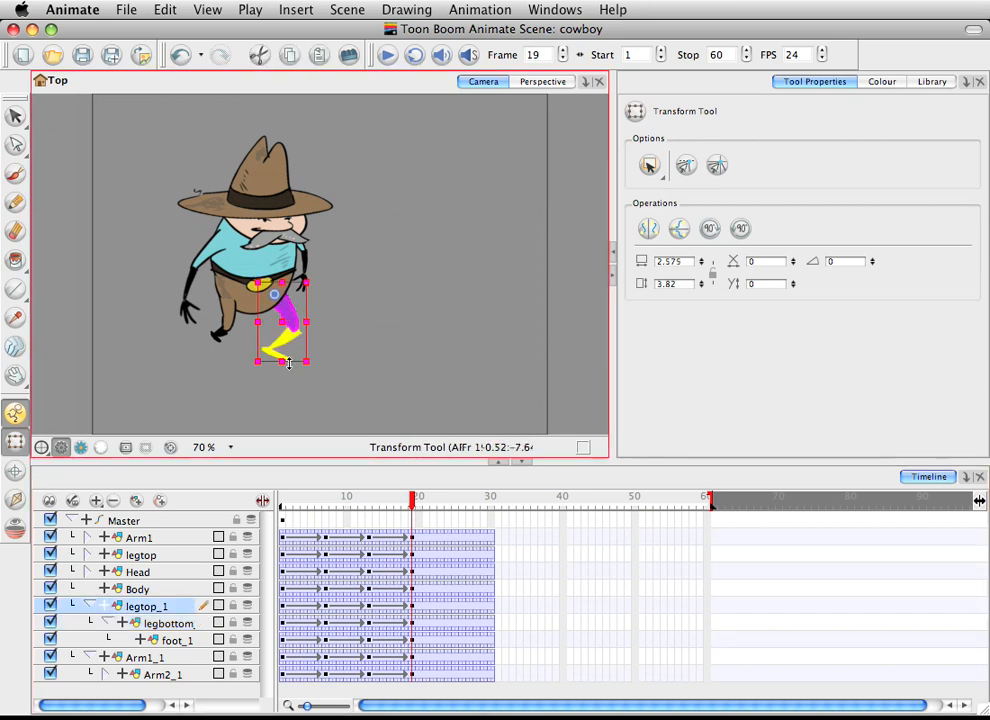
drag(289, 363, 288, 342)
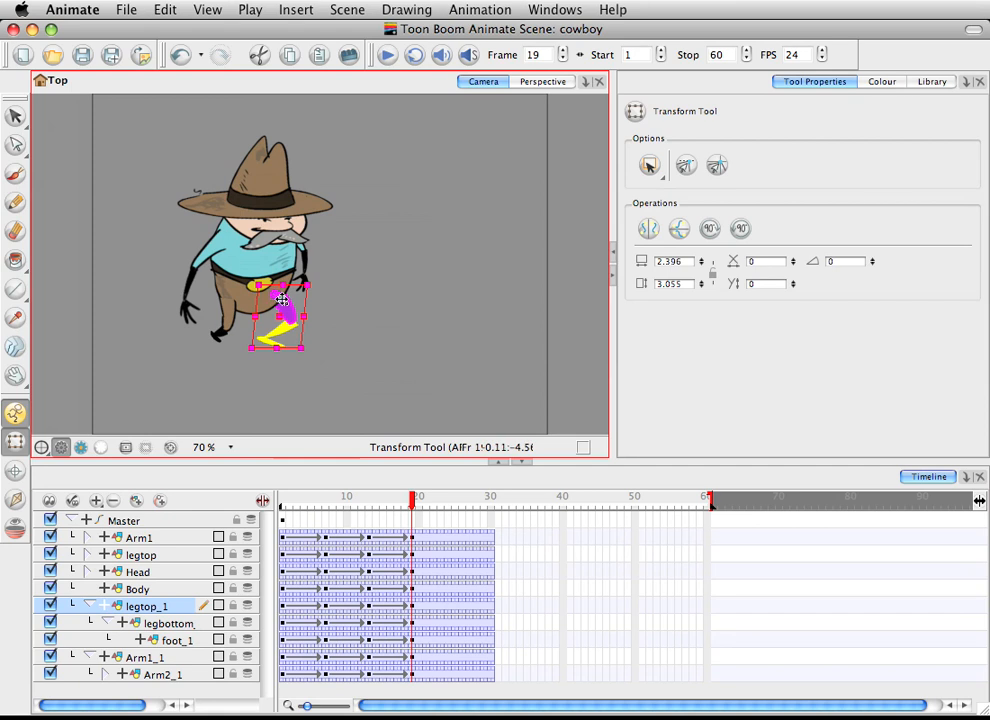
drag(286, 312, 284, 311)
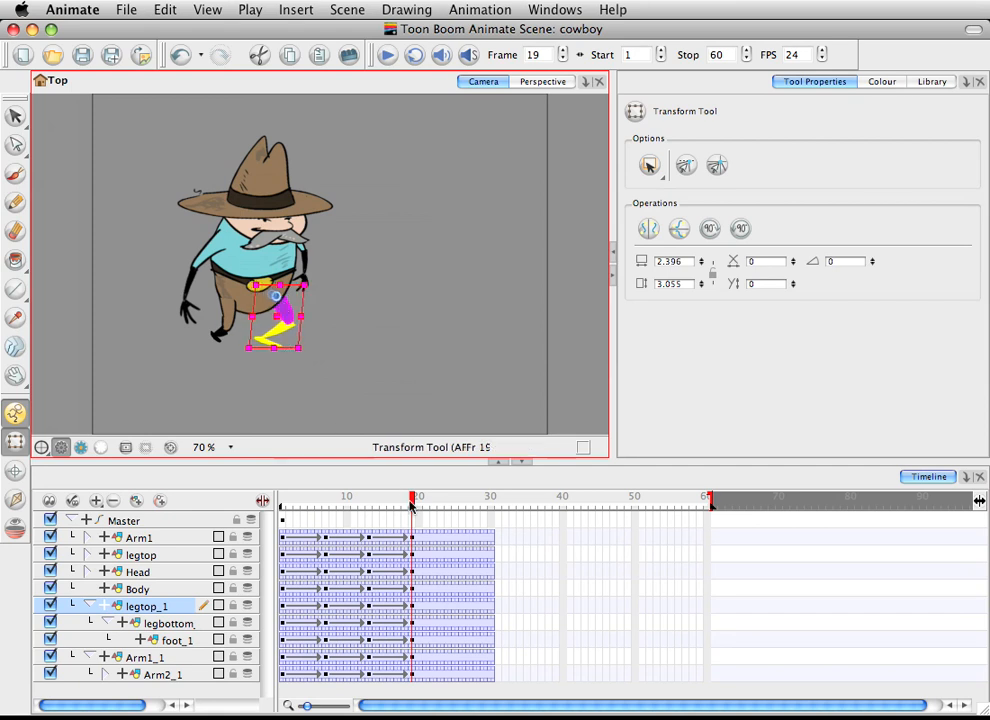
mouse_move(410, 505)
mouse_down()
mouse_move(324, 505)
mouse_move(405, 494)
mouse_move(296, 497)
mouse_move(410, 494)
mouse_move(283, 497)
mouse_move(410, 490)
mouse_up()
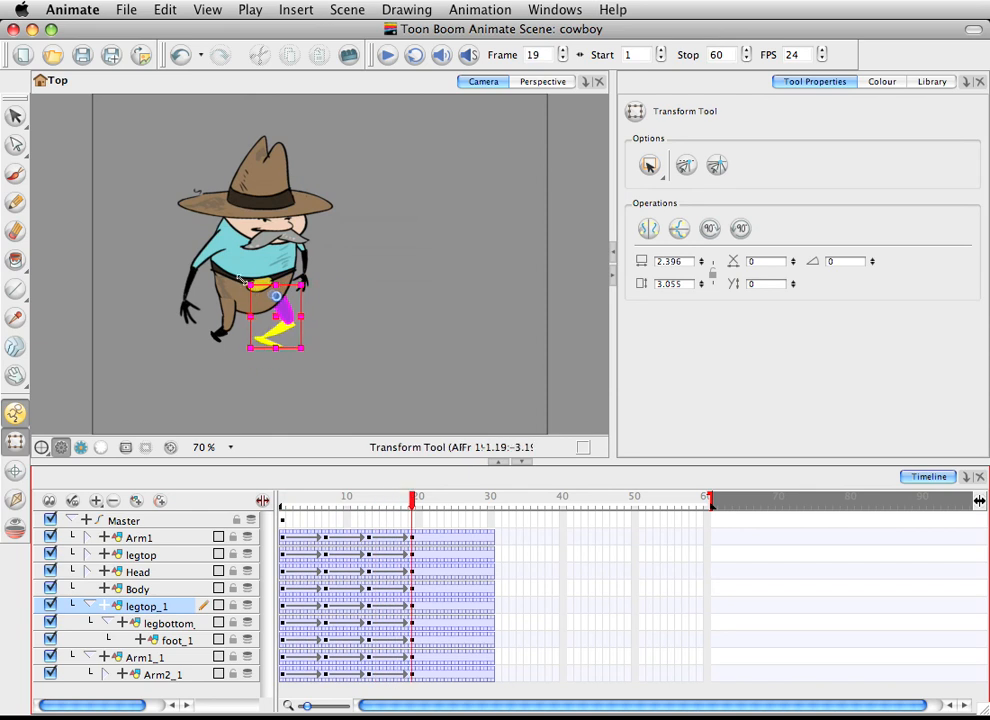
click(340, 269)
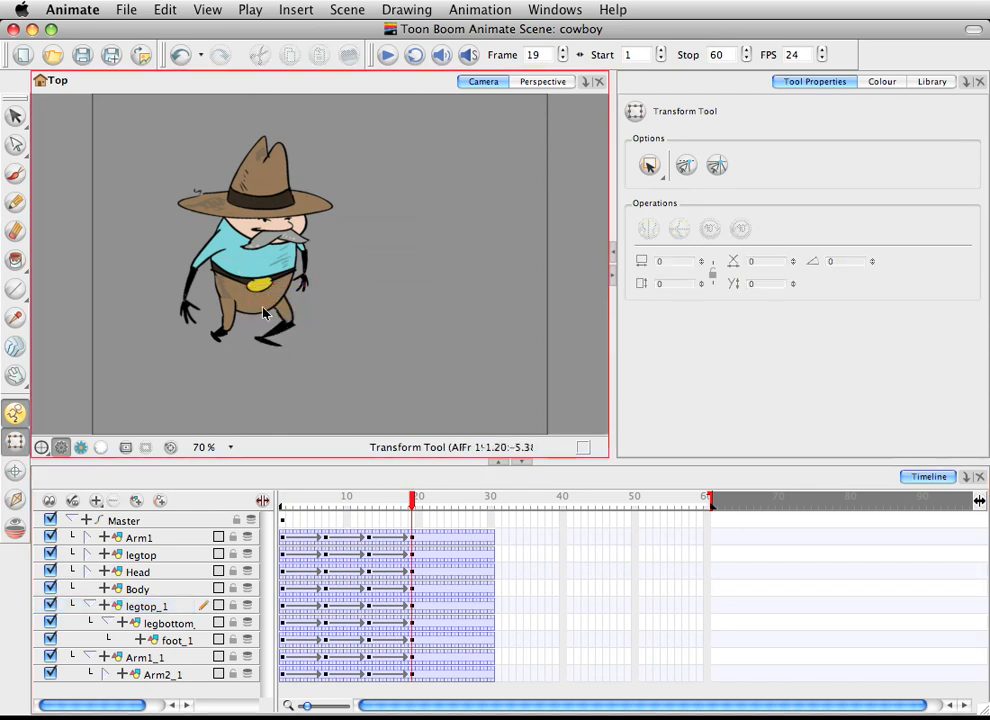
Select the body, head and both arms together and lower them slightly at frame 19
click(264, 309)
shift+click(273, 167)
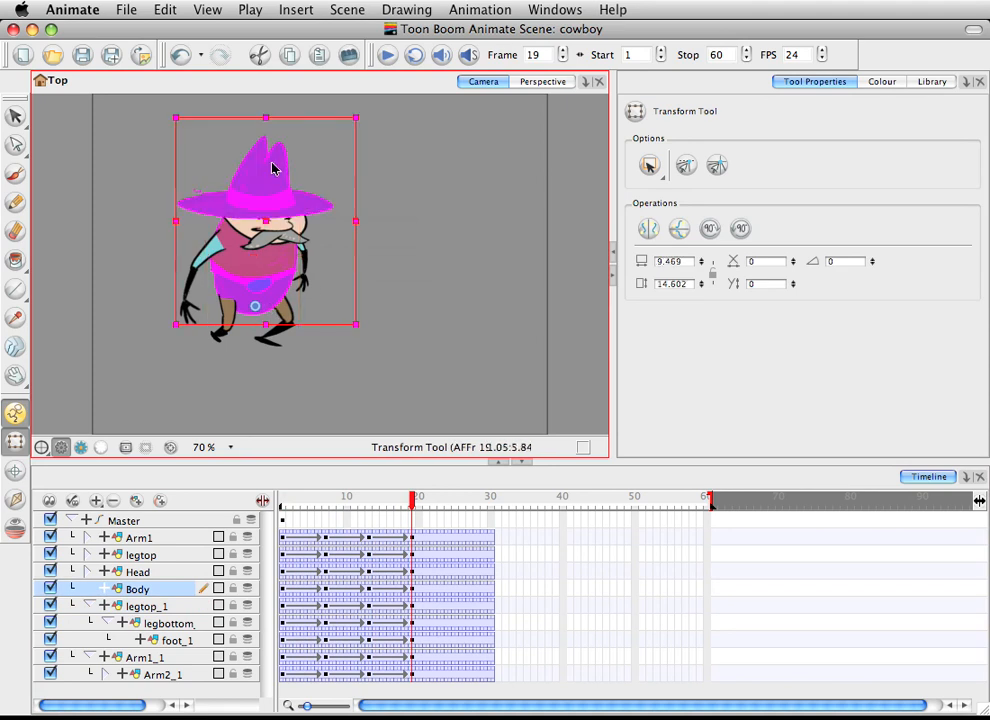
drag(383, 175, 204, 244)
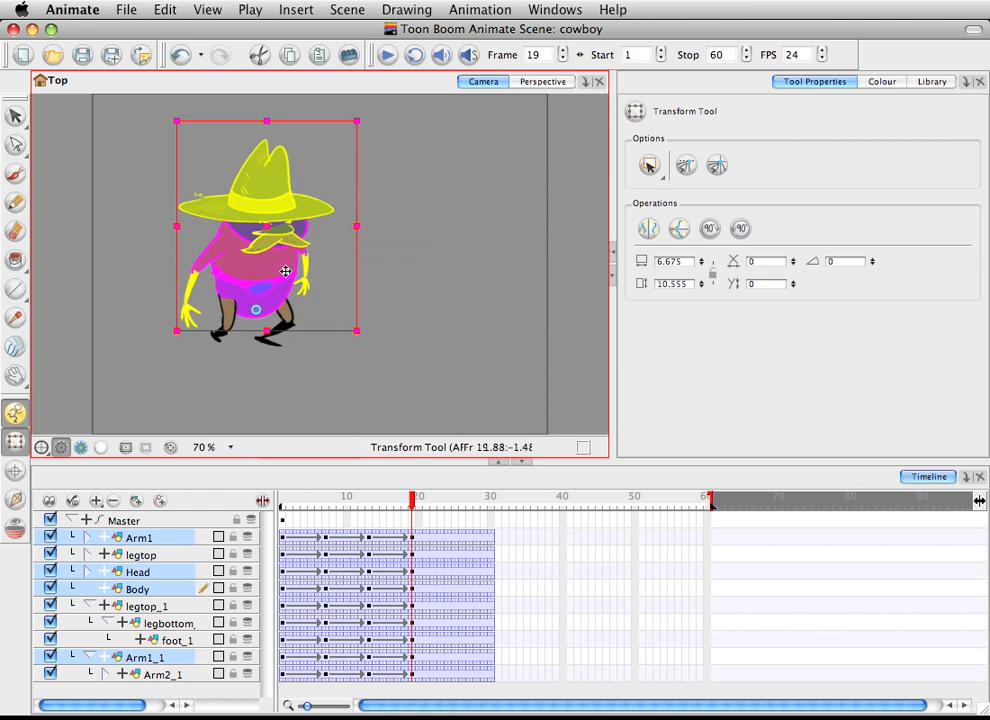
drag(285, 271, 286, 272)
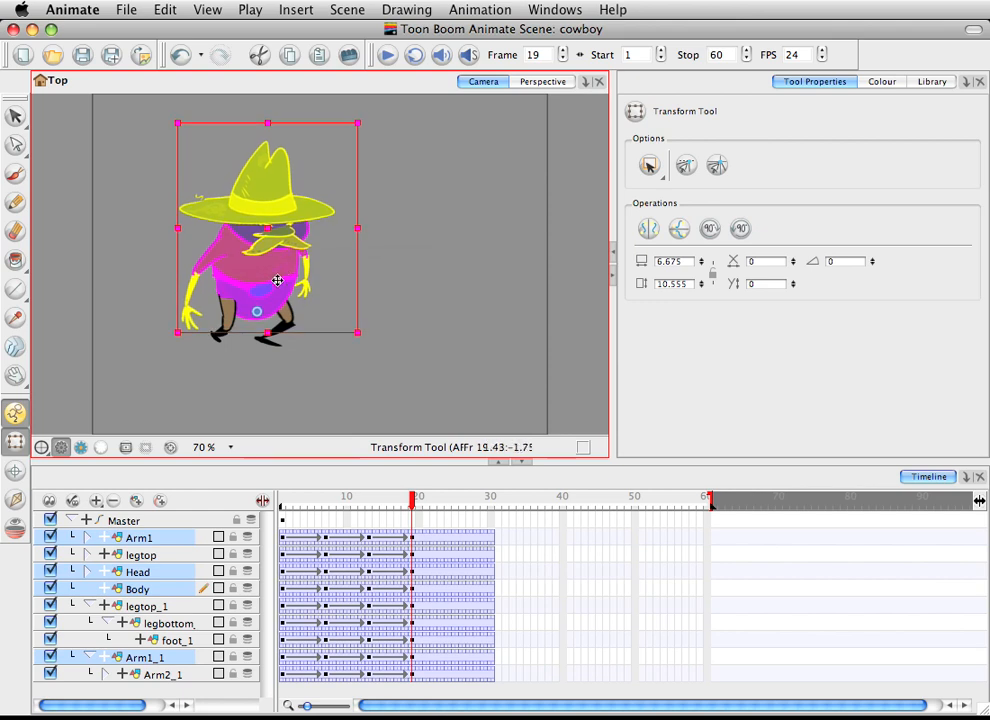
mouse_move(420, 506)
mouse_down()
mouse_move(289, 505)
mouse_move(405, 505)
mouse_move(414, 484)
mouse_move(347, 486)
mouse_move(412, 486)
mouse_up()
click(325, 353)
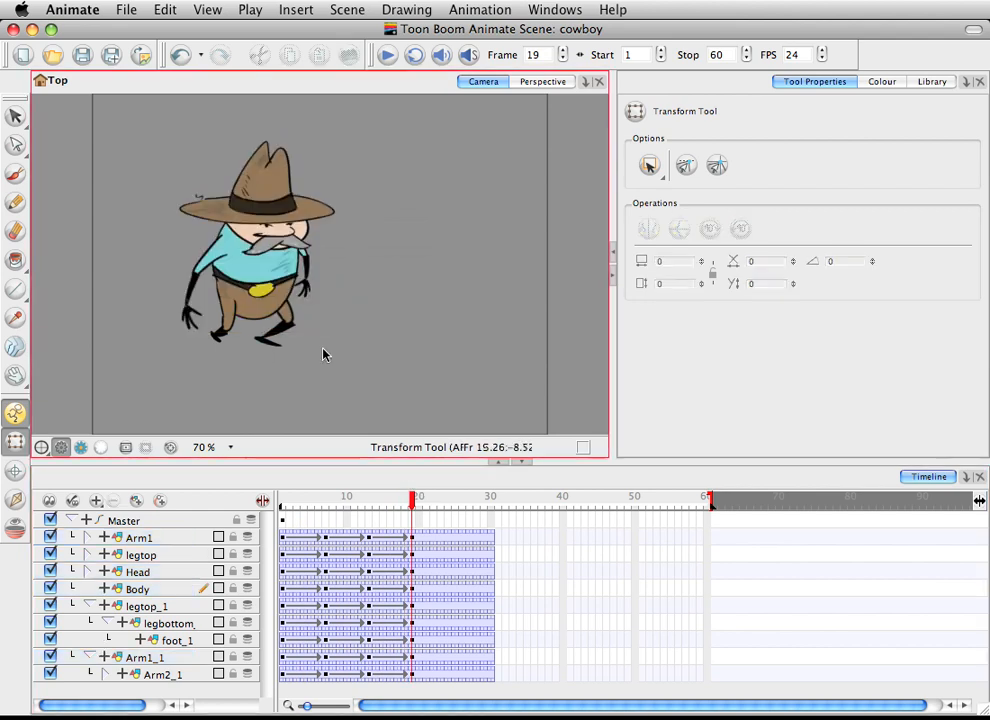
Shift the legtop_1 leg slightly backward under the lowered body at frame 19
click(283, 311)
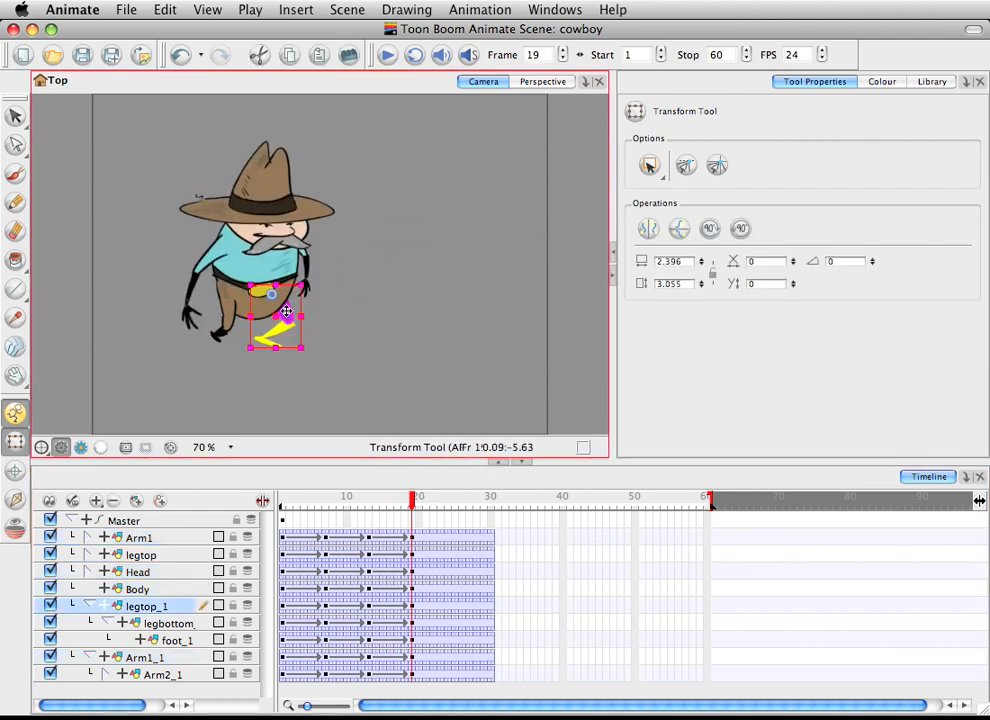
drag(286, 312, 281, 313)
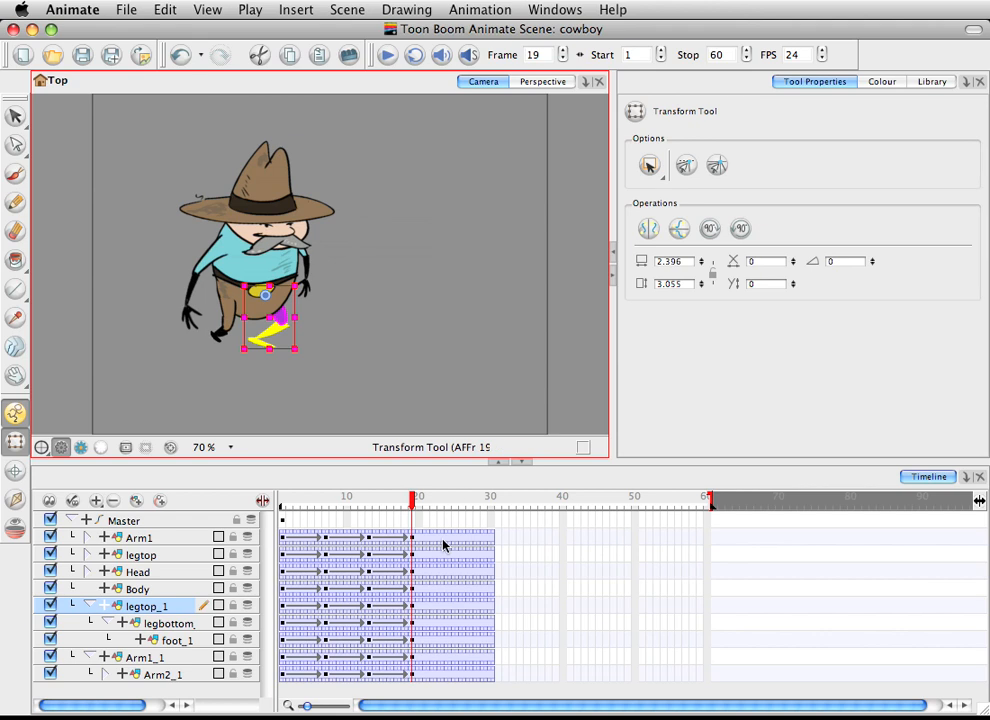
mouse_move(407, 511)
mouse_down()
mouse_move(325, 512)
mouse_move(418, 512)
mouse_up()
Rotate foot_1 so its toes point downward at frame 20 and narrow it to a width of about 1.55
click(268, 345)
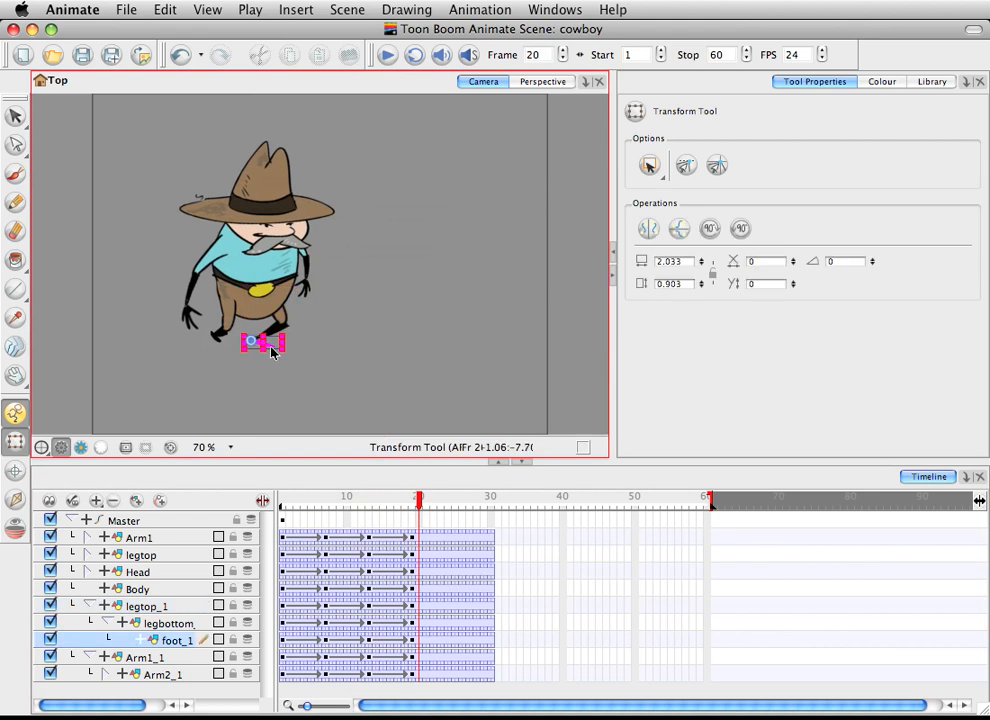
drag(290, 330, 286, 338)
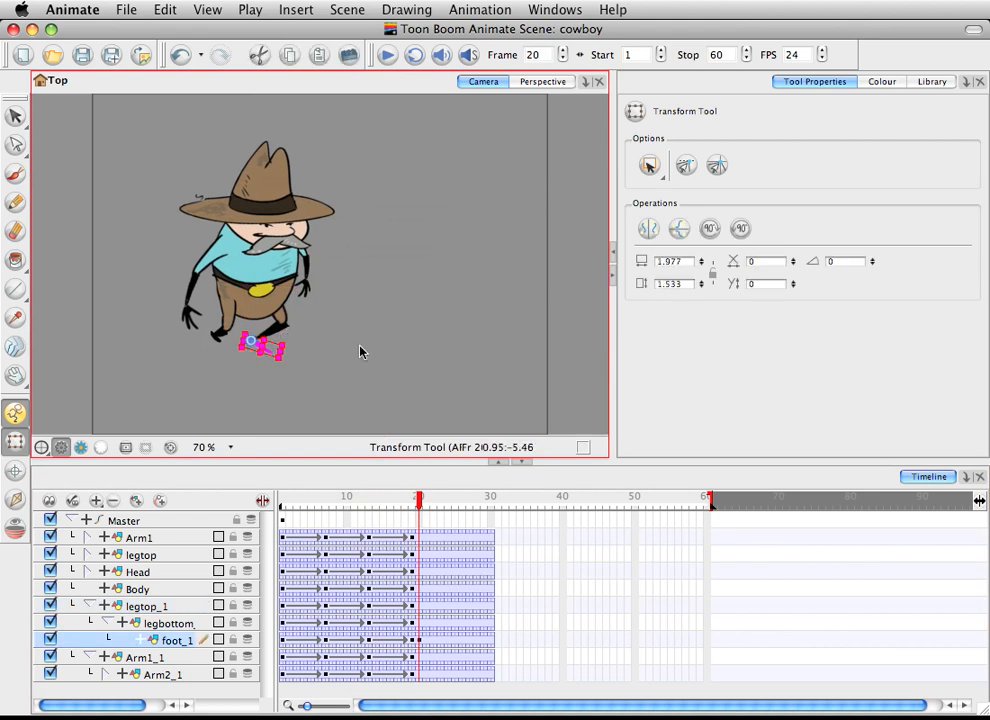
click(361, 351)
click(267, 349)
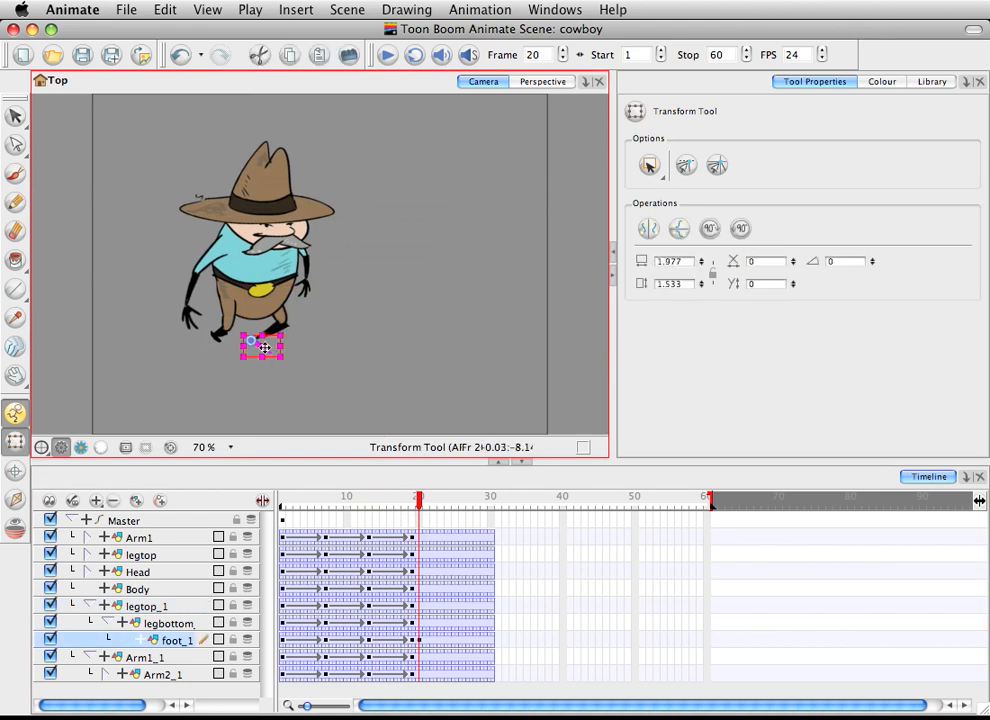
click(319, 336)
click(263, 346)
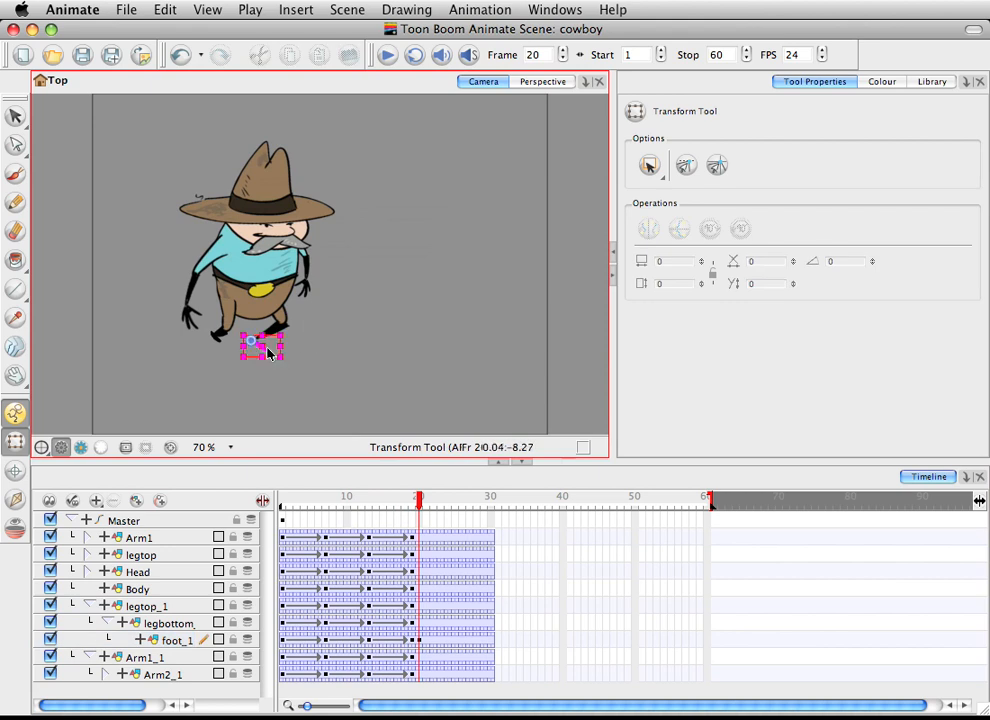
drag(284, 350, 260, 355)
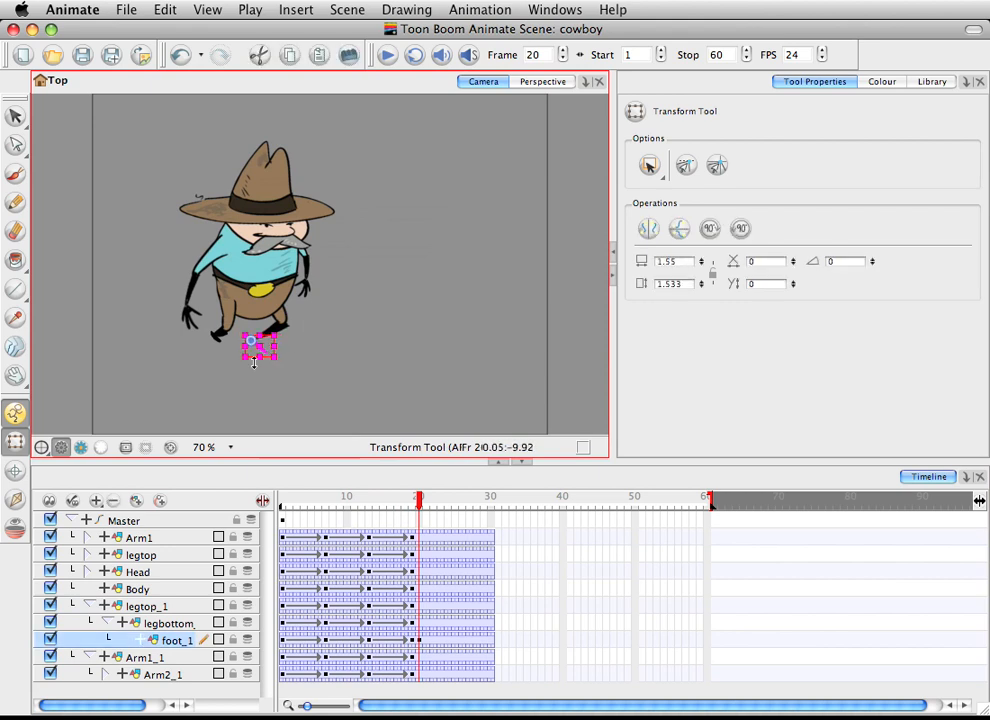
Scrub the walk from frame 1 through frame 20 to check the motion between poses
click(284, 506)
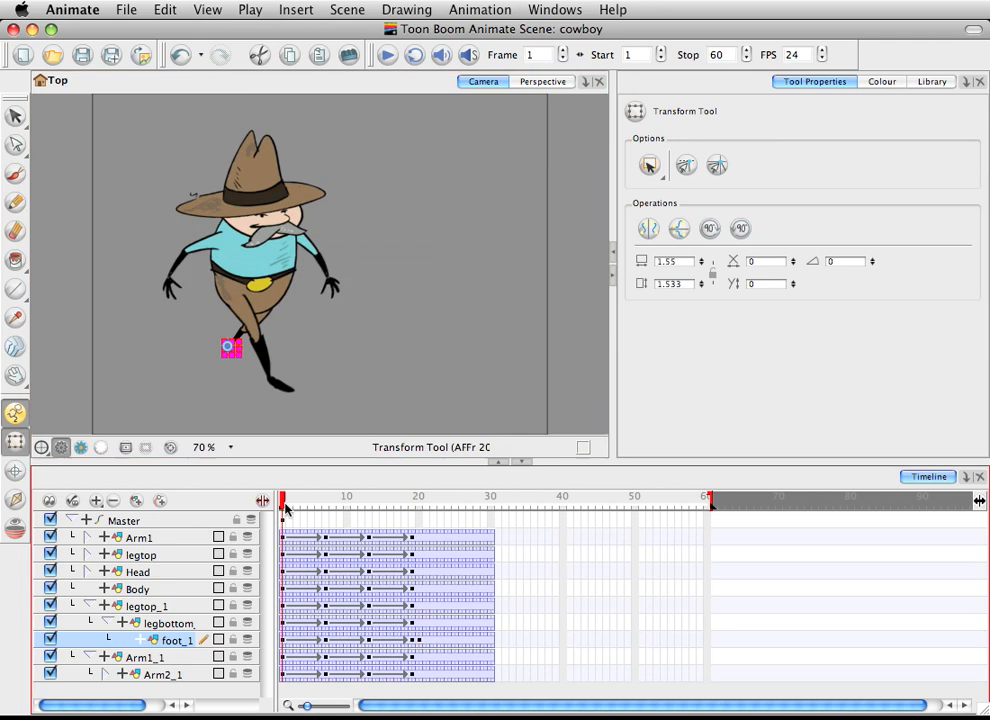
click(315, 395)
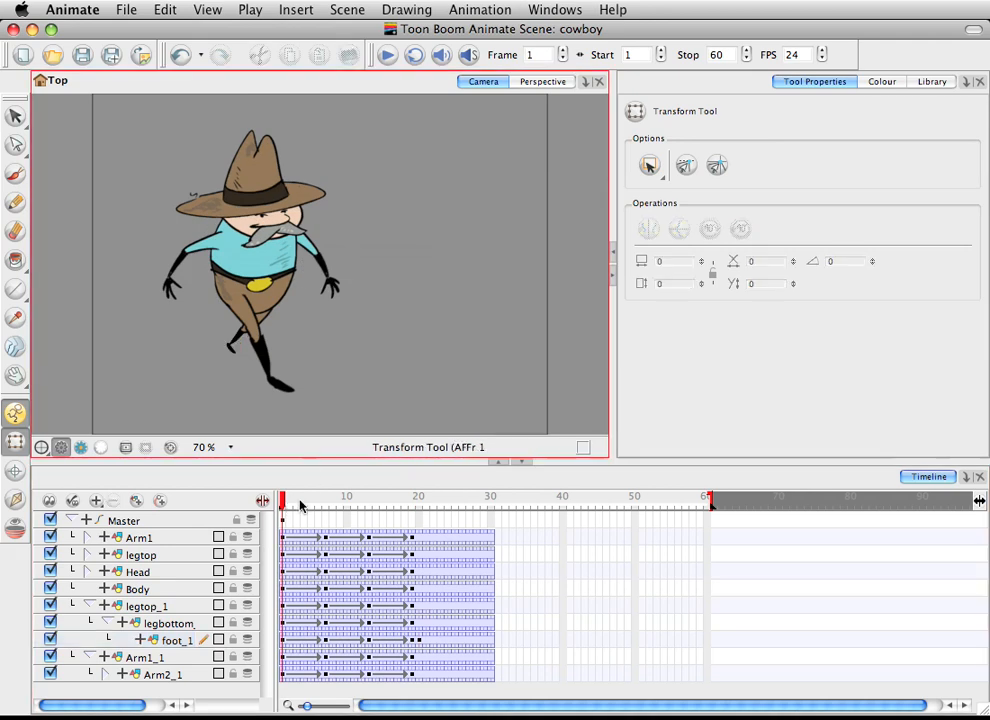
drag(300, 506, 411, 503)
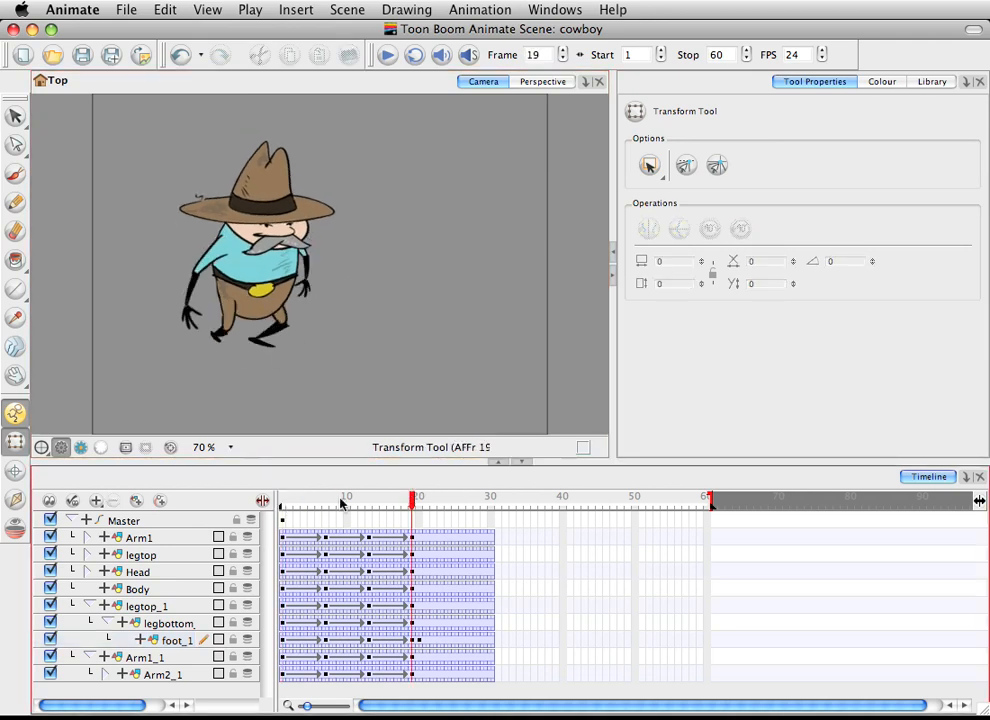
click(284, 506)
drag(283, 504, 420, 502)
Select the foot_1 keyframe at frame 20 and open its keyframe options
click(419, 641)
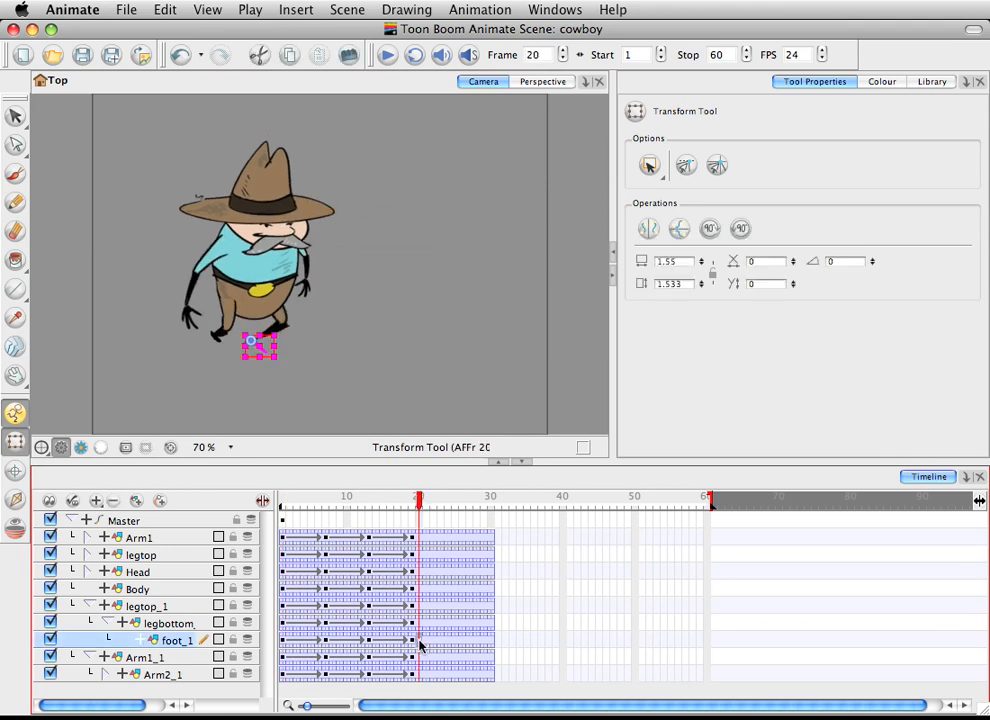
click(413, 647)
click(420, 642)
right_click(419, 641)
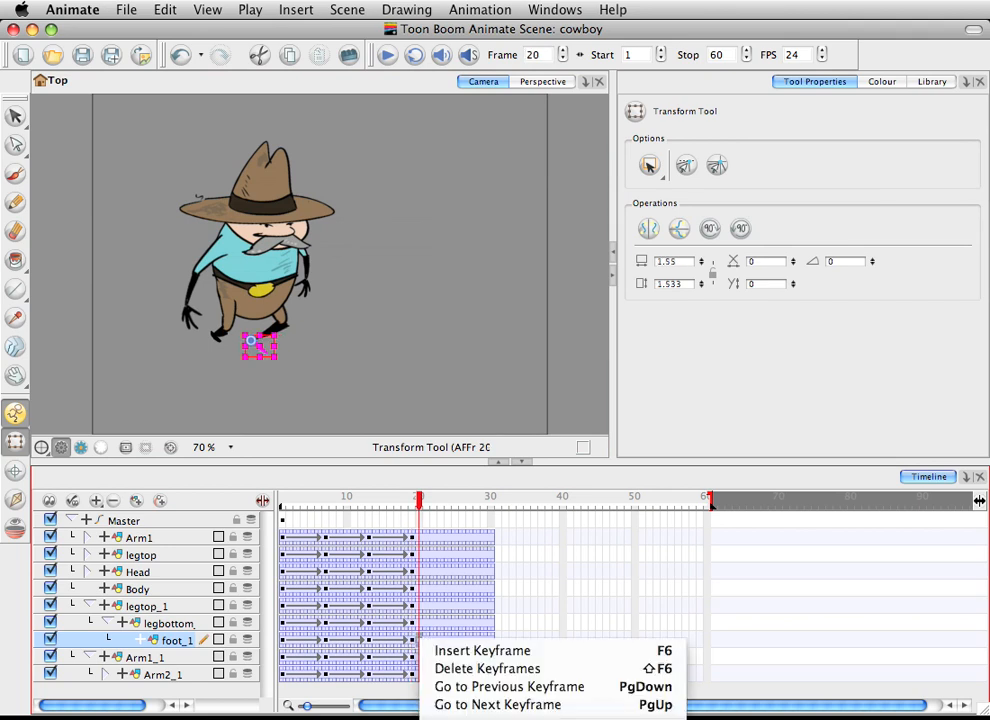
Delete the foot_1 keyframe at frame 20
click(490, 717)
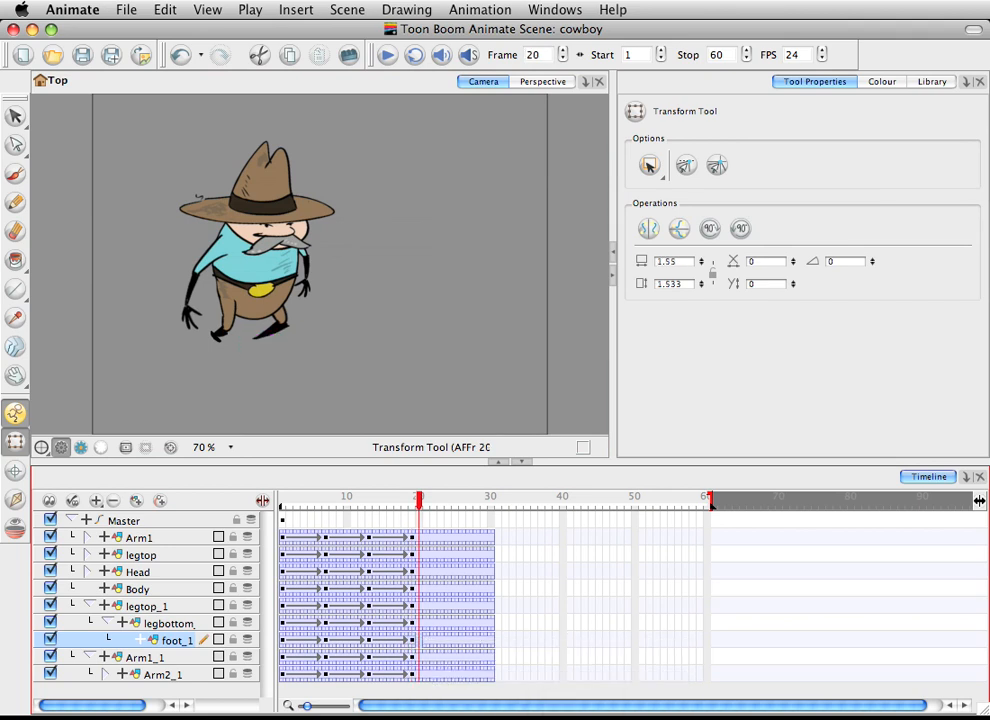
click(420, 644)
right_click(420, 641)
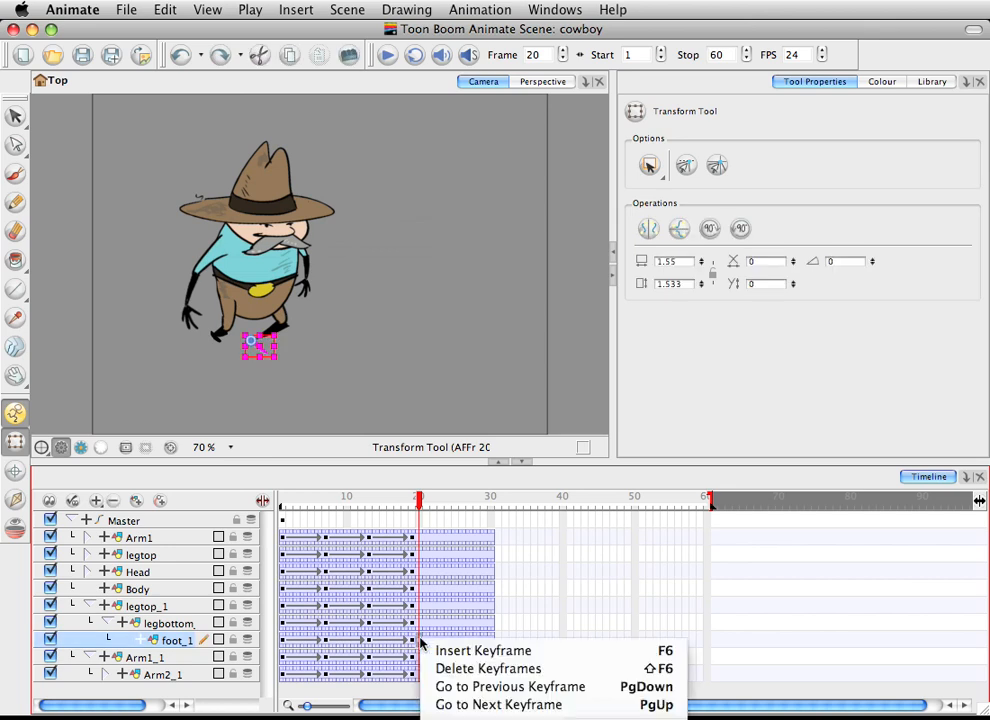
click(445, 668)
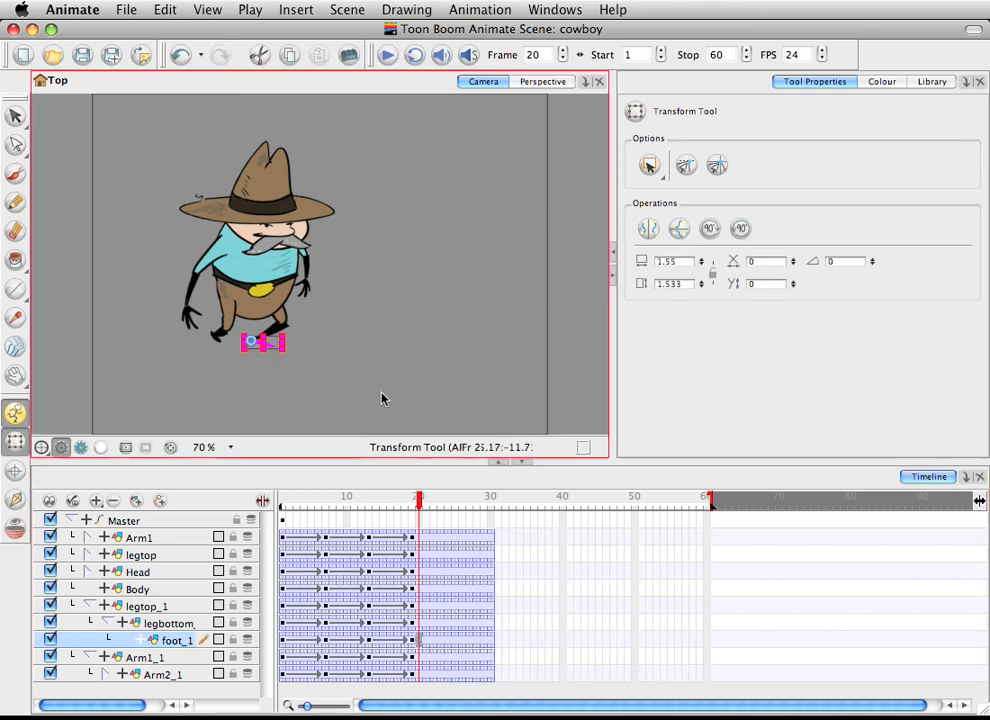
Compare the leg poses at frames 1 and 19, and skew the legtop_1 leg slightly backward at frame 19
click(263, 333)
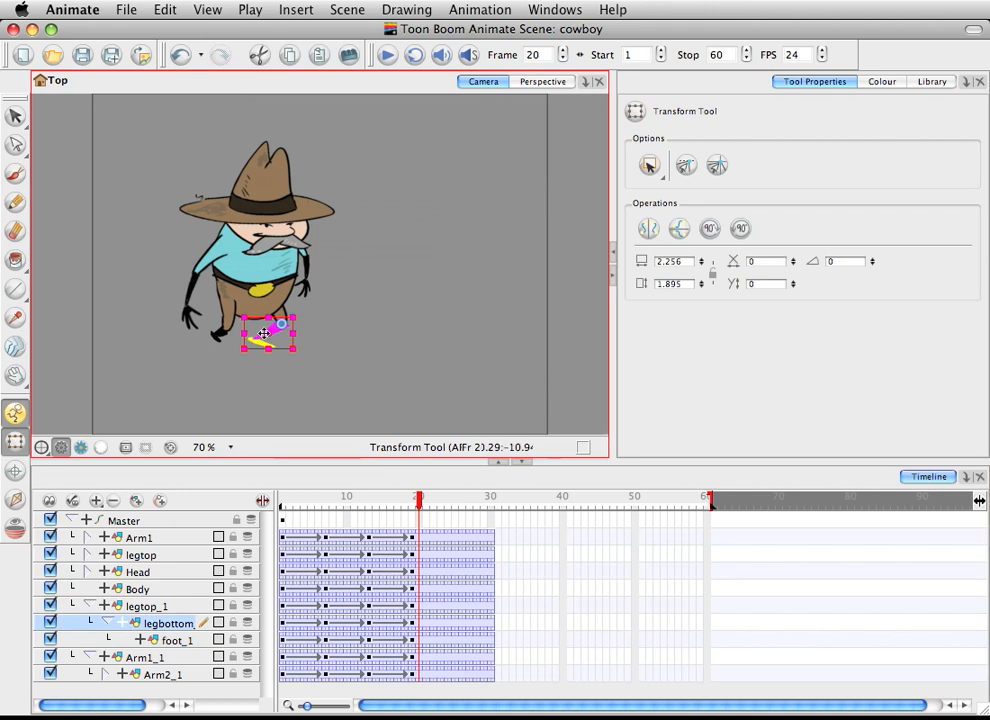
mouse_move(413, 500)
mouse_down()
mouse_move(376, 500)
mouse_move(416, 504)
mouse_up()
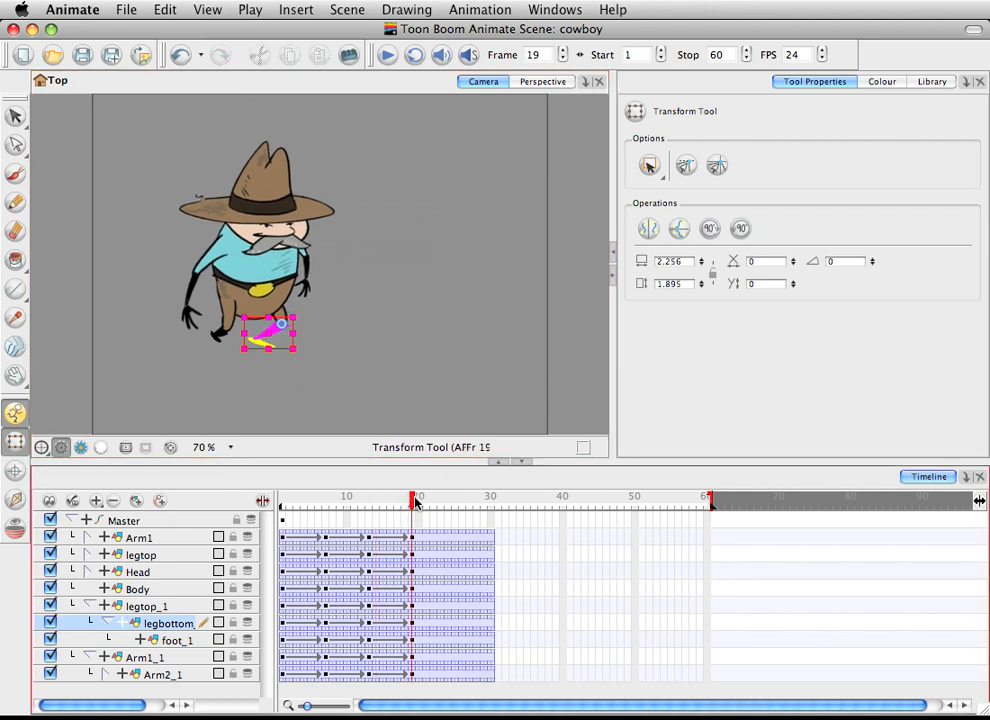
click(283, 500)
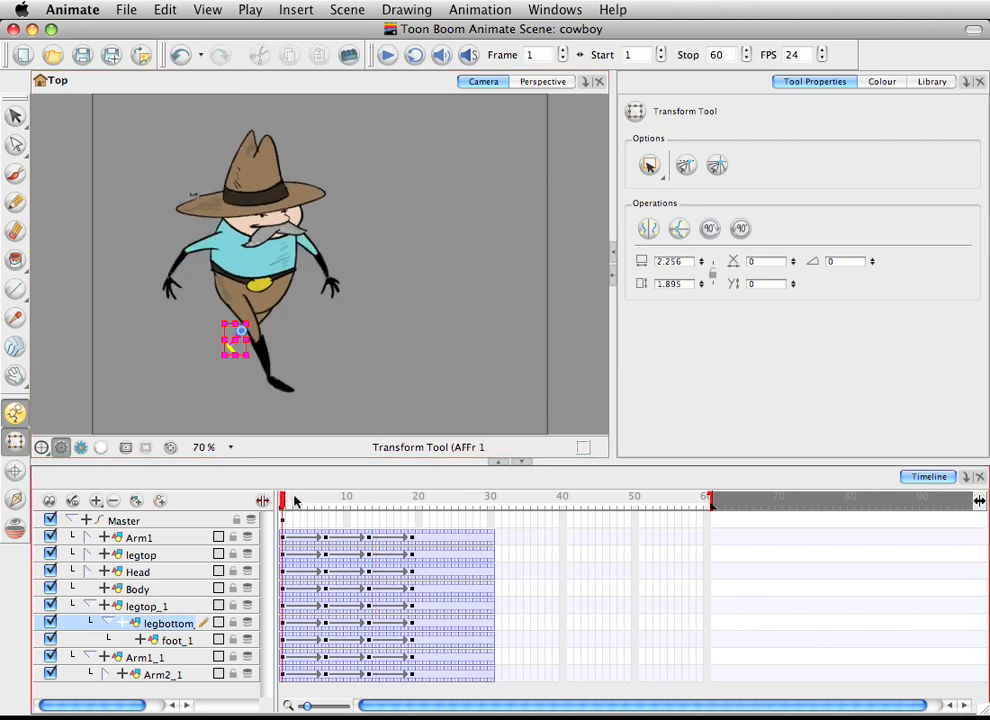
drag(295, 500, 412, 497)
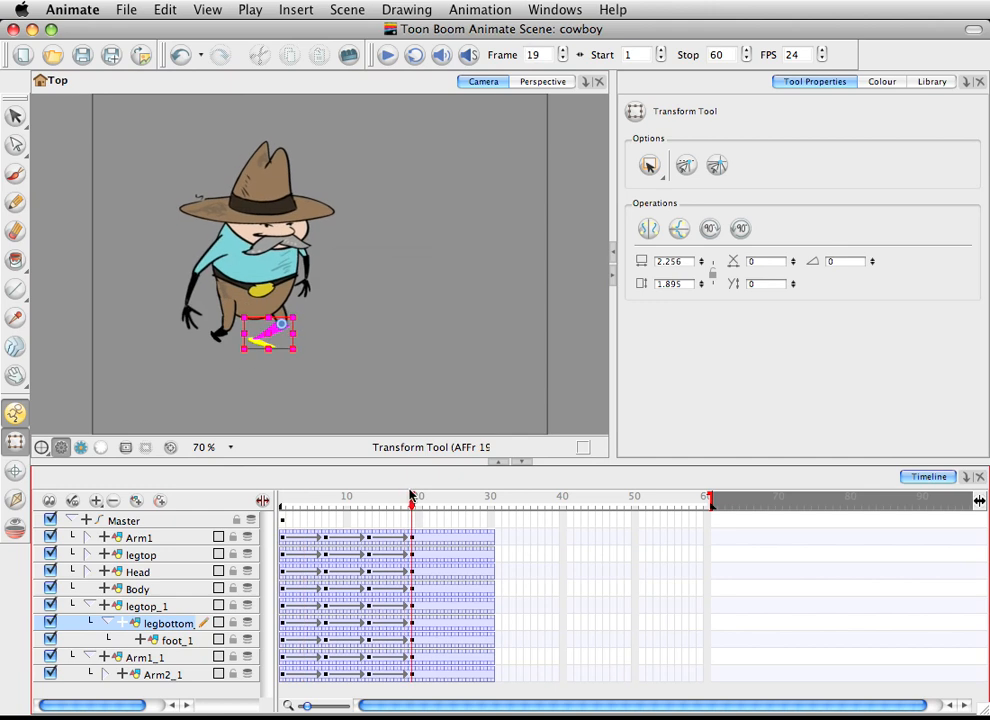
click(160, 607)
click(267, 356)
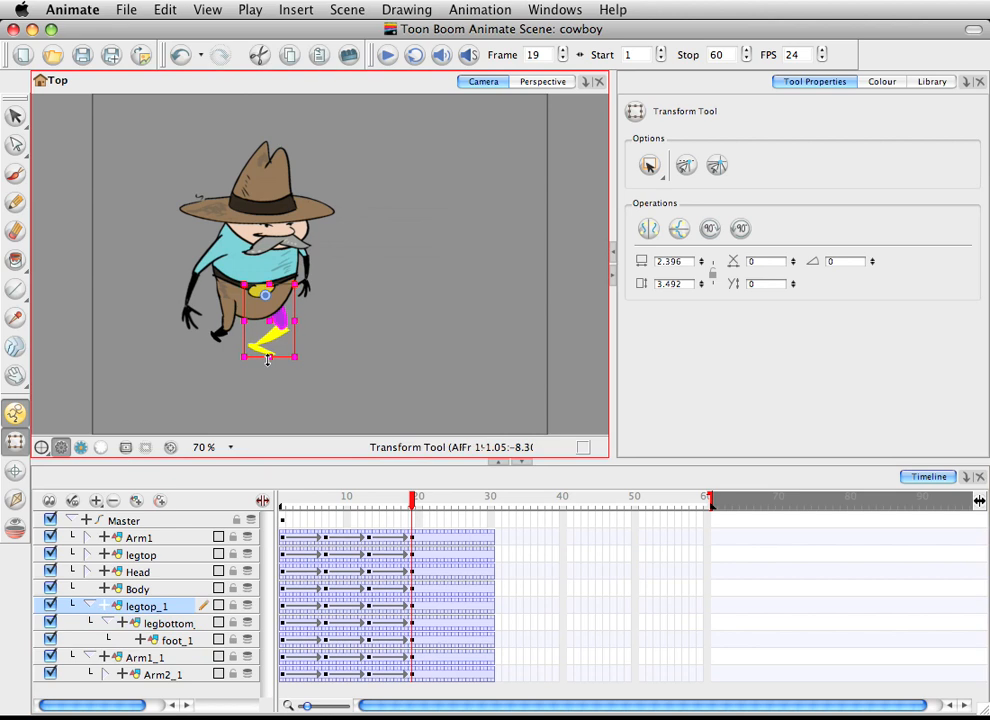
drag(275, 355, 272, 355)
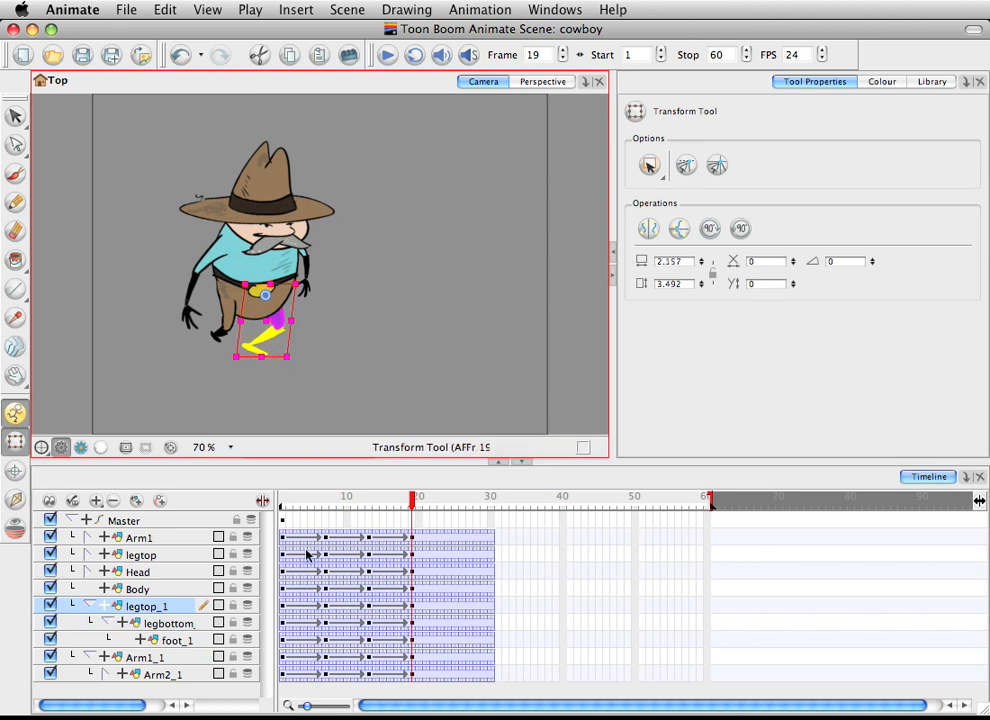
Expand the legtop hierarchy and copy the frame 7 keyframes of legtop, legbottom and foot
click(308, 489)
drag(288, 500, 325, 500)
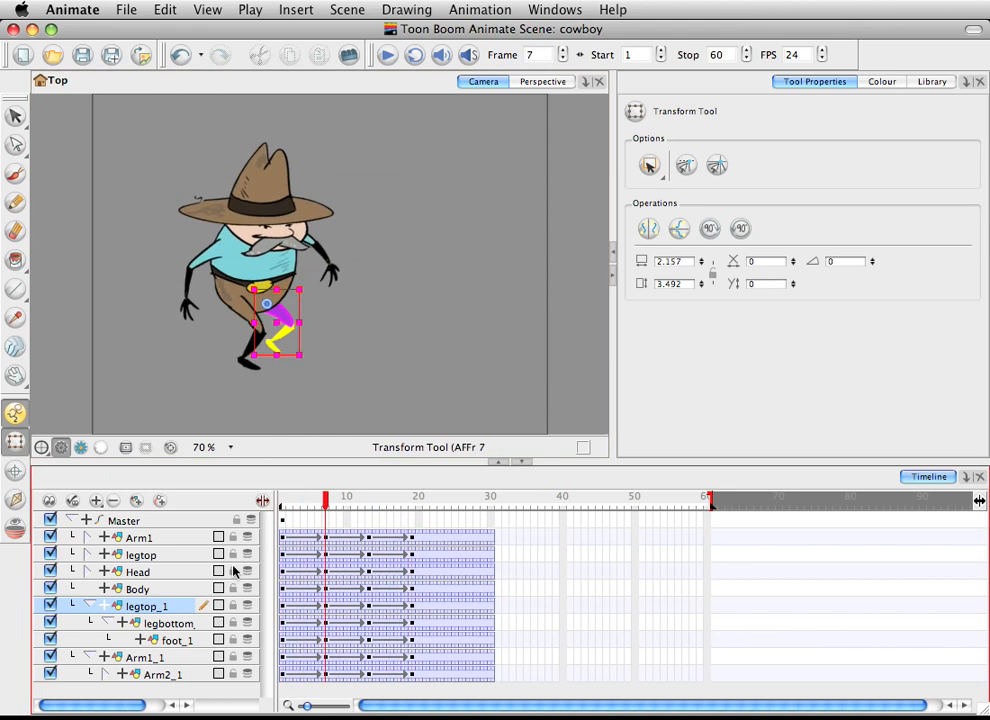
click(94, 605)
click(95, 557)
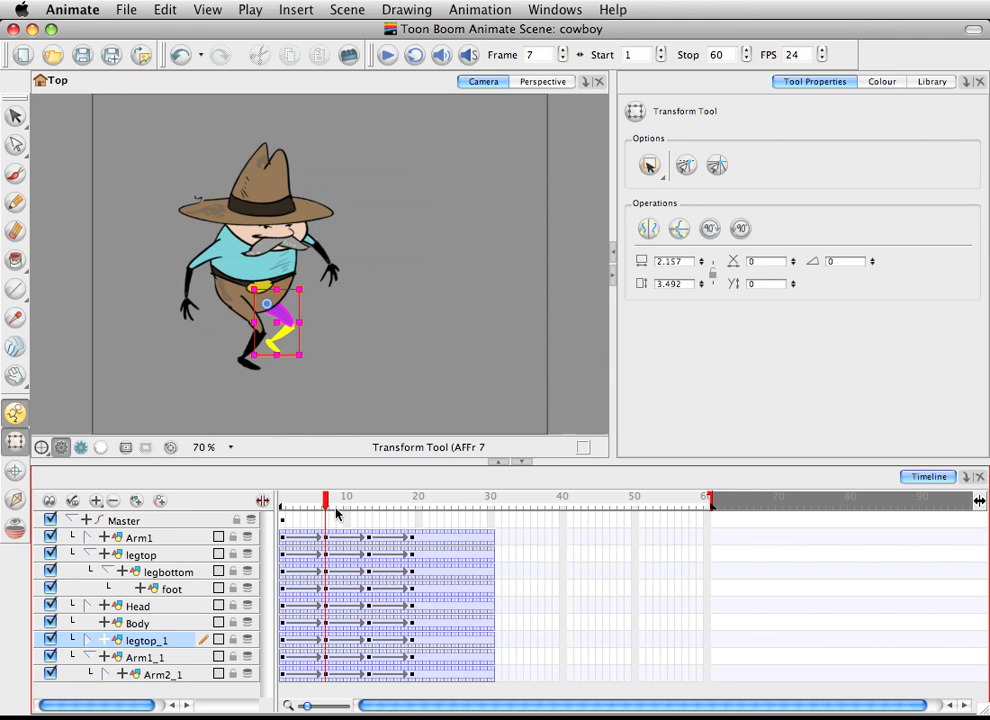
mouse_move(336, 513)
mouse_down()
mouse_move(311, 510)
mouse_move(411, 510)
mouse_move(325, 514)
mouse_up()
click(145, 558)
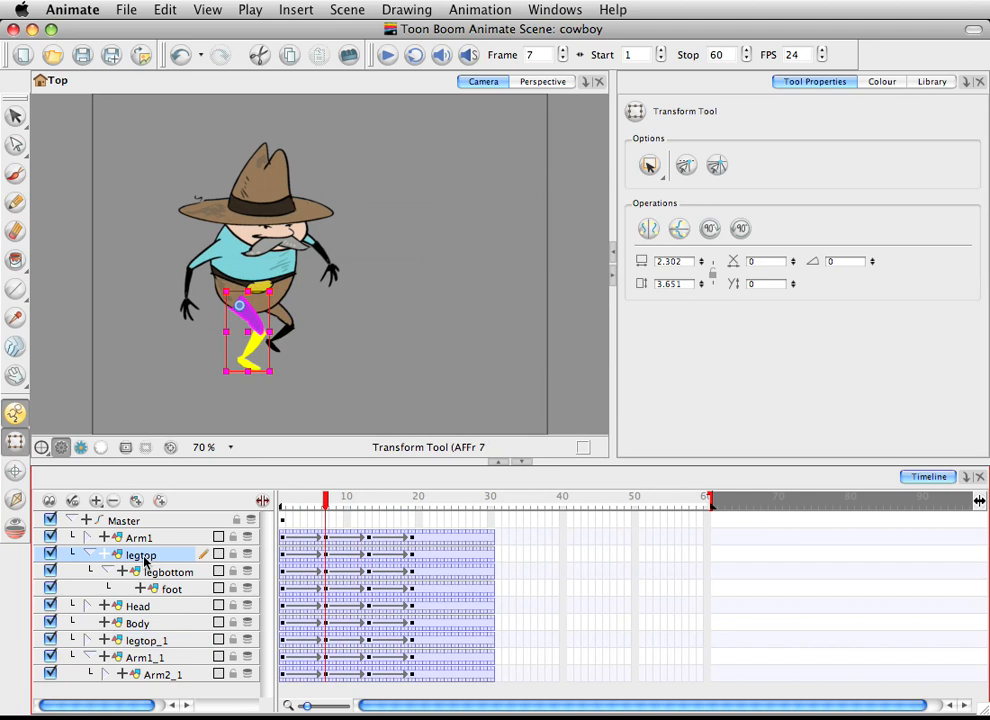
drag(328, 564, 327, 588)
right_click(327, 588)
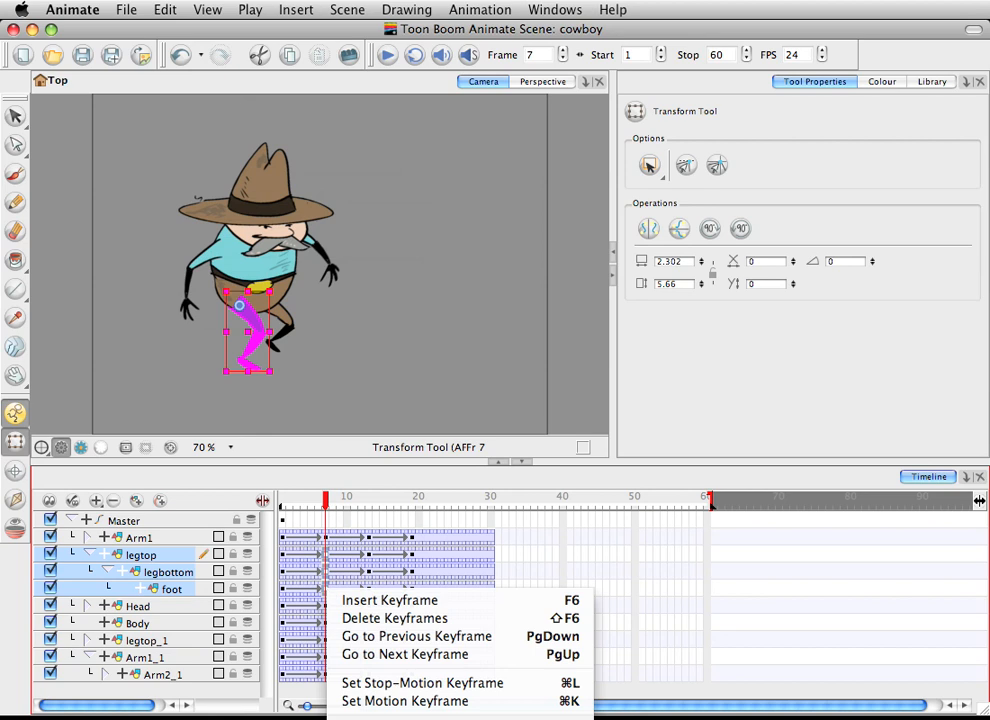
key(Escape)
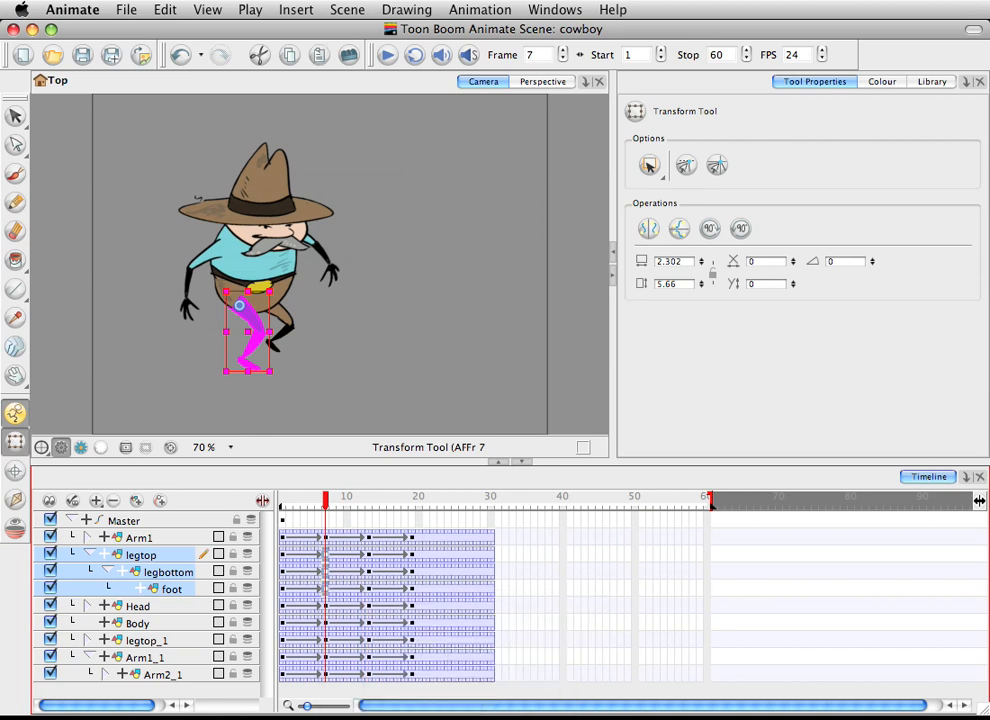
Paste the copied leg keyframes onto legtop, legbottom and foot at frame 19, and deselect the leg
drag(411, 560, 414, 590)
right_click(414, 590)
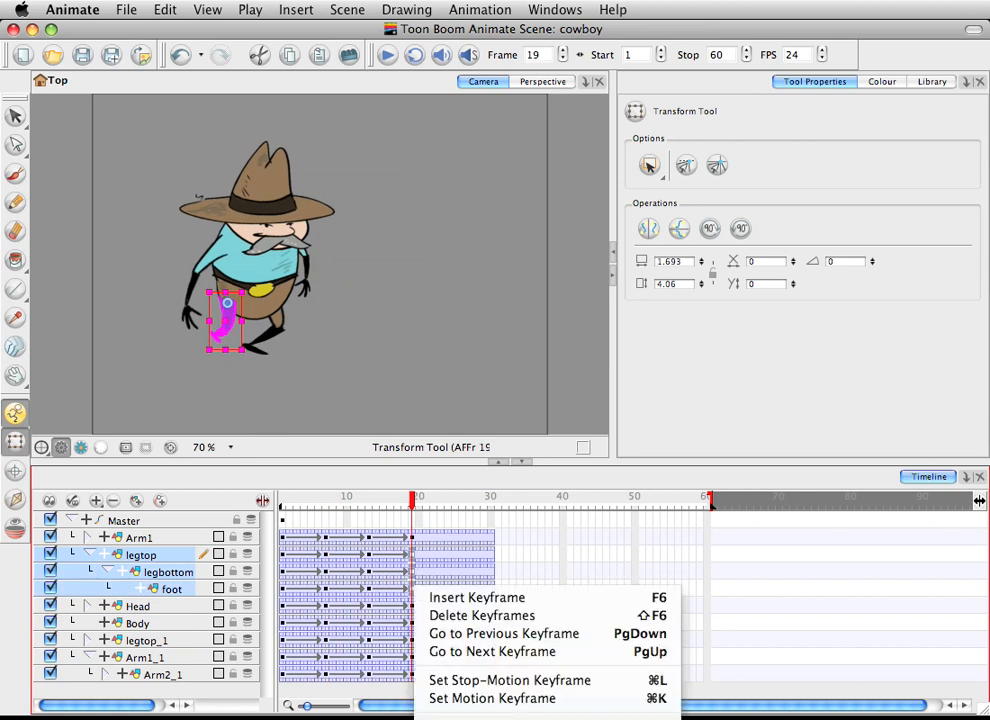
key(F6)
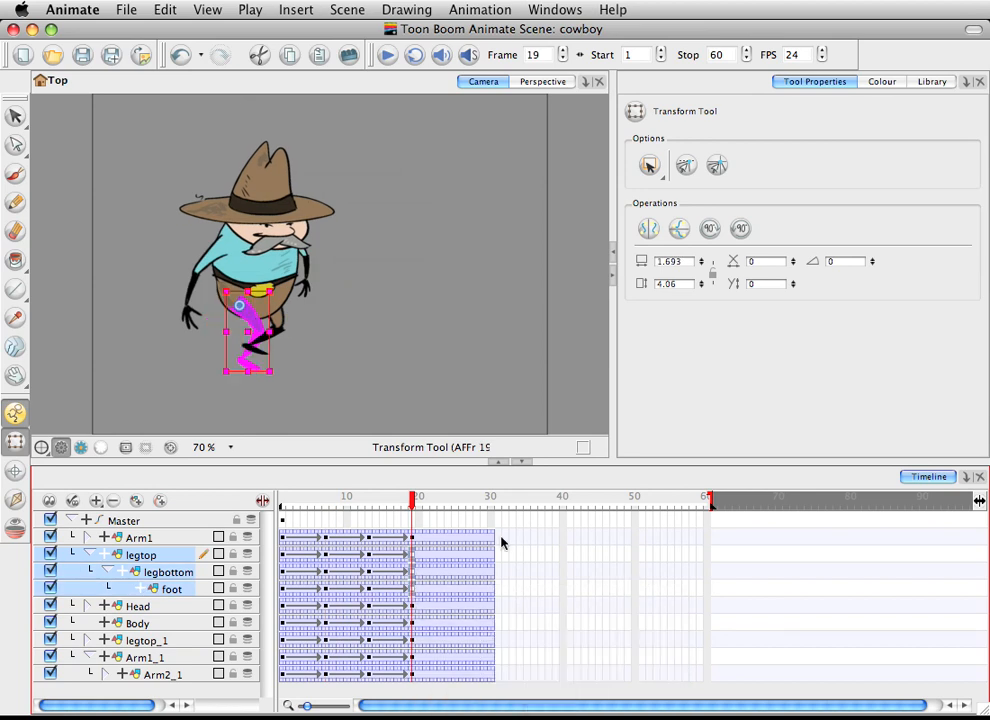
click(403, 368)
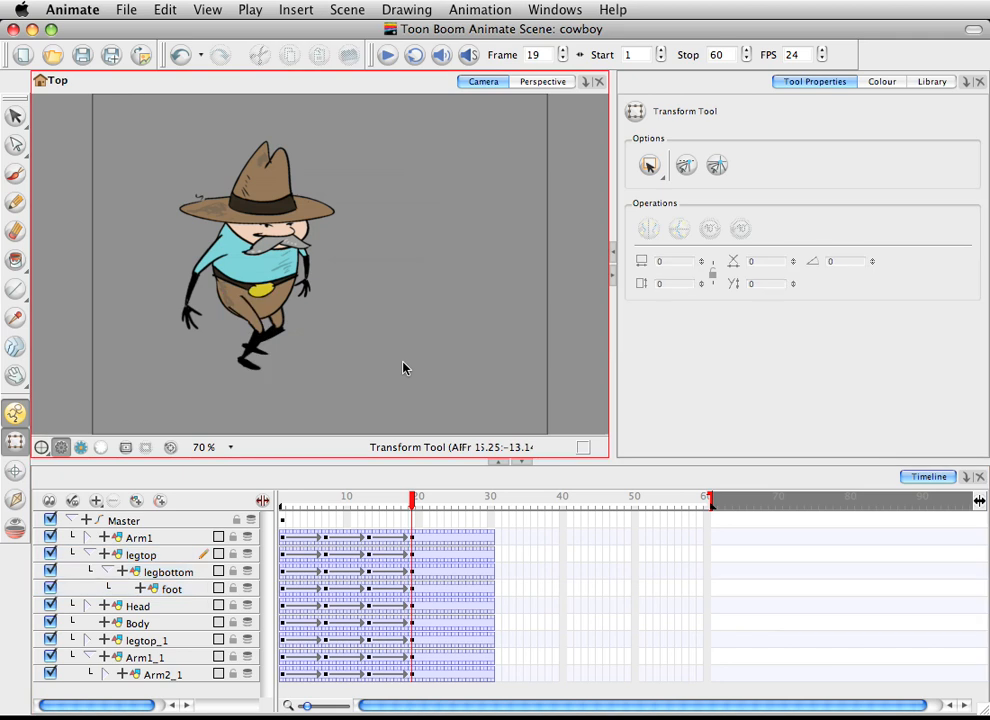
Raise the legtop leg's ankle at frame 19 with the Inverse Kinematics tool so the knee bends, and preview the motion
mouse_move(403, 508)
mouse_down()
mouse_move(300, 504)
mouse_move(415, 515)
mouse_move(288, 520)
mouse_move(409, 517)
mouse_up()
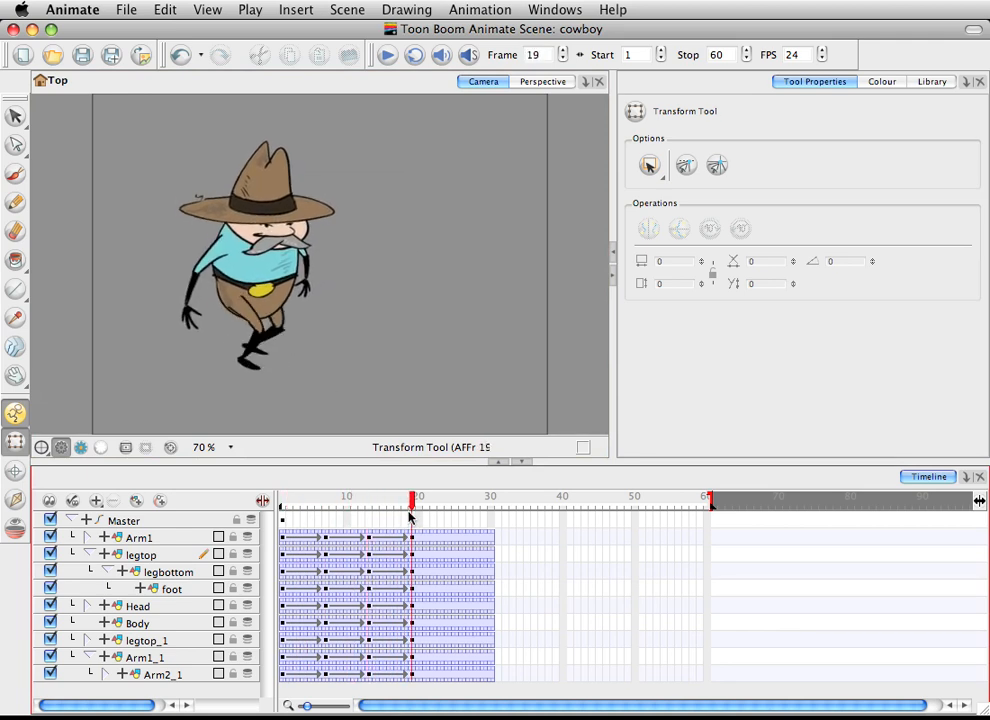
click(247, 318)
key(shift+i)
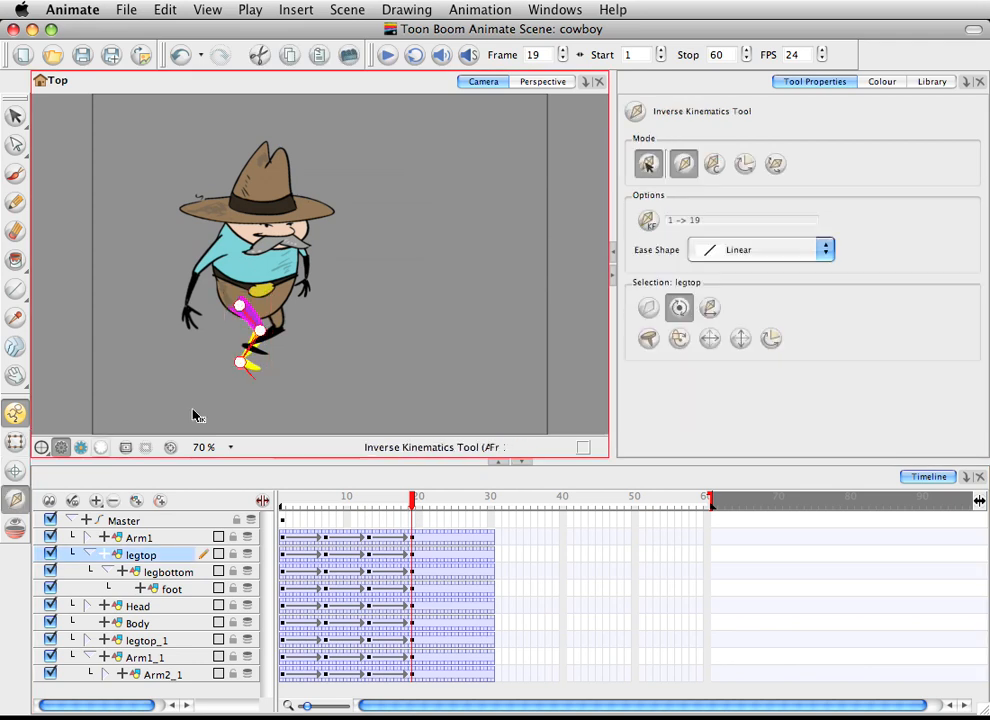
drag(241, 365, 242, 339)
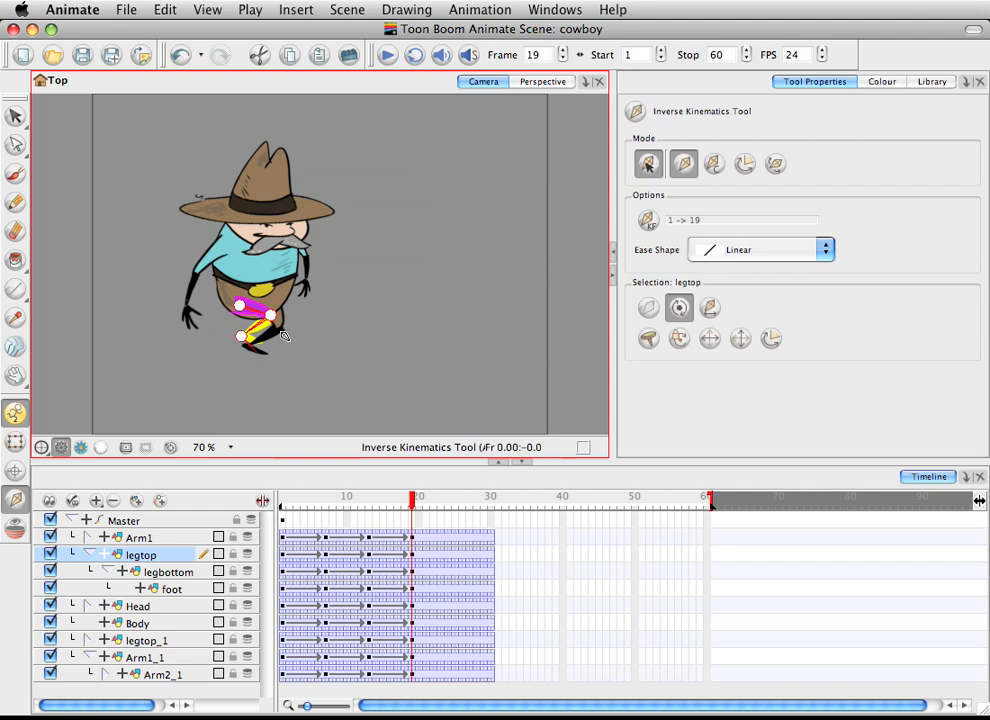
drag(375, 507, 406, 514)
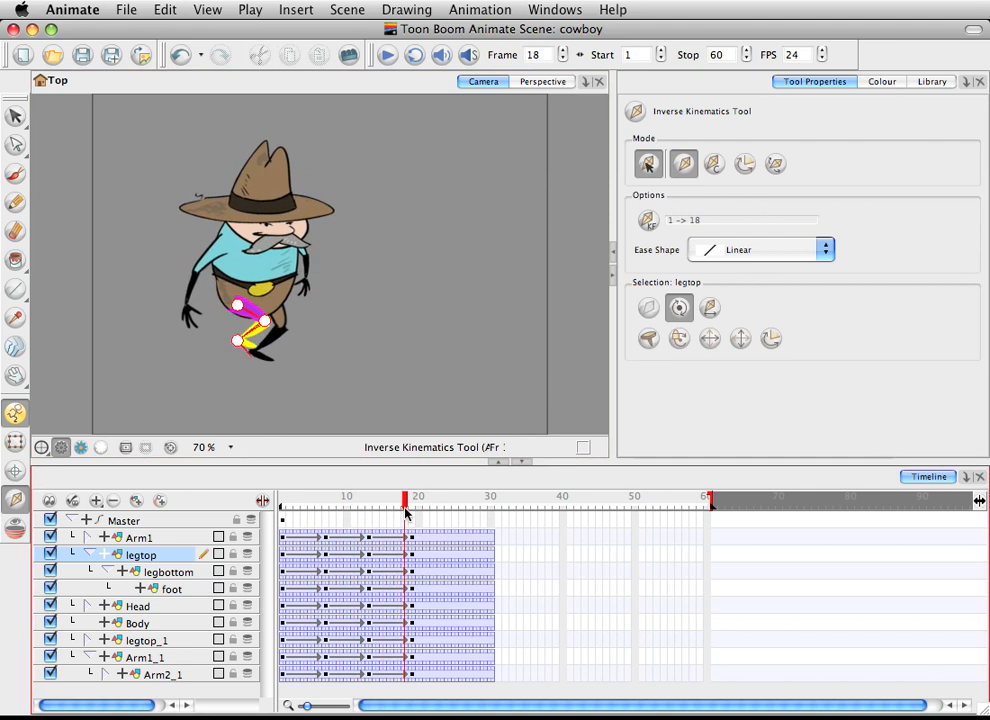
click(14, 124)
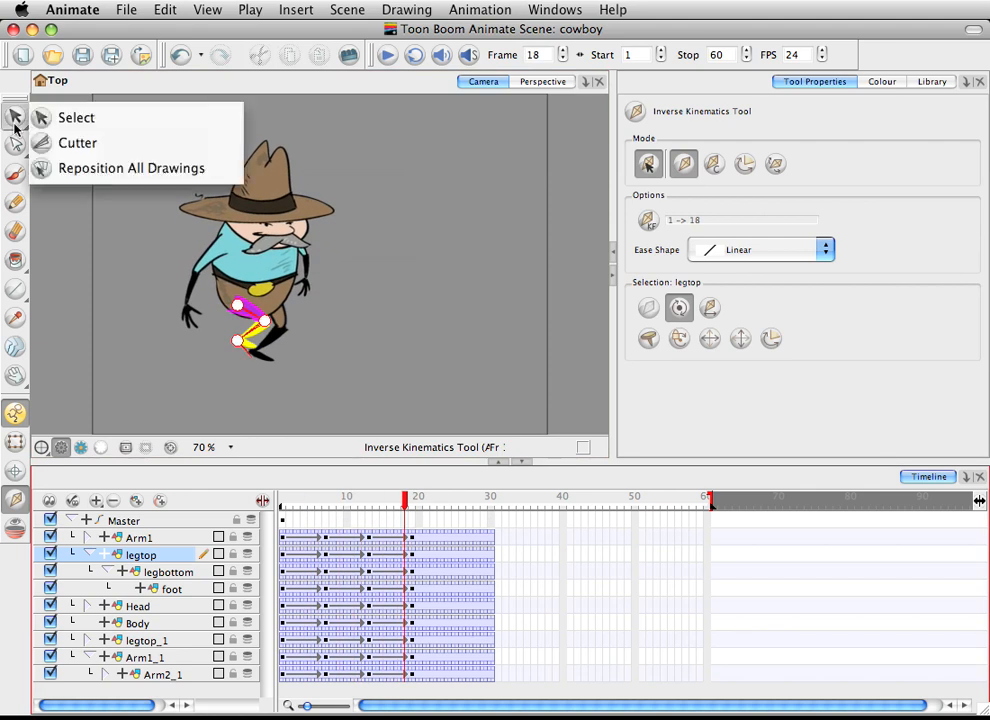
click(148, 333)
click(258, 343)
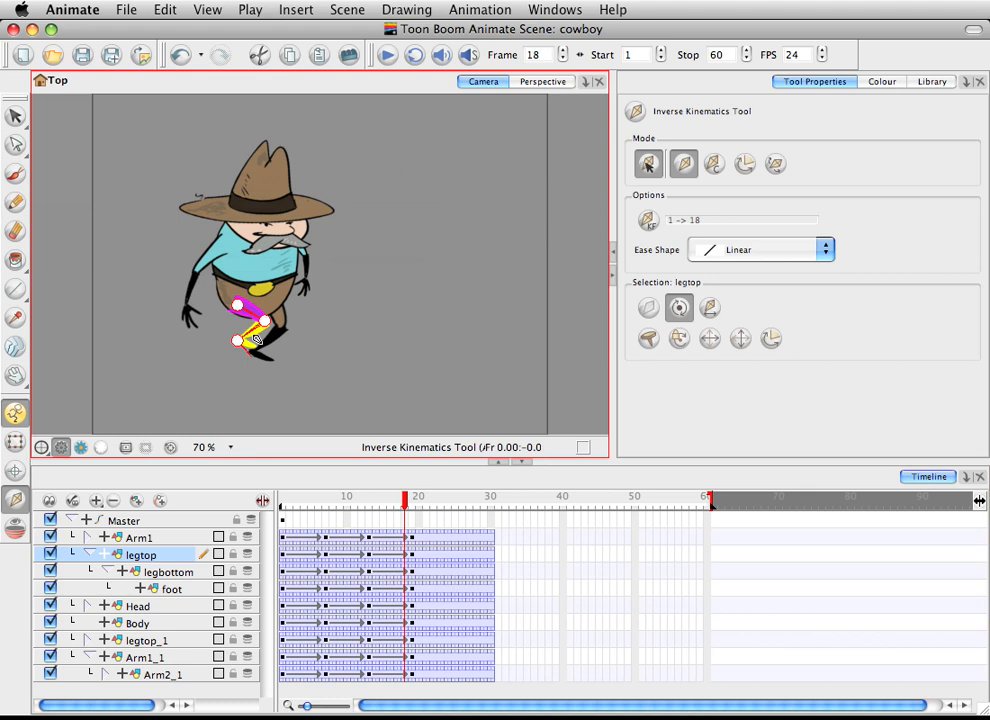
Rotate legbottom slightly backward around the knee at frame 18 with the Transform tool
click(15, 442)
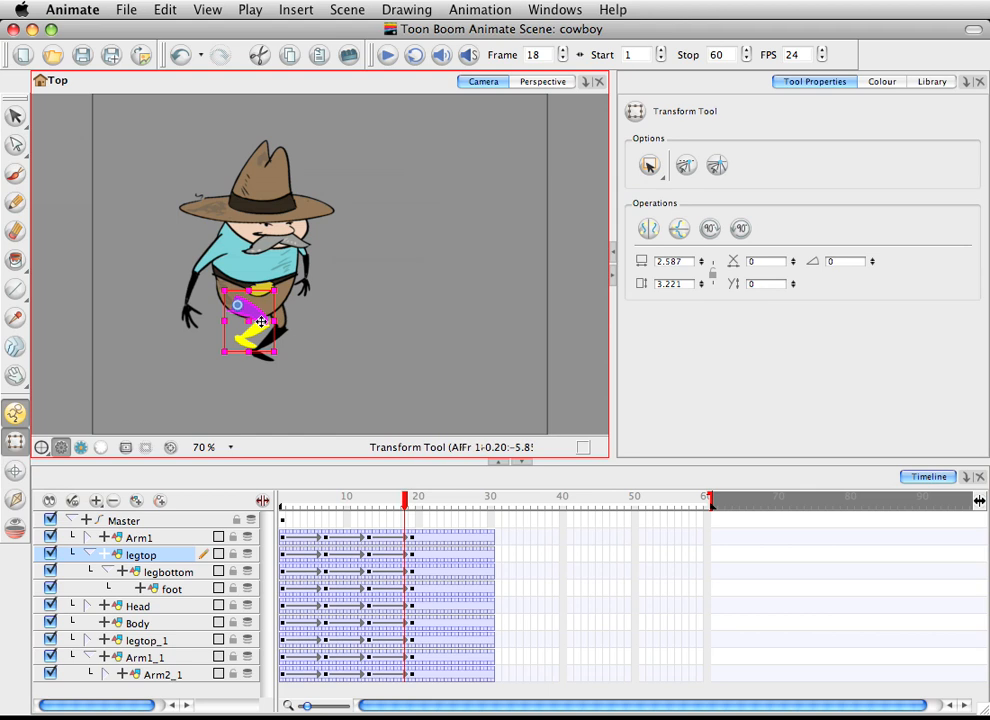
click(311, 342)
click(272, 352)
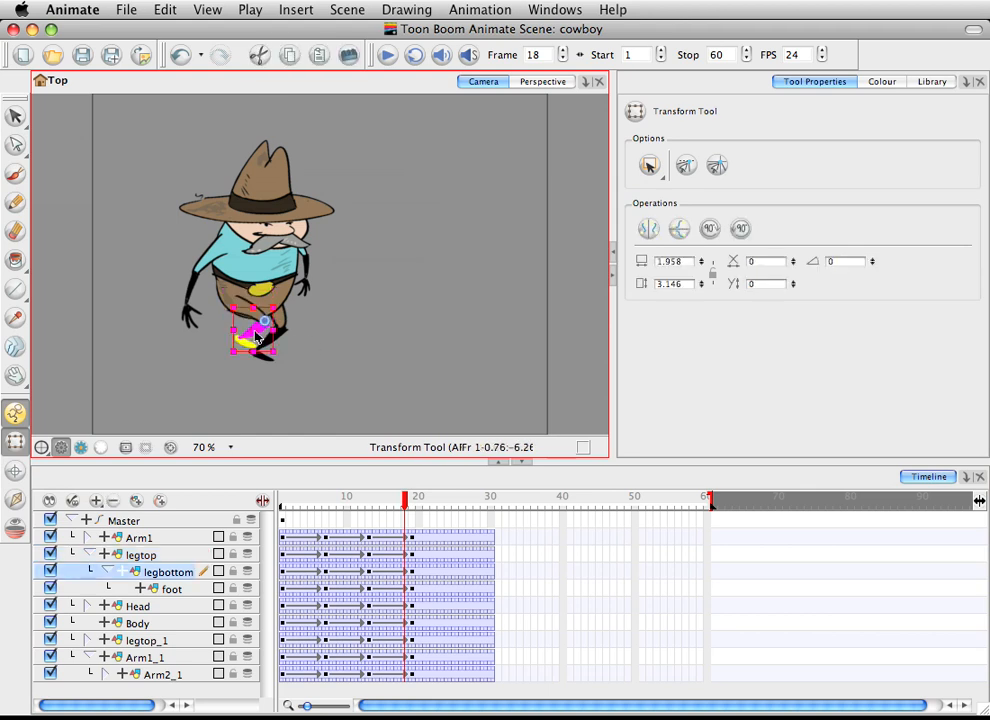
drag(275, 360, 267, 363)
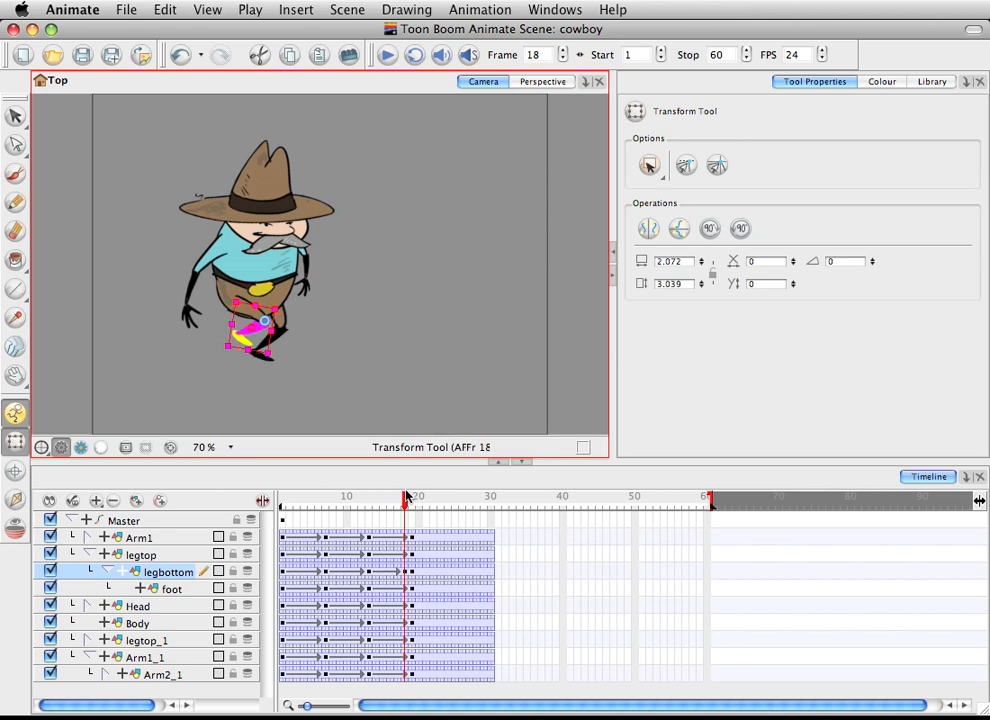
Move the legbottom keyframe from frame 18 to frame 19 and check the pose there
click(411, 573)
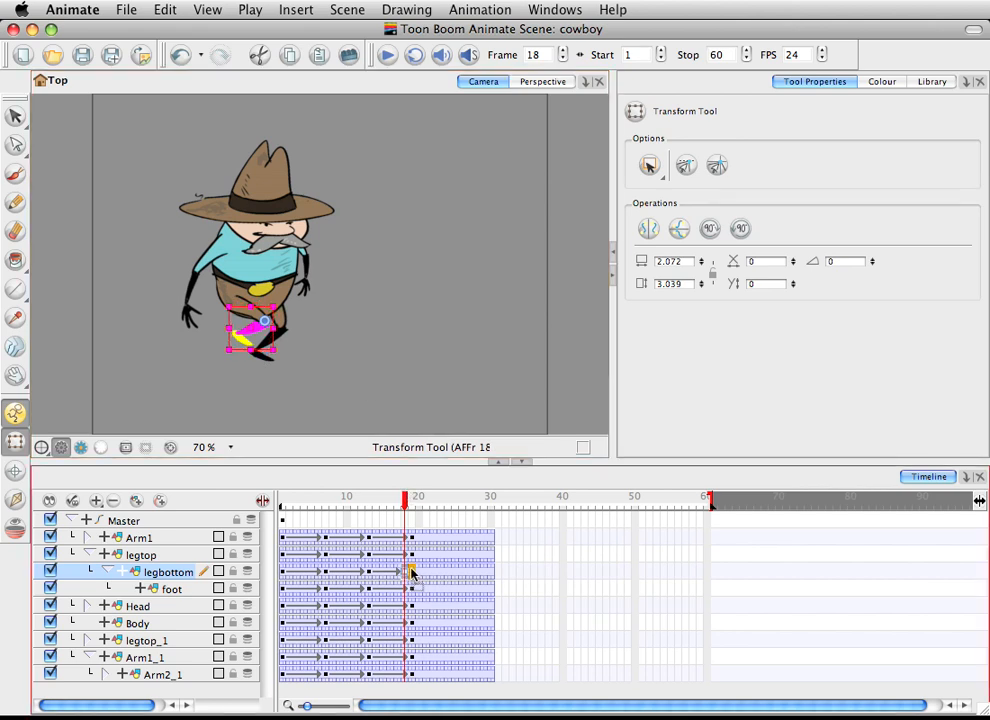
drag(412, 571, 413, 573)
mouse_move(409, 502)
mouse_down()
mouse_move(356, 497)
mouse_move(417, 505)
mouse_move(317, 503)
mouse_move(411, 496)
mouse_move(376, 505)
mouse_move(420, 505)
mouse_move(284, 510)
mouse_move(360, 505)
mouse_move(312, 519)
mouse_move(411, 514)
mouse_up()
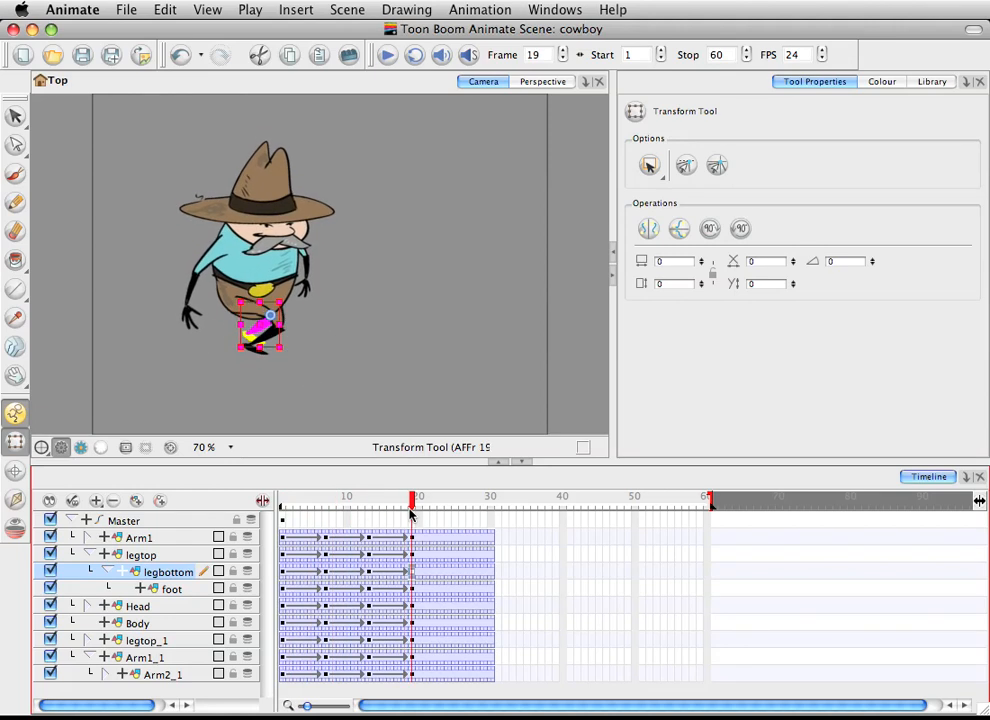
At frame 19, pose Arm1 farther backward and swing the opposite arm's forearm and hand forward with the Inverse Kinematics tool
click(208, 260)
click(15, 497)
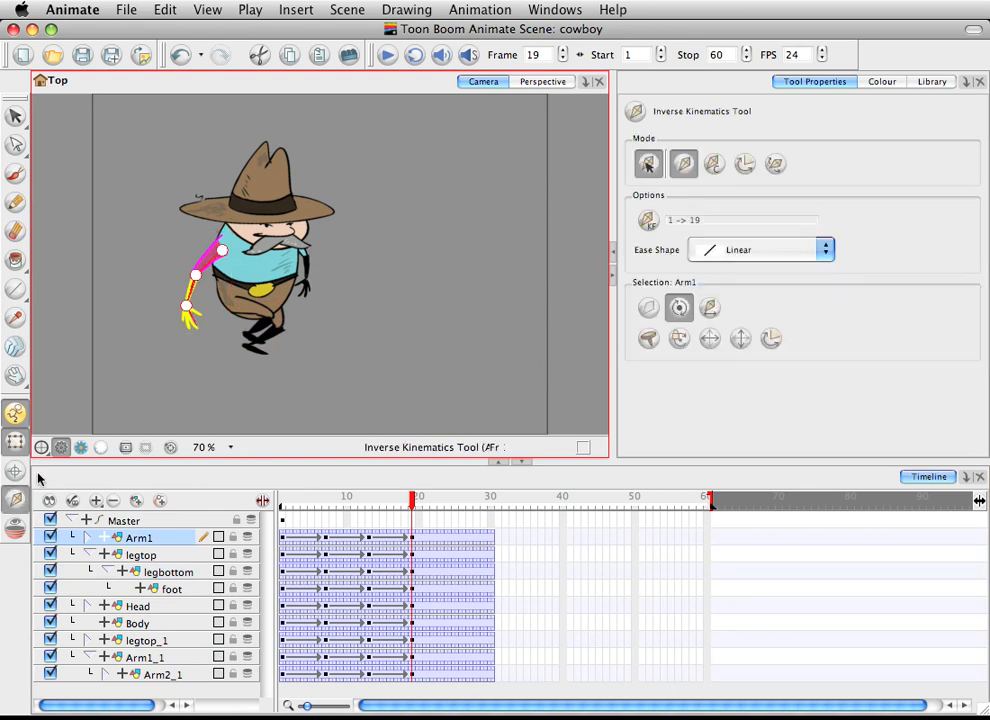
drag(188, 312, 177, 297)
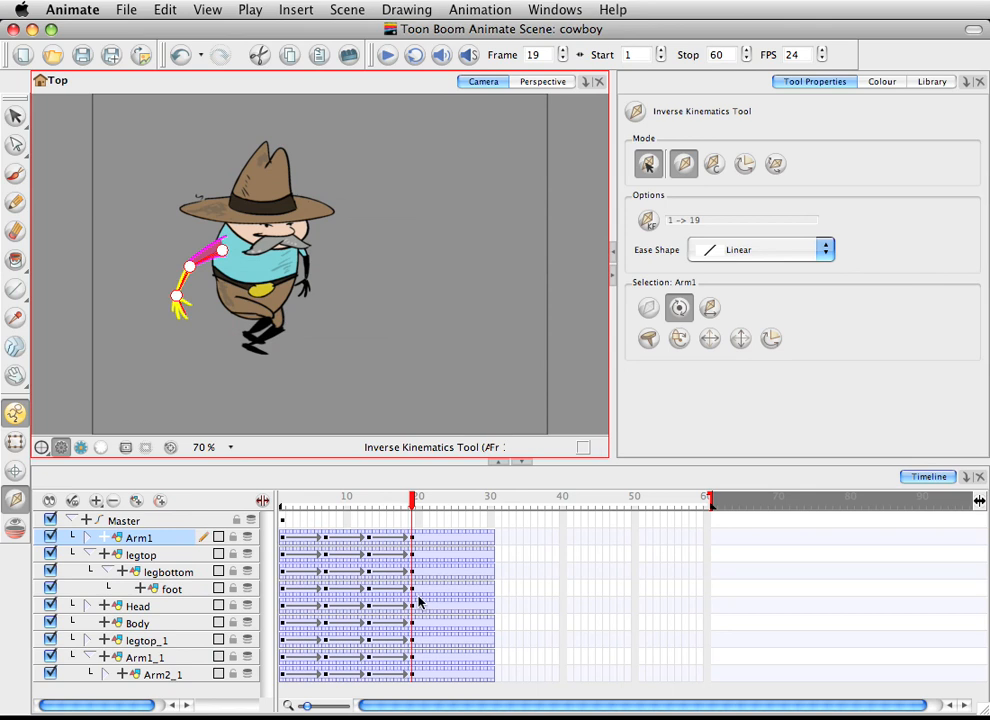
click(309, 284)
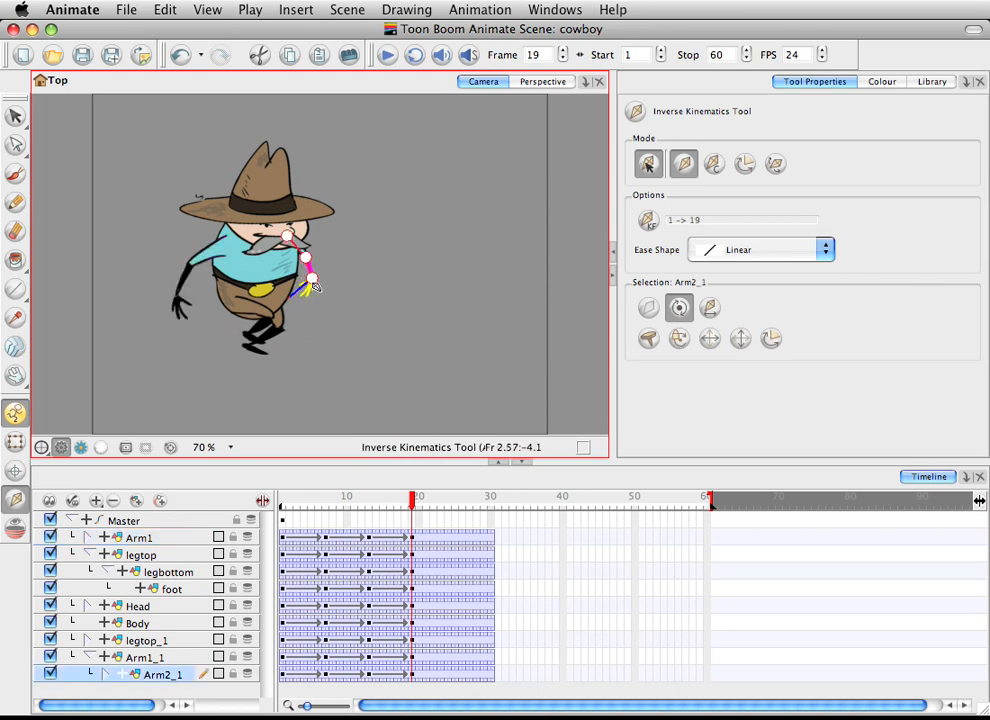
drag(301, 295, 322, 283)
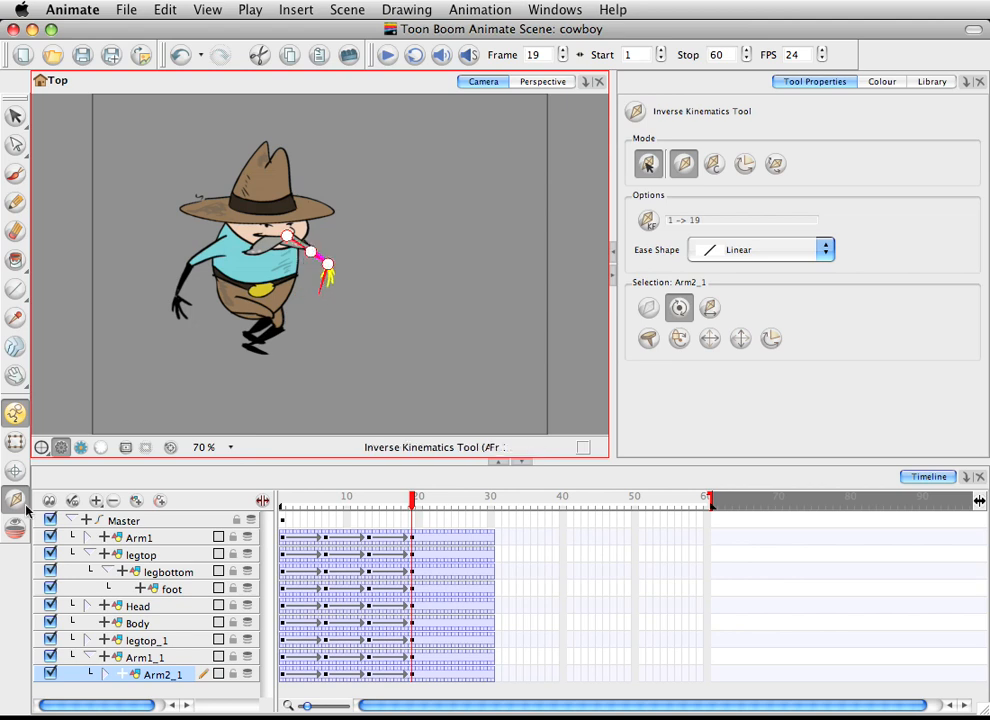
Shift the whole Arm1_1 arm slightly forward at frame 19 with the Transform tool
click(15, 441)
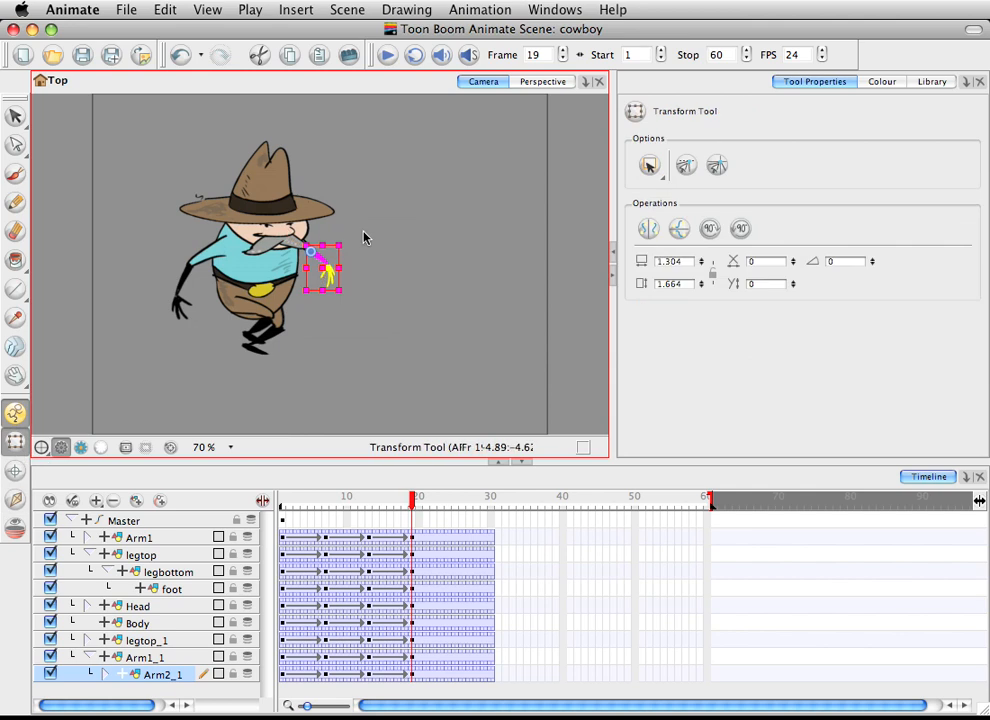
click(87, 539)
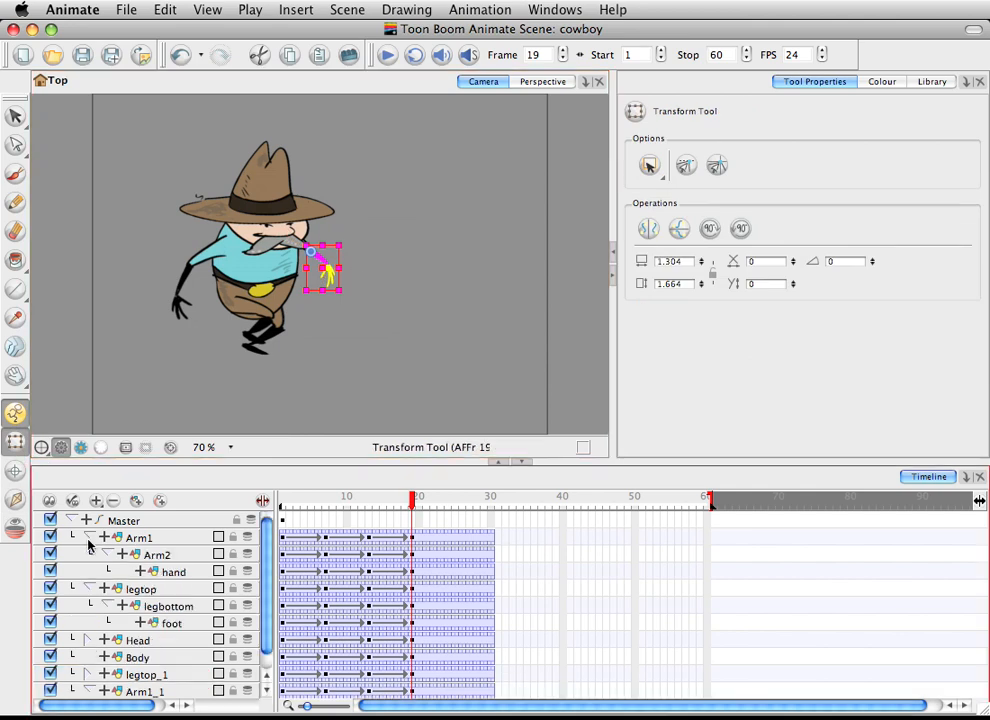
click(165, 537)
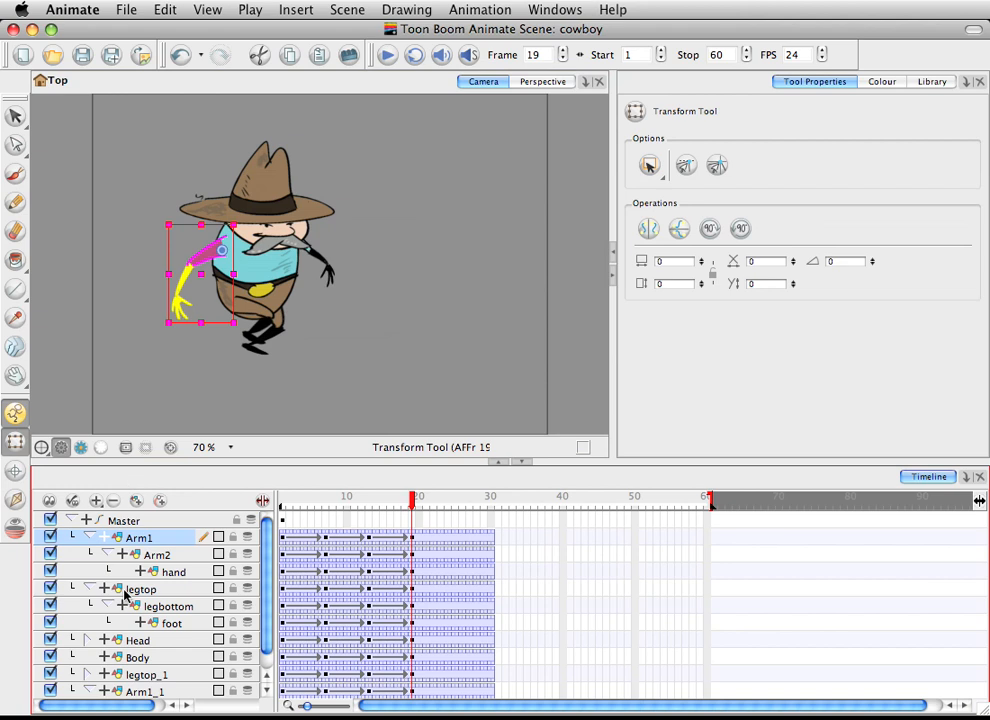
click(101, 536)
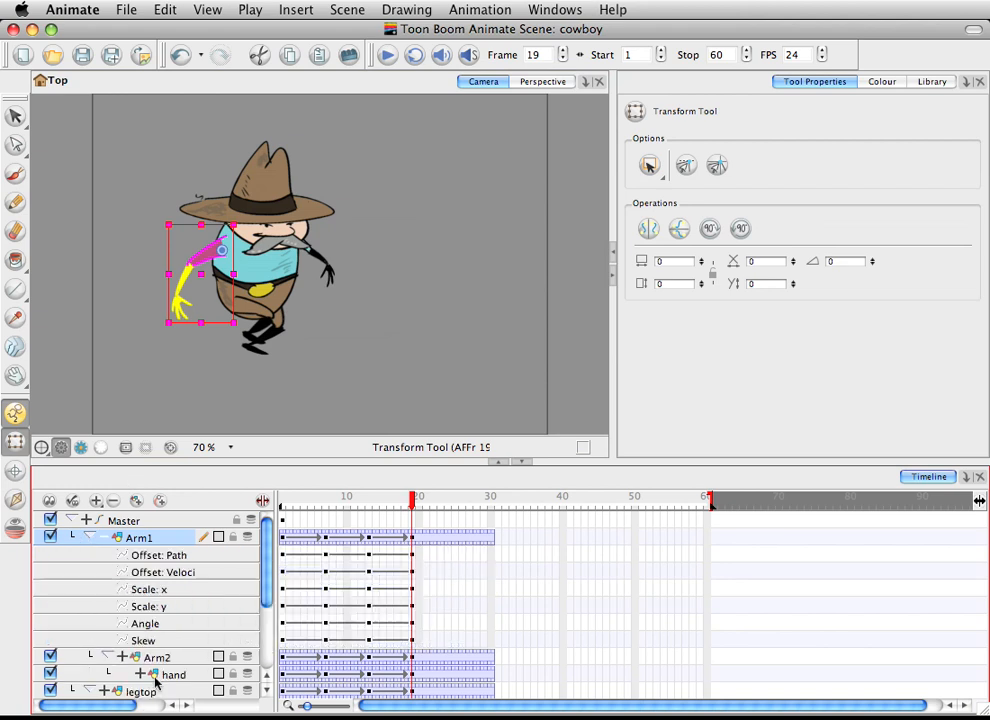
click(87, 536)
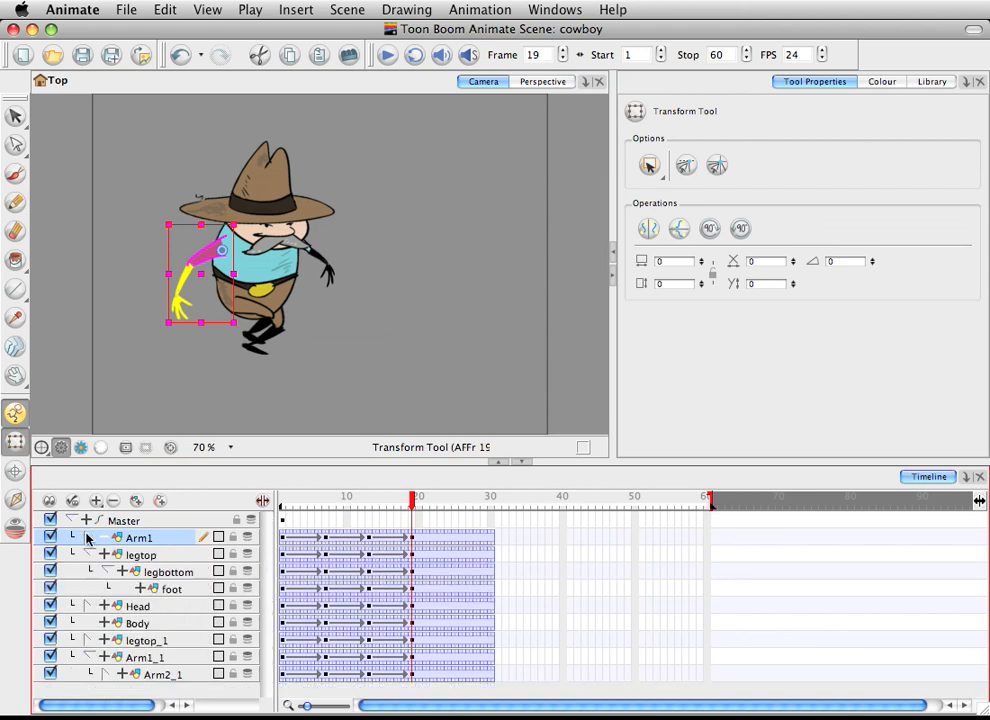
click(142, 658)
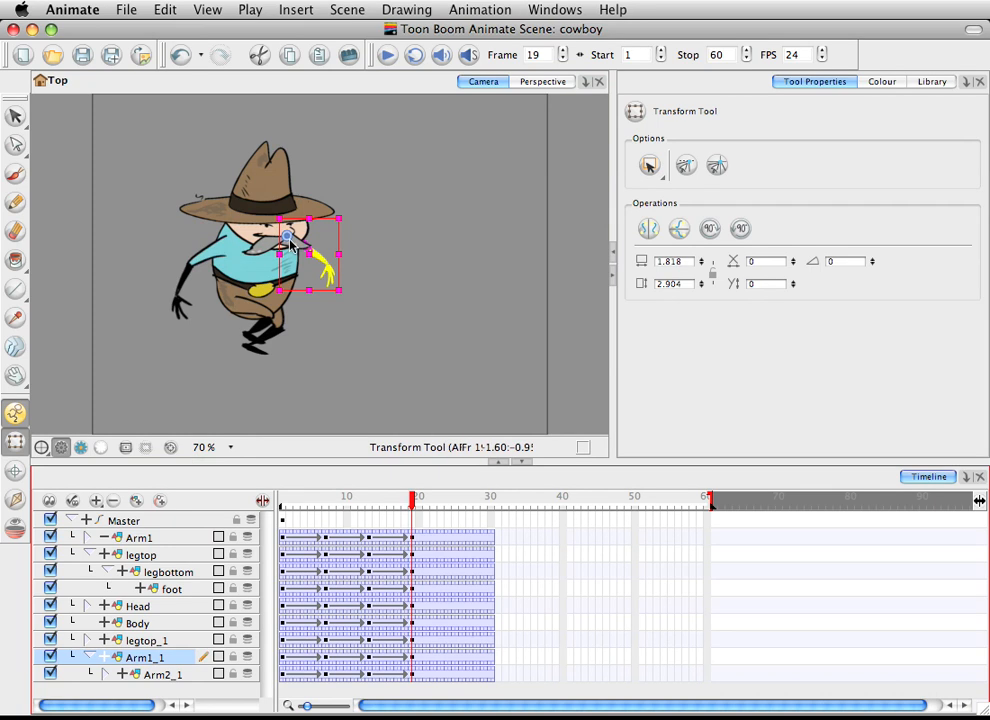
drag(304, 247, 310, 247)
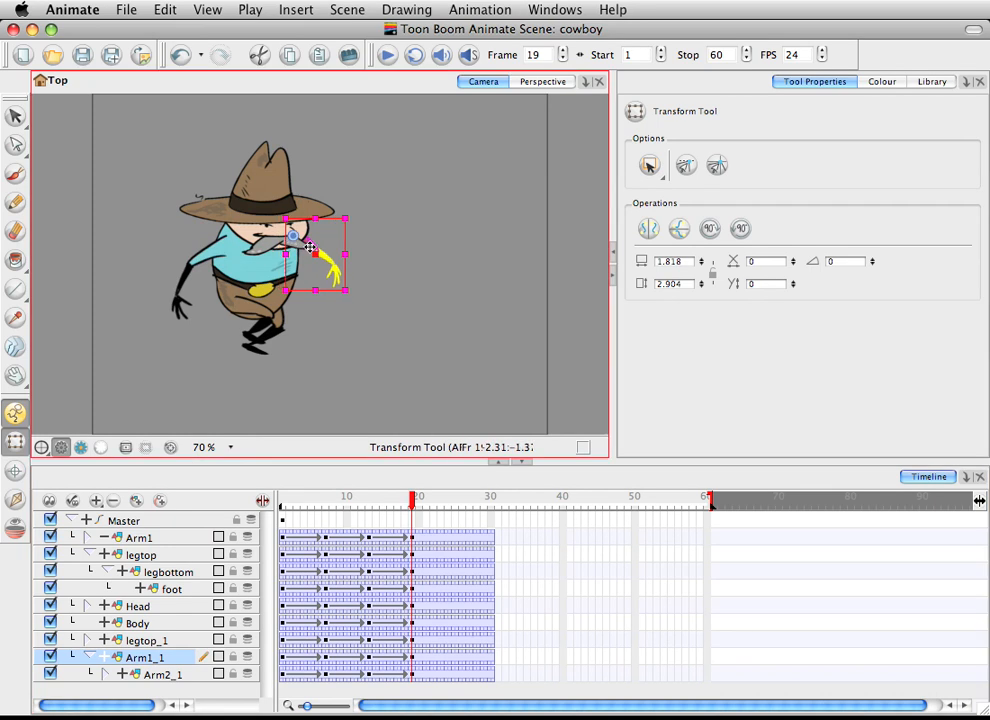
Preview the motion from frame 1 and copy the frame 1 keyframes of all the character's layers, Arm1 through Arm2_1
click(285, 499)
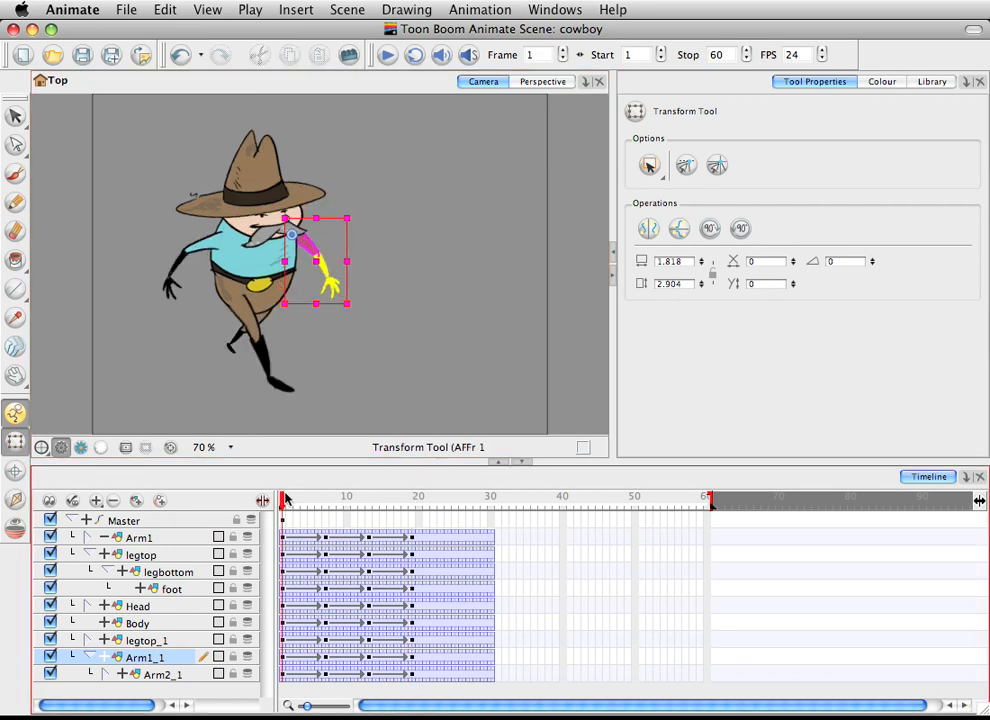
drag(303, 500, 449, 671)
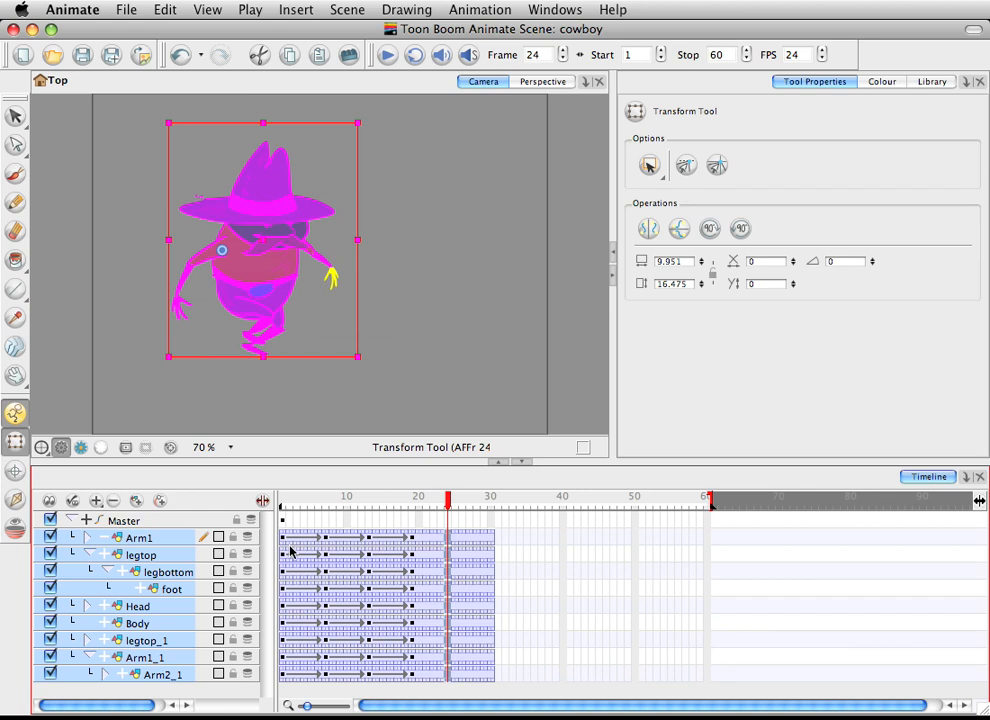
drag(283, 541, 283, 663)
right_click(283, 676)
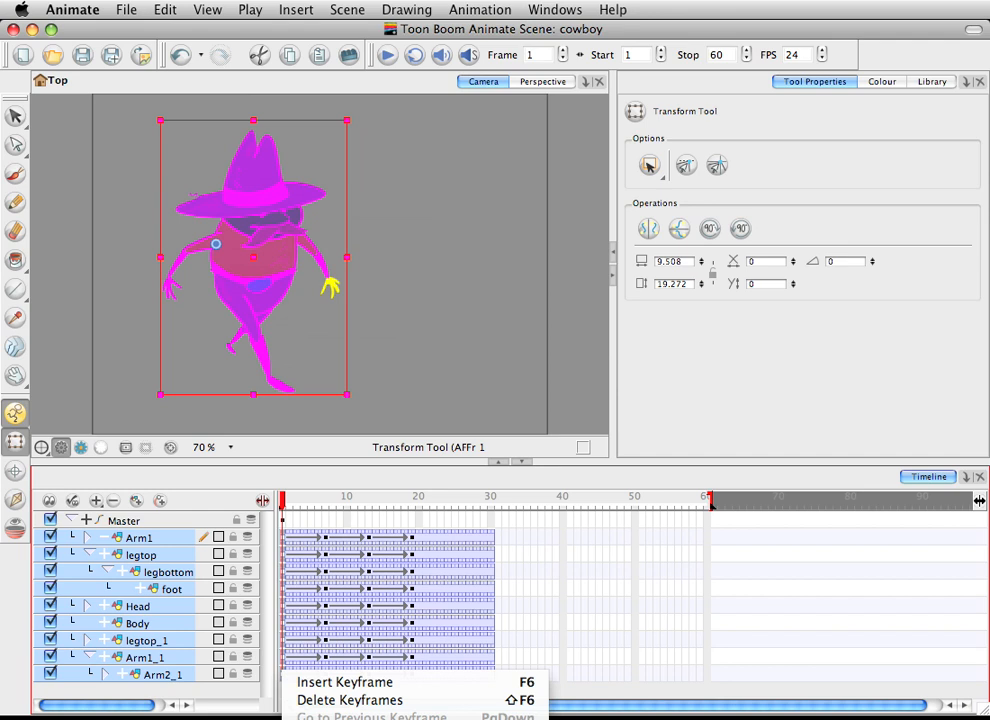
click(345, 718)
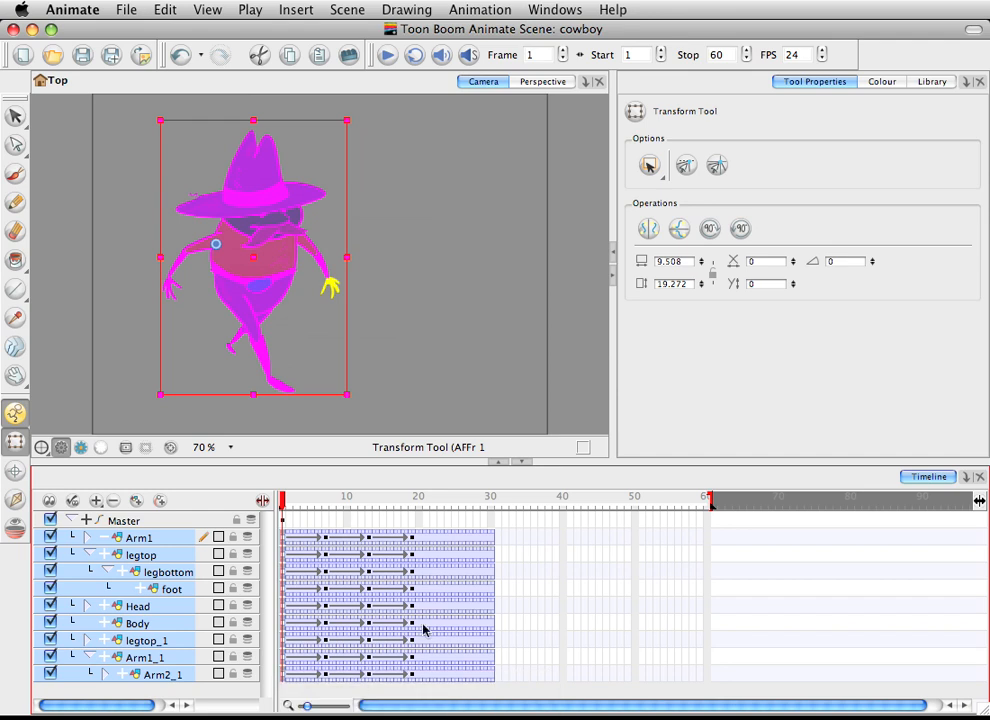
Paste the copied frame 1 keyframes at frame 24 on all the character's layers and scrub to check the return to the starting pose
drag(449, 540, 453, 606)
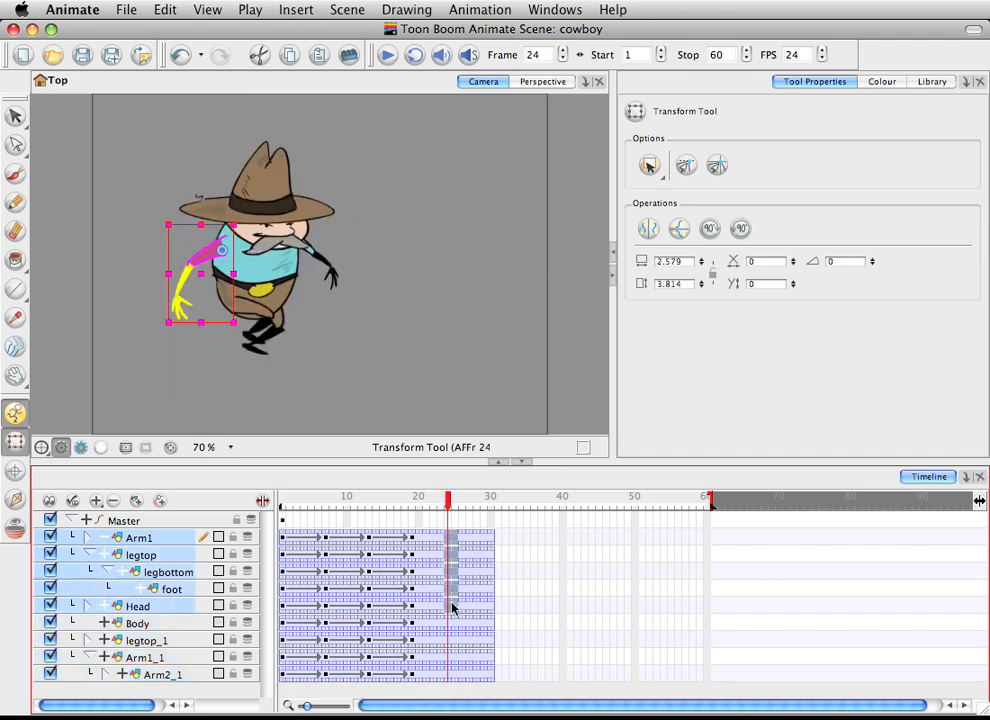
click(513, 606)
click(441, 538)
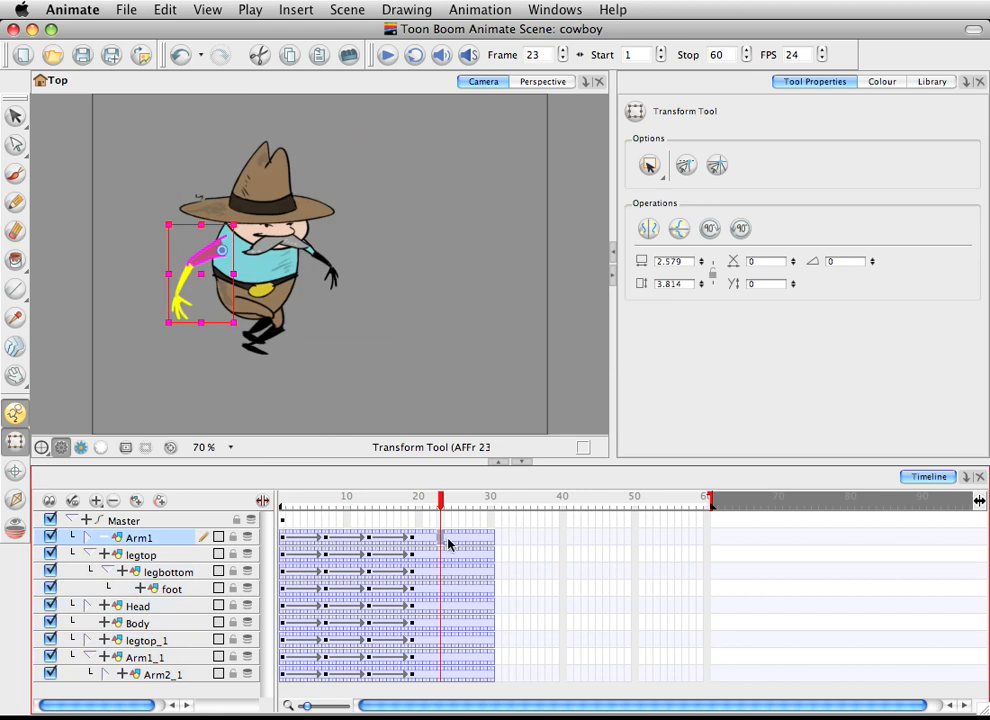
drag(449, 538, 448, 673)
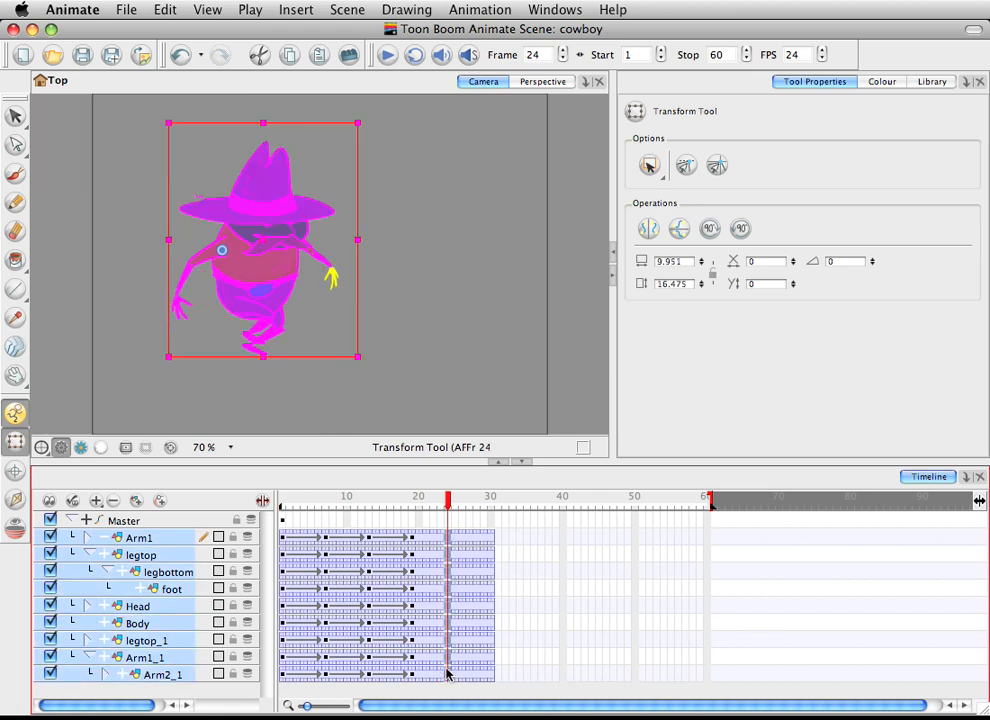
click(478, 9)
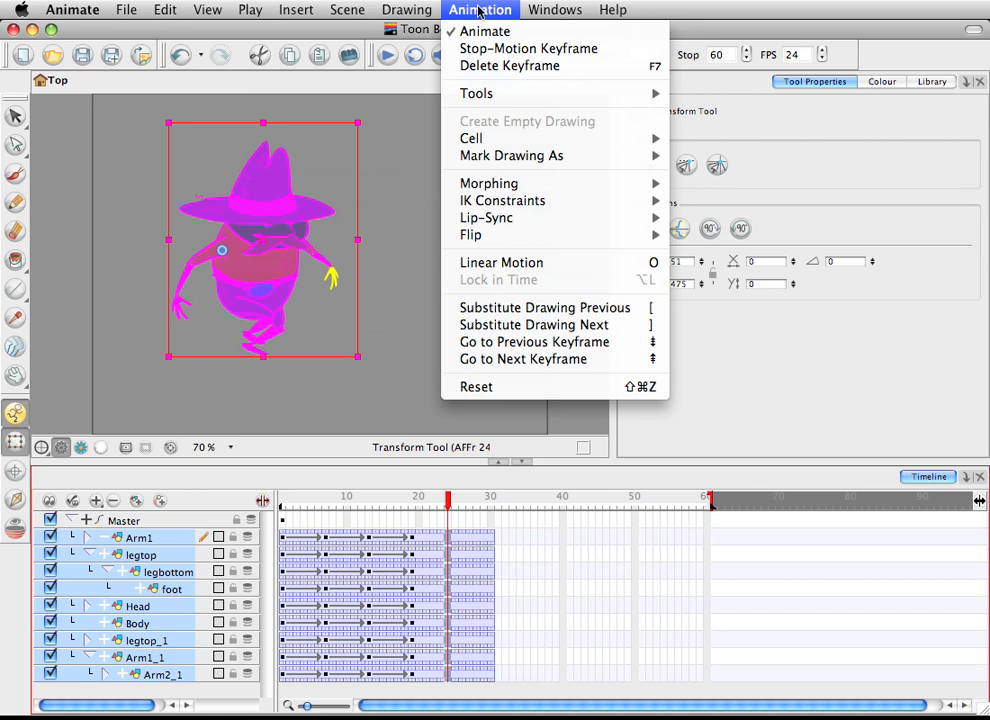
mouse_move(513, 140)
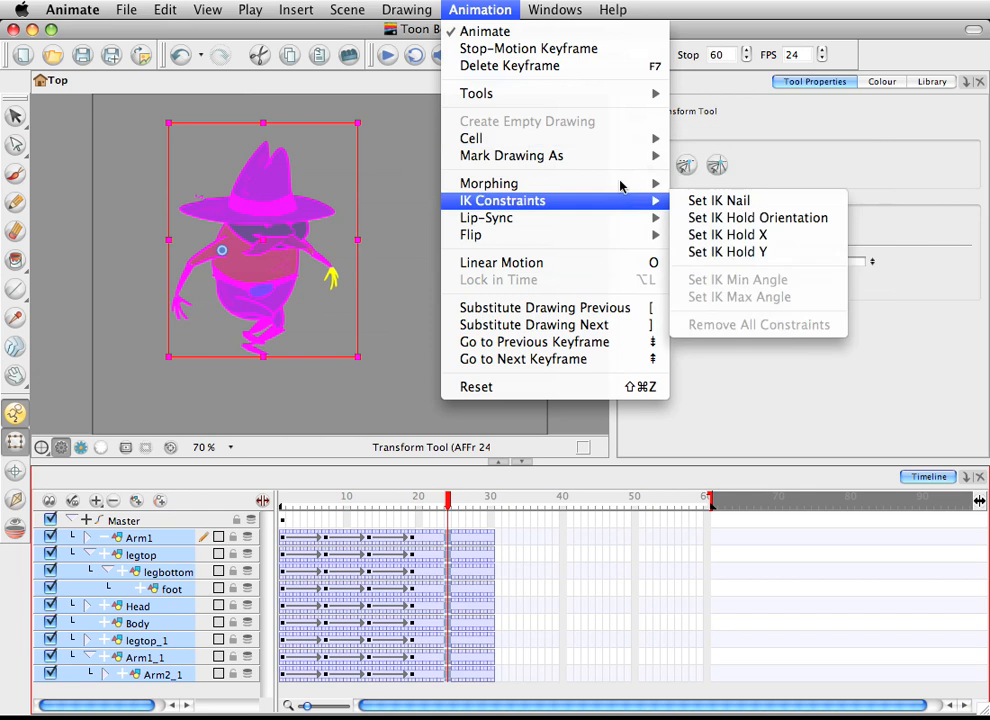
mouse_move(604, 97)
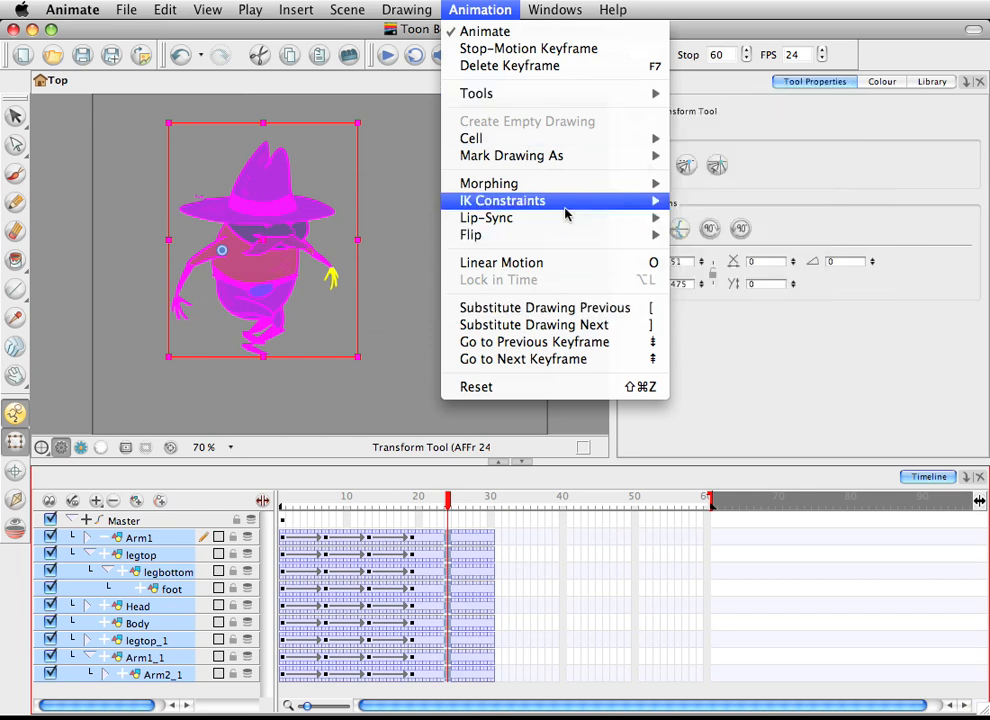
mouse_move(575, 183)
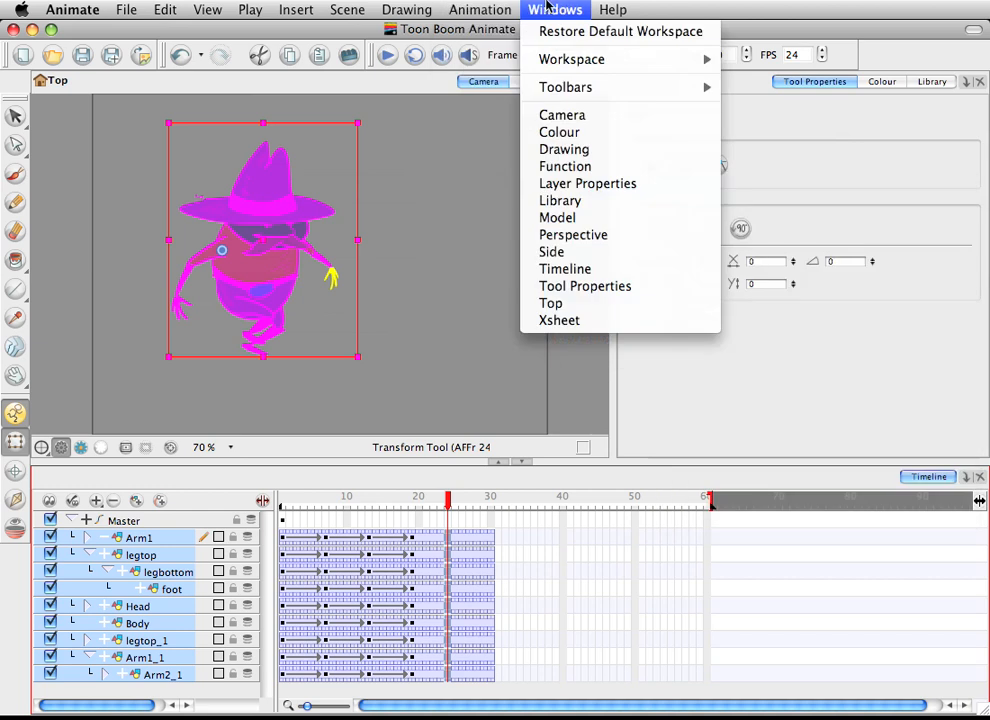
click(510, 9)
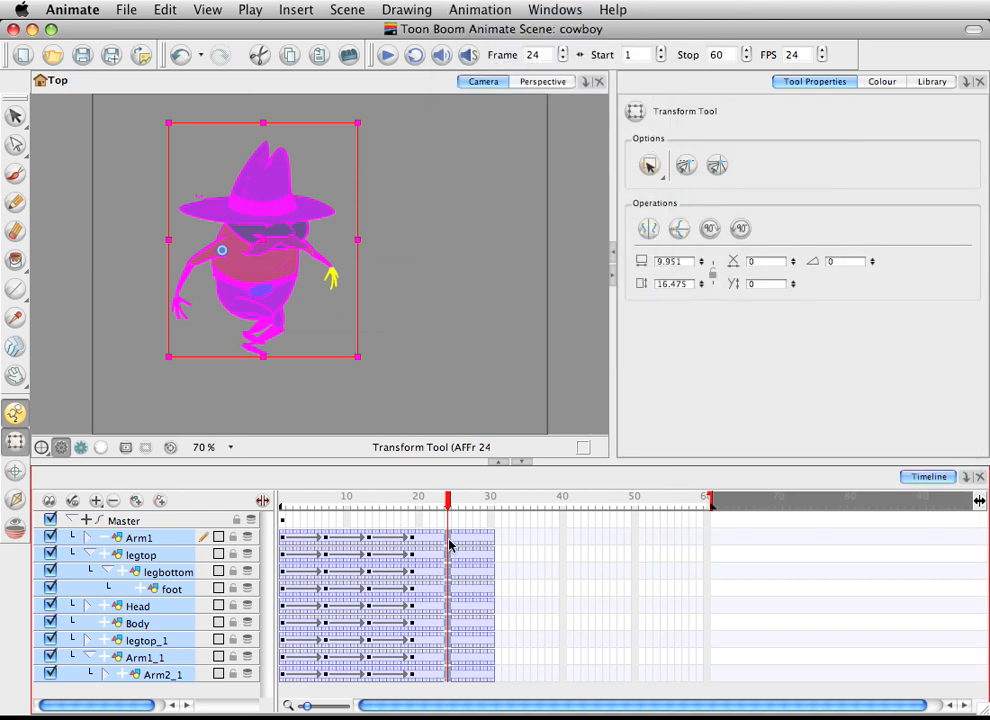
right_click(448, 541)
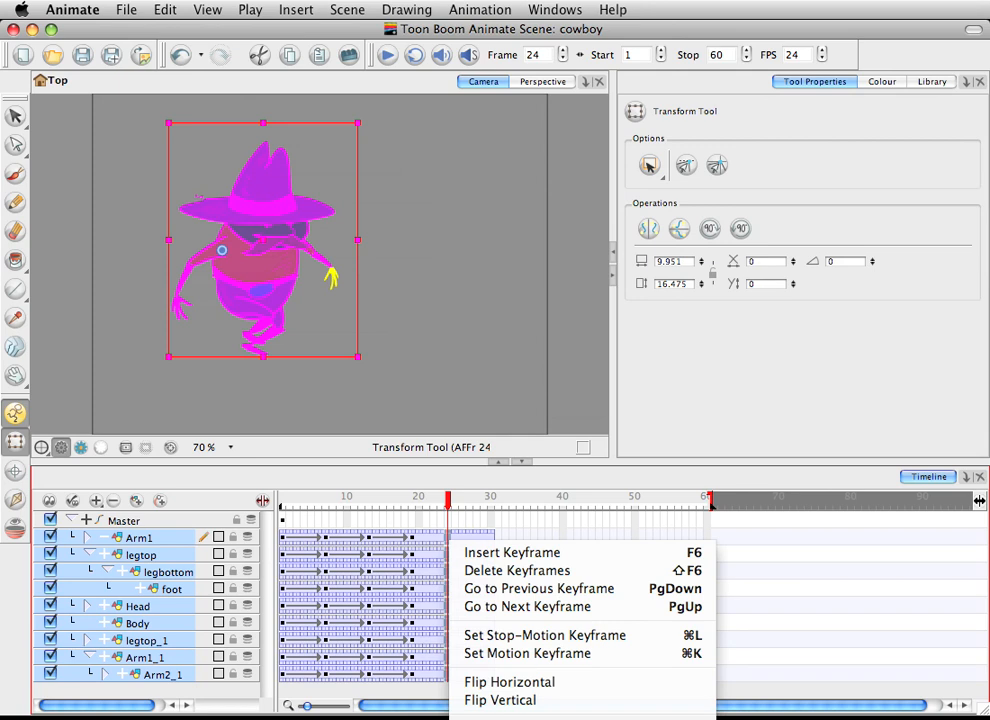
click(505, 717)
drag(366, 499, 449, 504)
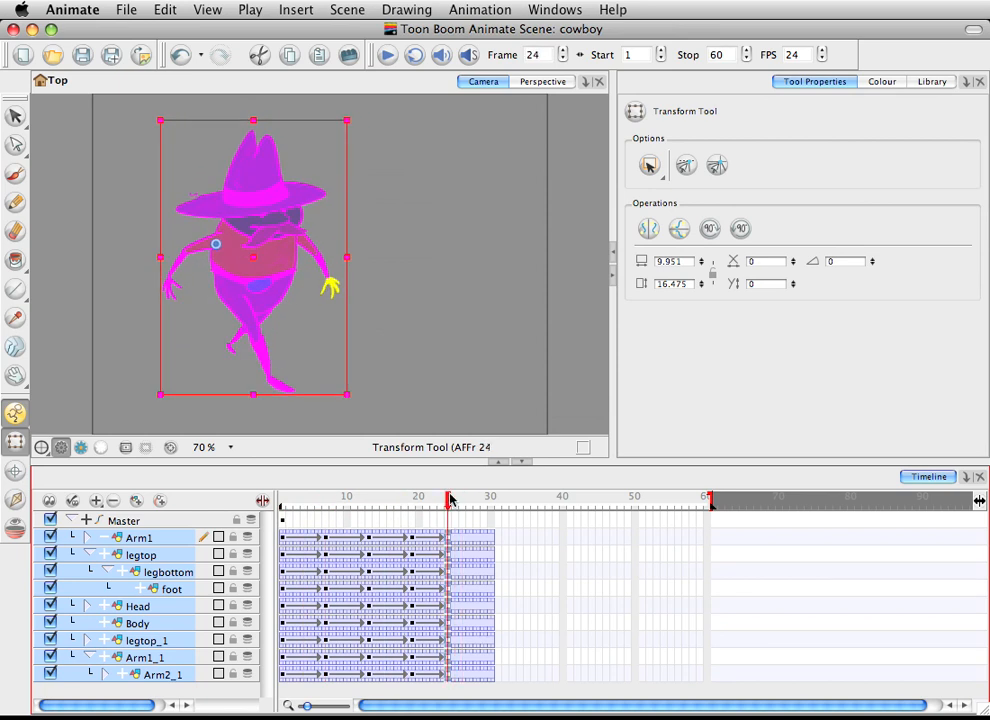
Nudge the Head slightly down at frame 19 and preview the movement up to frame 23
click(288, 507)
drag(288, 507, 416, 493)
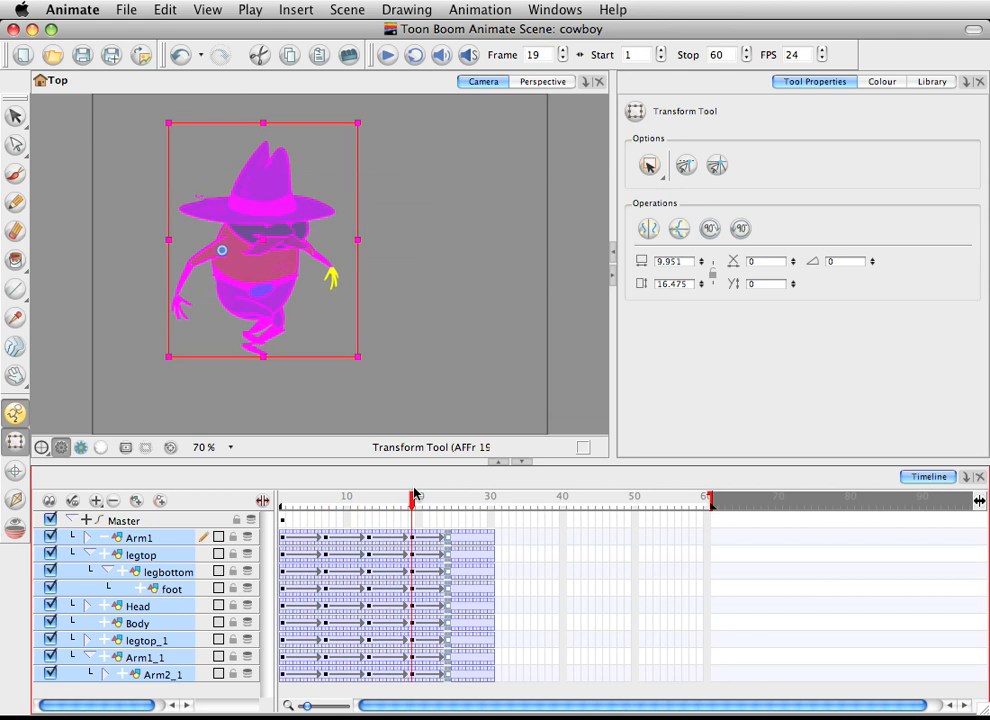
click(393, 290)
click(256, 235)
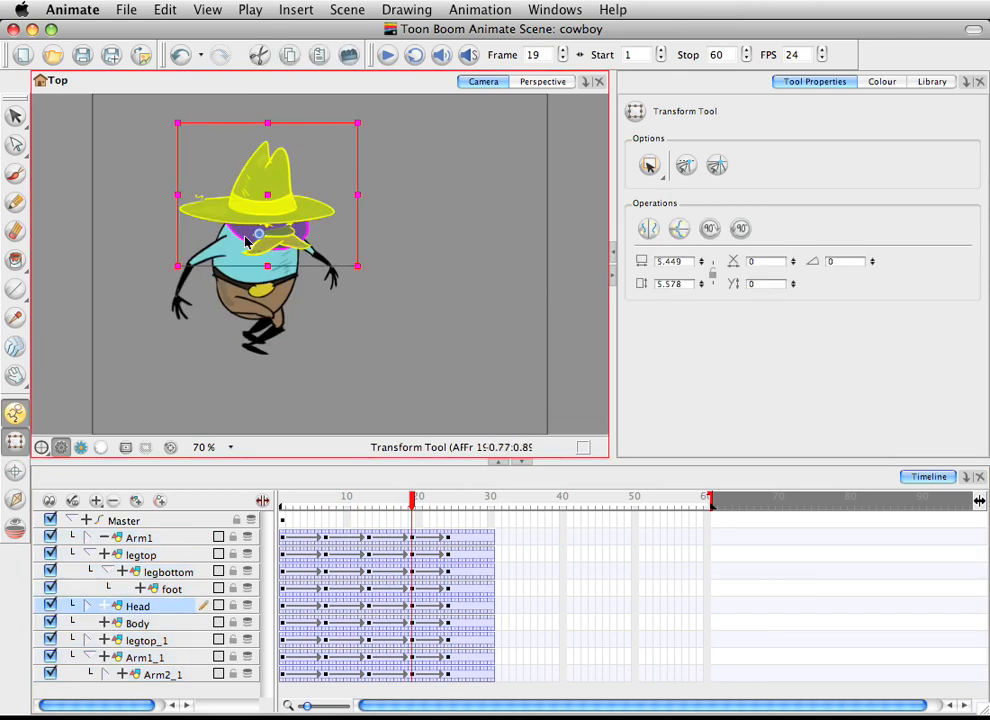
key(Down)
key(Down)
key(Down)
key(Down)
key(Down)
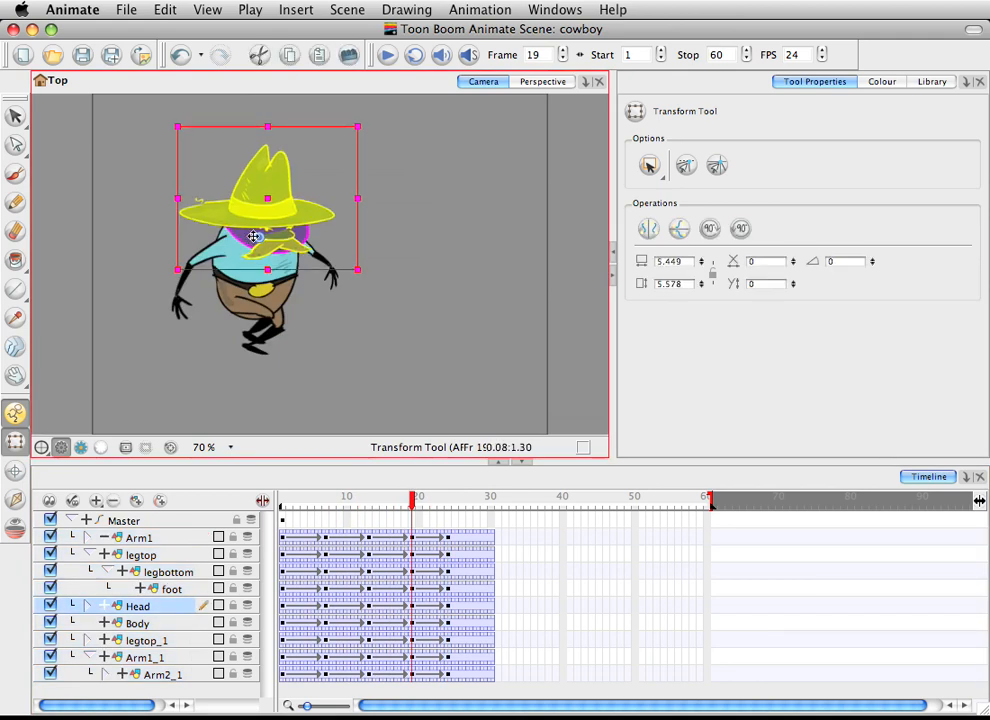
drag(412, 497, 442, 490)
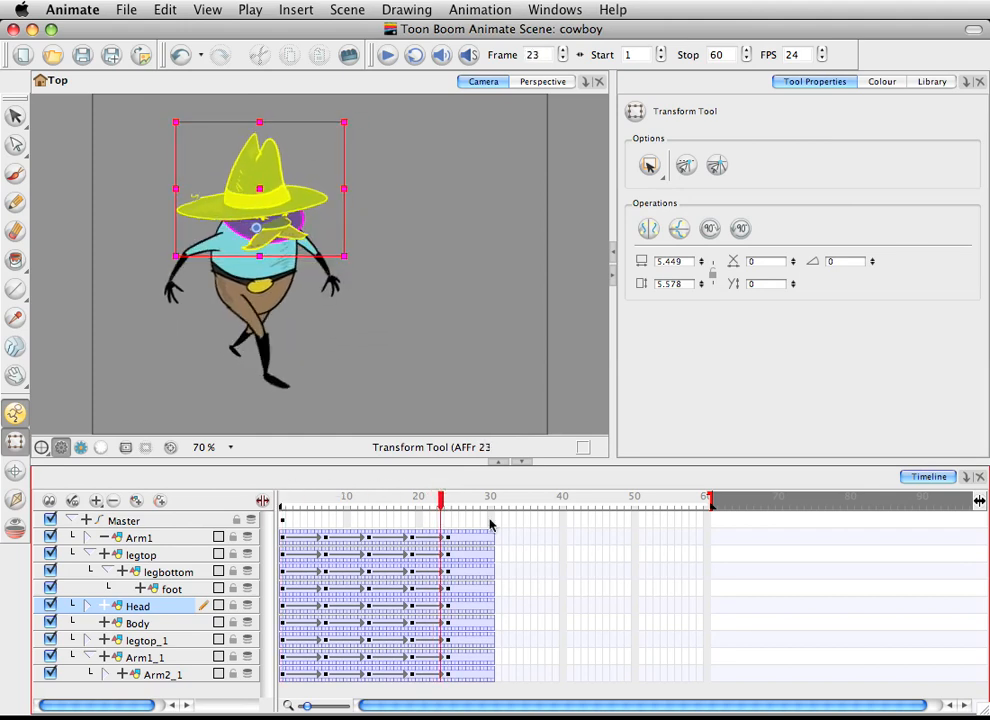
Remove the leftover exposed cells after frame 24 on all the character's layers
click(493, 535)
drag(493, 537, 457, 688)
right_click(463, 661)
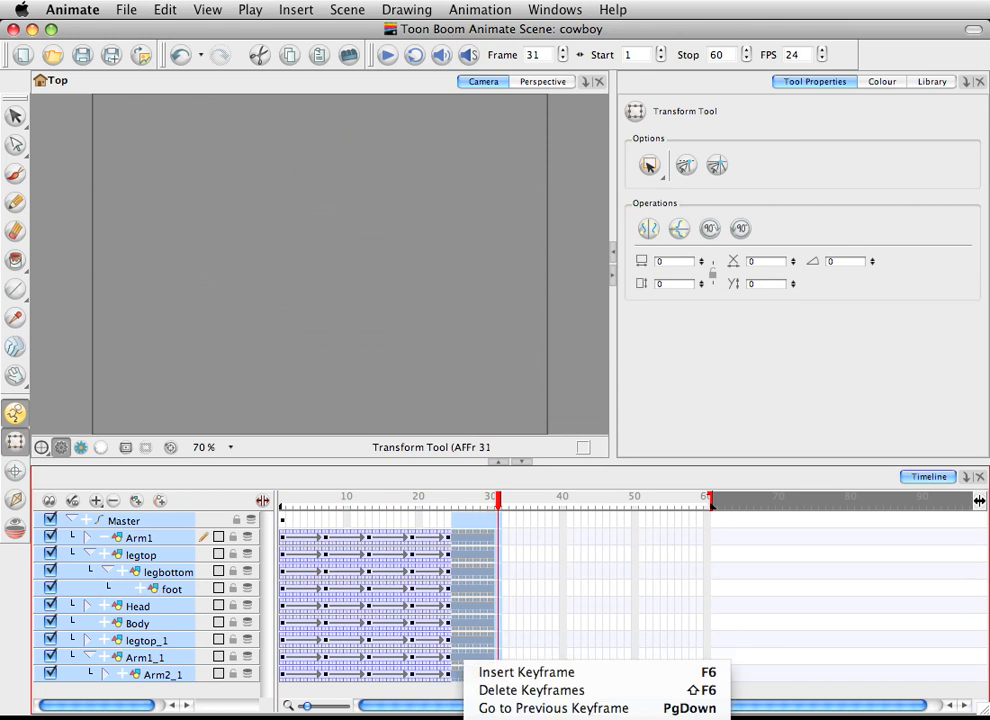
click(530, 718)
click(602, 588)
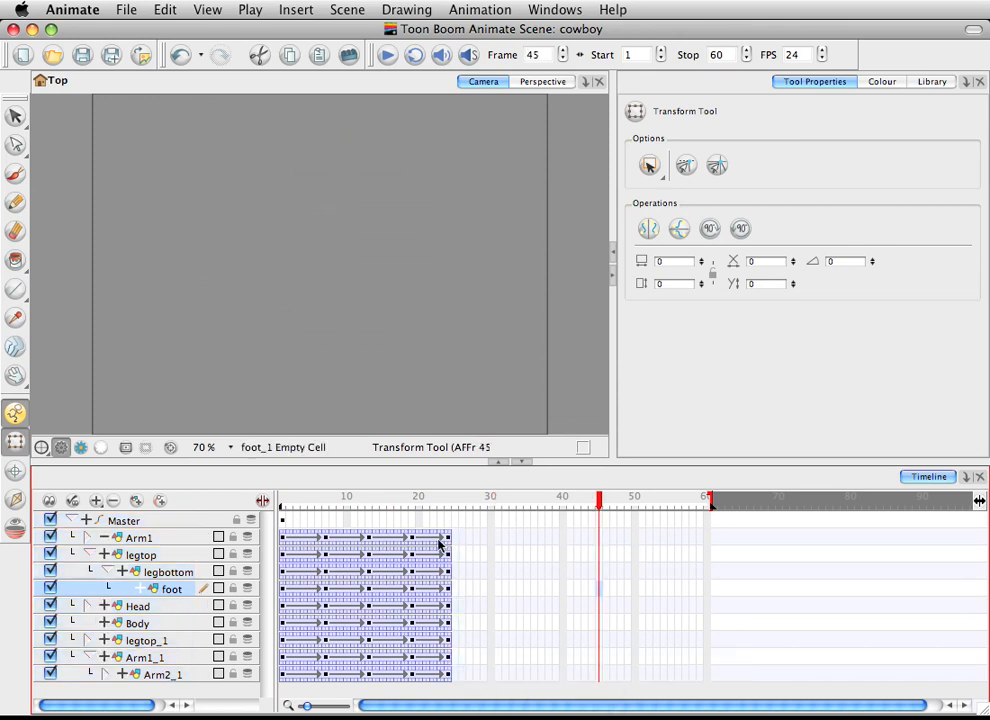
Insert keyframes at frame 23 on all the character's layers and remove the duplicate pose at frame 24
drag(440, 540, 442, 685)
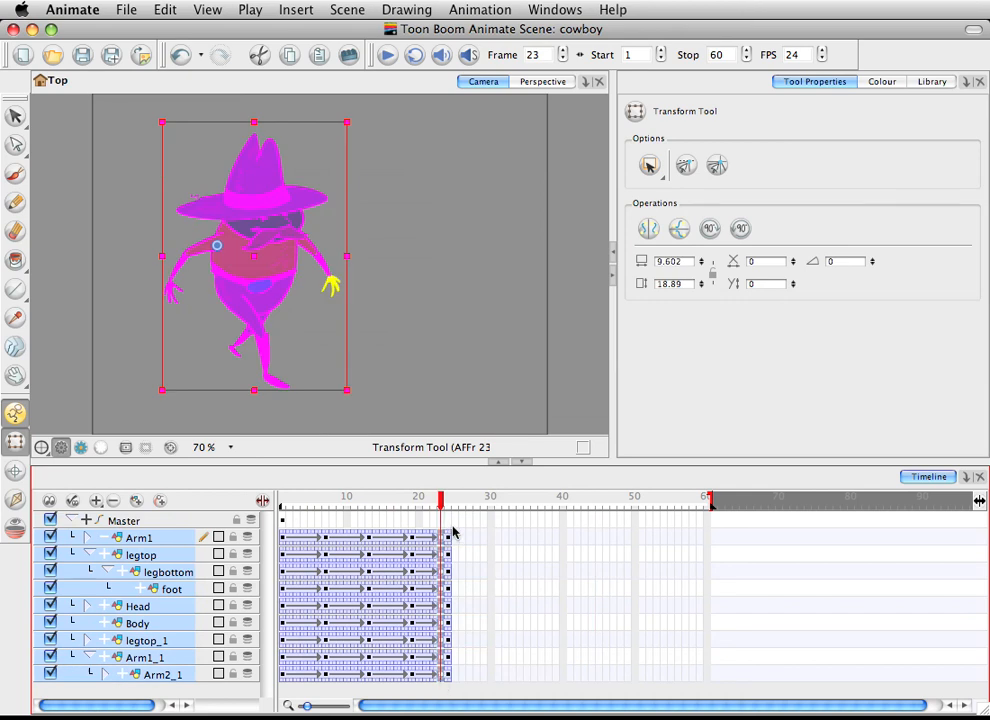
drag(463, 535, 449, 675)
right_click(449, 675)
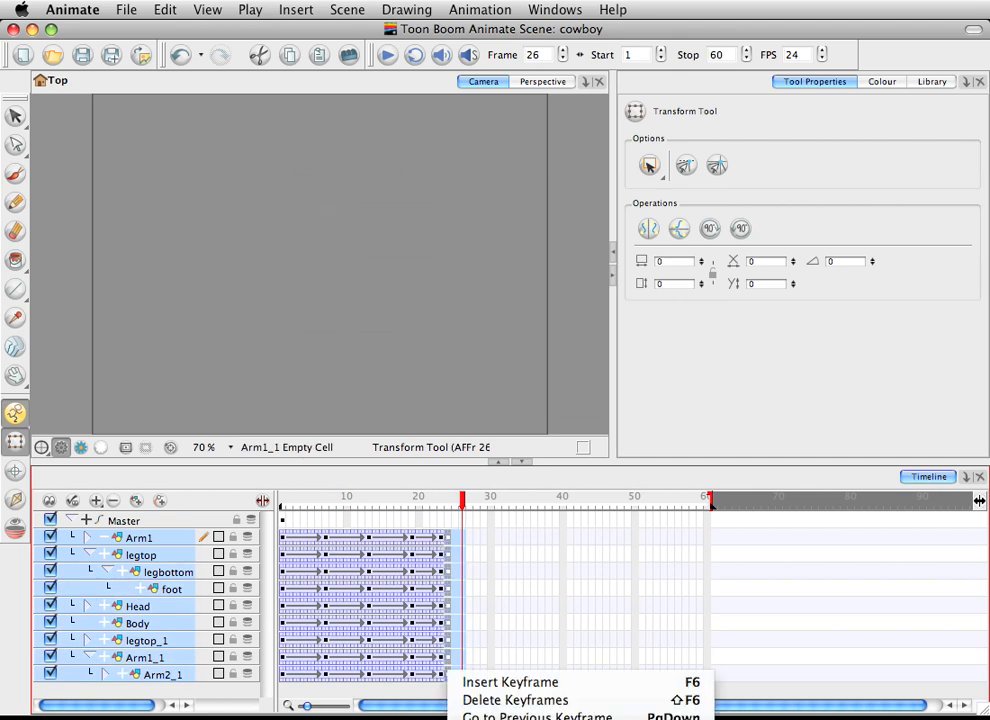
click(514, 700)
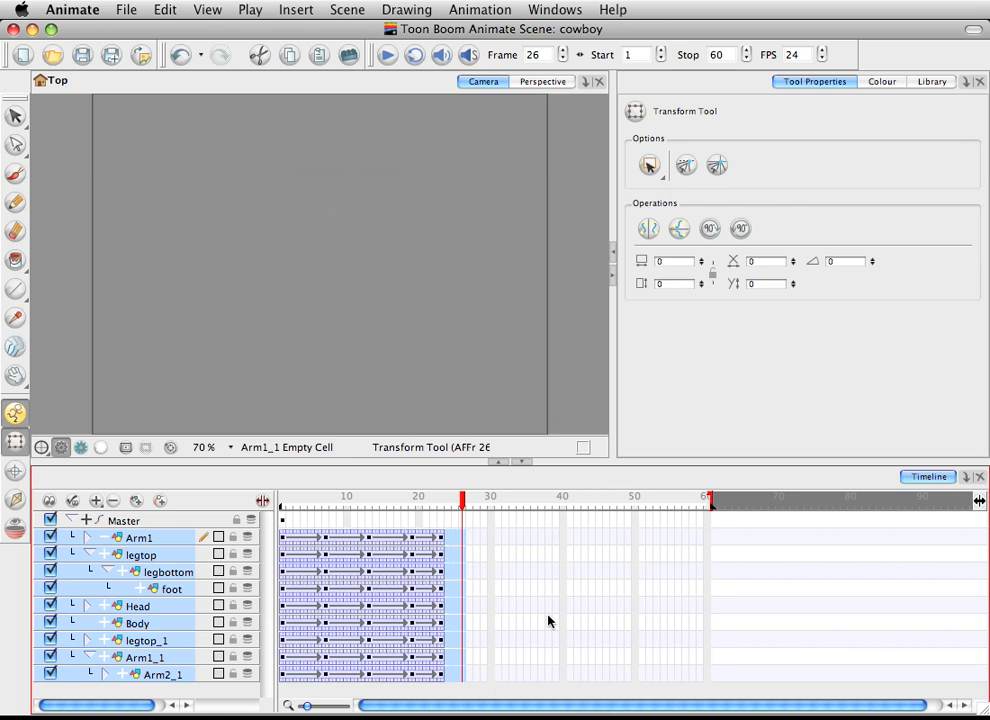
Scrub through the walk cycle from frame 1 to frame 23 to check its motion
drag(462, 508, 441, 508)
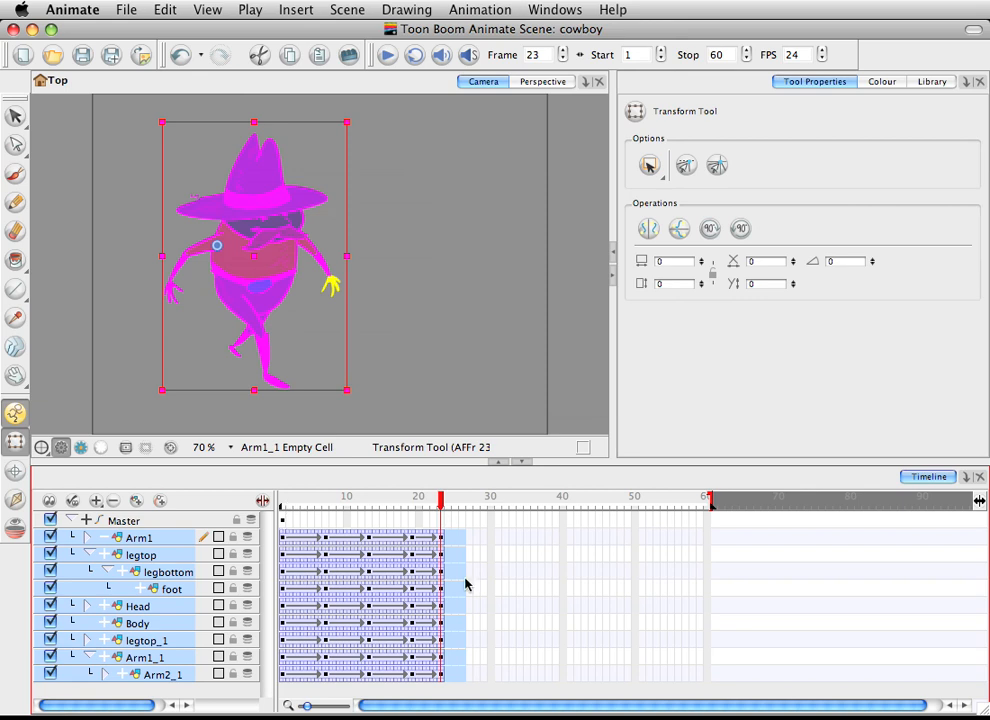
drag(277, 496, 440, 515)
click(486, 555)
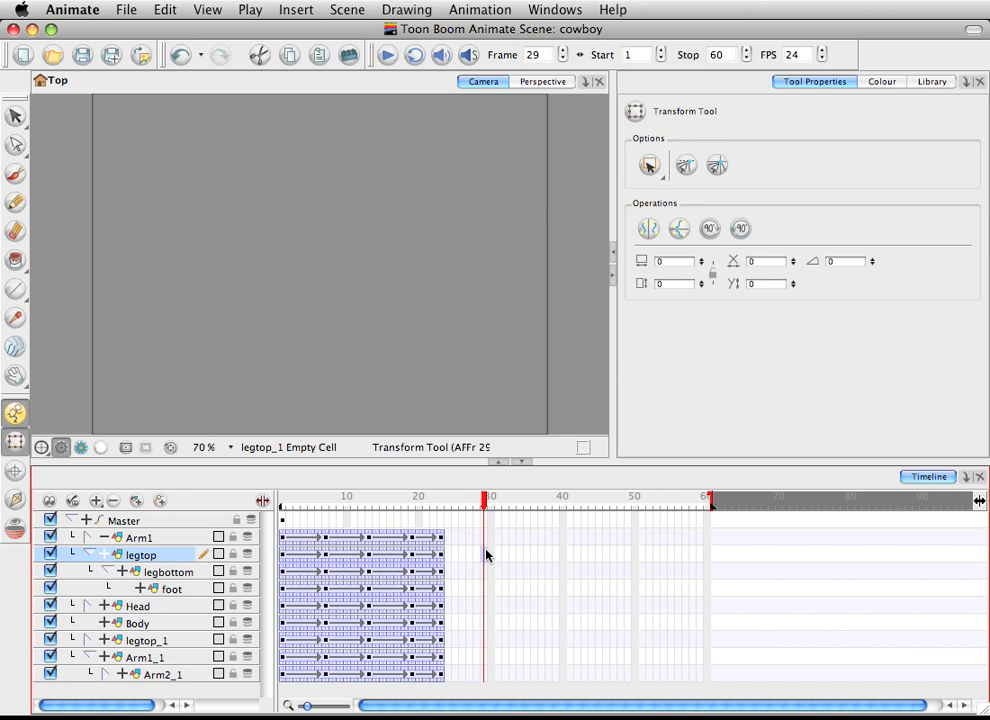
click(447, 505)
drag(447, 505, 426, 497)
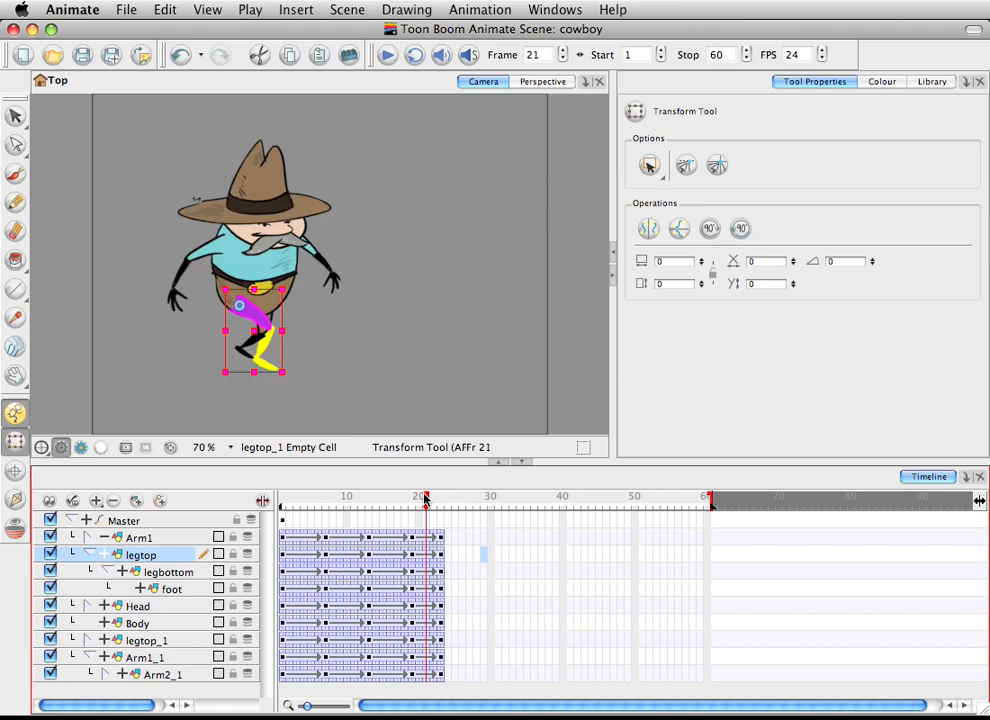
Clear the leg selection and shorten the playback range to stop at frame 23
click(382, 281)
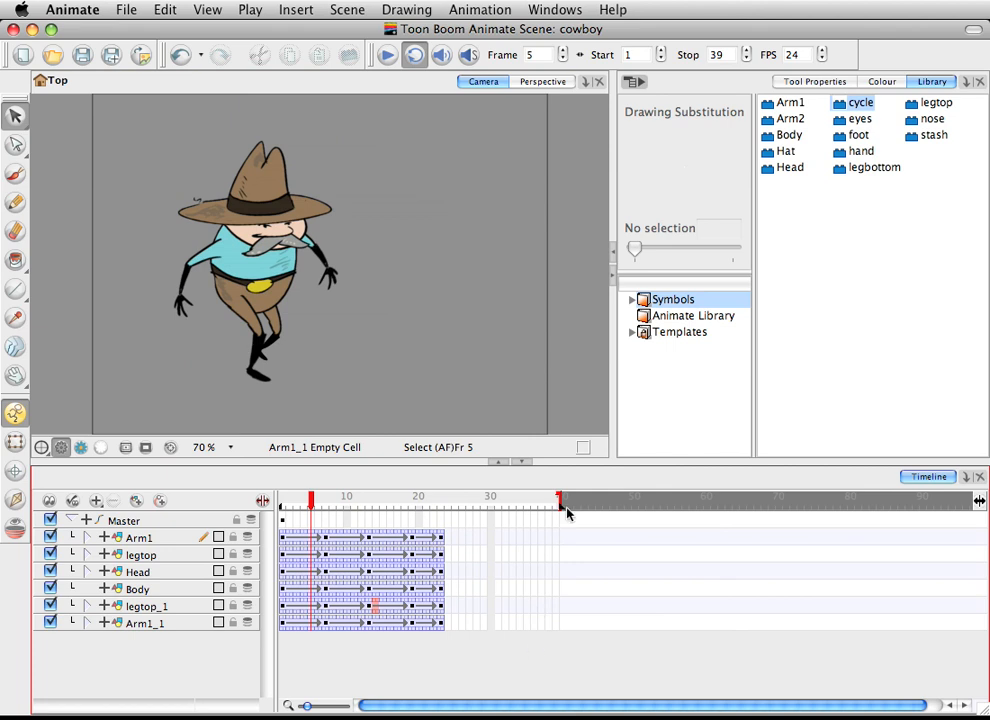
mouse_move(543, 510)
mouse_down()
mouse_move(564, 512)
mouse_move(483, 509)
mouse_move(446, 521)
mouse_up()
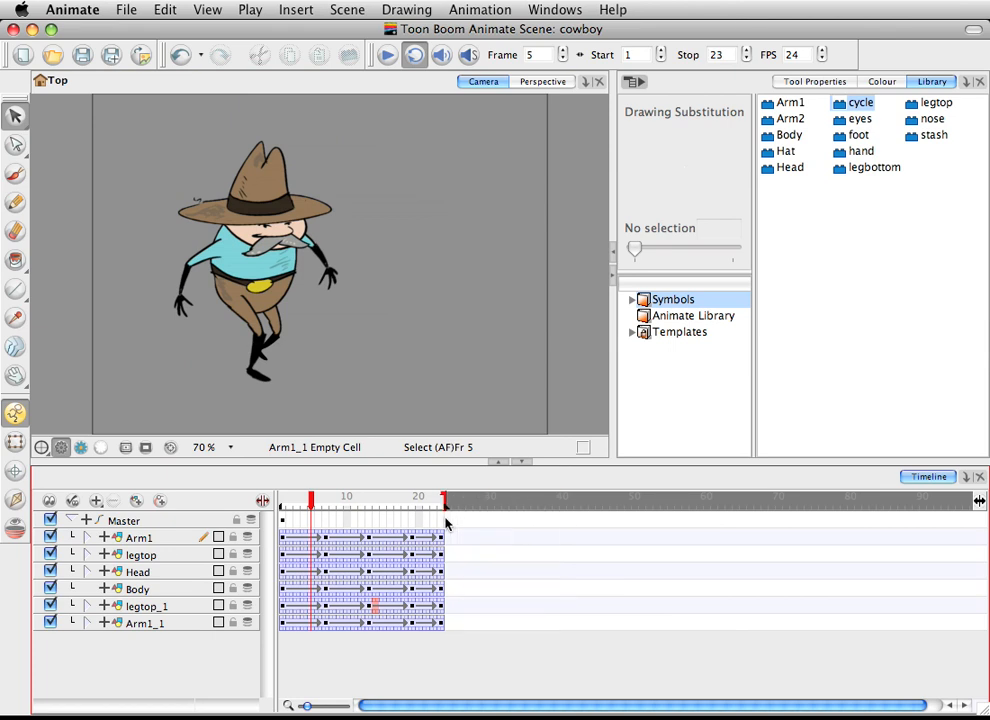
Play the walk cycle in a loop from frame 1 to 23 several times to check its motion
click(410, 55)
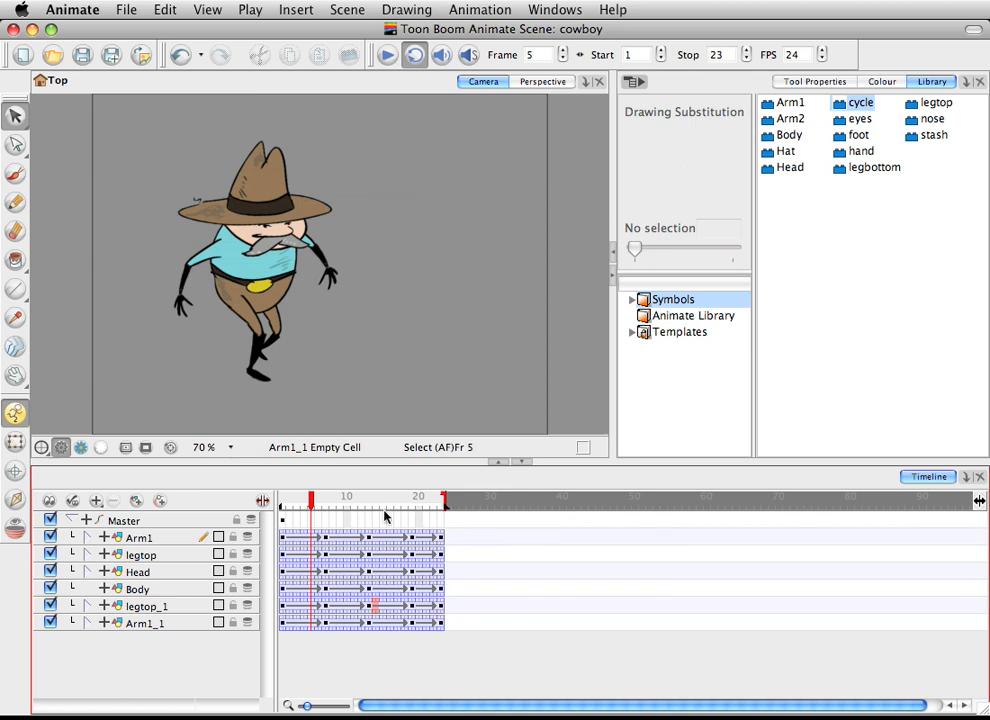
click(388, 56)
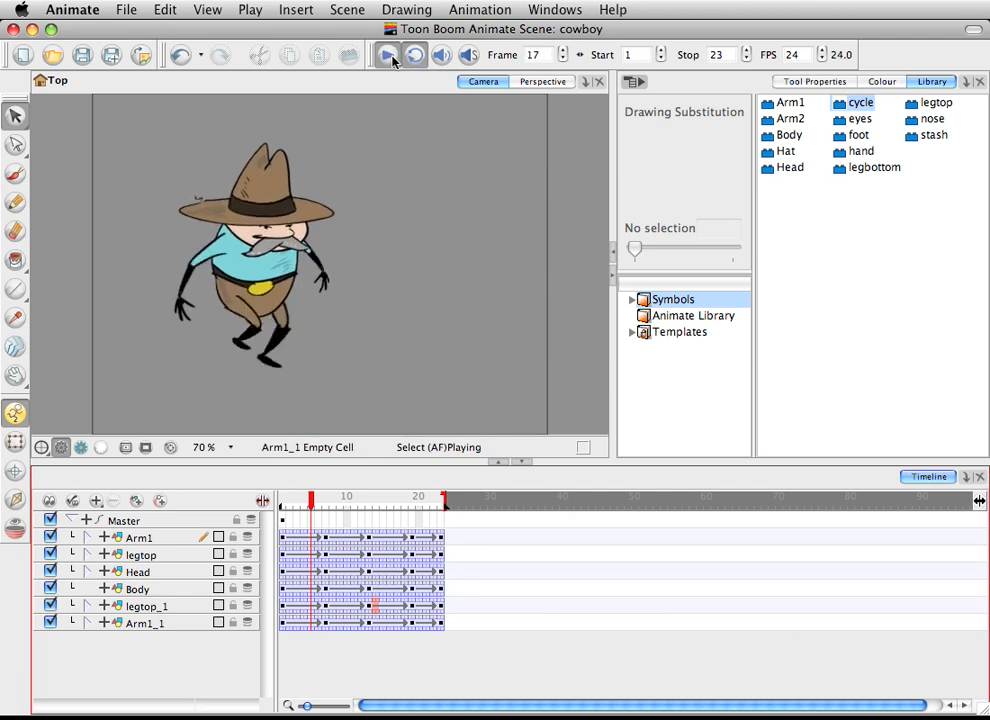
click(392, 58)
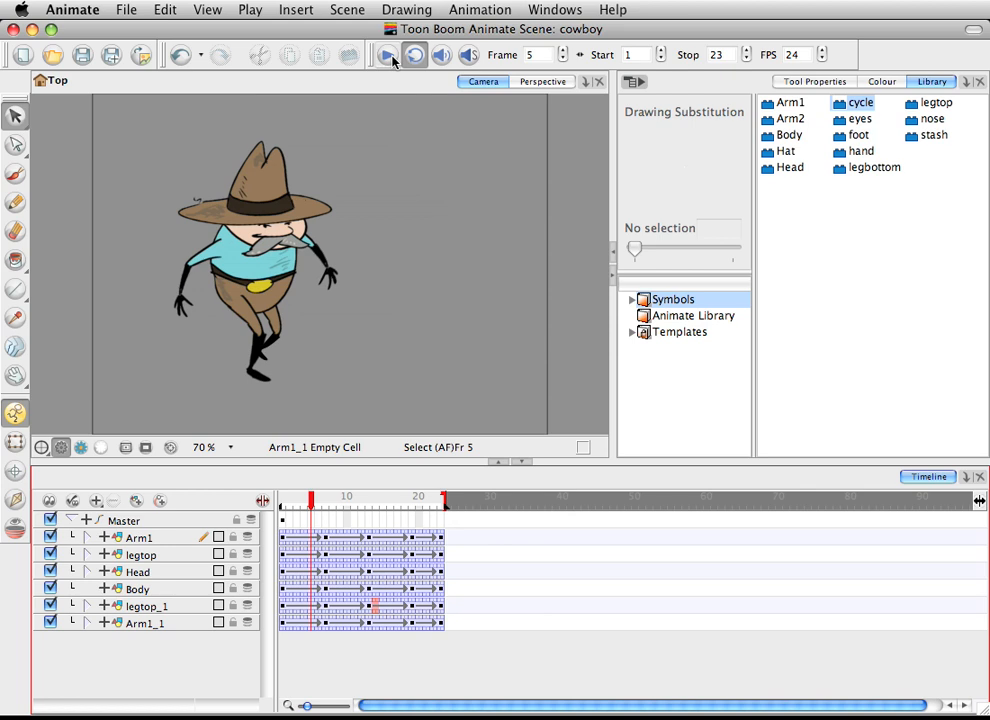
click(392, 58)
click(392, 58)
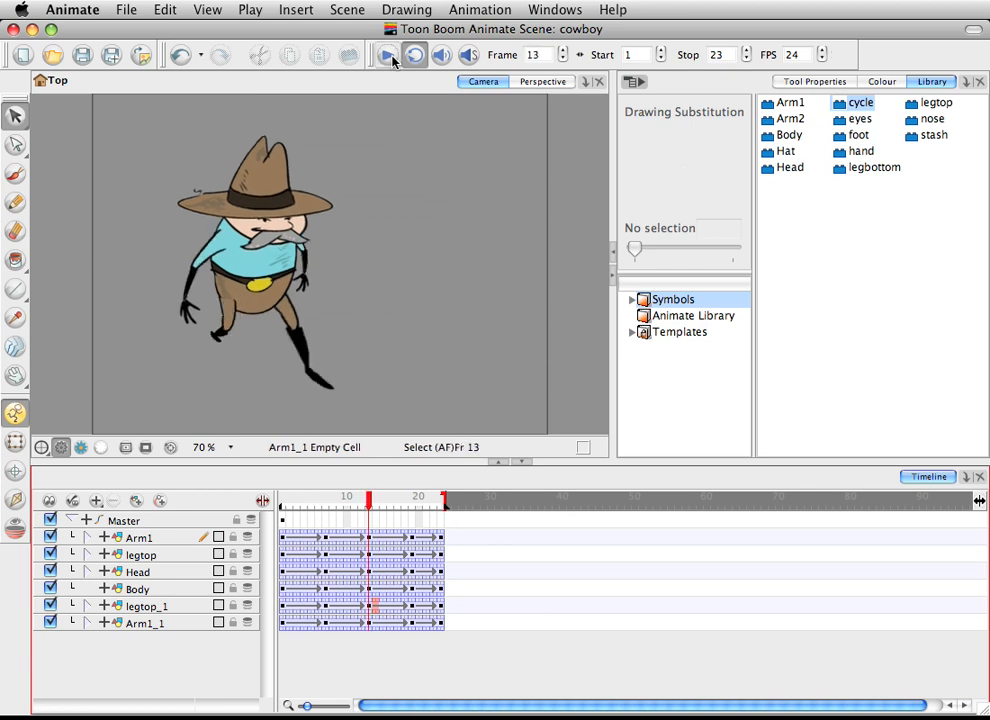
click(392, 58)
click(392, 58)
click(392, 58)
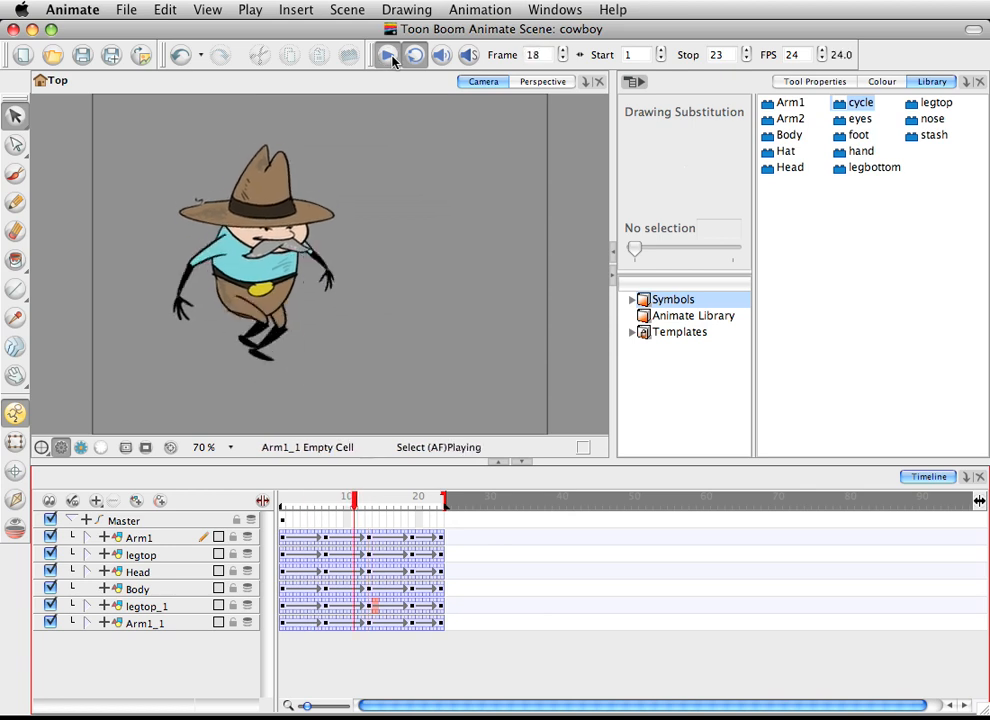
click(392, 58)
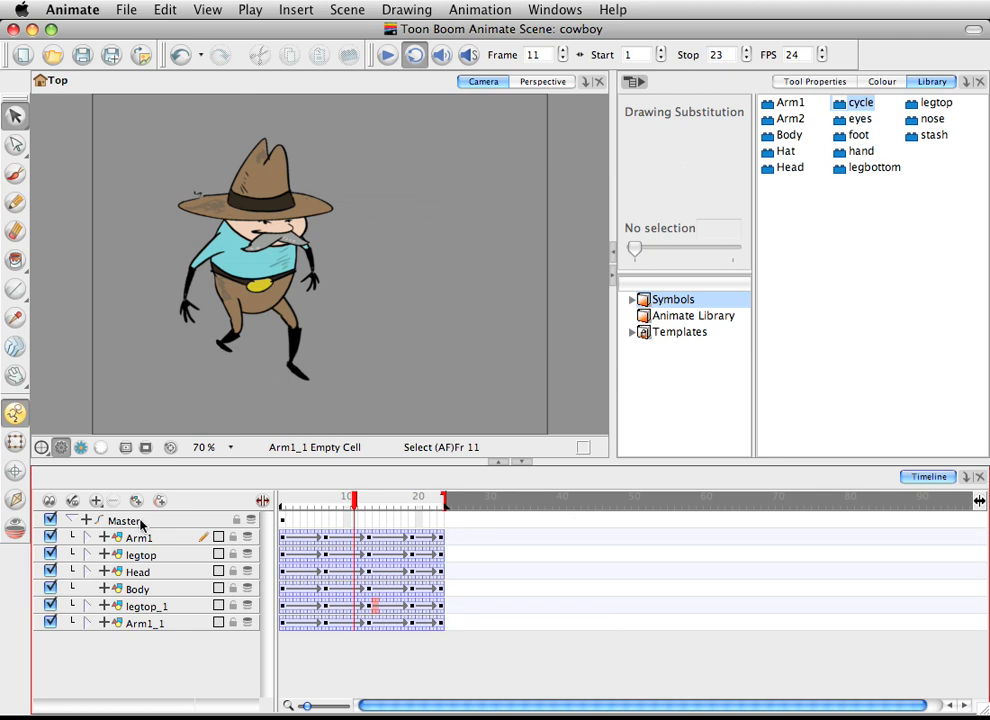
Make a library symbol from frames 1 to 23 of all the character's layers and rename it WalkCycle
mouse_move(284, 540)
mouse_down()
mouse_move(379, 639)
mouse_move(440, 637)
mouse_up()
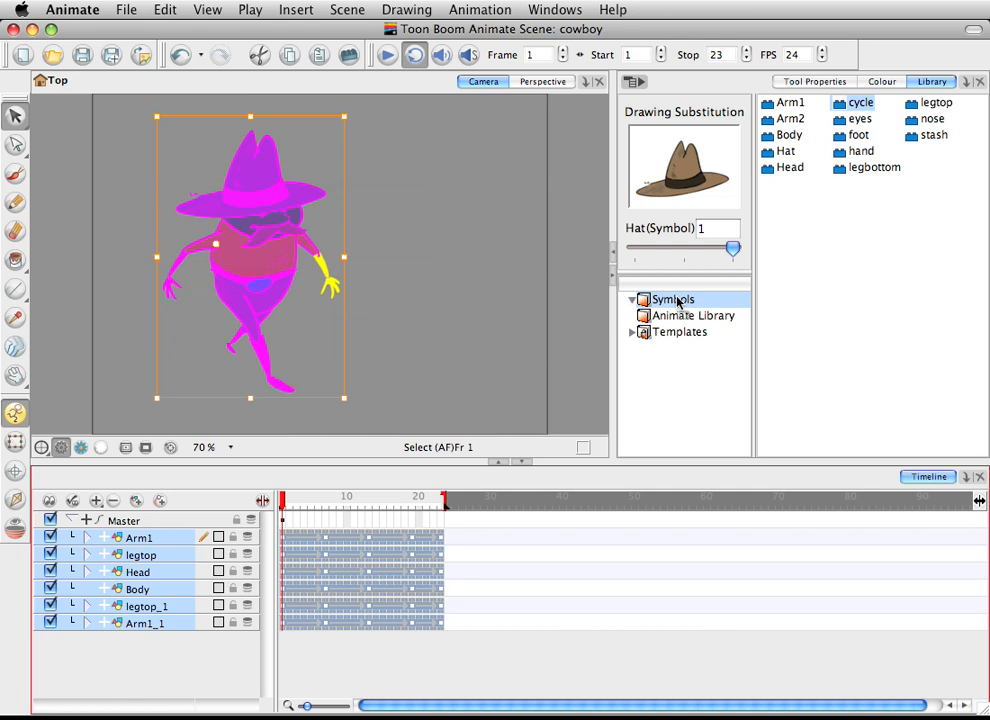
drag(145, 538, 678, 300)
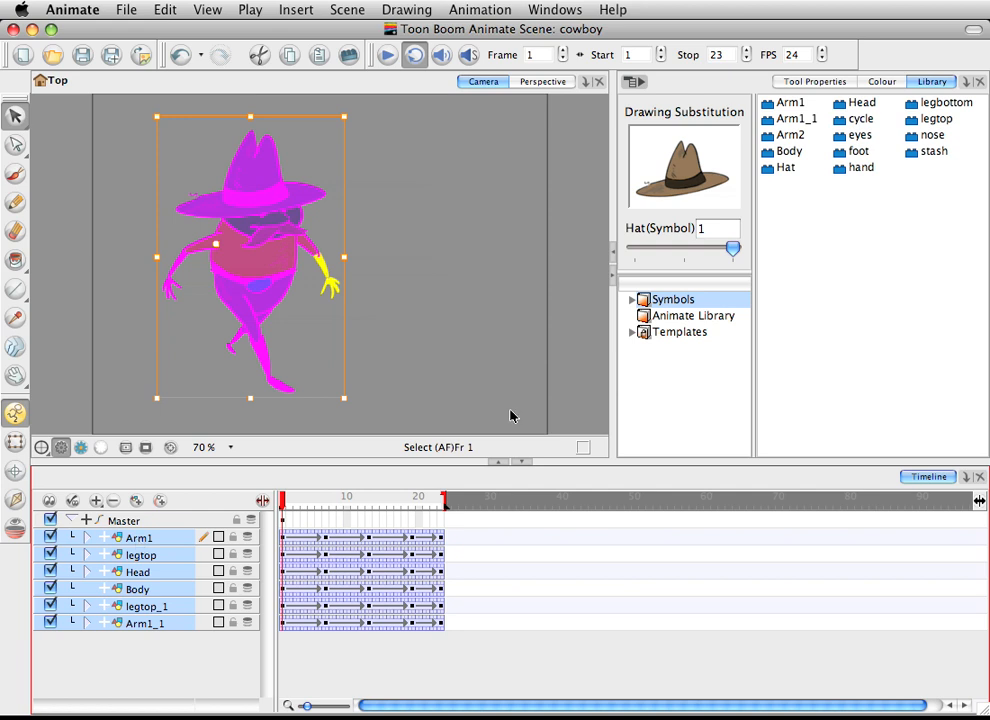
click(796, 119)
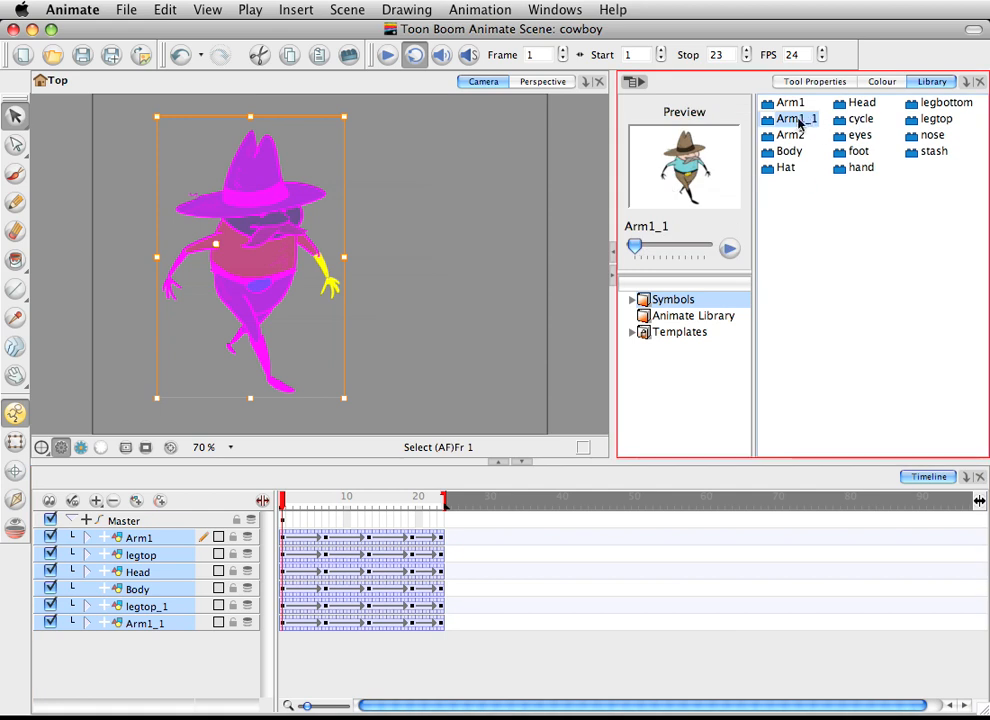
right_click(811, 124)
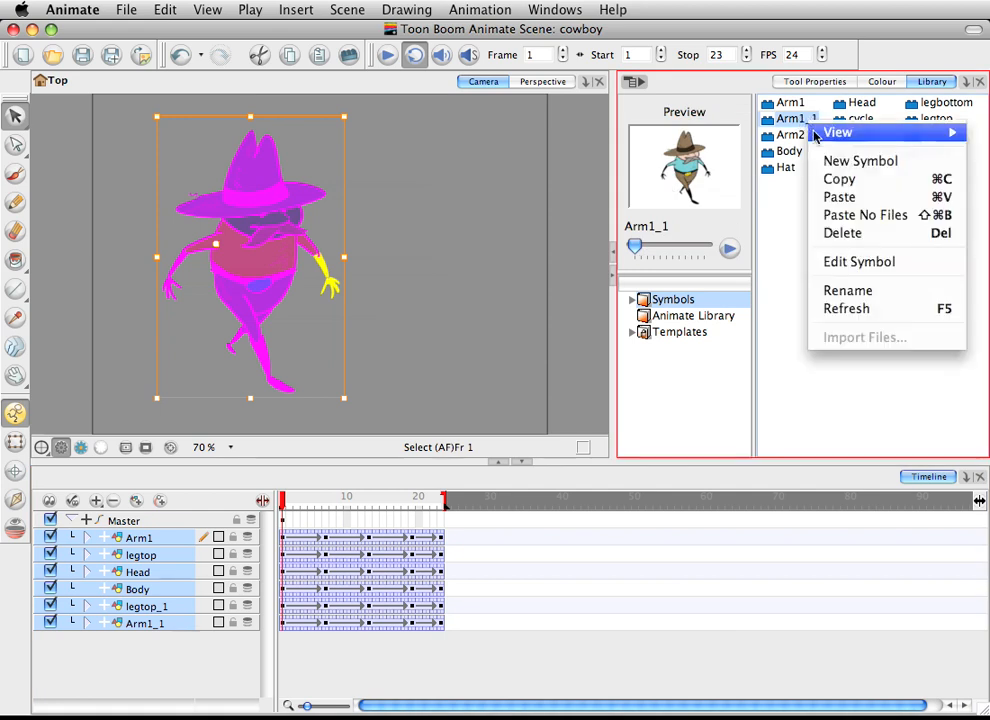
click(849, 291)
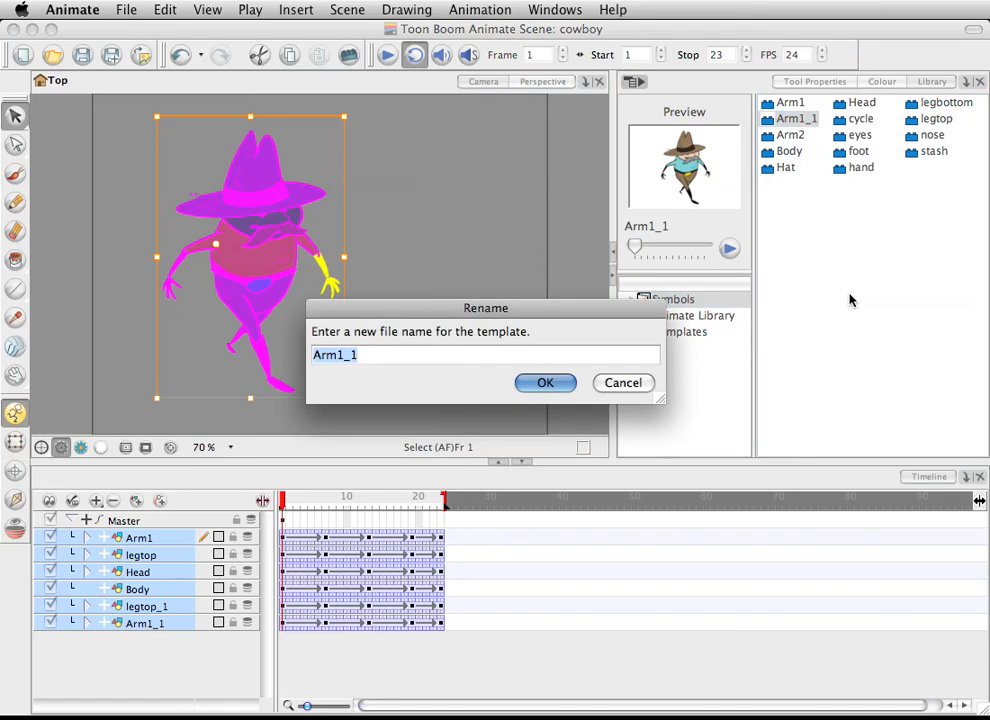
text(Co)
key(BackSpace)
key(BackSpace)
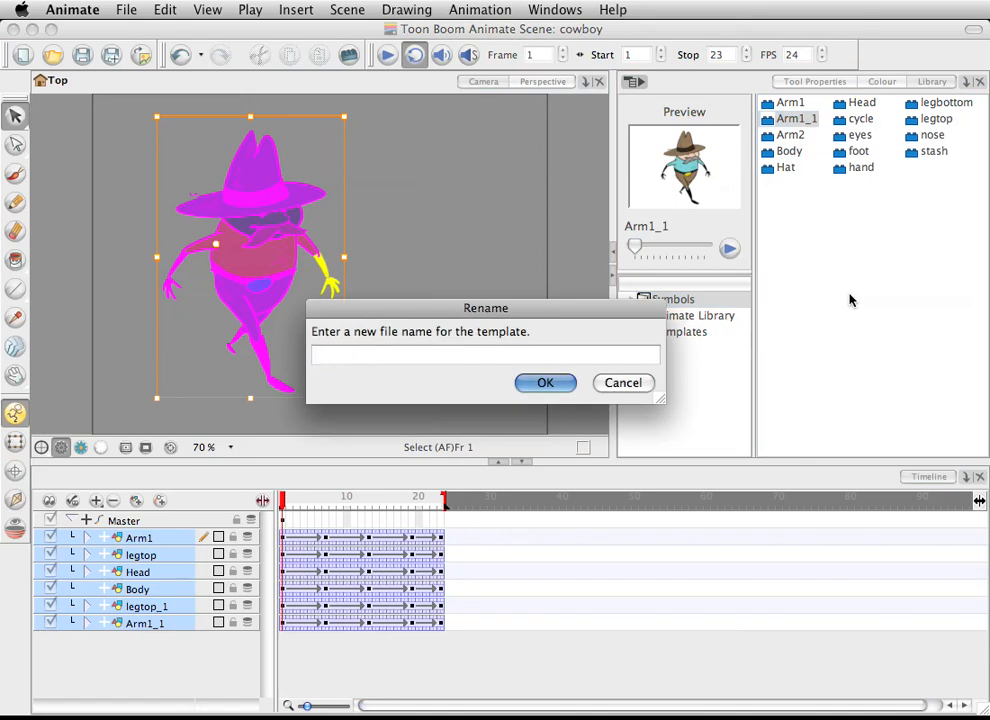
text(WalkCycle)
key(Return)
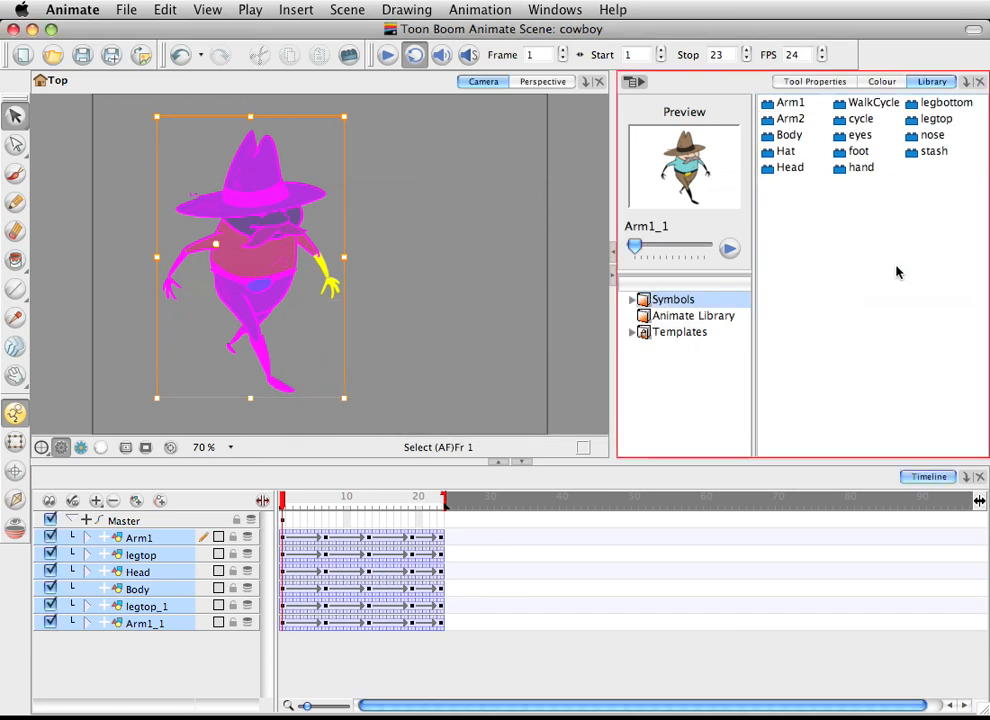
Play the WalkCycle symbol's preview in the library
click(859, 119)
click(866, 103)
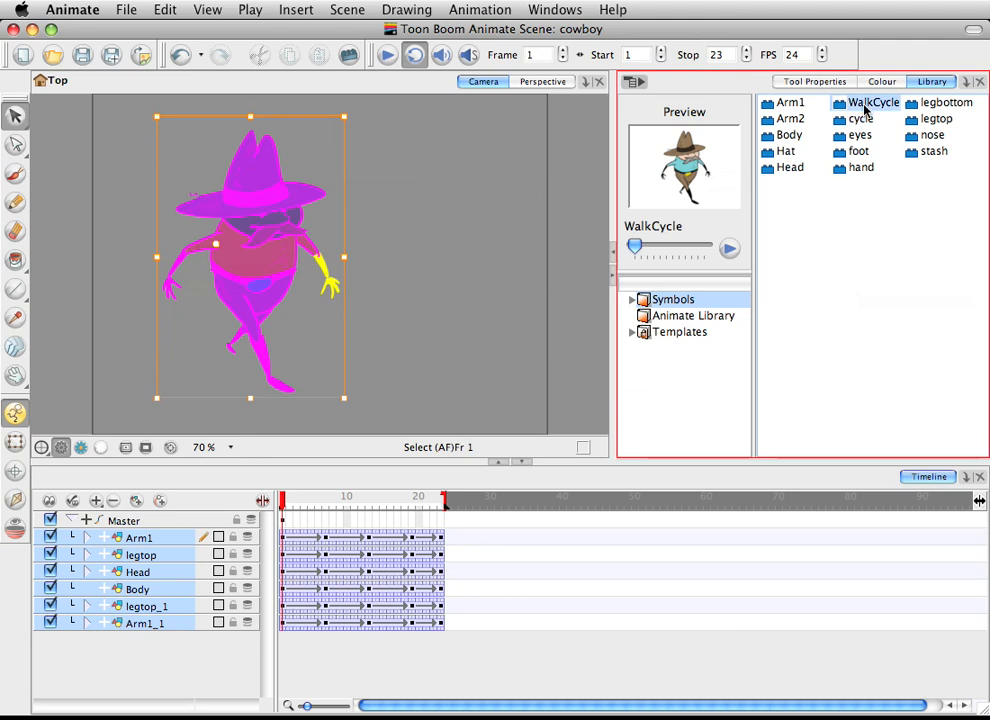
click(728, 250)
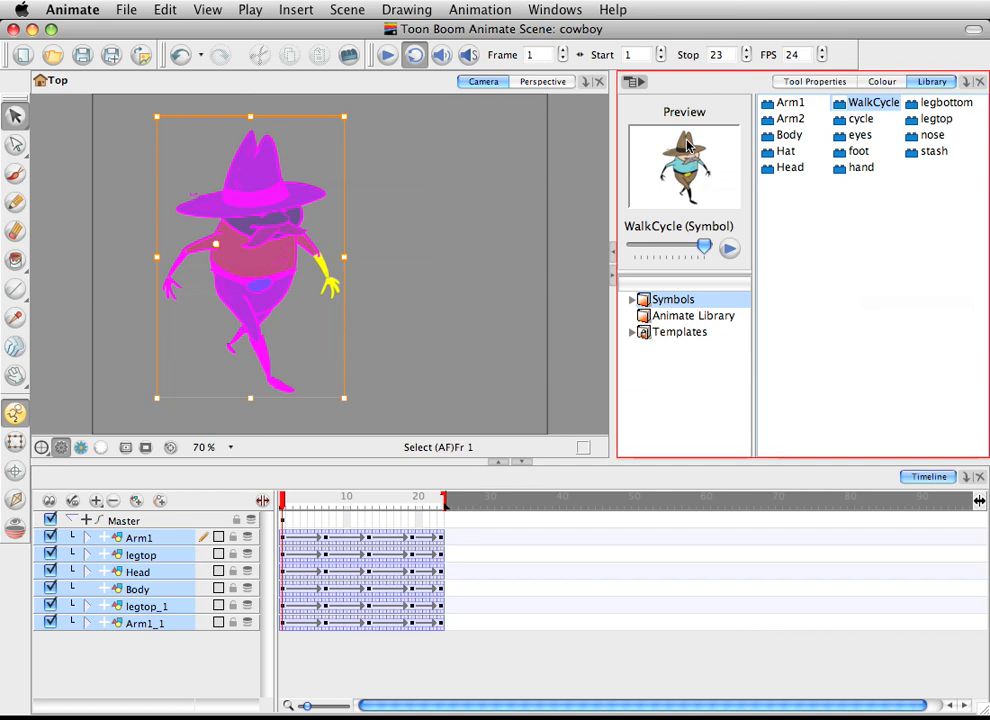
Hide the Master peg with all its character layers and add a new drawing layer
click(139, 527)
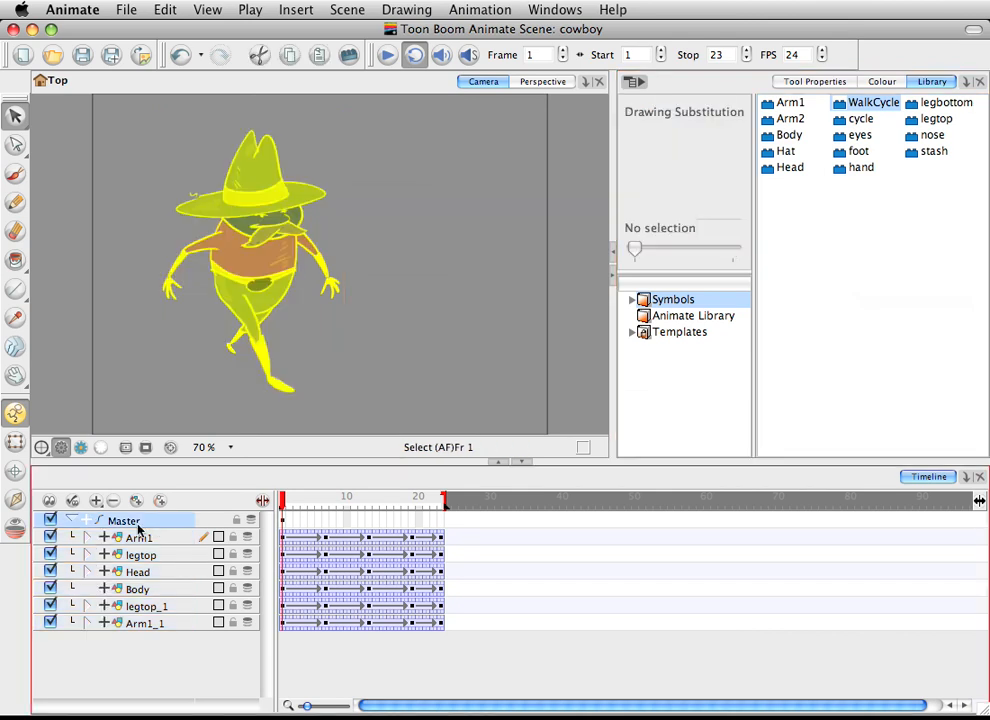
click(50, 521)
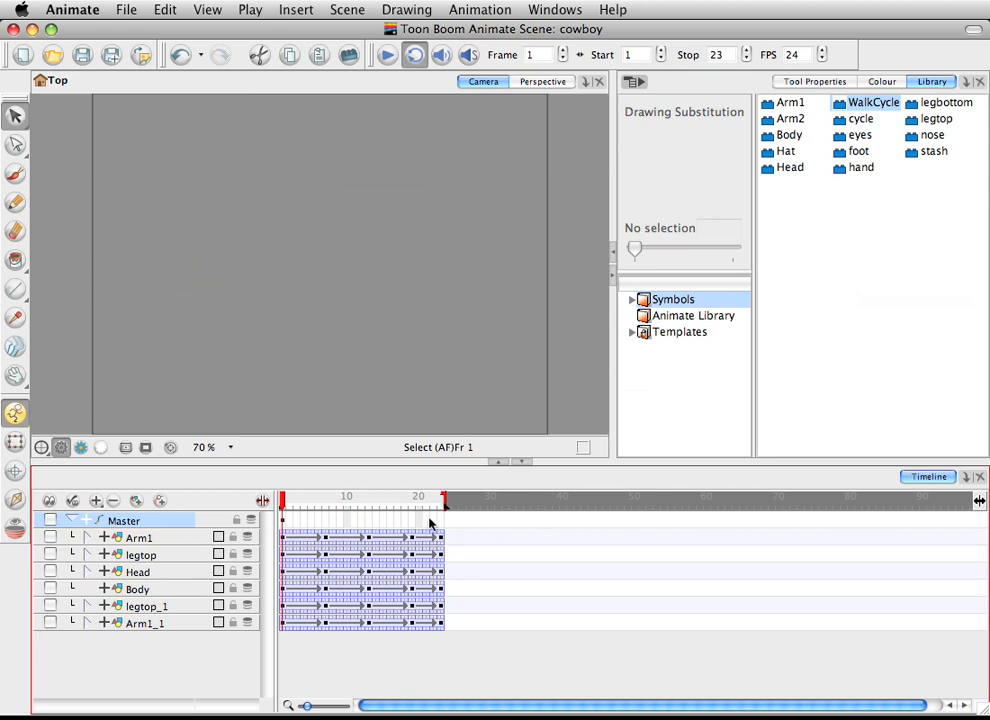
click(96, 501)
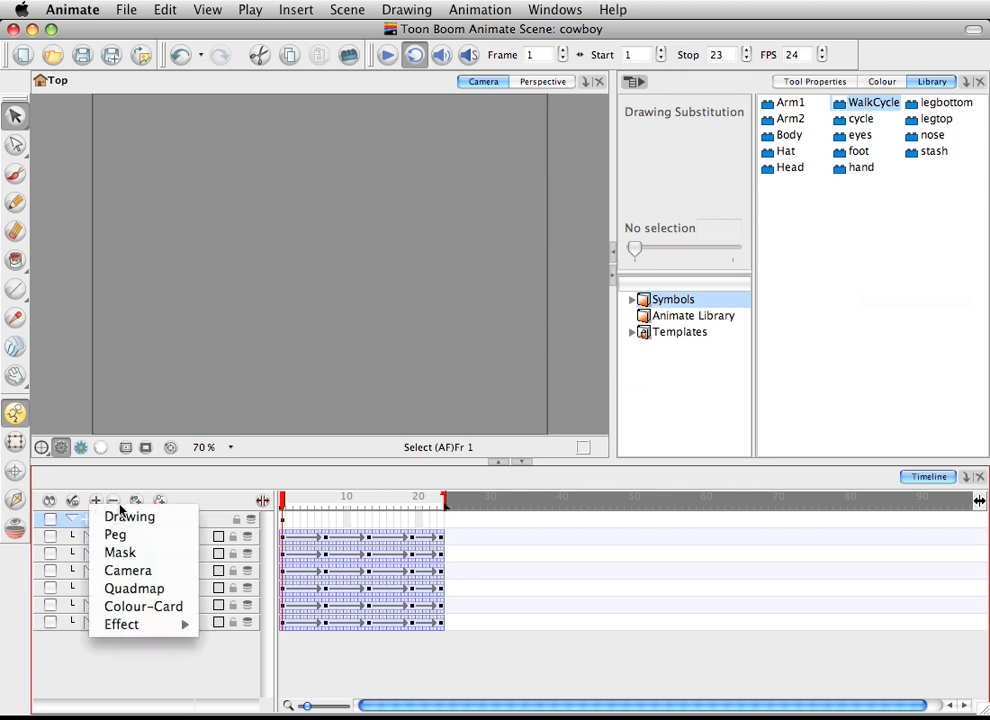
click(125, 516)
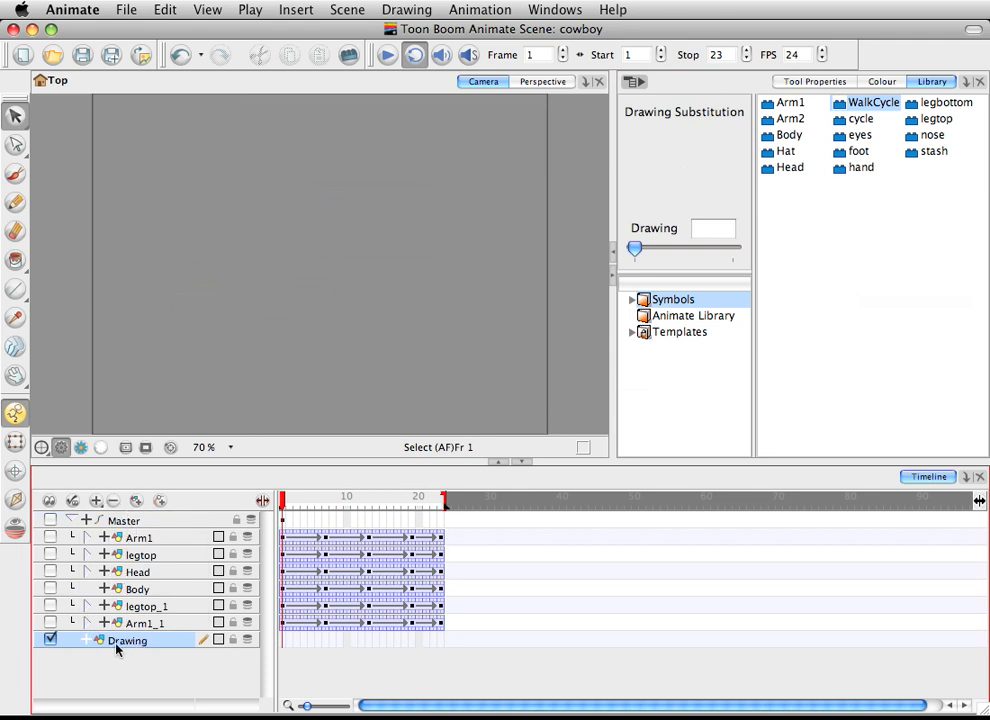
Collapse the Master peg's layers and extend the playback range to stop at frame 66
click(71, 521)
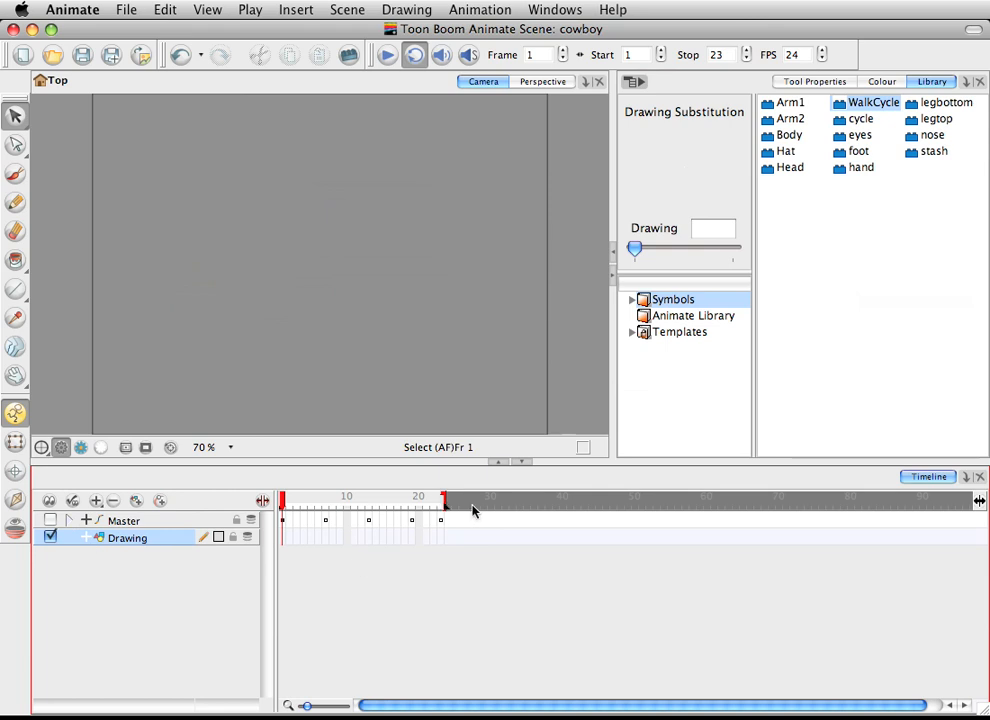
drag(446, 500, 758, 502)
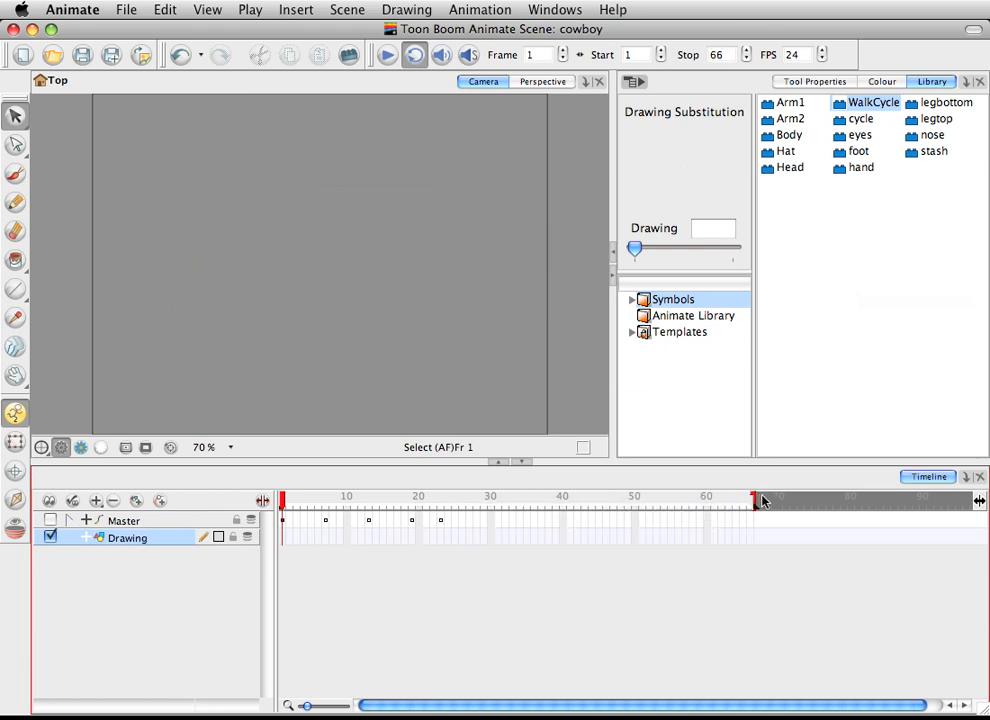
Try placing the WalkCycle symbol in frame 1 of the new drawing layer, and delete that layer
click(283, 539)
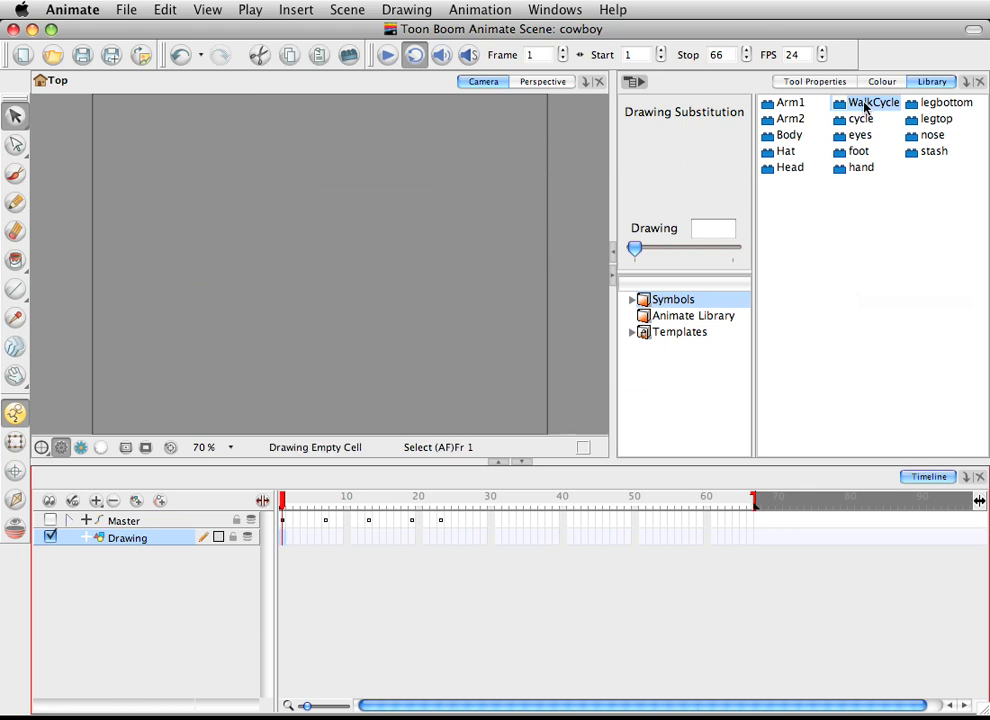
mouse_move(866, 107)
mouse_down()
mouse_move(274, 577)
mouse_move(284, 549)
mouse_up()
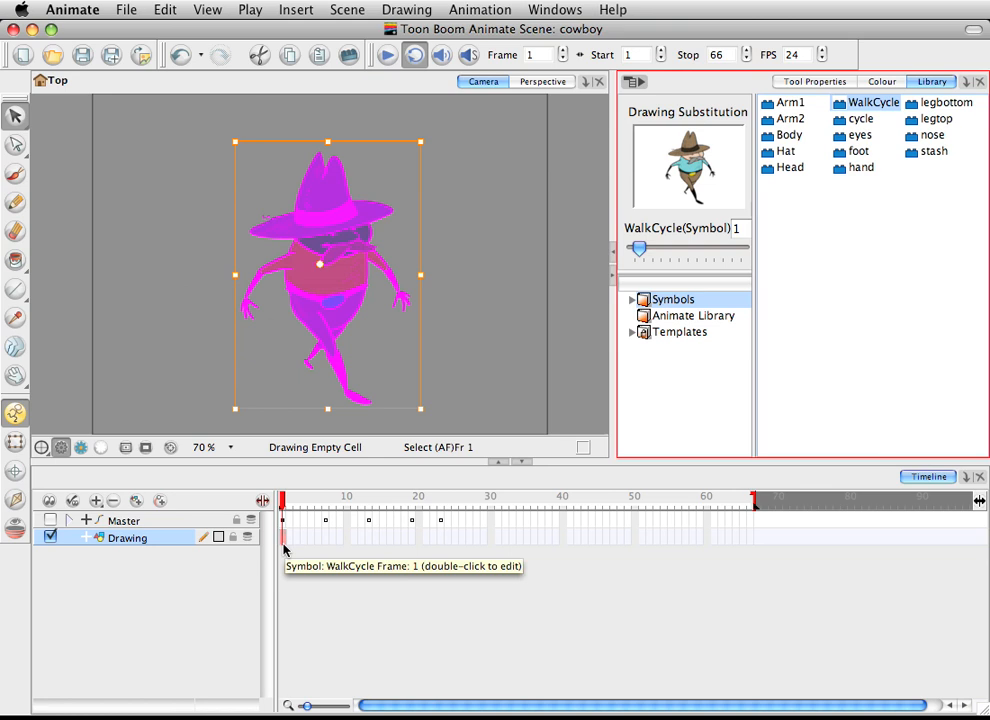
click(112, 502)
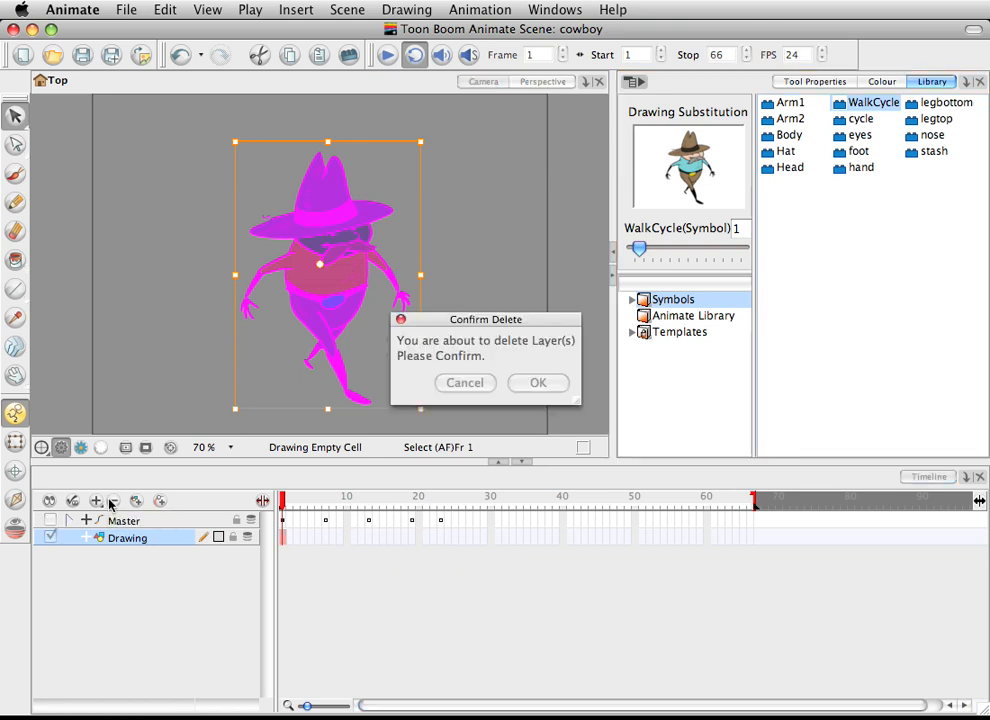
key(Return)
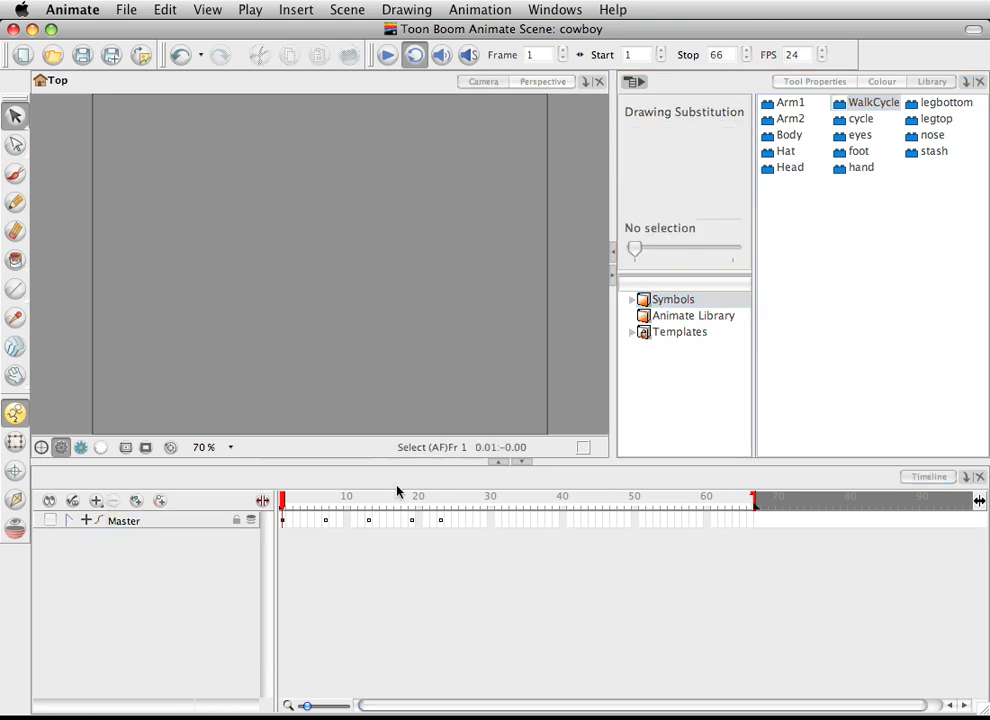
Add a new peg layer and place the WalkCycle symbol under it as a child layer
click(100, 499)
click(112, 533)
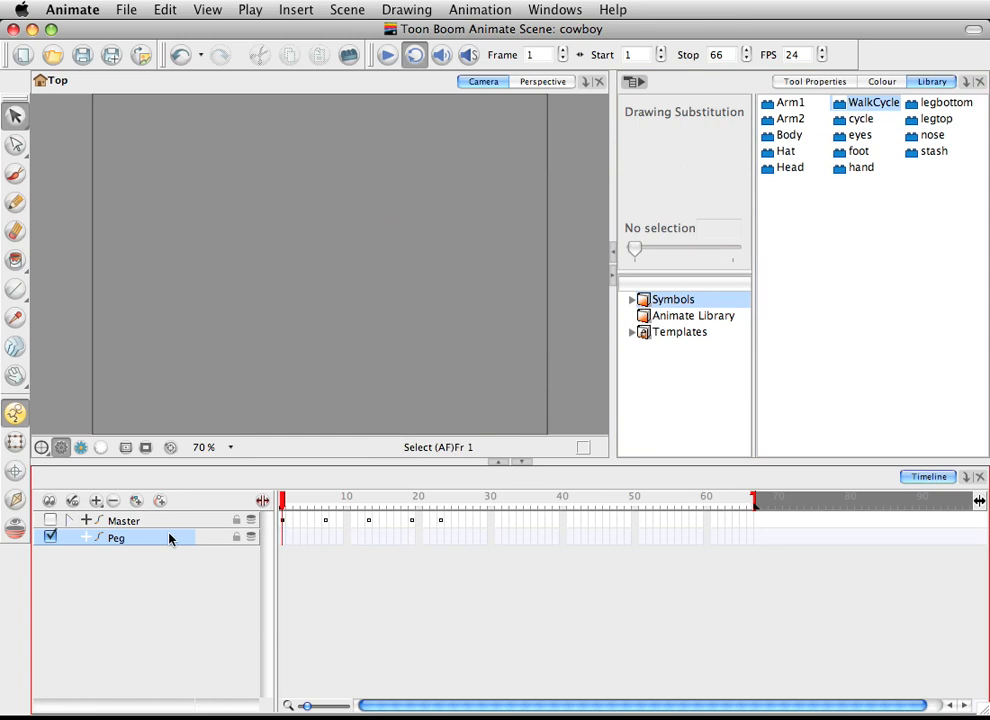
mouse_move(838, 103)
mouse_down()
mouse_move(453, 450)
mouse_move(330, 530)
mouse_move(140, 541)
mouse_up()
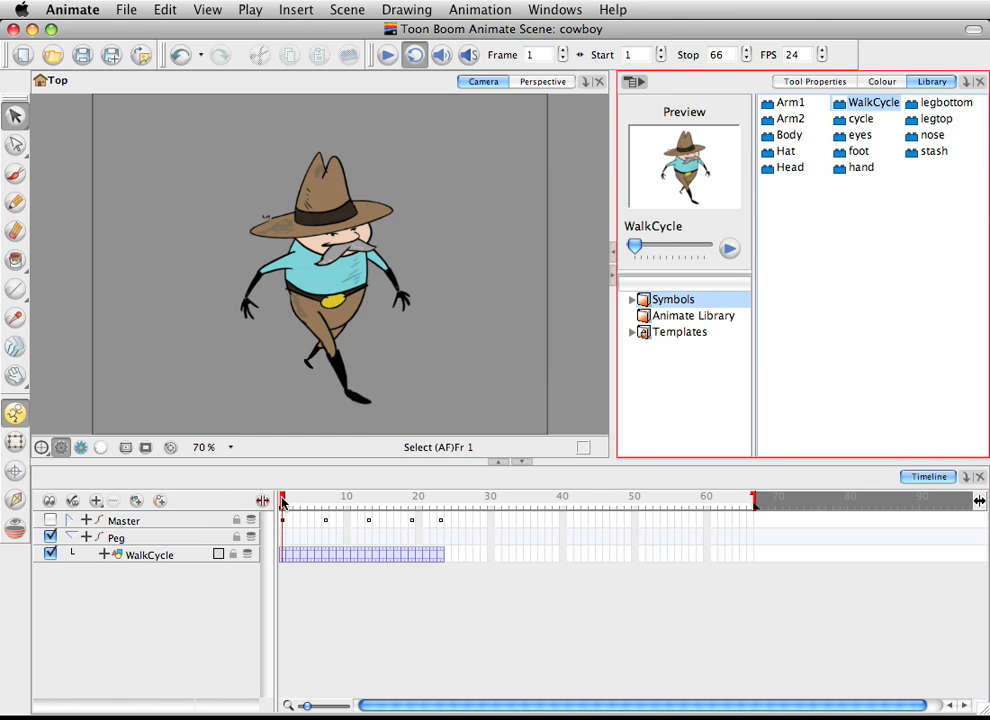
Show the Master peg's layers again and scrub to frame 16 to compare both walking cowboys
drag(283, 503, 263, 510)
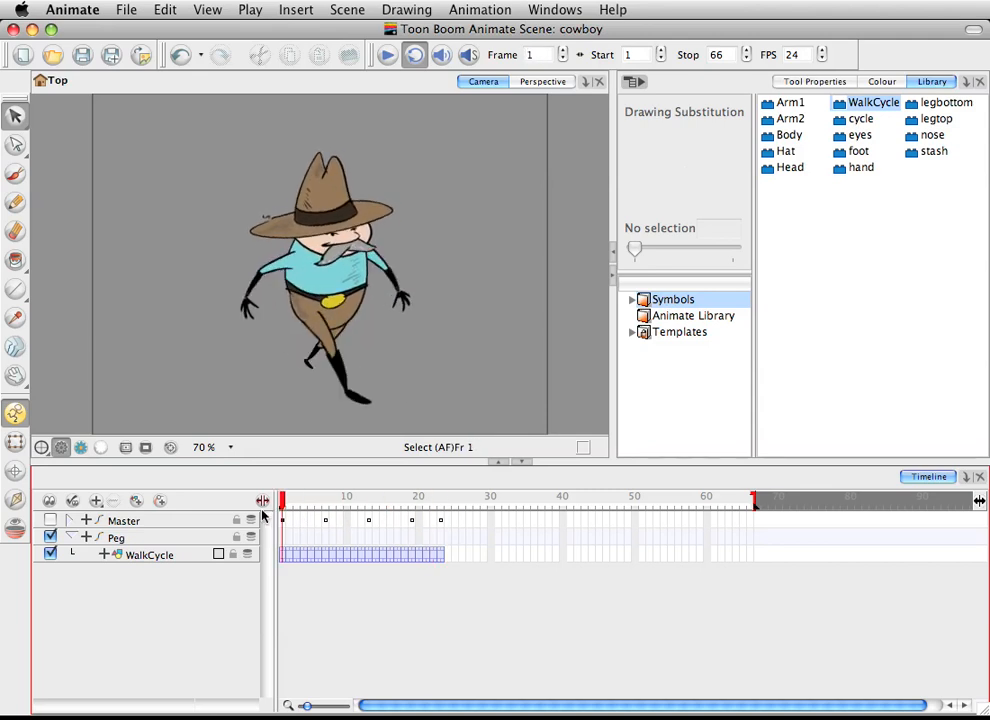
click(50, 521)
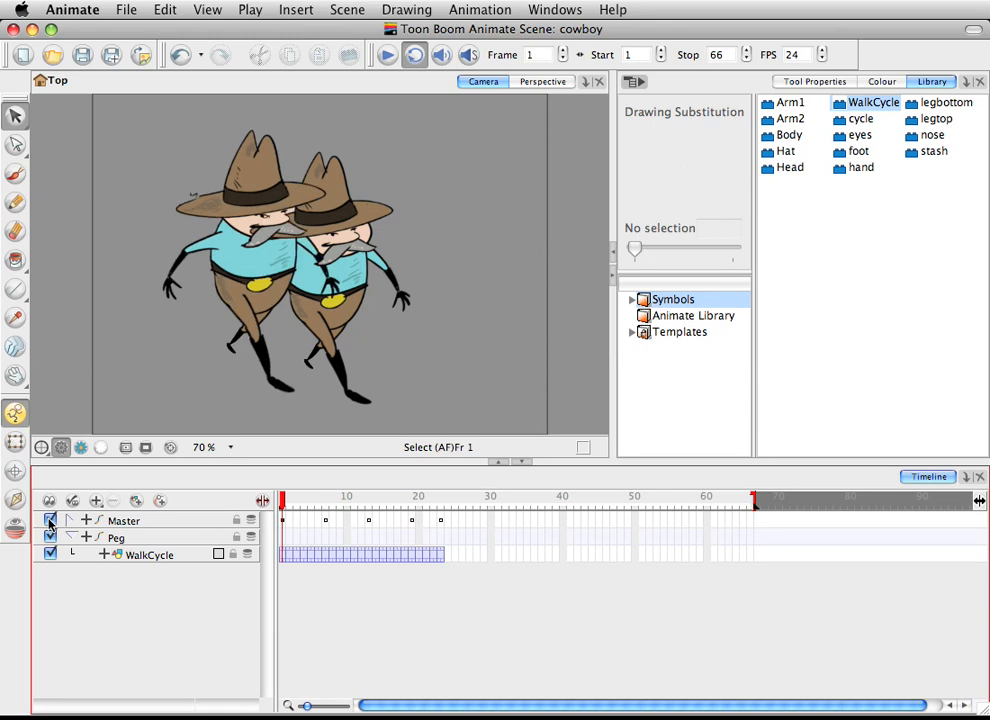
click(50, 521)
click(50, 521)
drag(282, 498, 389, 510)
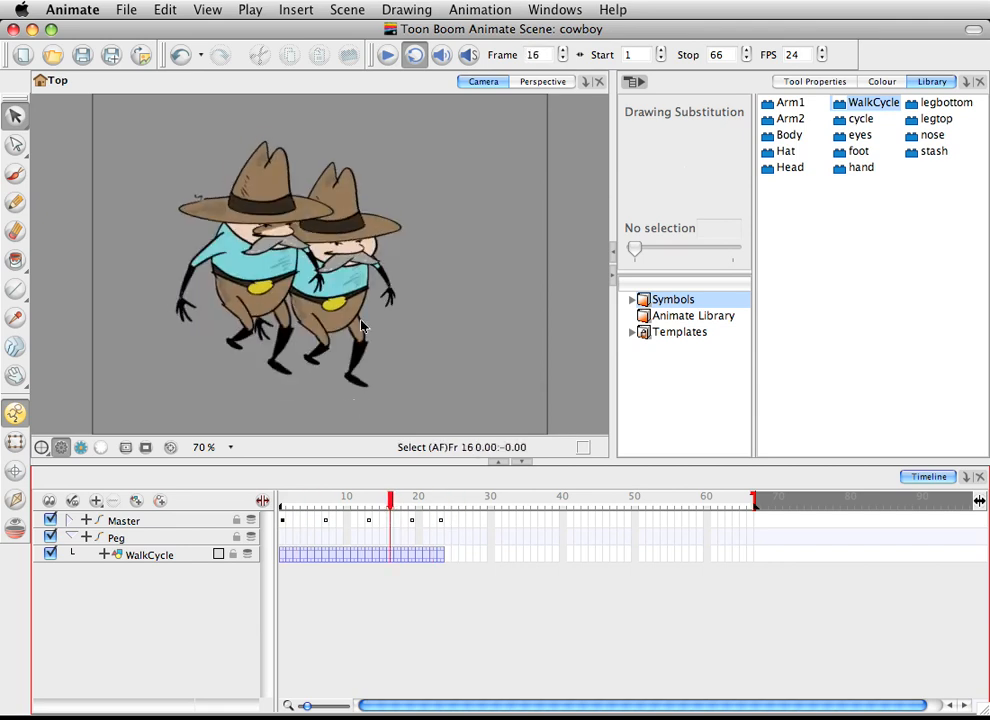
Try to move the WalkCycle cowboy away from the original at frame 16 with automatic keyframing on
drag(378, 276, 440, 280)
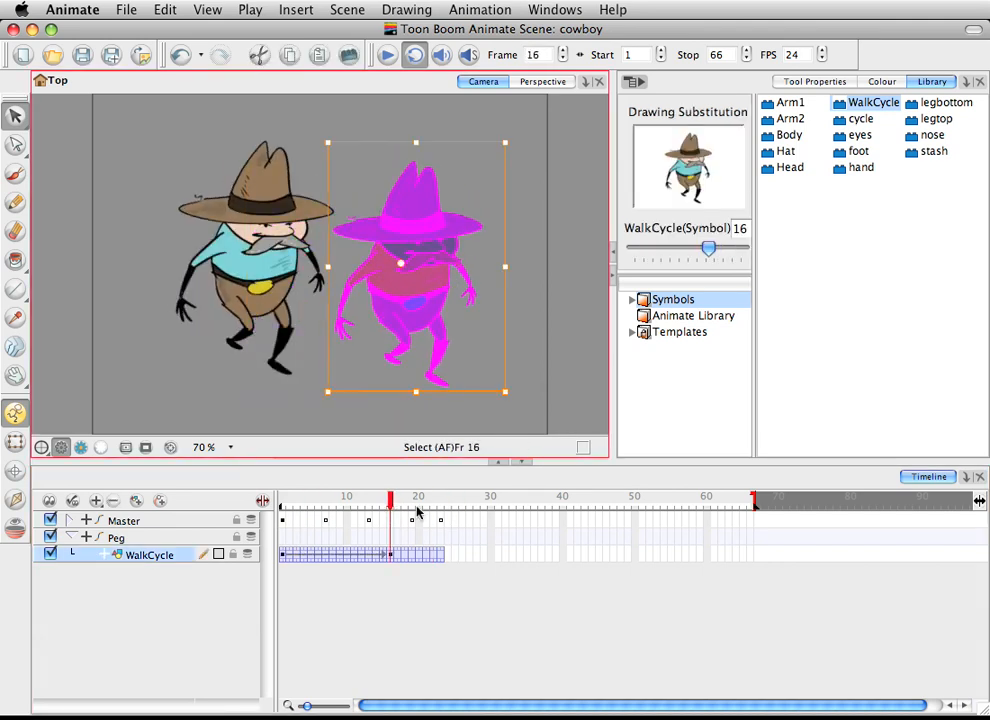
drag(390, 502, 360, 510)
key(super+z)
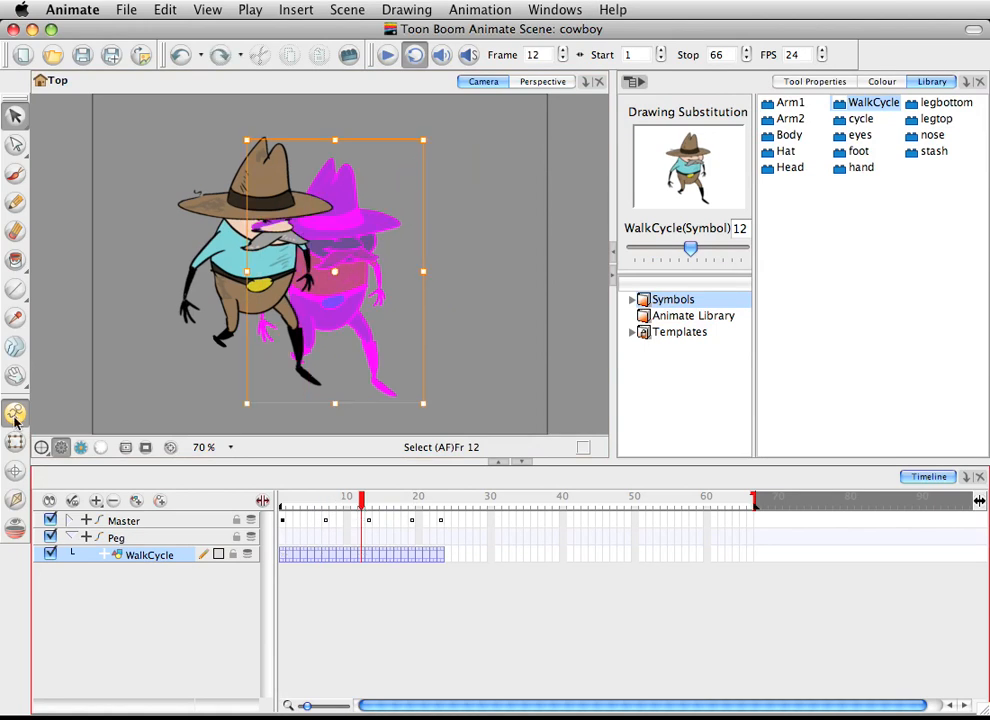
Turn off automatic keyframing, move the WalkCycle cowboy beside the original without overlap, and scrub to frame 21
drag(313, 296, 409, 265)
drag(366, 504, 426, 504)
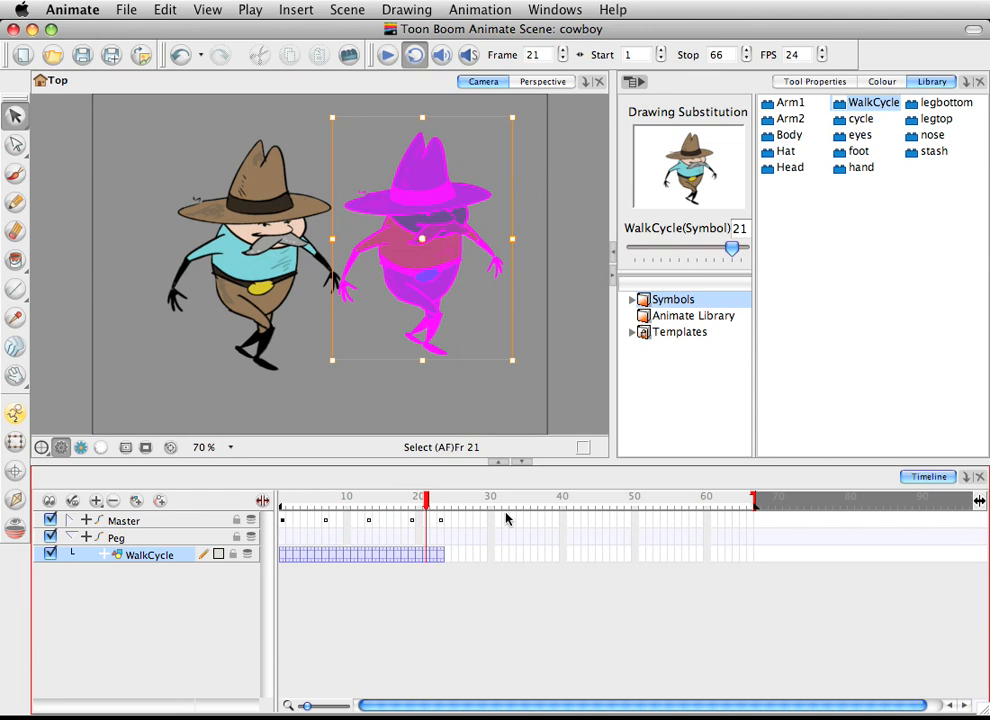
Extend the WalkCycle layer's exposure to frame 35
drag(527, 522, 665, 567)
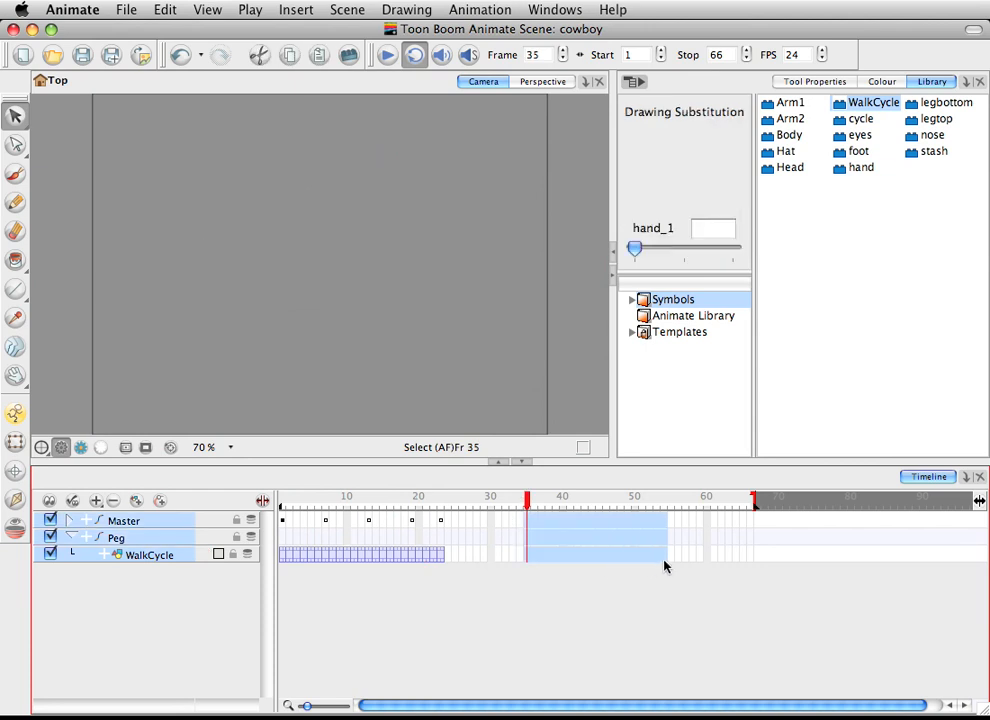
key(F5)
click(667, 584)
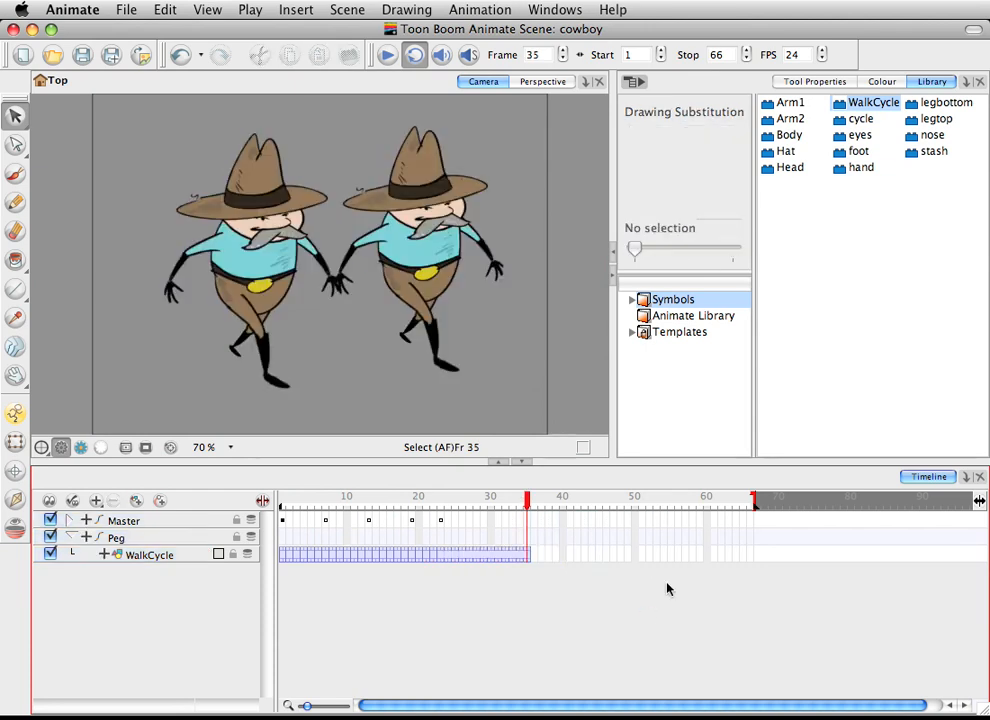
Extend the WalkCycle layer's exposure to frame 56 and scrub back to frame 29 to check the animation
click(678, 524)
drag(677, 532, 679, 562)
click(676, 568)
key(F5)
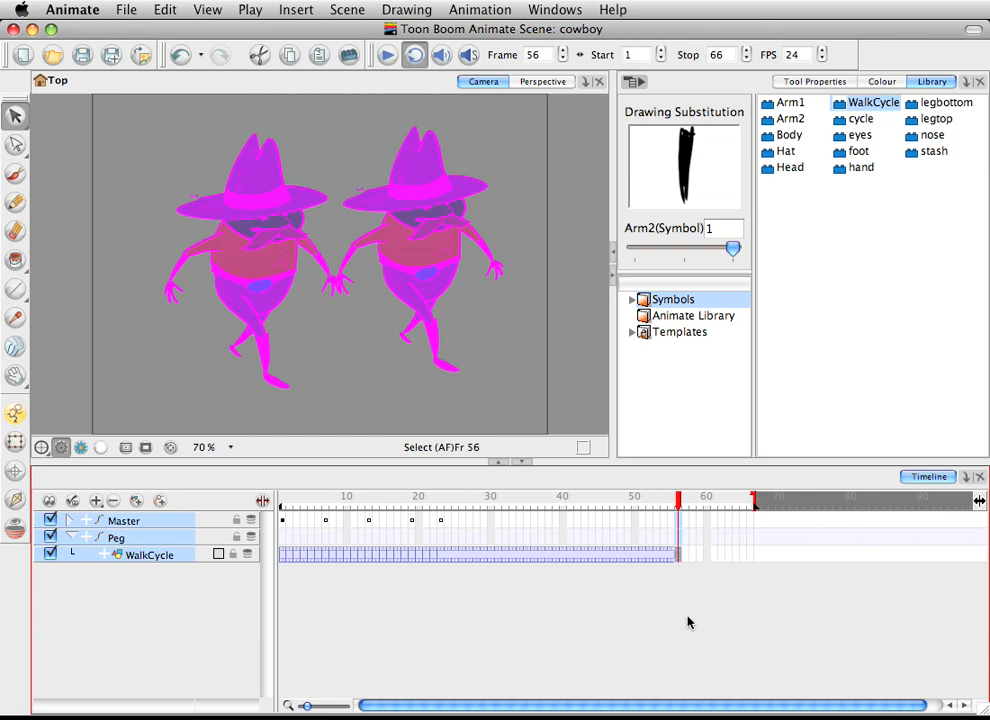
drag(676, 500, 485, 510)
click(519, 634)
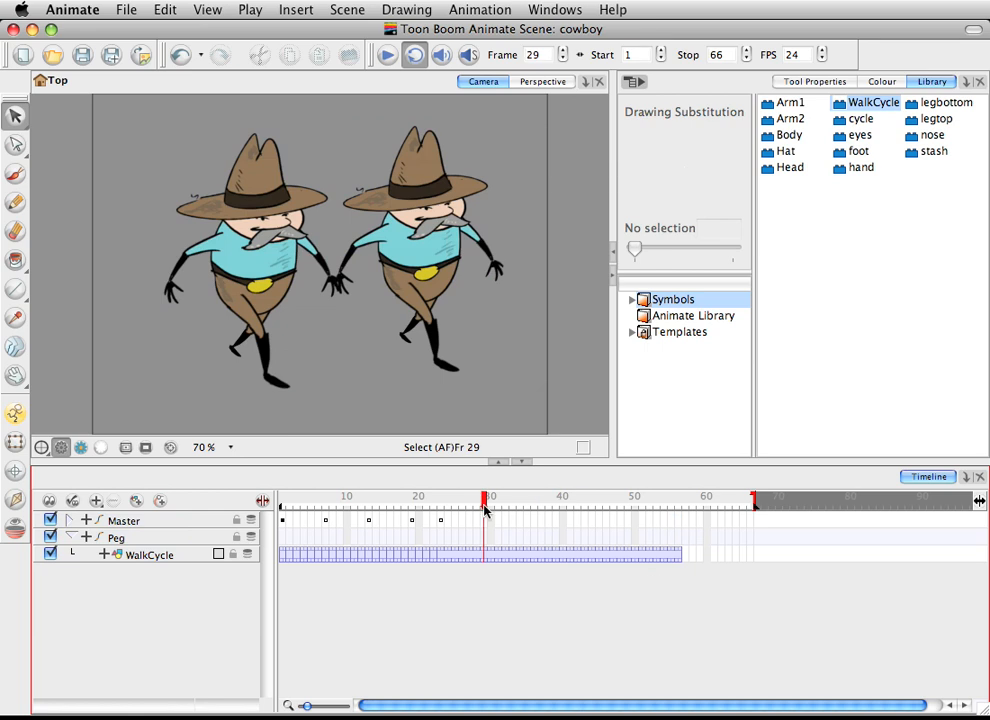
Select frames 1 to 23 of the WalkCycle layer as the range for a cycle
click(441, 561)
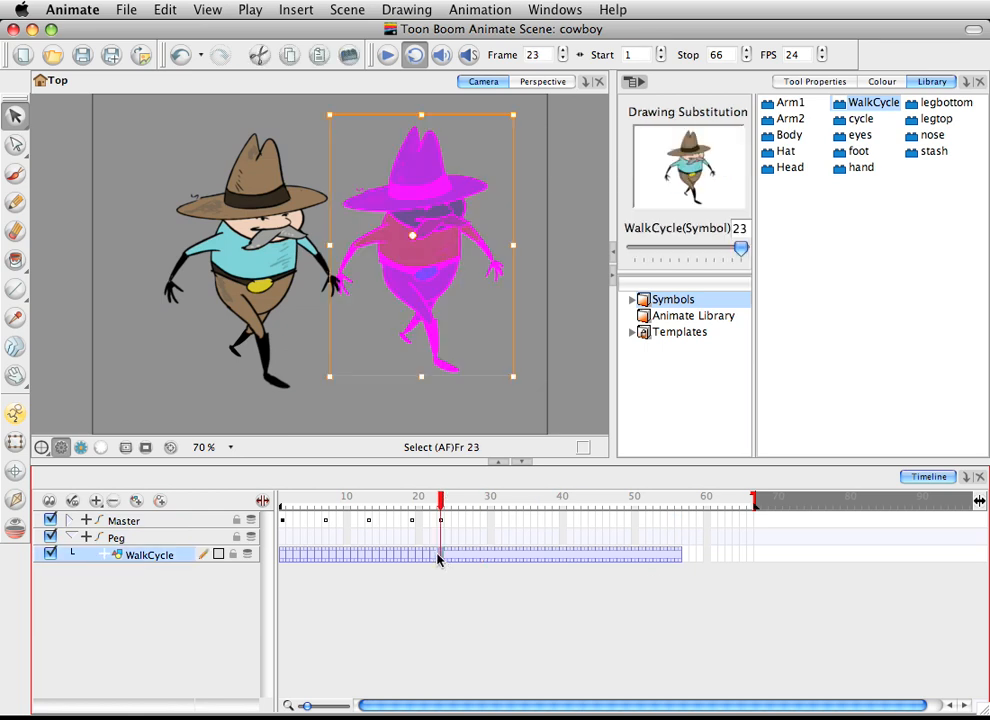
click(435, 556)
click(439, 556)
drag(283, 557, 439, 563)
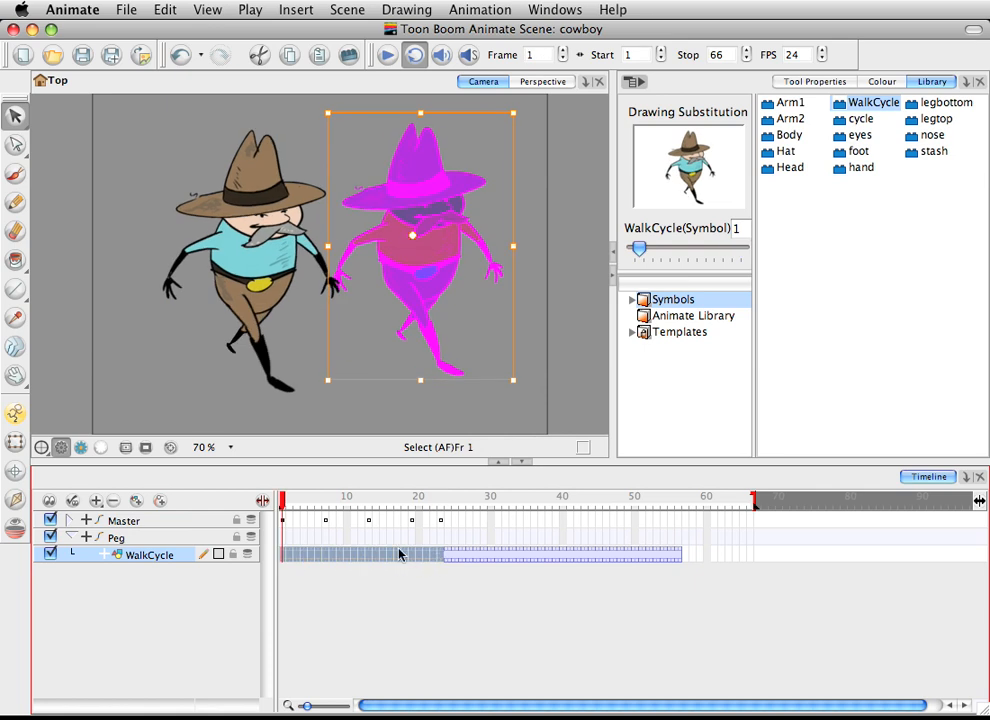
right_click(393, 561)
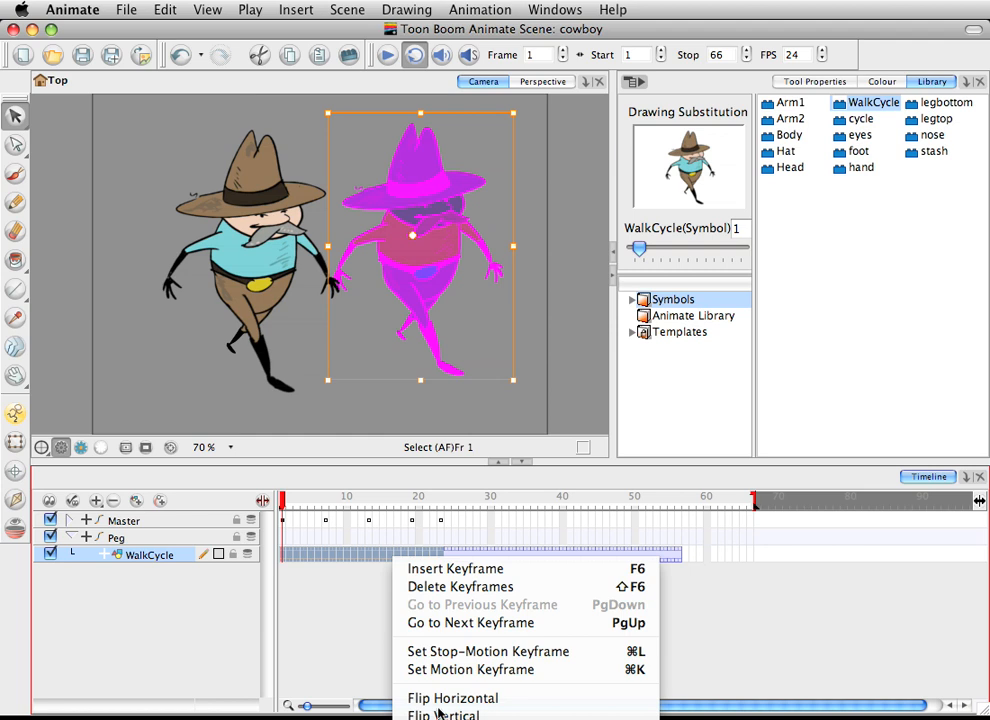
click(349, 636)
click(420, 8)
mouse_move(348, 10)
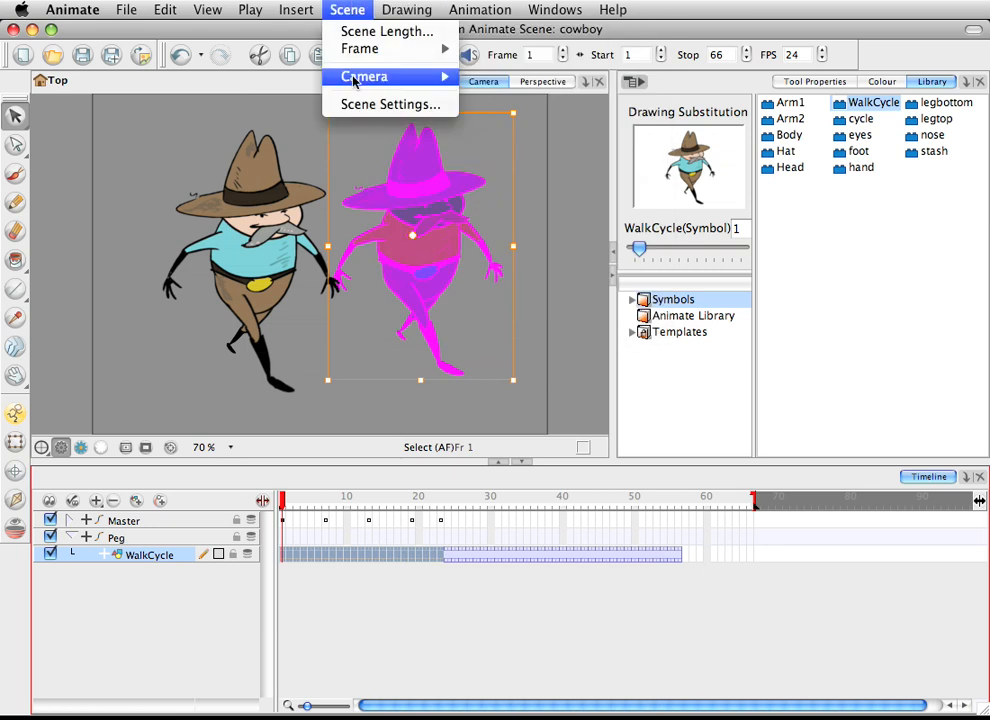
mouse_move(366, 48)
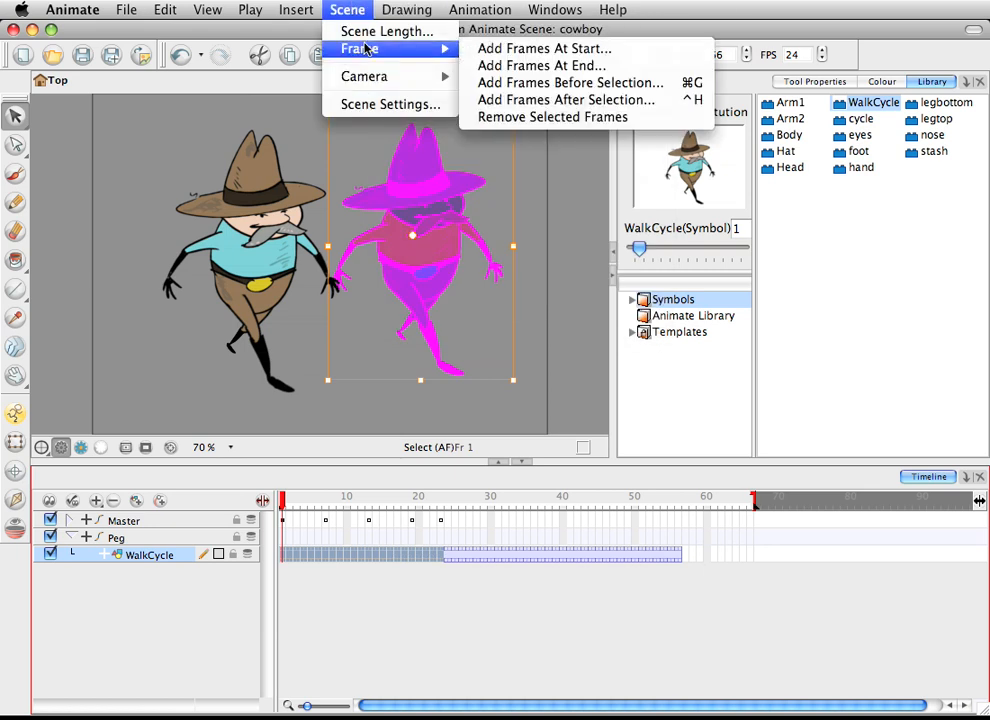
mouse_move(451, 8)
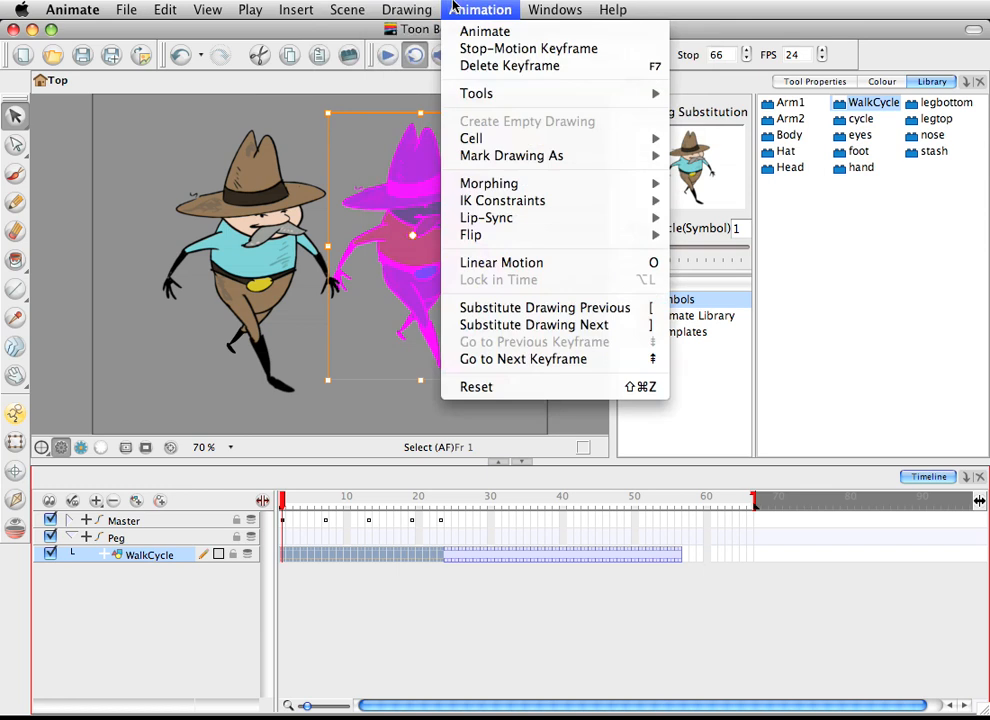
mouse_move(480, 93)
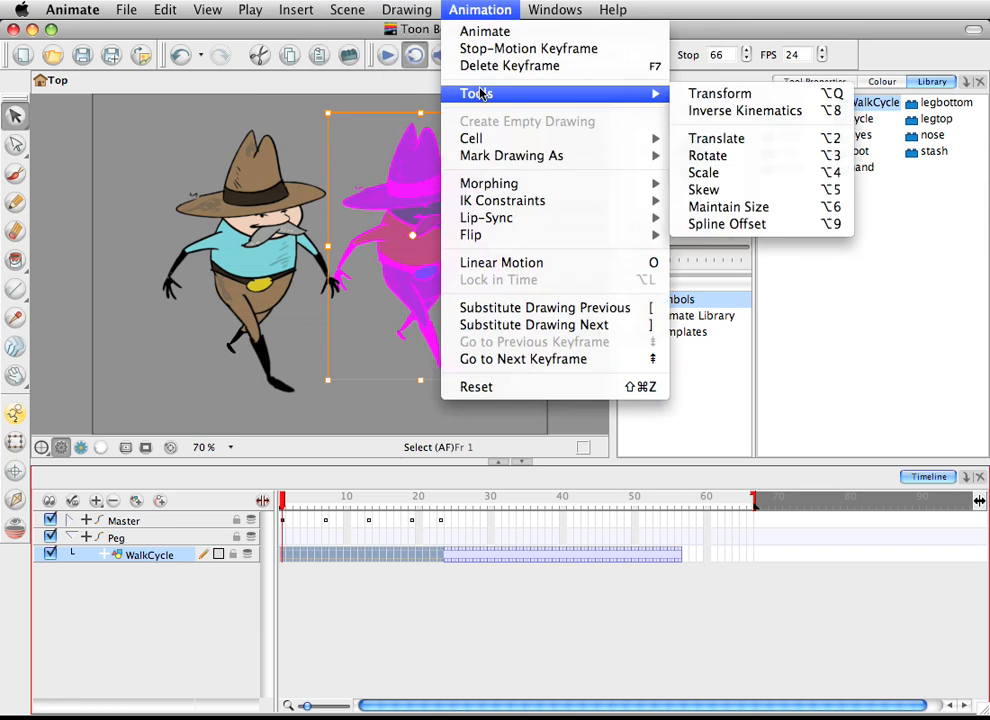
mouse_move(492, 224)
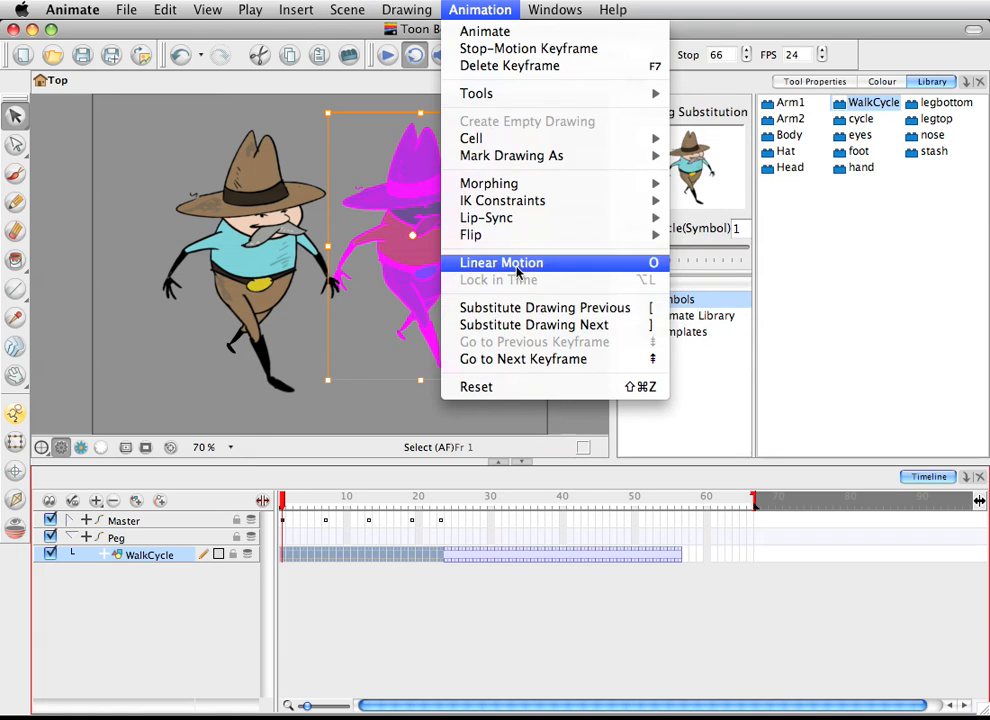
mouse_move(306, 8)
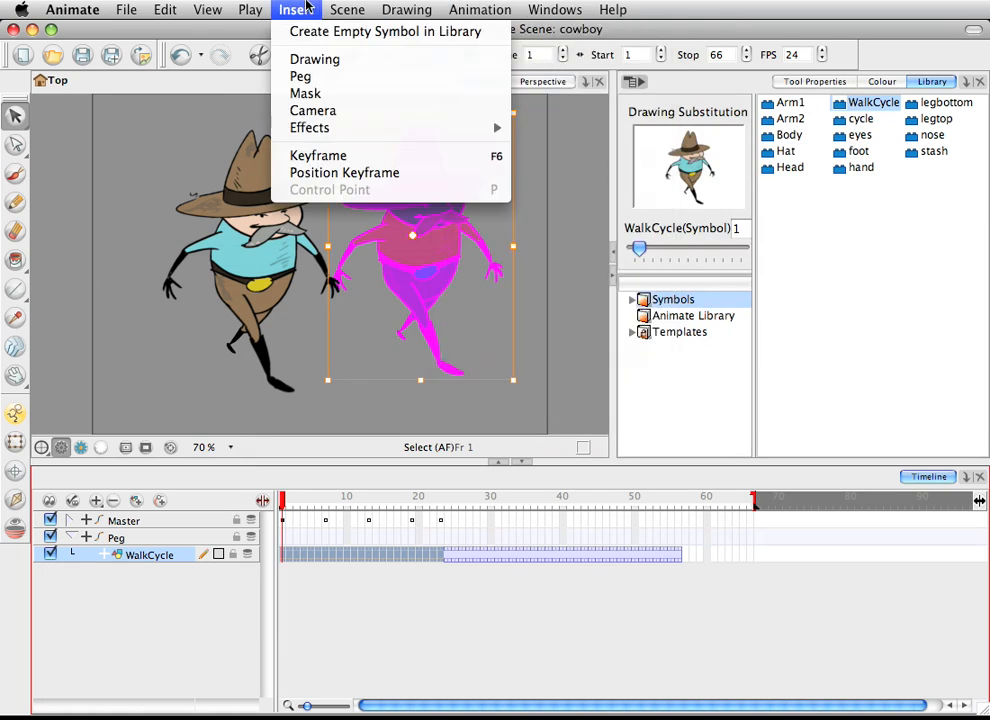
mouse_move(325, 127)
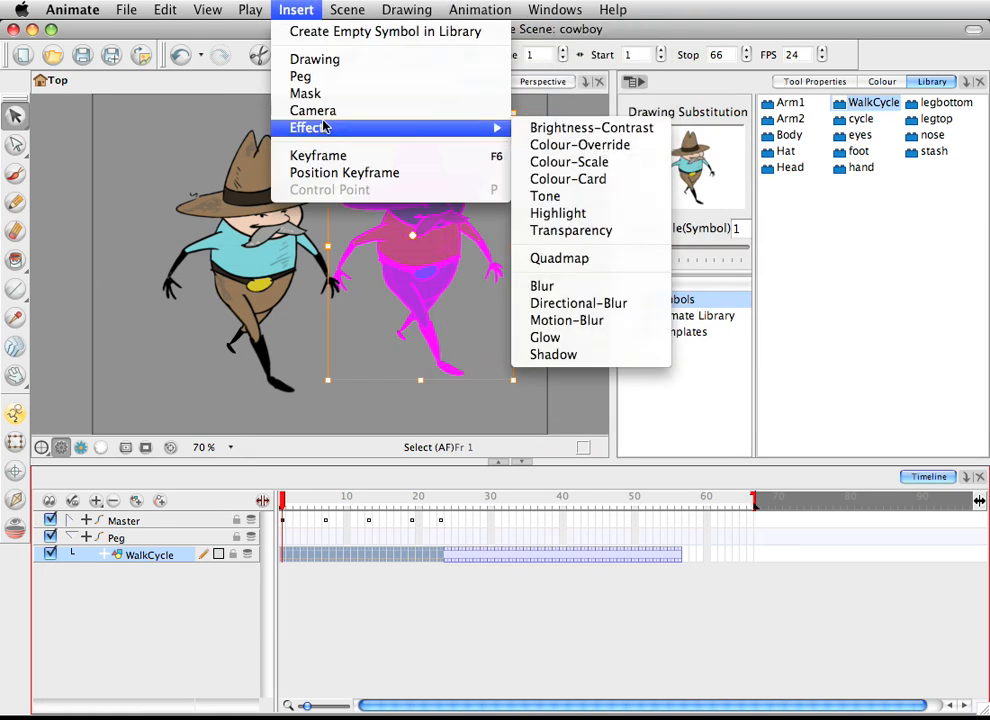
mouse_move(250, 8)
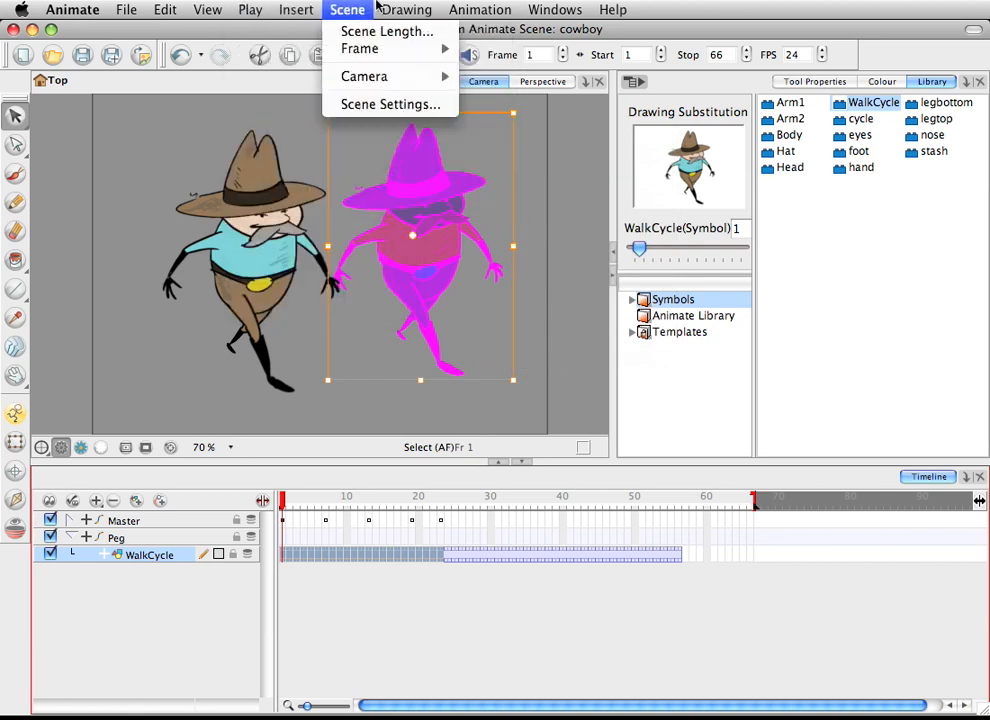
mouse_move(547, 8)
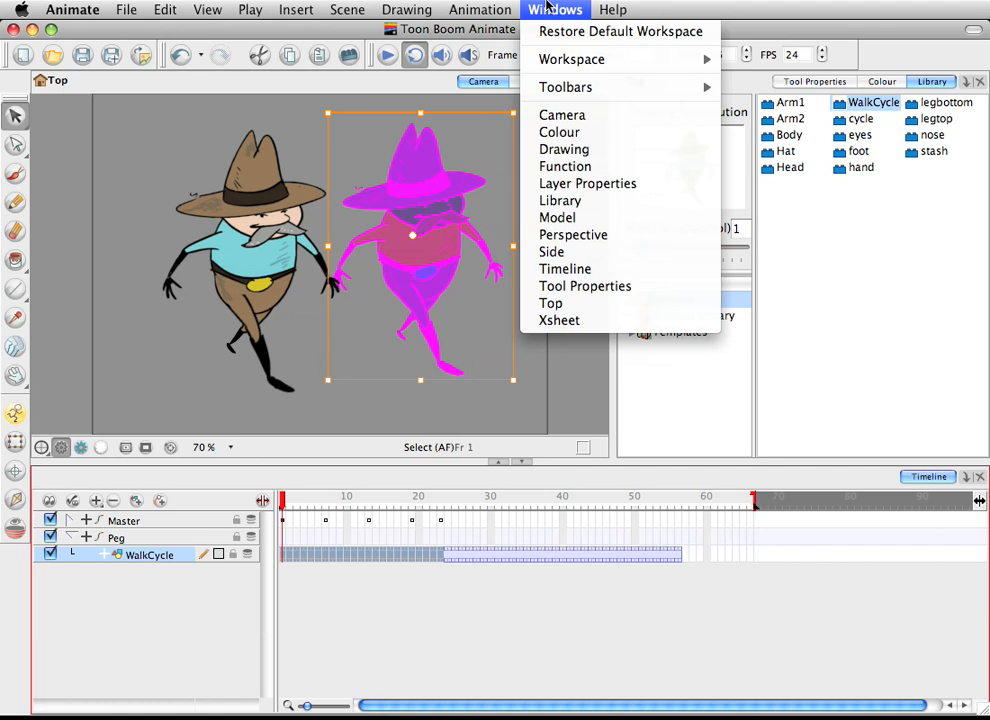
click(512, 5)
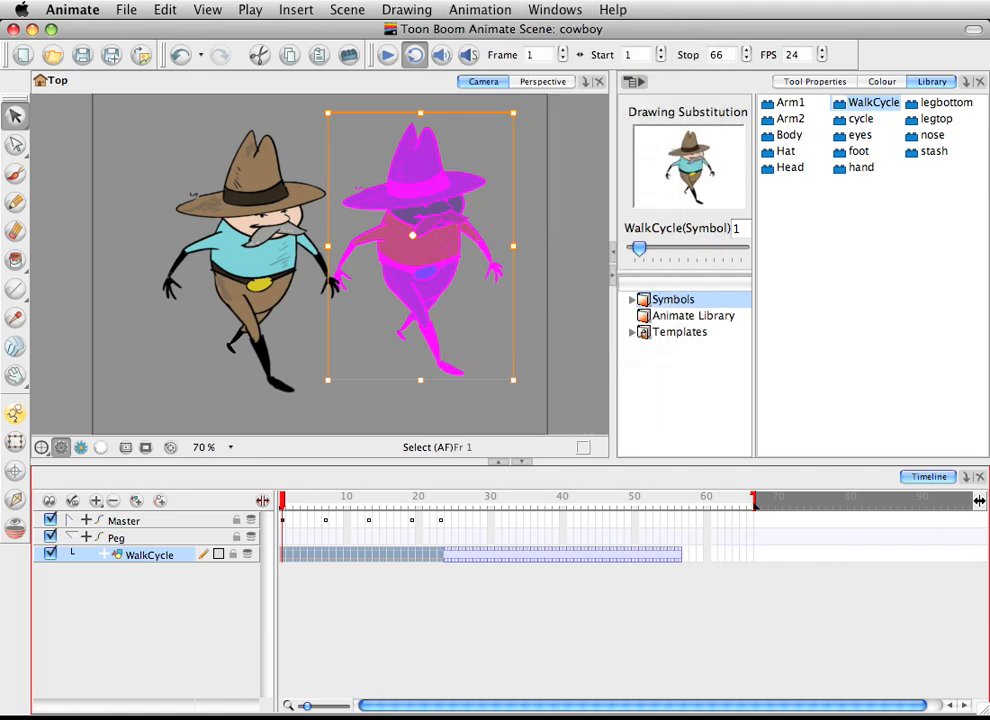
Create a cycle with 3 repetitions from the selected WalkCycle frames and extend the scene to frame 75
right_click(300, 560)
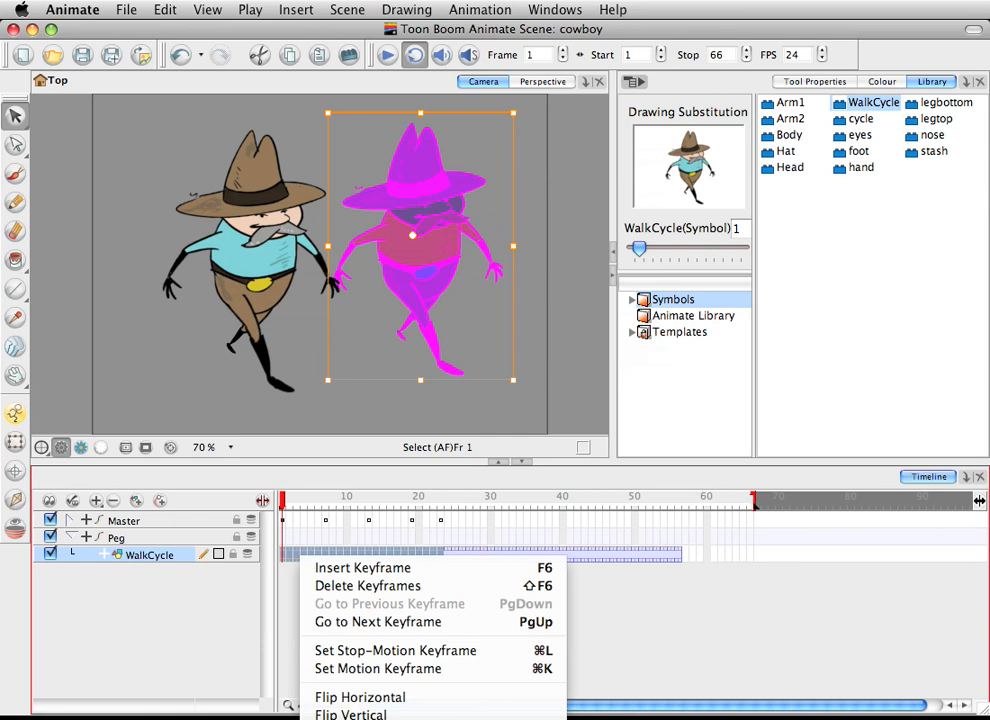
click(375, 718)
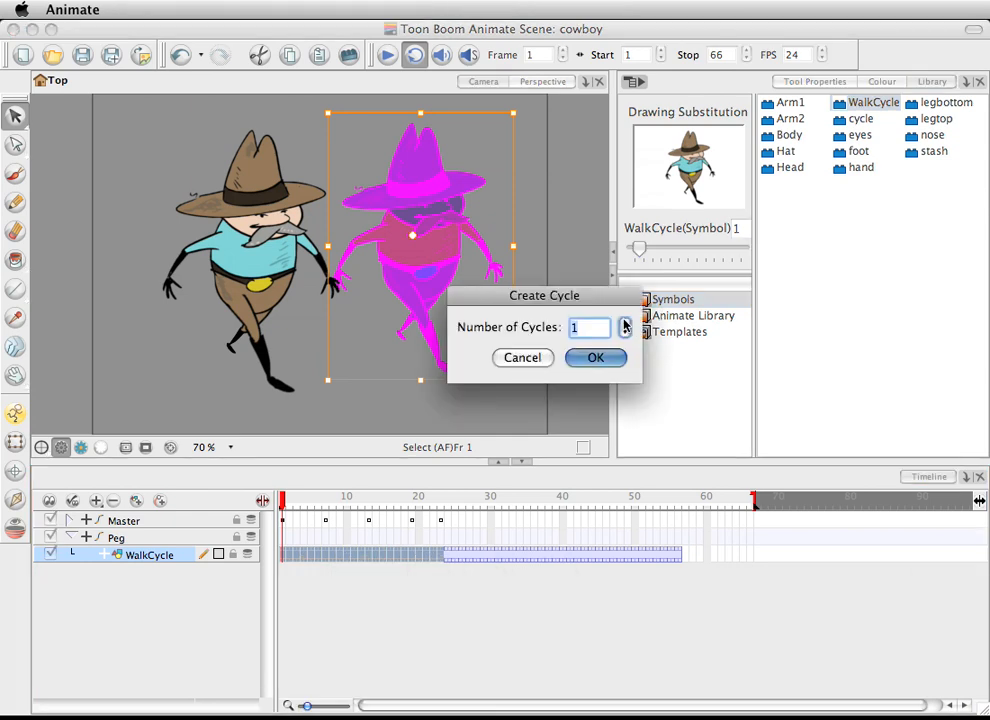
click(624, 322)
click(624, 322)
click(603, 359)
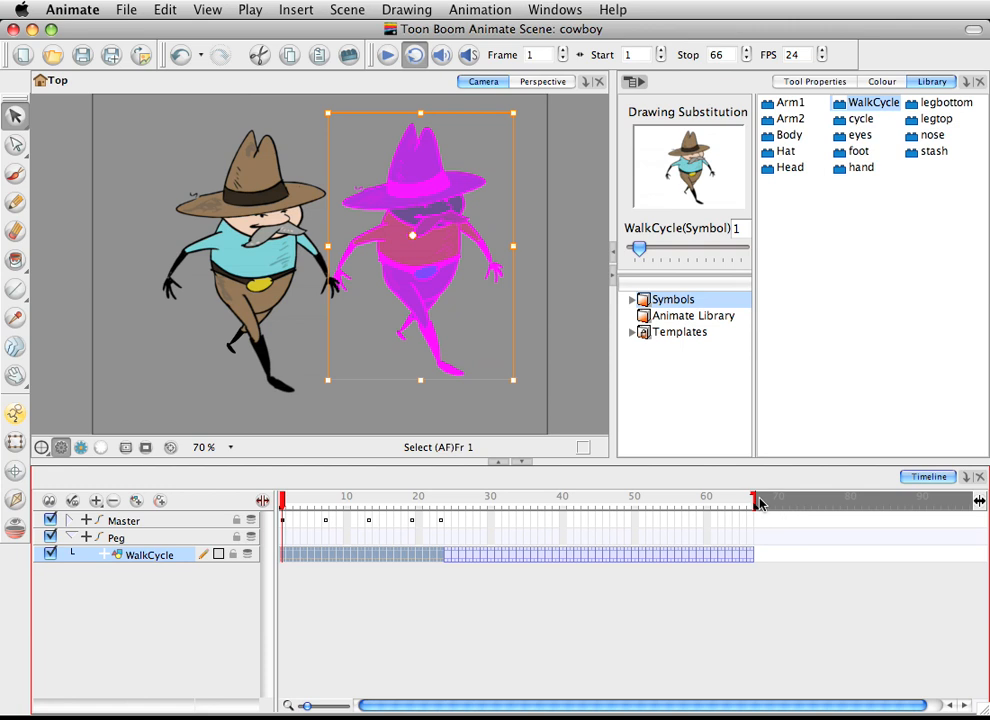
drag(767, 508, 820, 503)
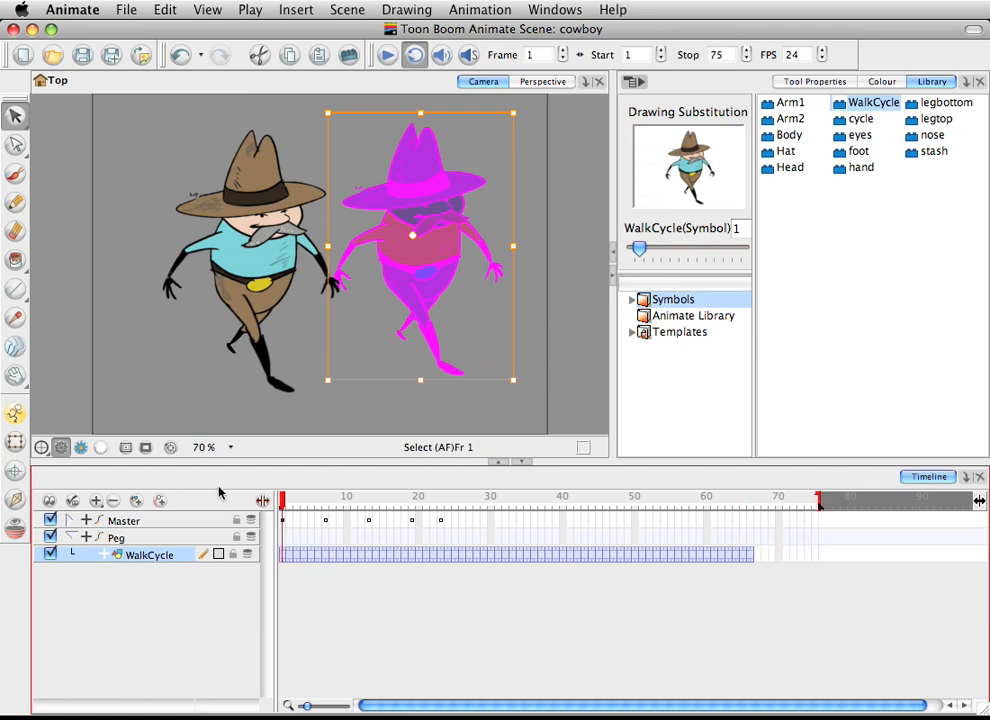
Try substituting WalkCycle drawing 18 at frame 33, set it back to drawing 10, and scrub to frame 49
mouse_move(340, 500)
mouse_down()
mouse_move(630, 506)
mouse_move(497, 526)
mouse_move(701, 540)
mouse_move(541, 540)
mouse_move(318, 566)
mouse_move(457, 552)
mouse_up()
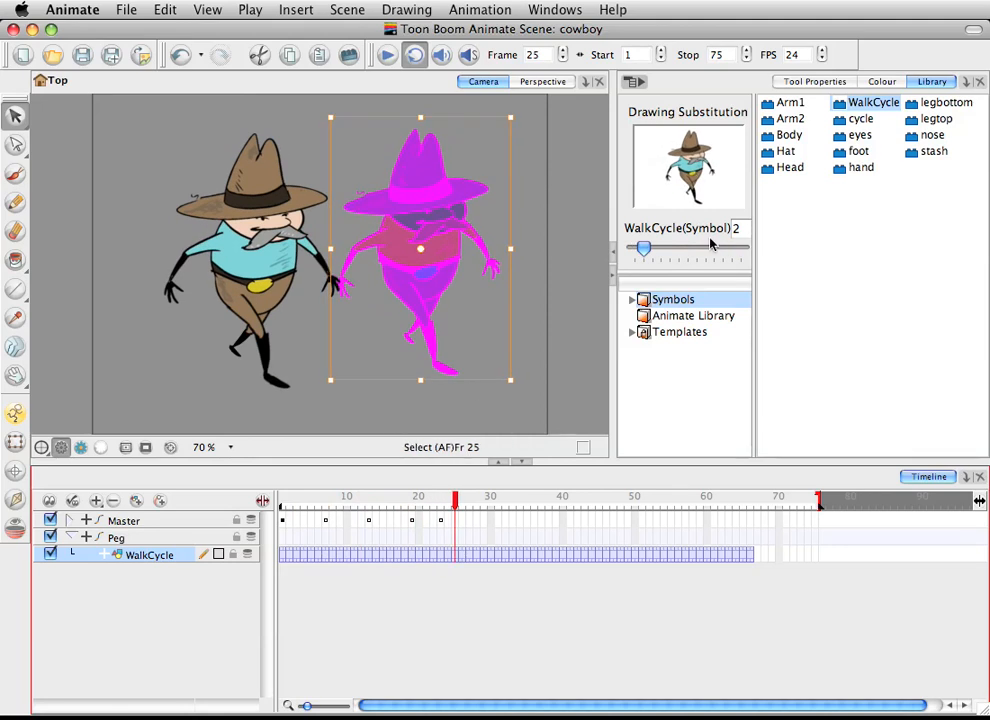
drag(458, 501, 513, 496)
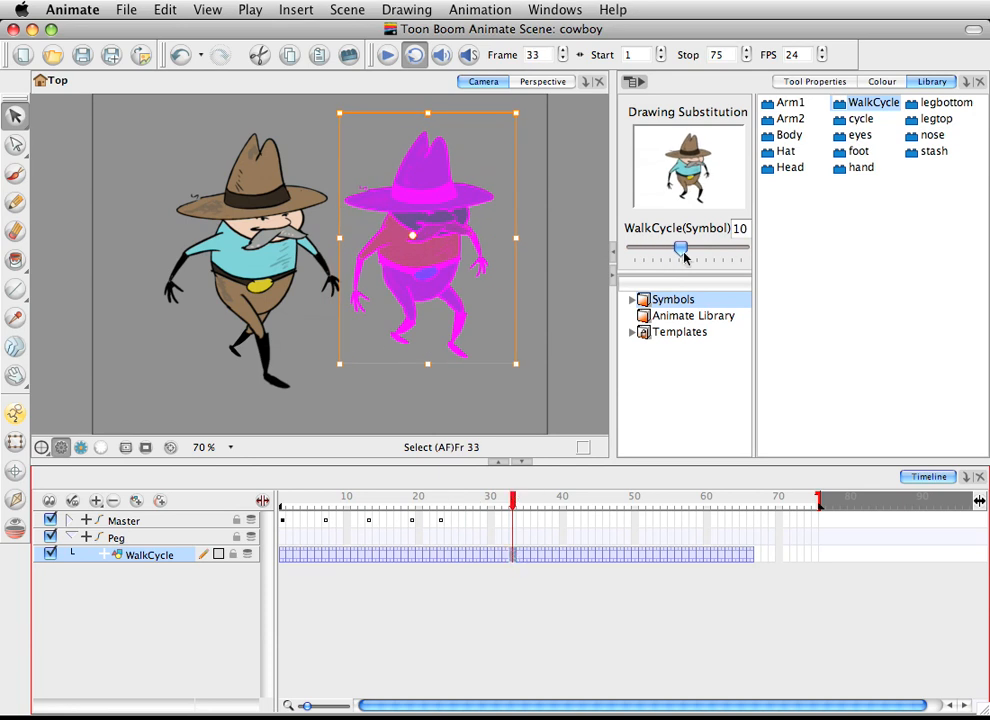
drag(681, 248, 717, 248)
mouse_move(515, 499)
mouse_down()
mouse_move(486, 507)
mouse_move(511, 505)
mouse_up()
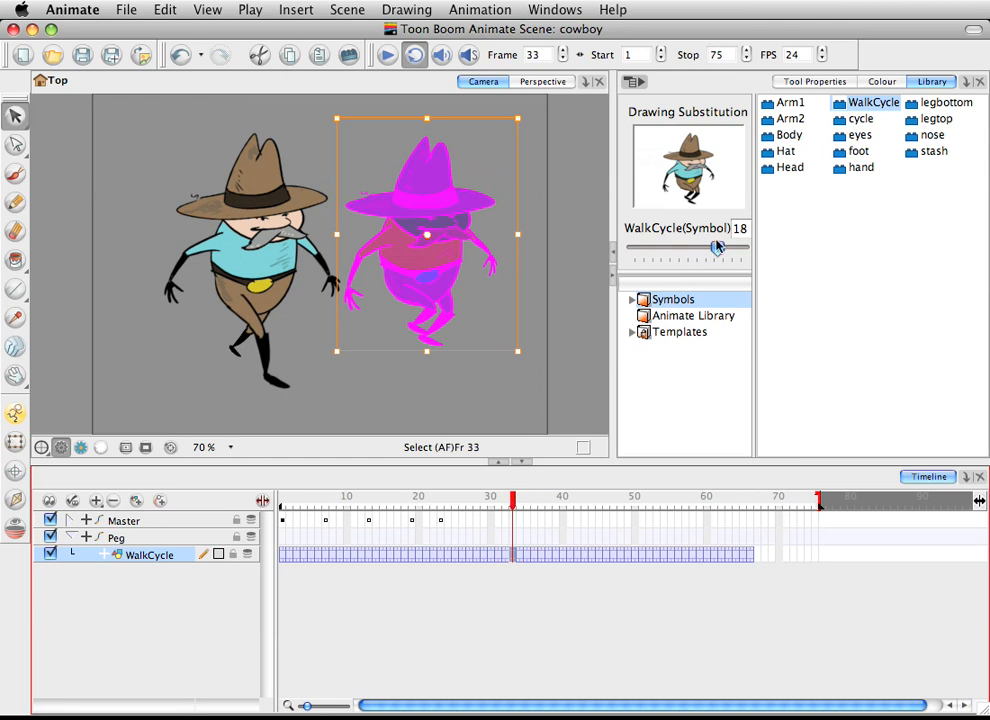
drag(716, 247, 680, 249)
drag(513, 503, 628, 471)
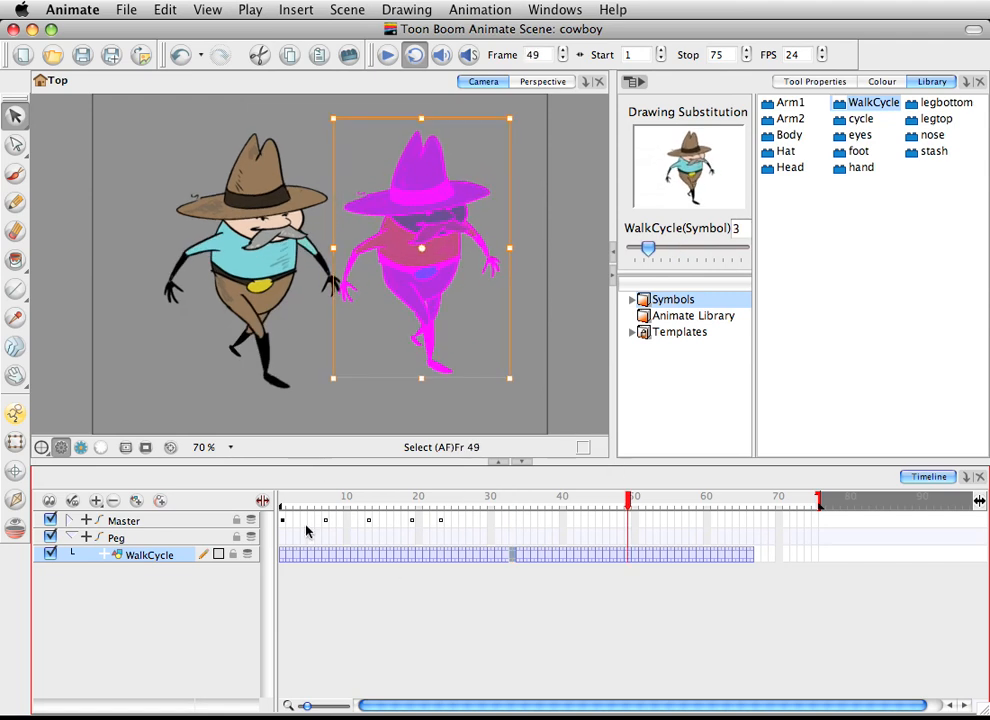
Hide the Master peg, then shrink the WalkCycle cowboy at frame 1 and place him in the camera frame's upper-left corner
click(284, 538)
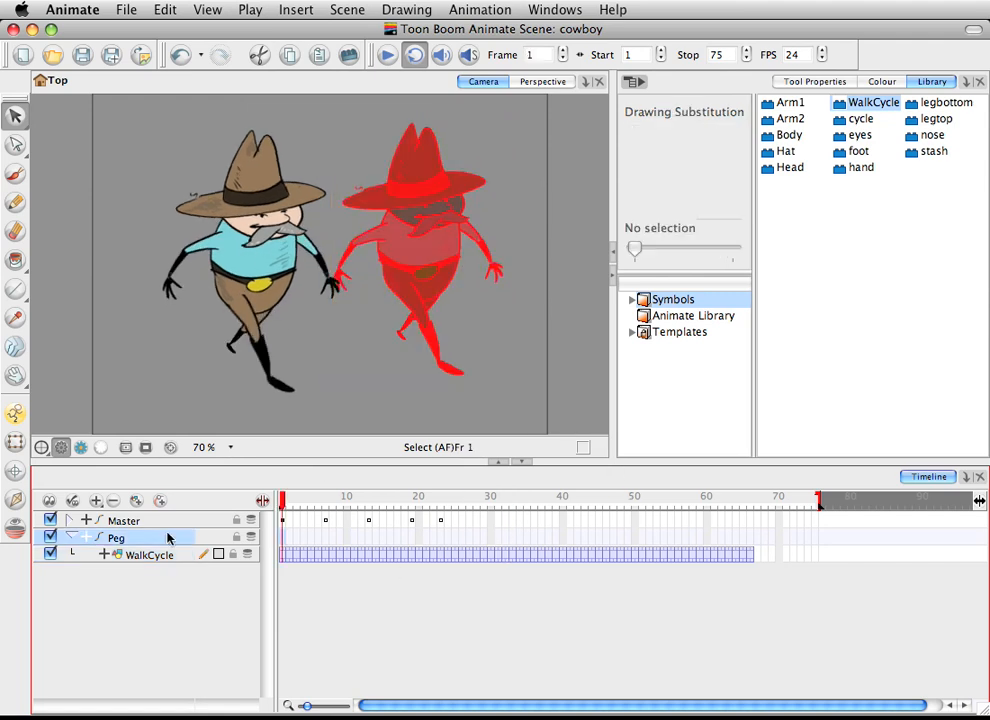
click(50, 520)
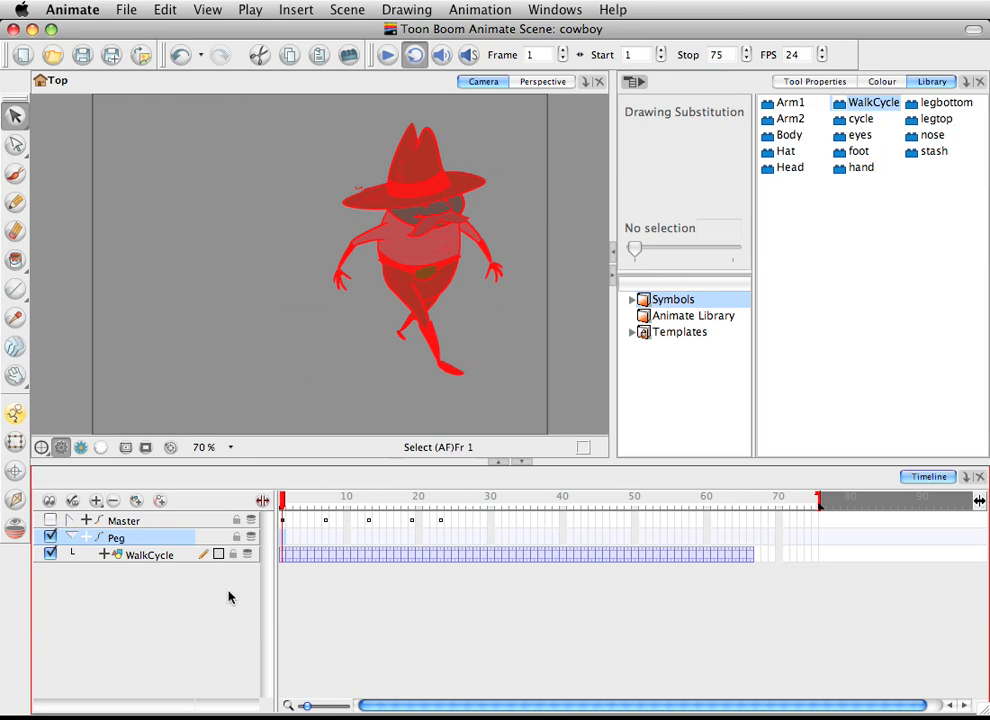
click(435, 245)
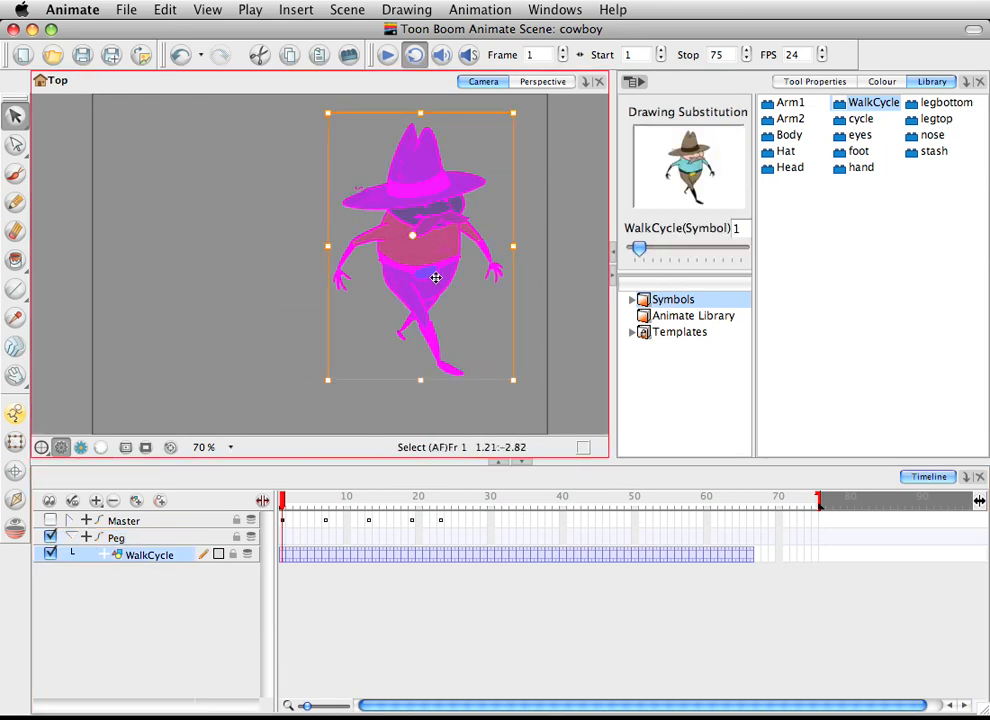
click(16, 443)
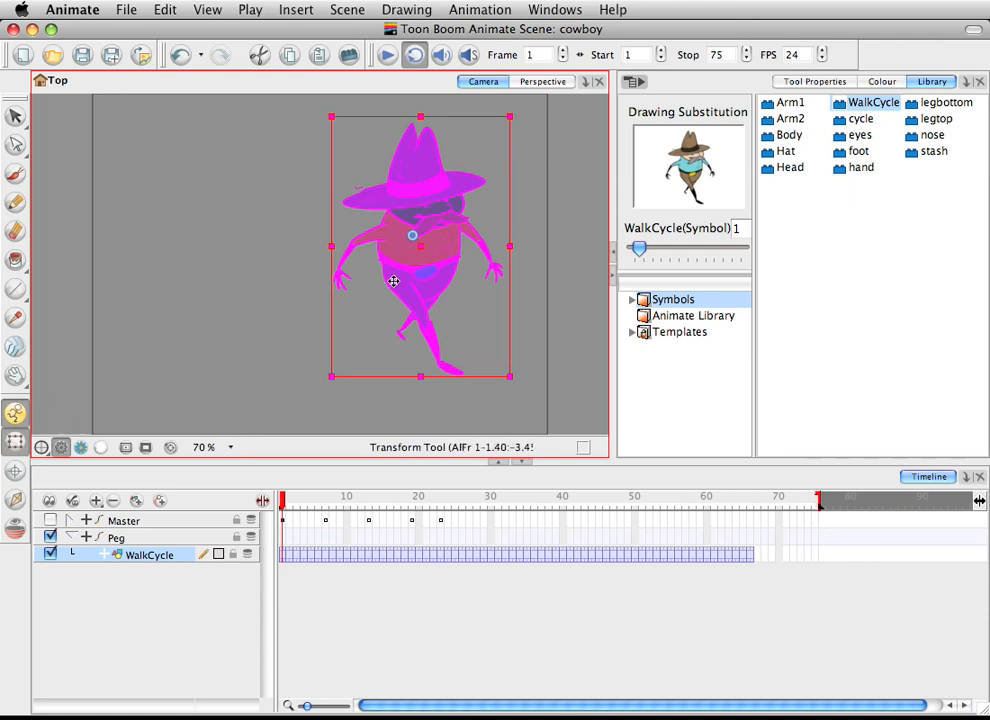
drag(371, 247, 153, 260)
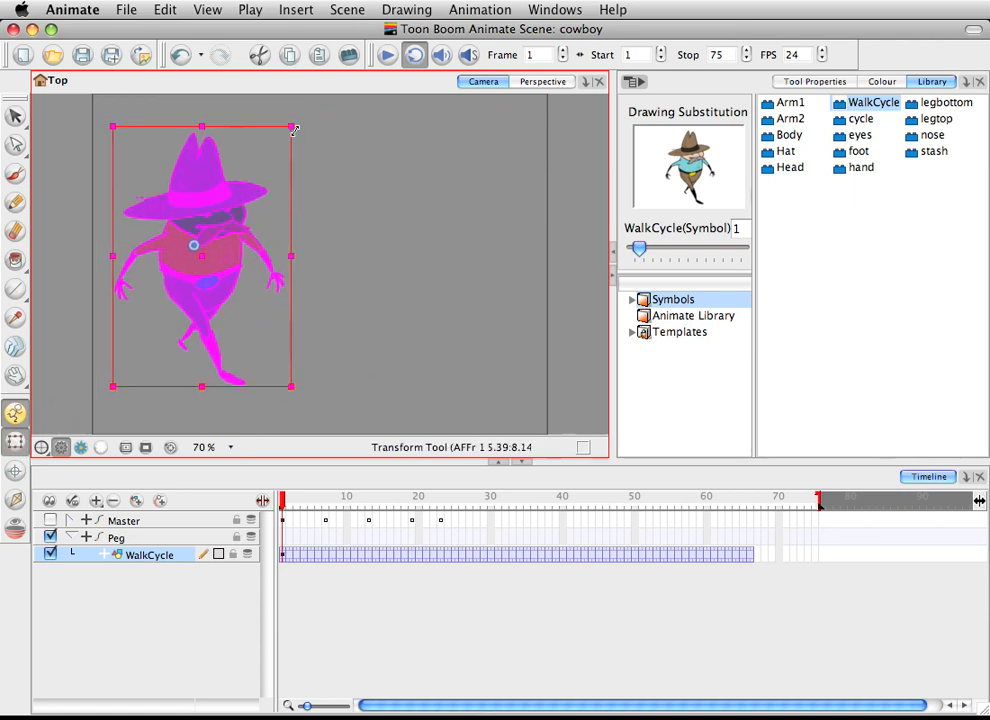
drag(290, 130, 270, 152)
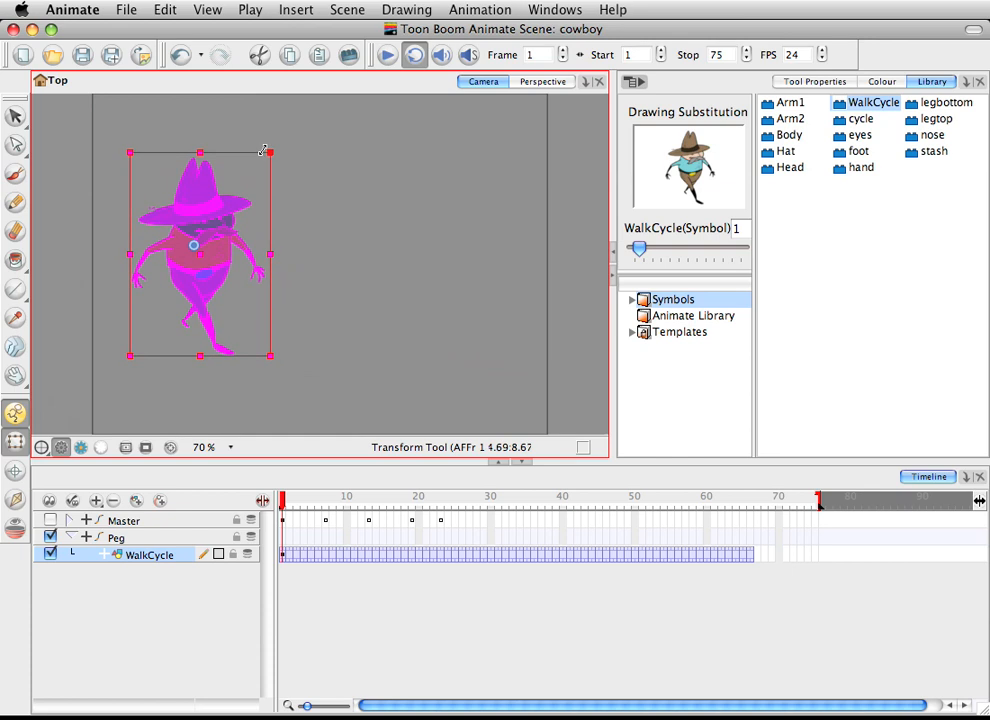
drag(212, 244, 172, 204)
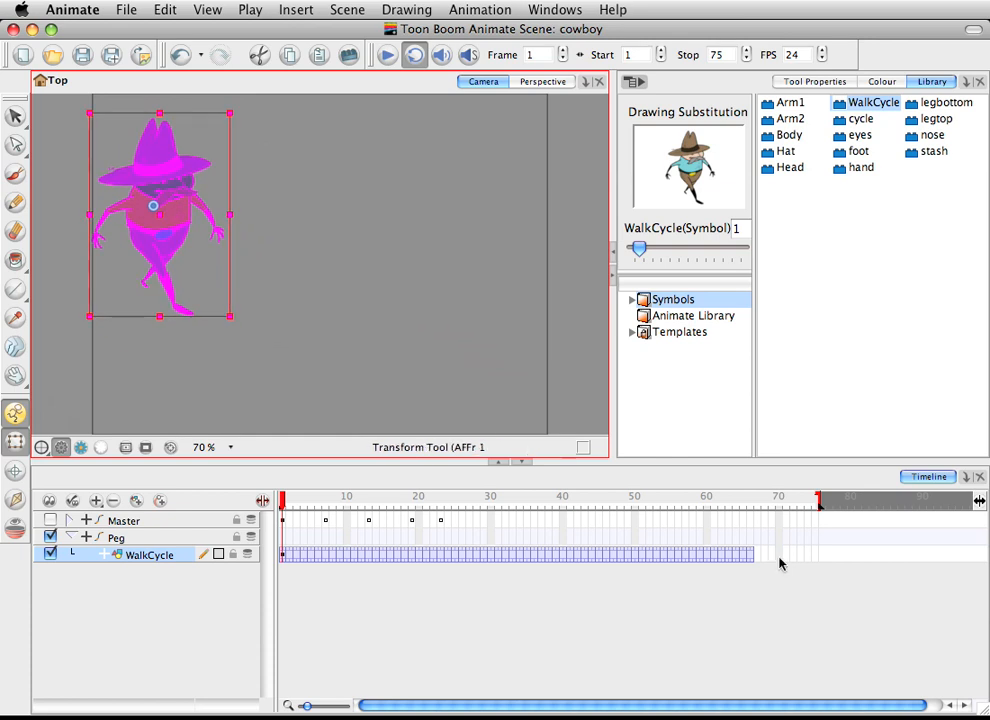
At frame 66, move the Peg's cowboy to the camera frame's right side, enlarge him to nearly its height, and play from frame 1
click(749, 537)
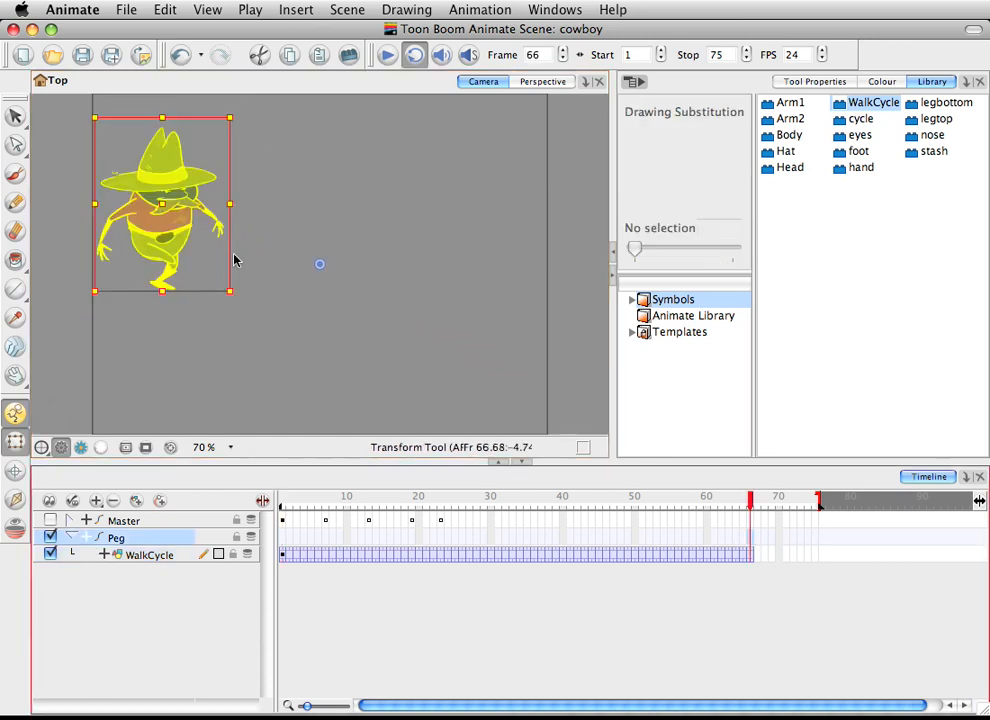
drag(174, 183, 402, 255)
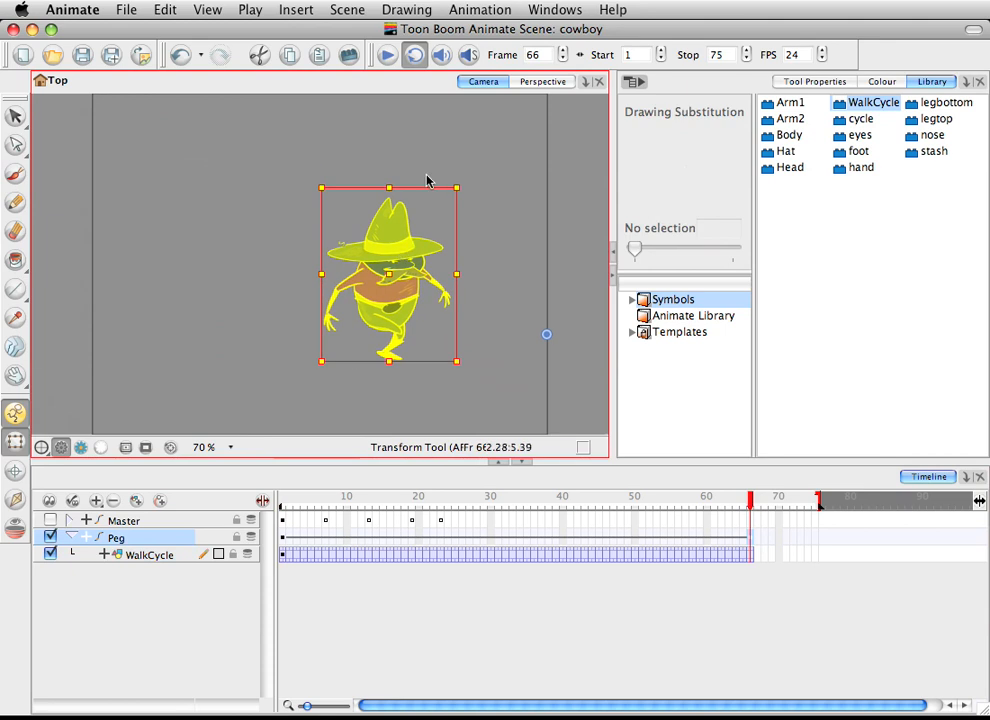
drag(457, 188, 431, 117)
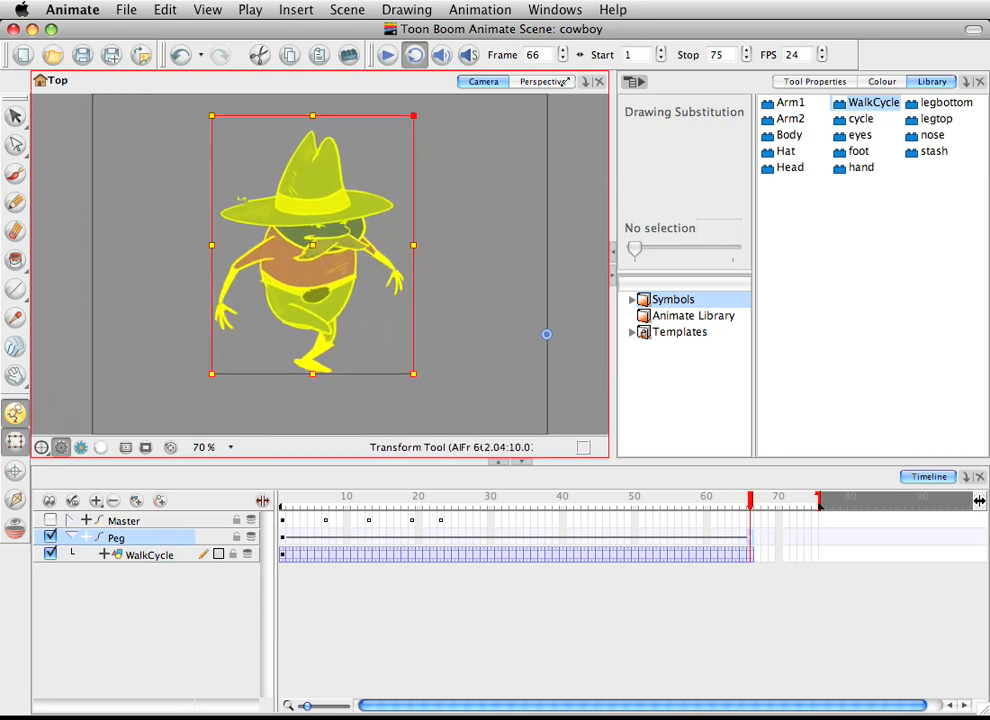
drag(327, 203, 416, 224)
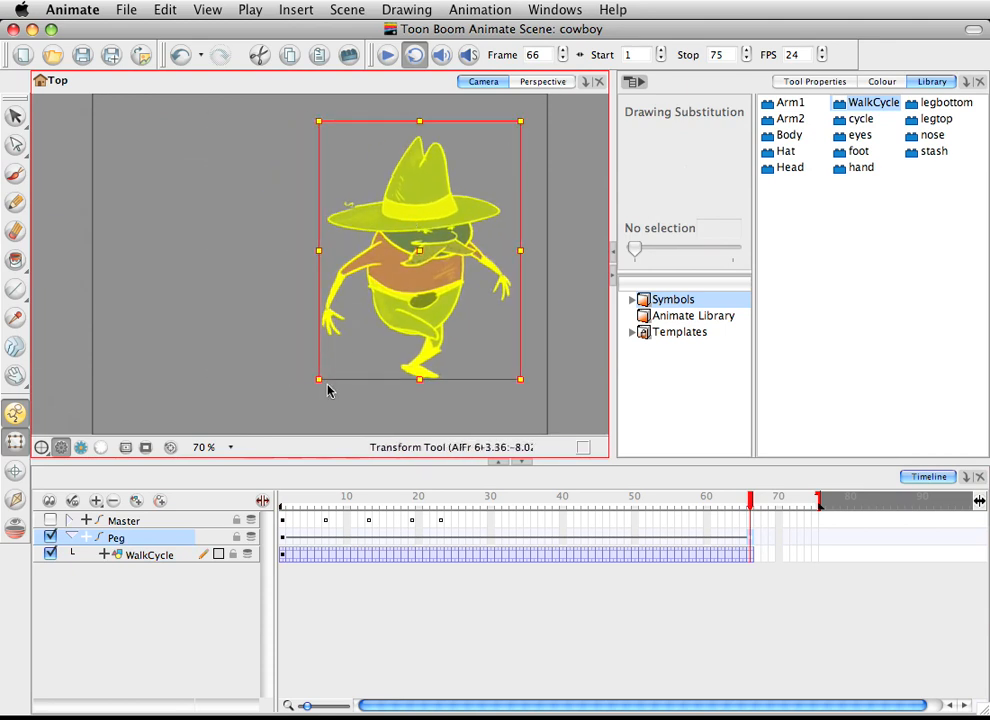
drag(319, 379, 270, 411)
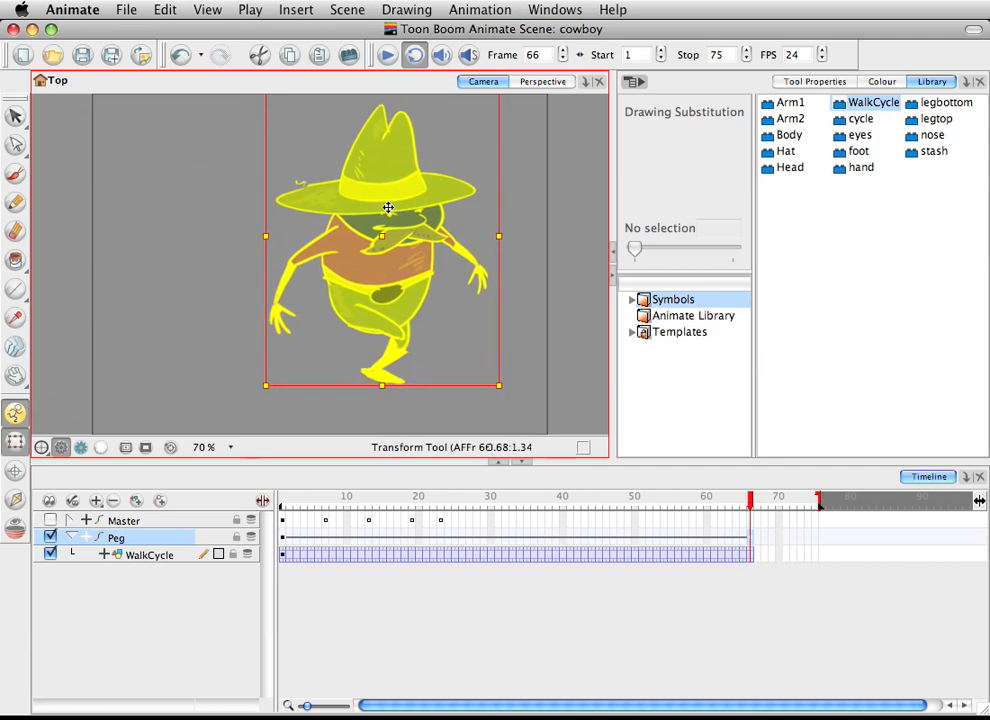
drag(387, 208, 421, 229)
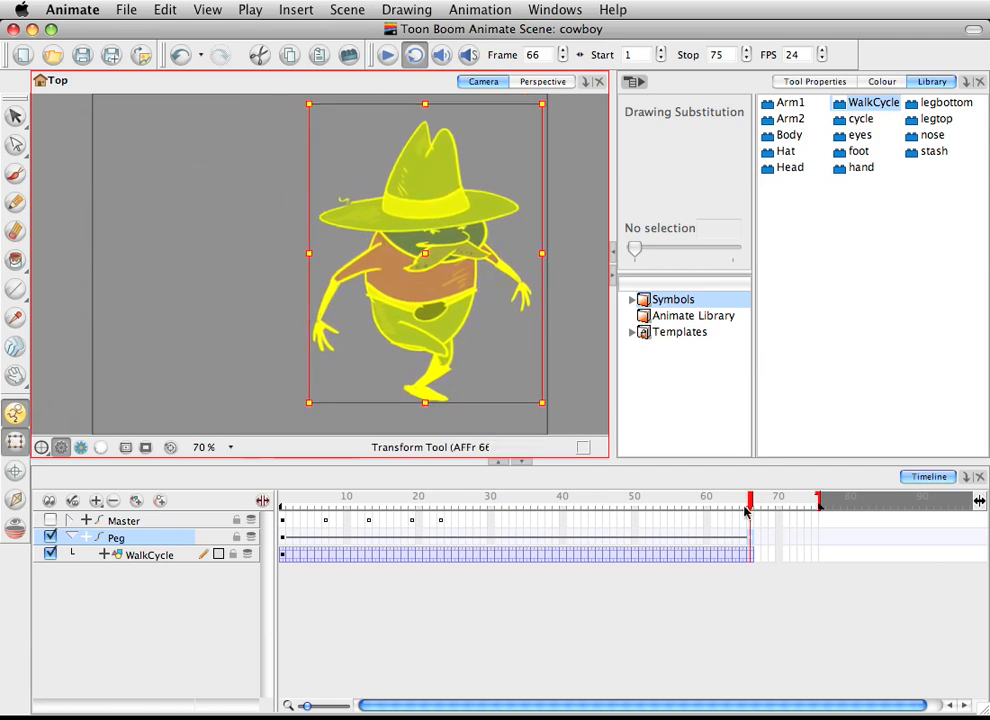
drag(750, 500, 277, 508)
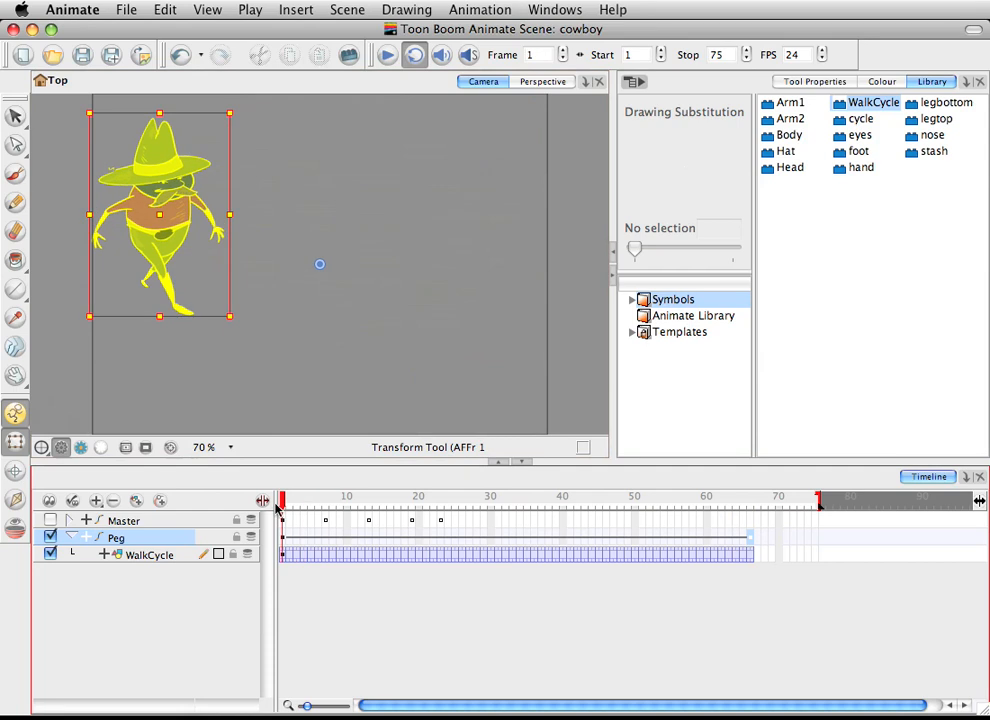
click(388, 56)
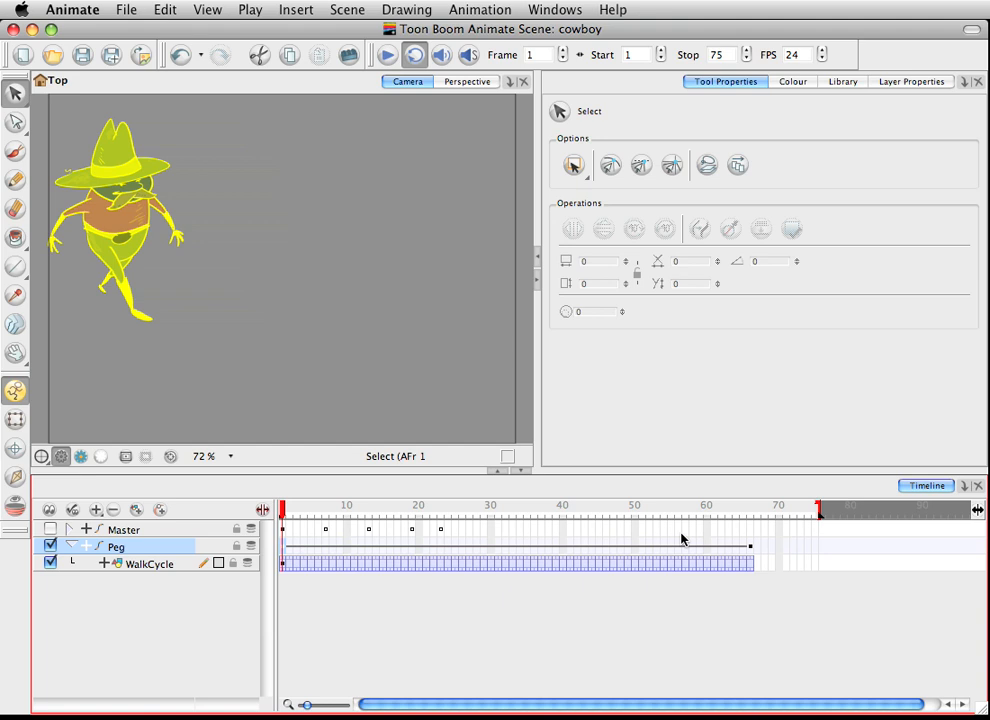
Try adding a Motion-Blur effect to the WalkCycle layer, and undo the addition
click(150, 565)
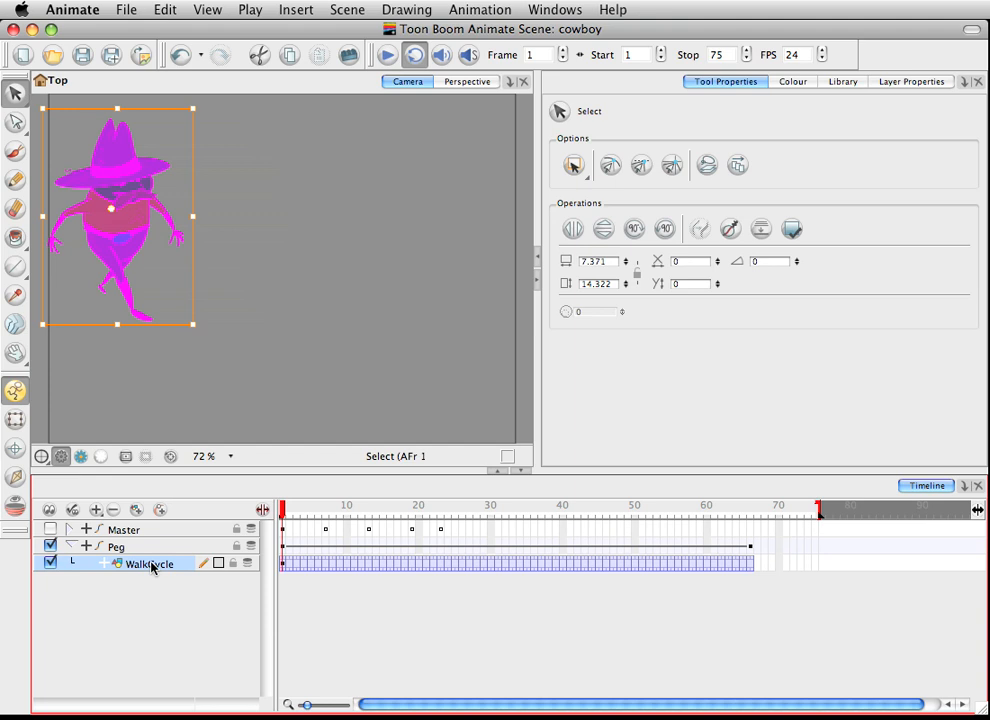
right_click(152, 567)
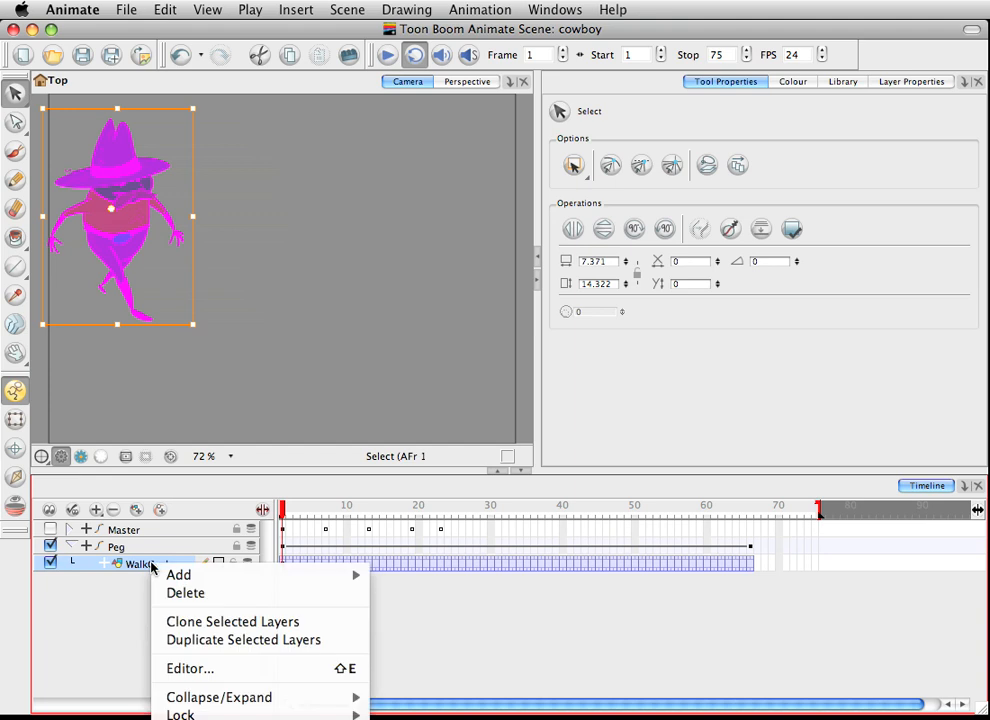
click(93, 600)
click(96, 510)
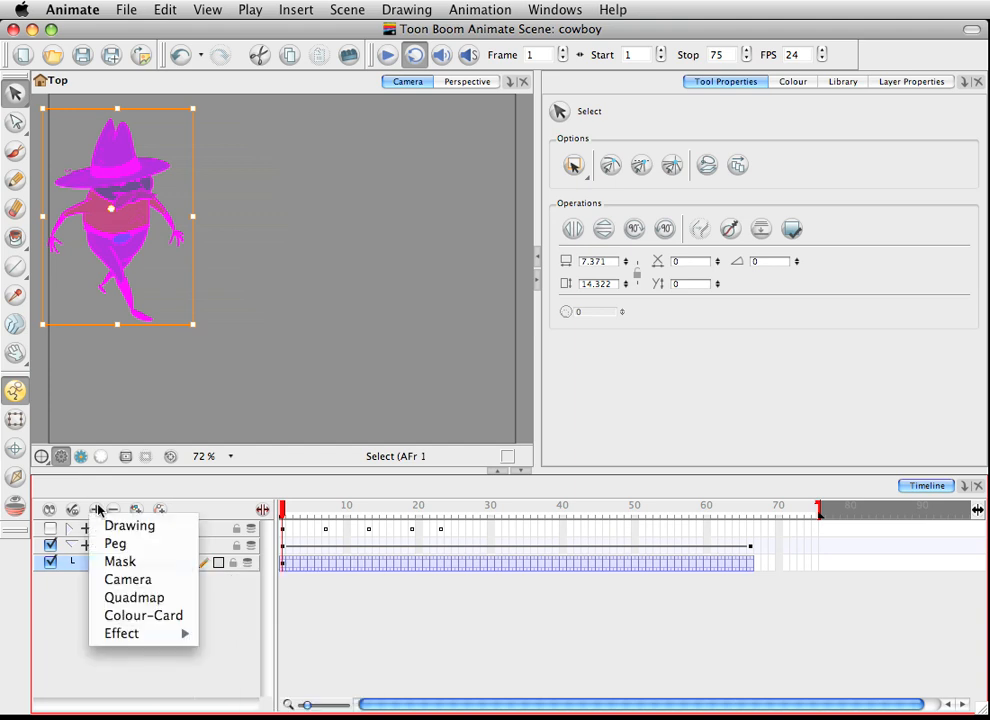
mouse_move(136, 636)
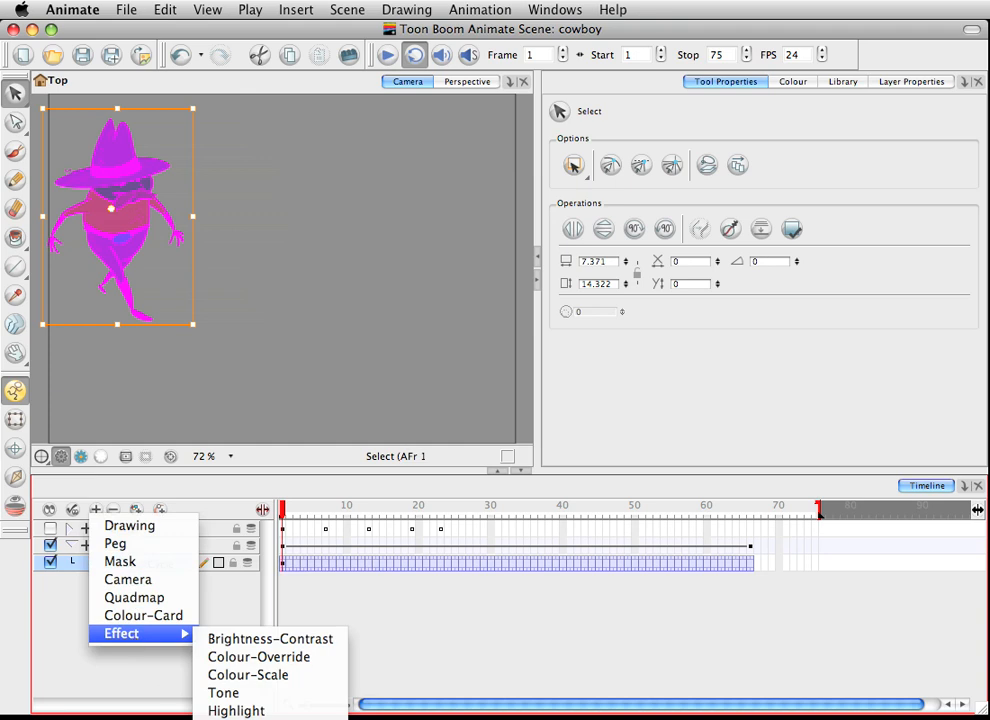
click(240, 718)
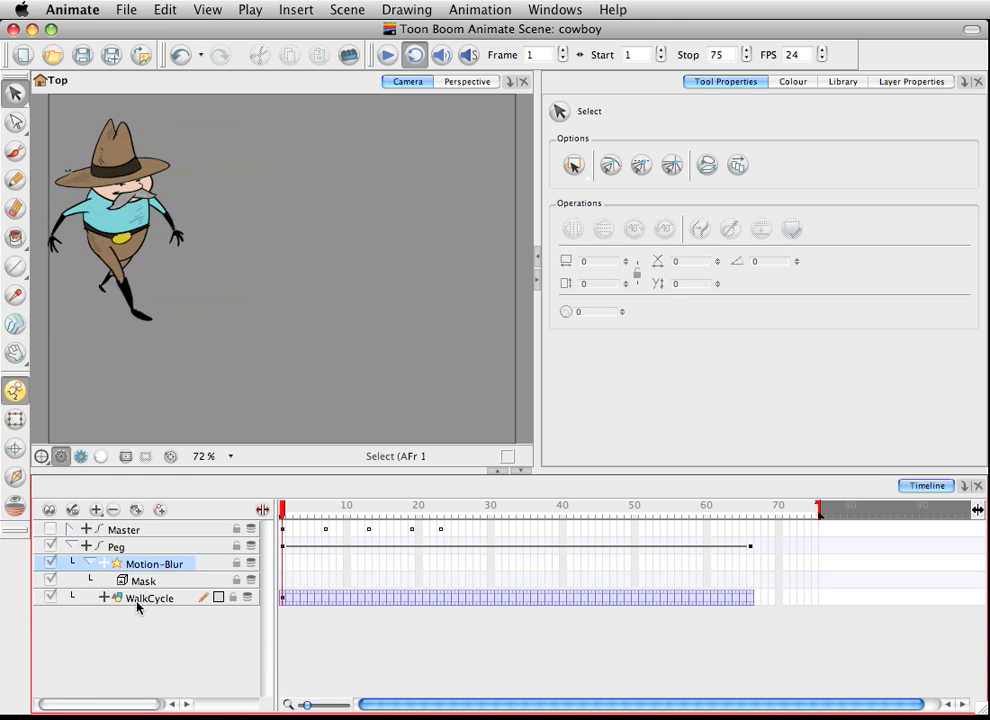
key(super+z)
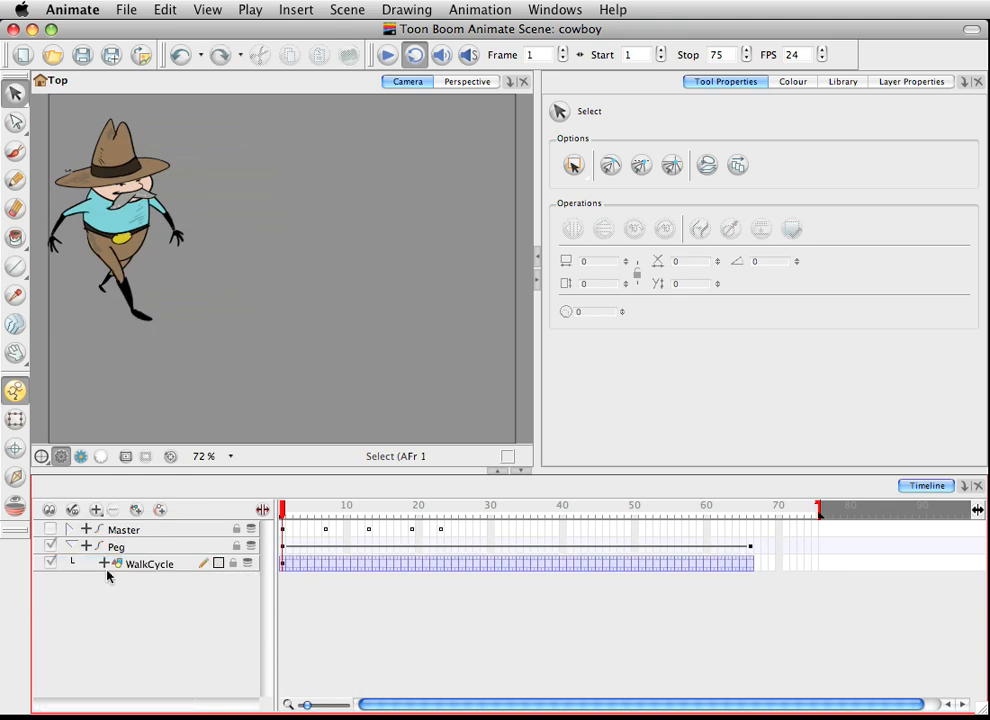
Add a Blur effect and nest it between the Peg and the WalkCycle layer in the hierarchy
click(96, 510)
mouse_move(170, 636)
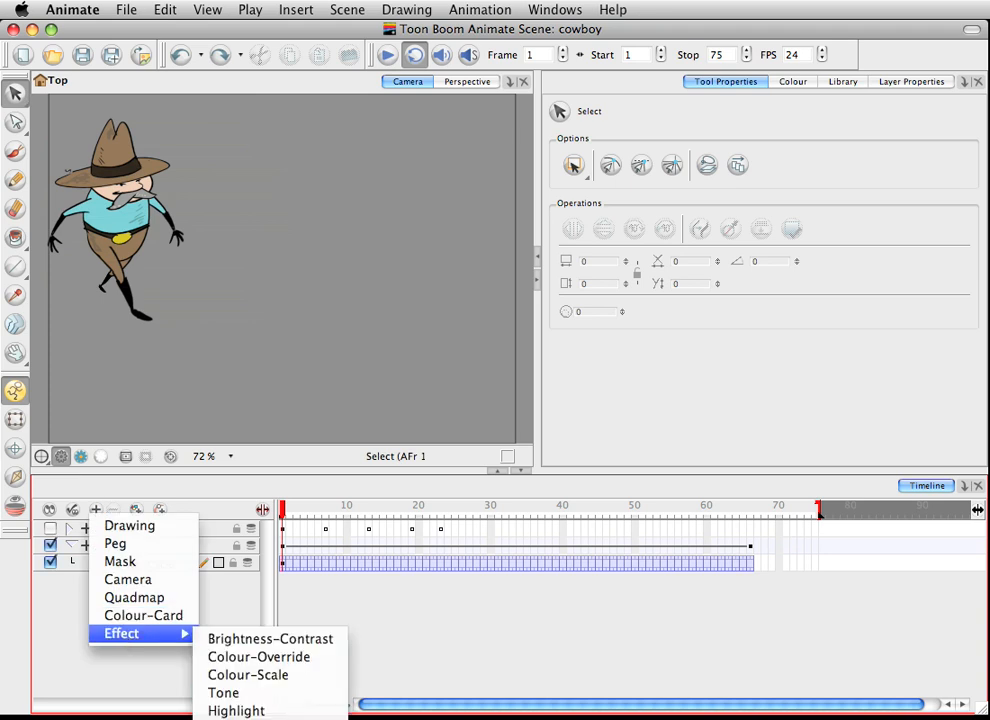
click(230, 719)
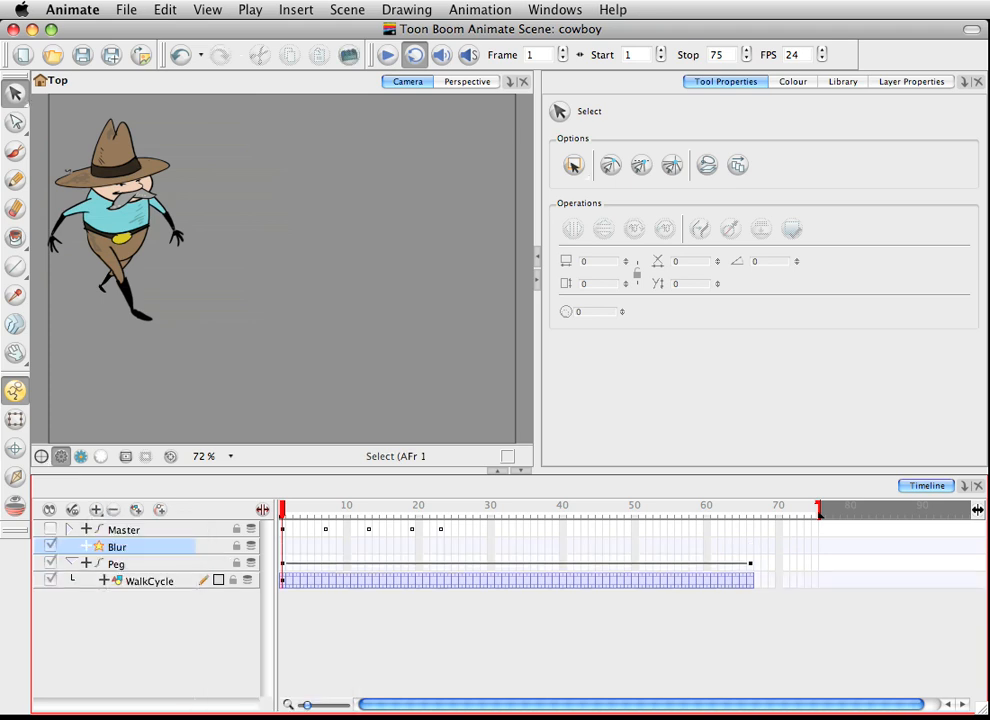
double_click(118, 546)
key(Escape)
drag(115, 549, 126, 578)
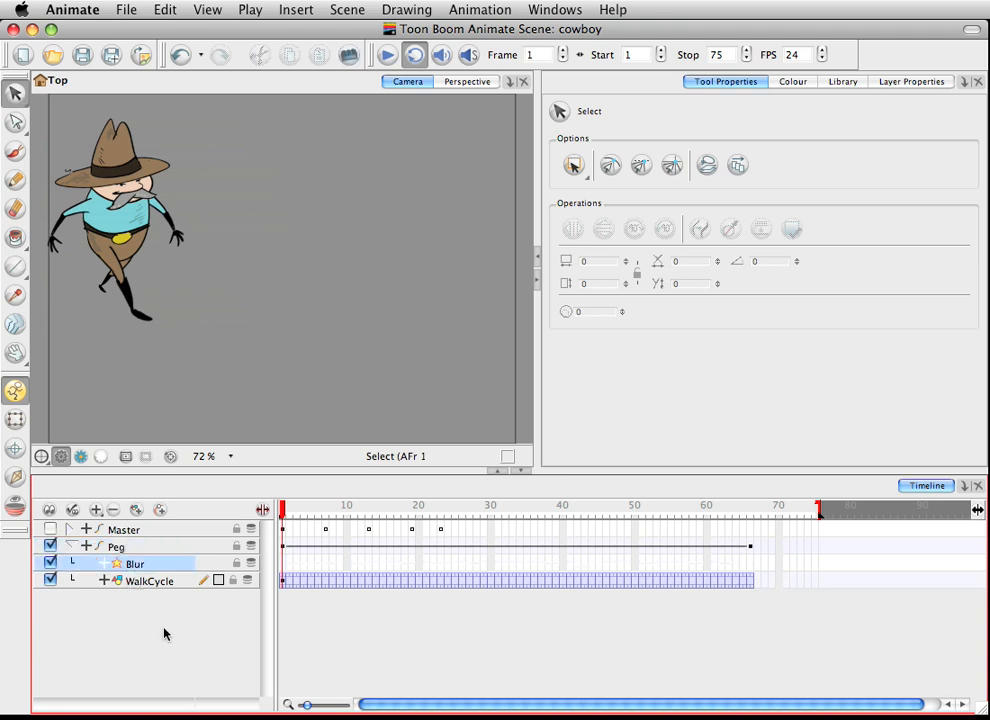
click(135, 581)
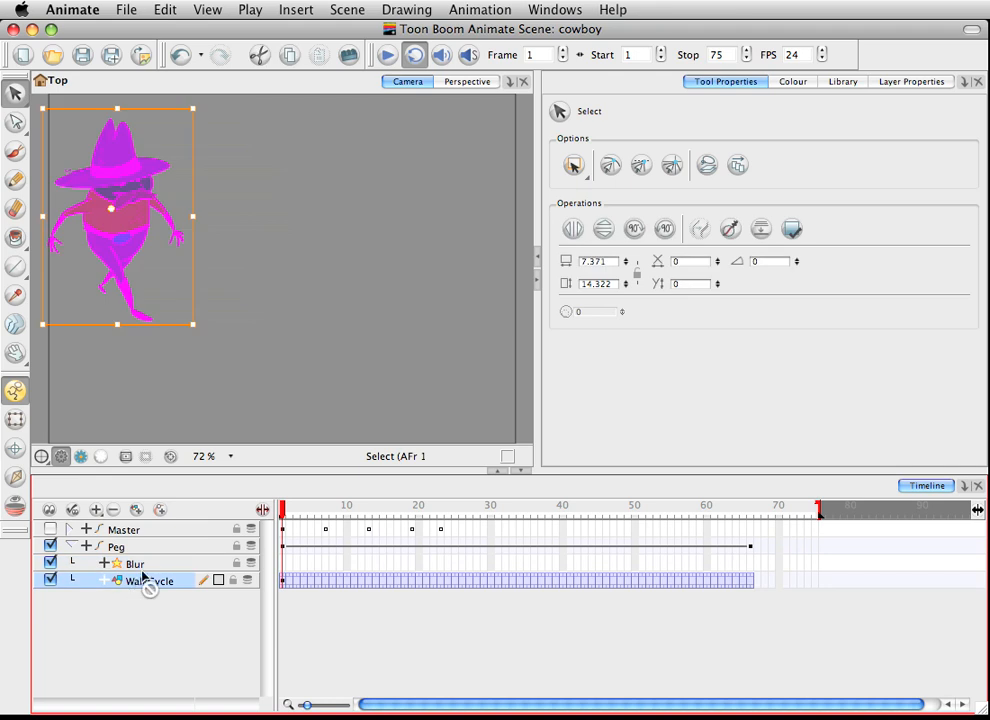
drag(143, 589, 155, 566)
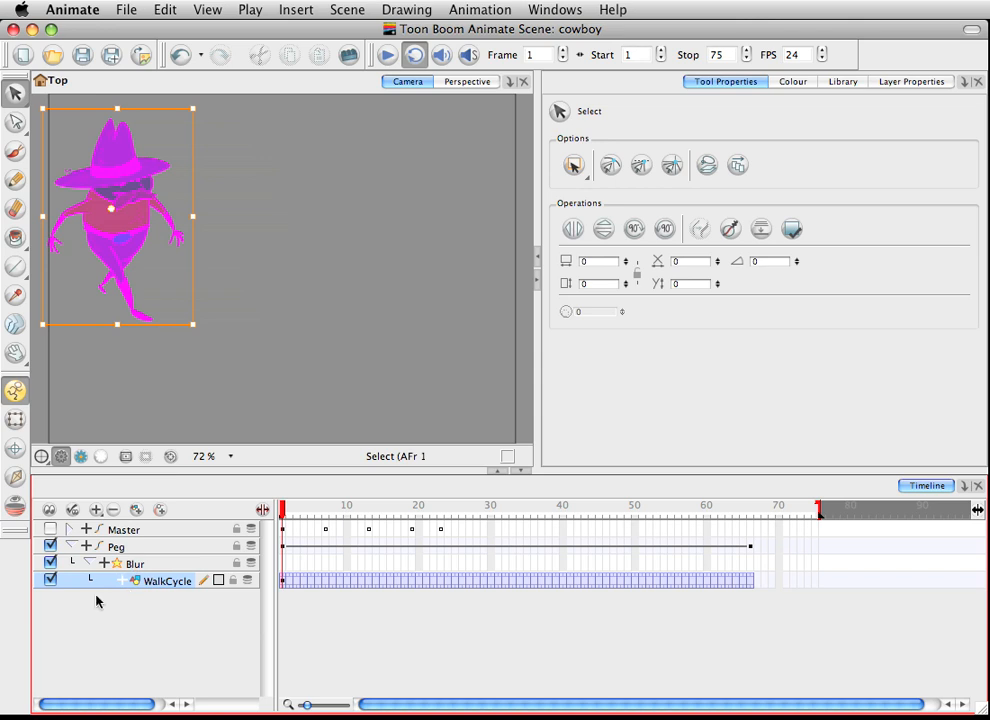
Expand the Blur effect's Radius parameter with its value displayed, and keyframe it at frames 1 and 66
click(104, 563)
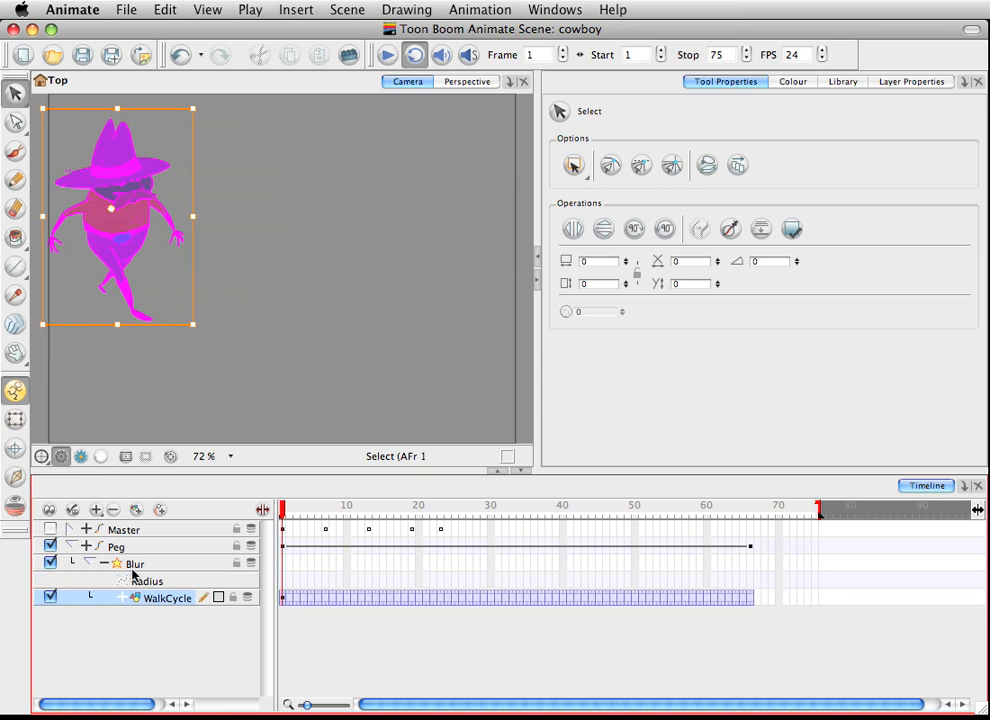
click(143, 581)
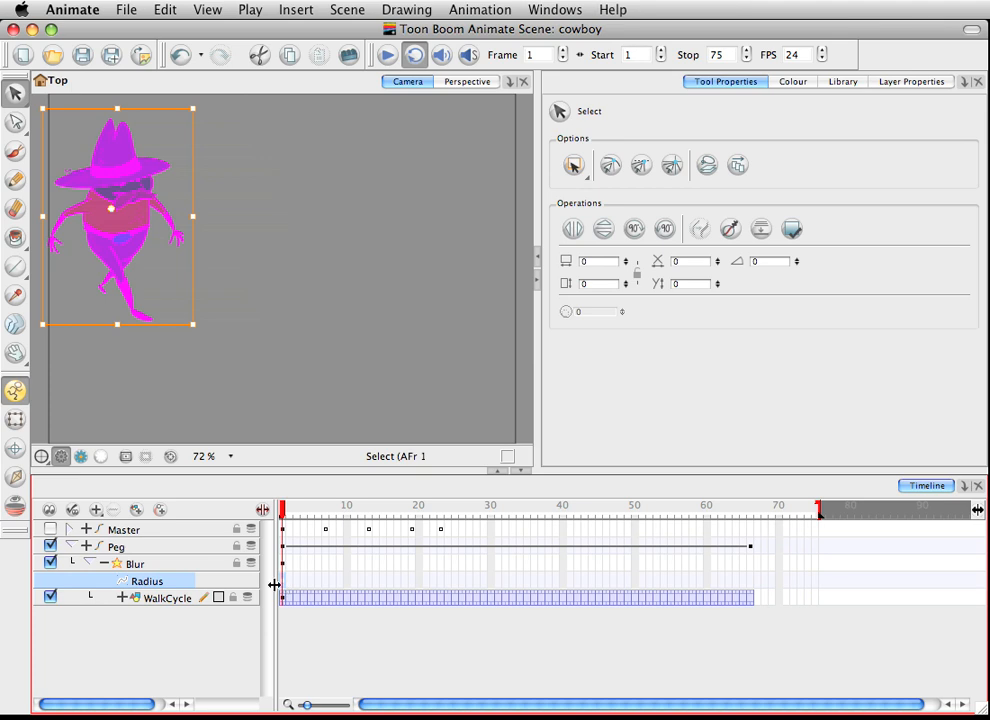
click(262, 511)
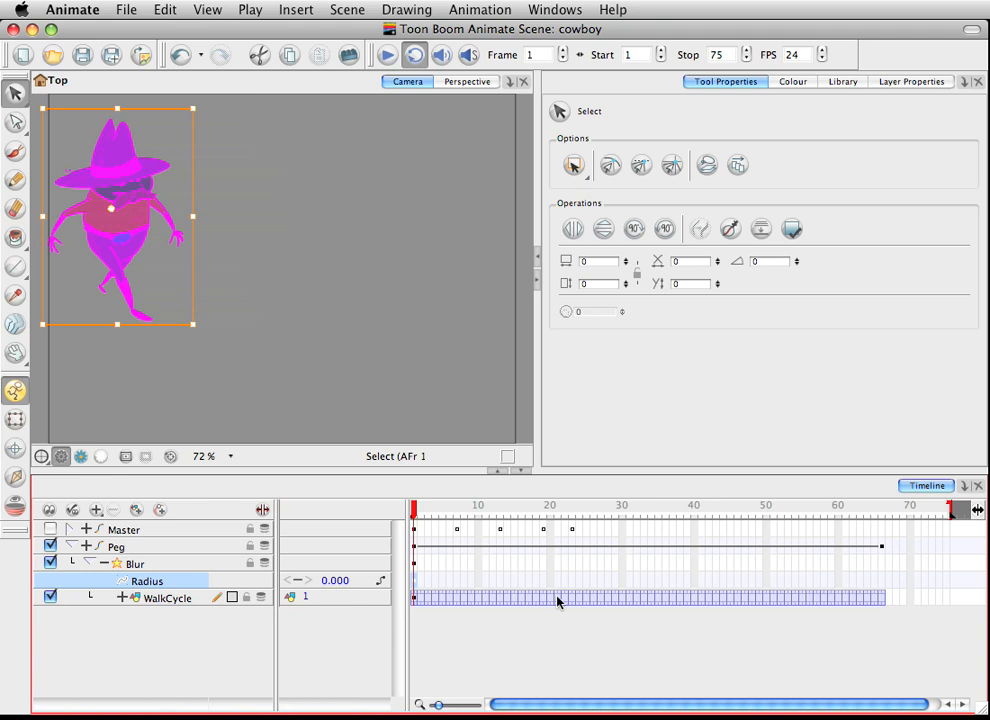
click(882, 586)
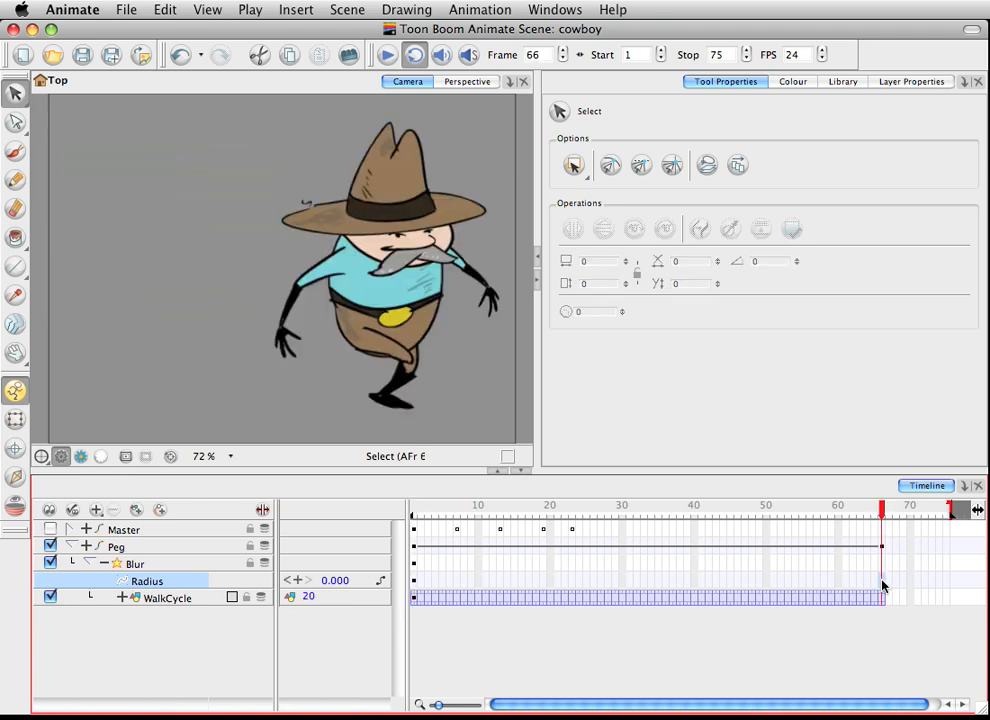
key(F6)
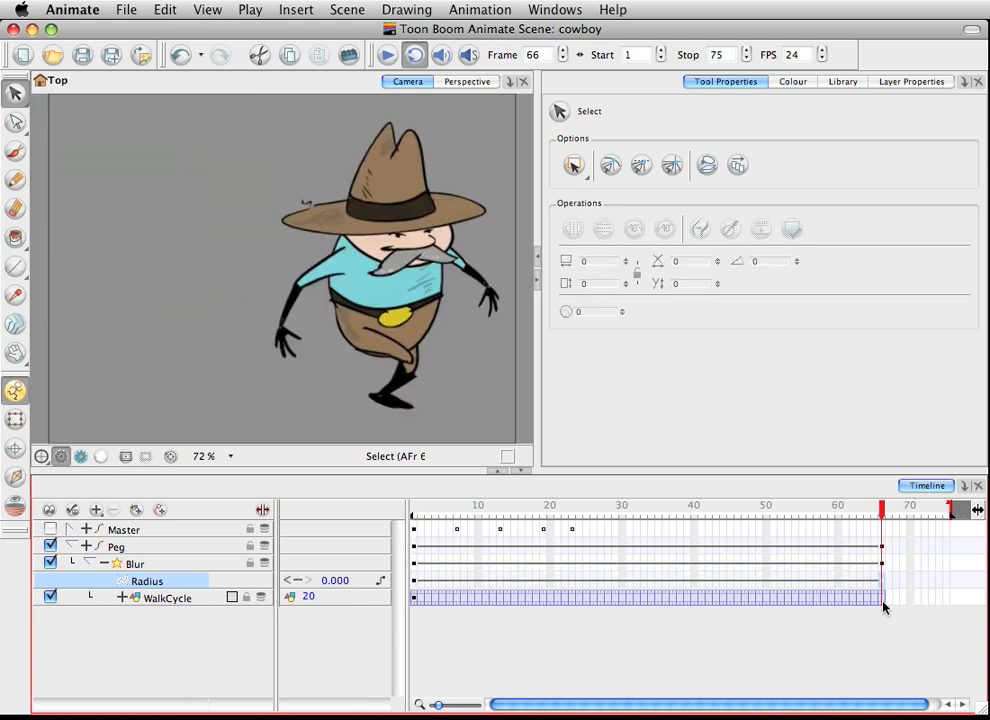
Set the Blur Radius to 8.600 at frame 1 and preview the effect in Render View through frame 66
click(415, 581)
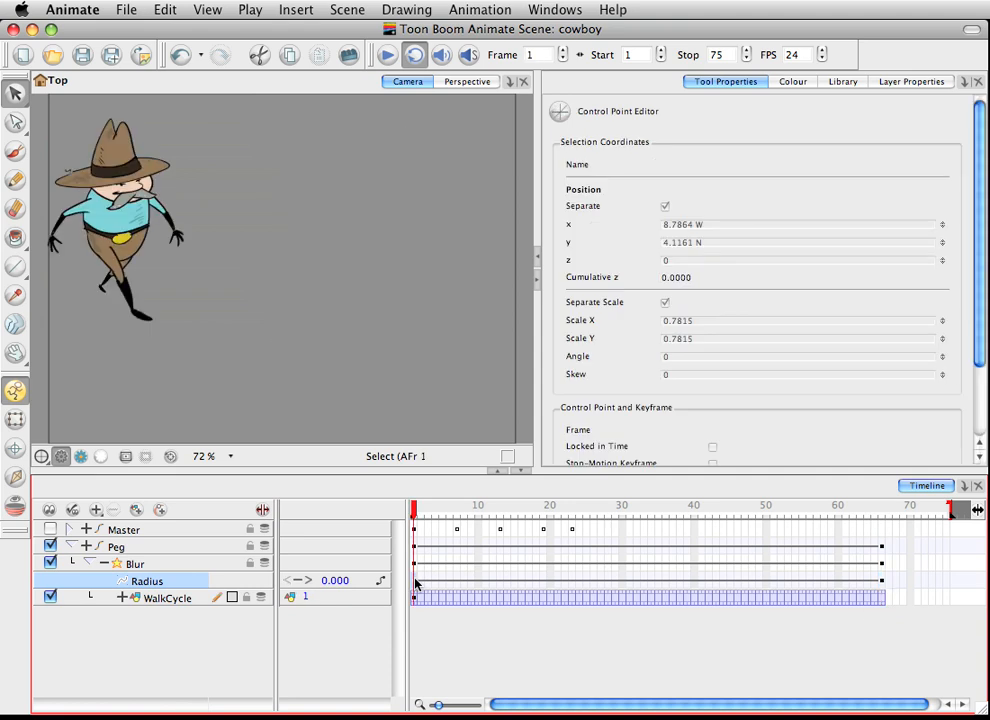
drag(342, 581, 398, 578)
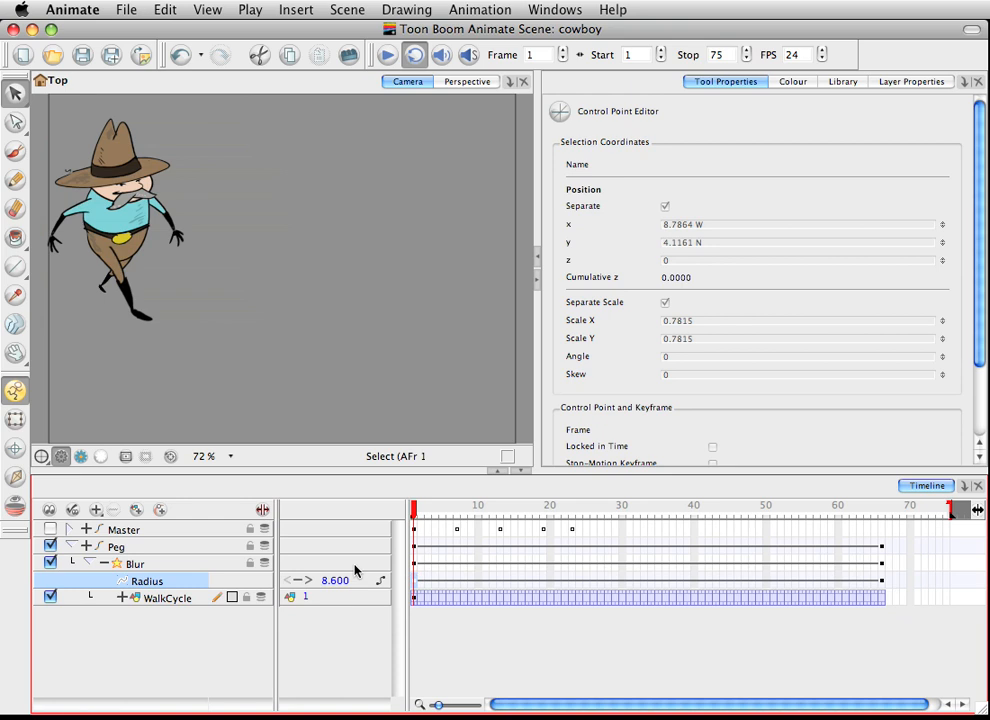
click(82, 456)
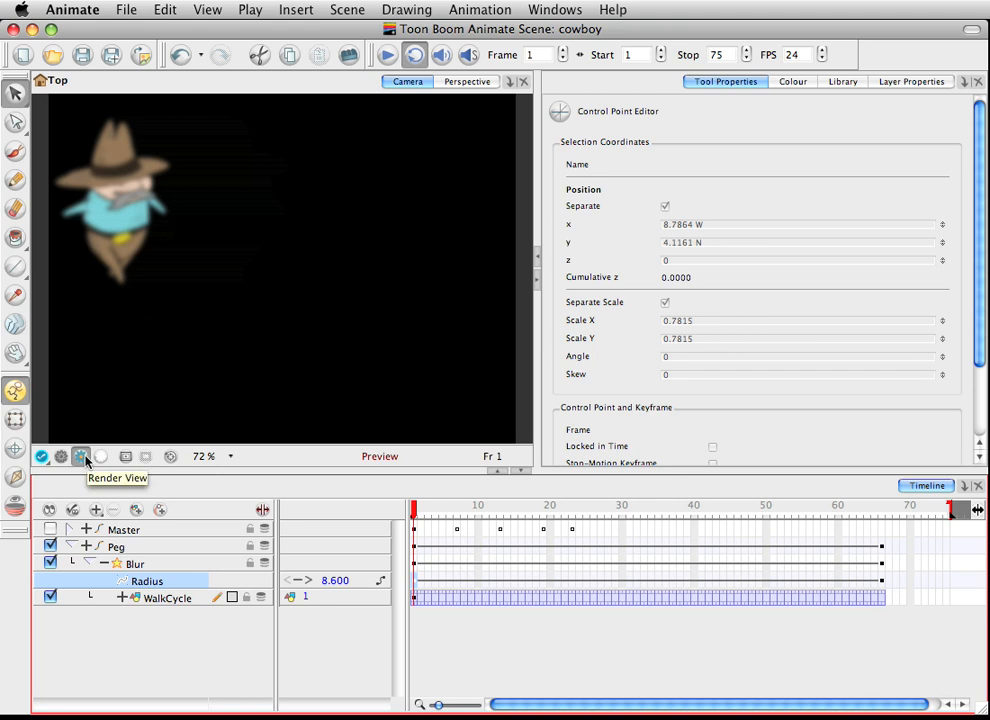
drag(420, 511, 882, 514)
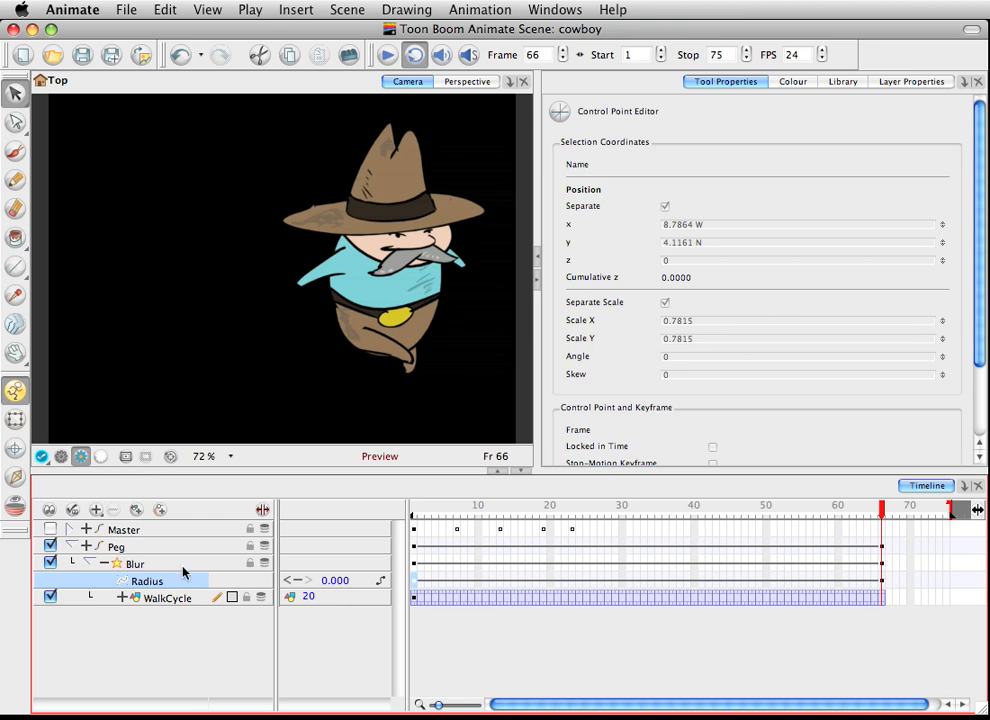
Bow the Blur Radius curve upward in the Bezier Editor, with handle lengths of about 39.5 at frame 1 and 5.9 at frame 66
click(121, 582)
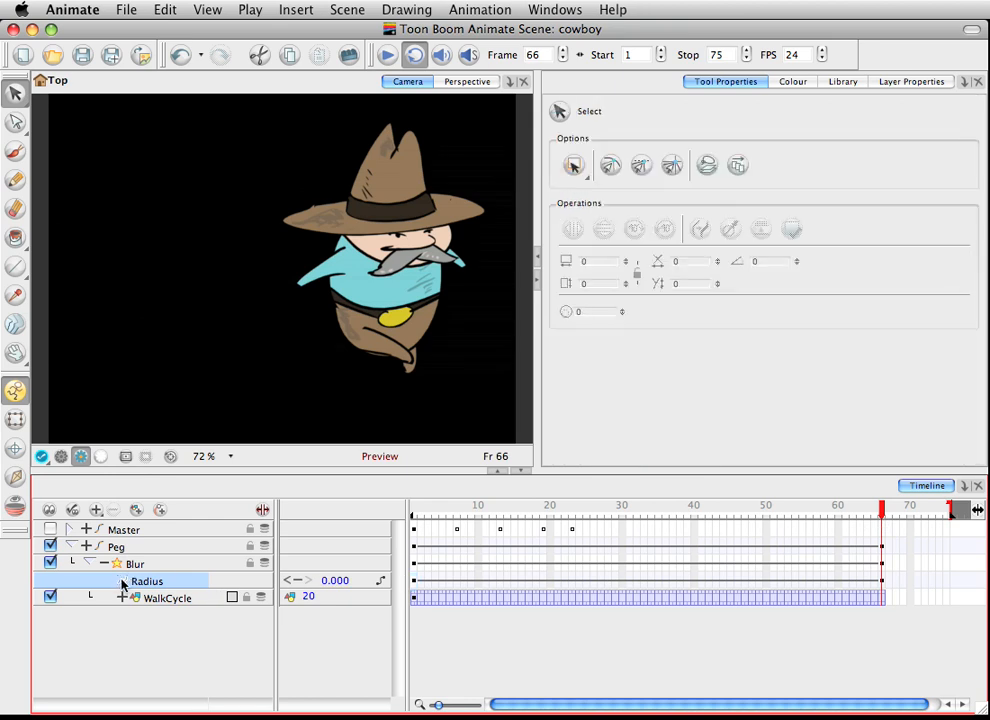
double_click(121, 582)
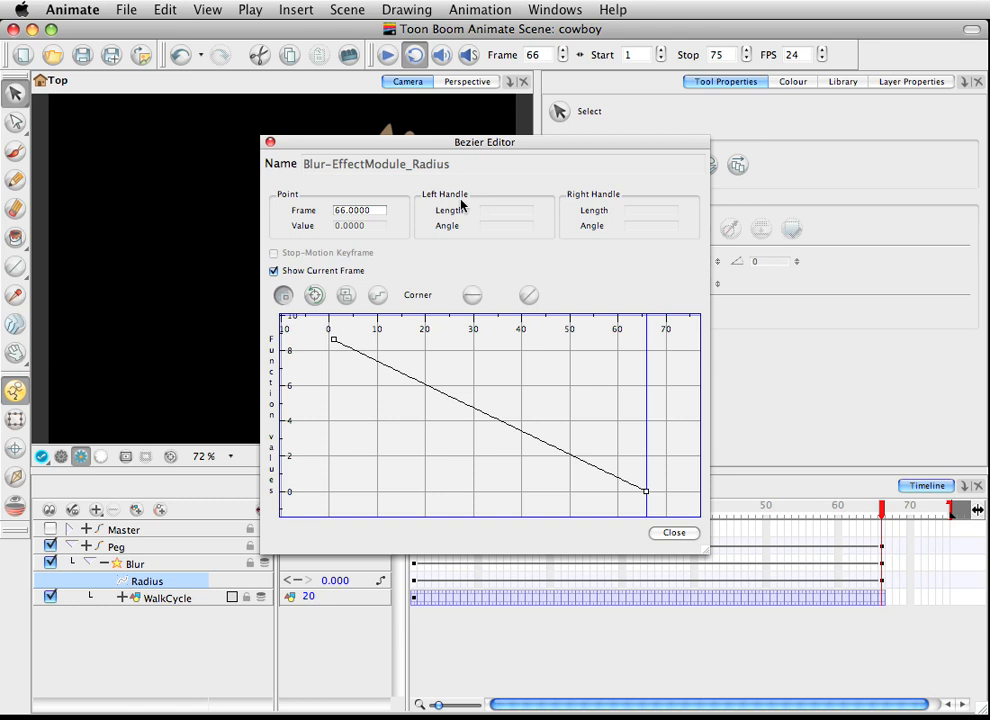
drag(427, 146, 520, 212)
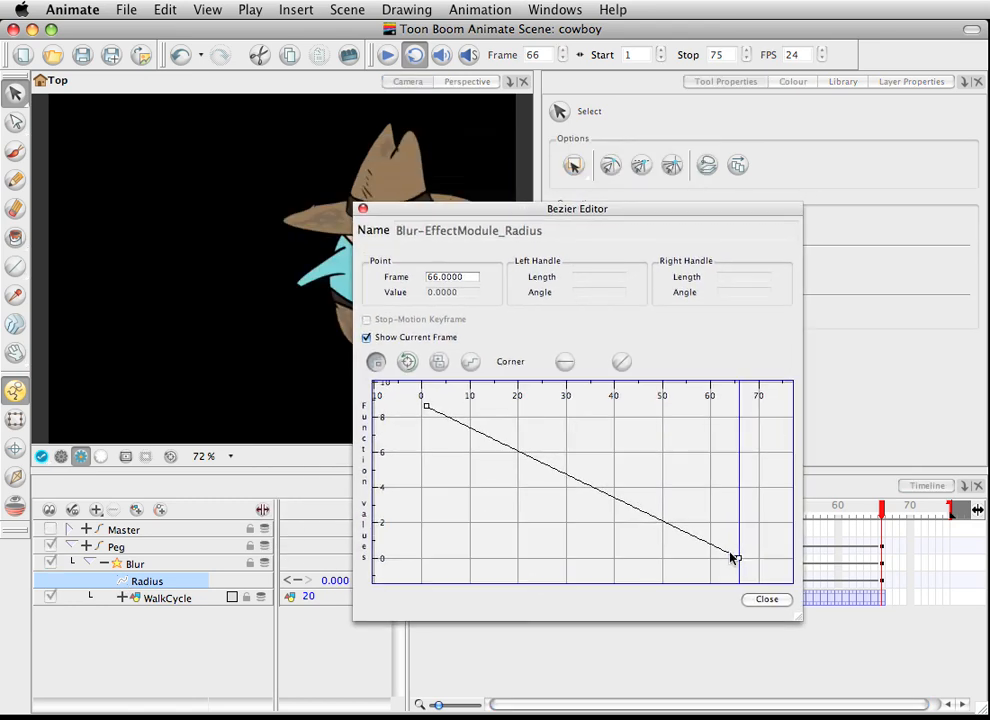
drag(739, 561, 679, 566)
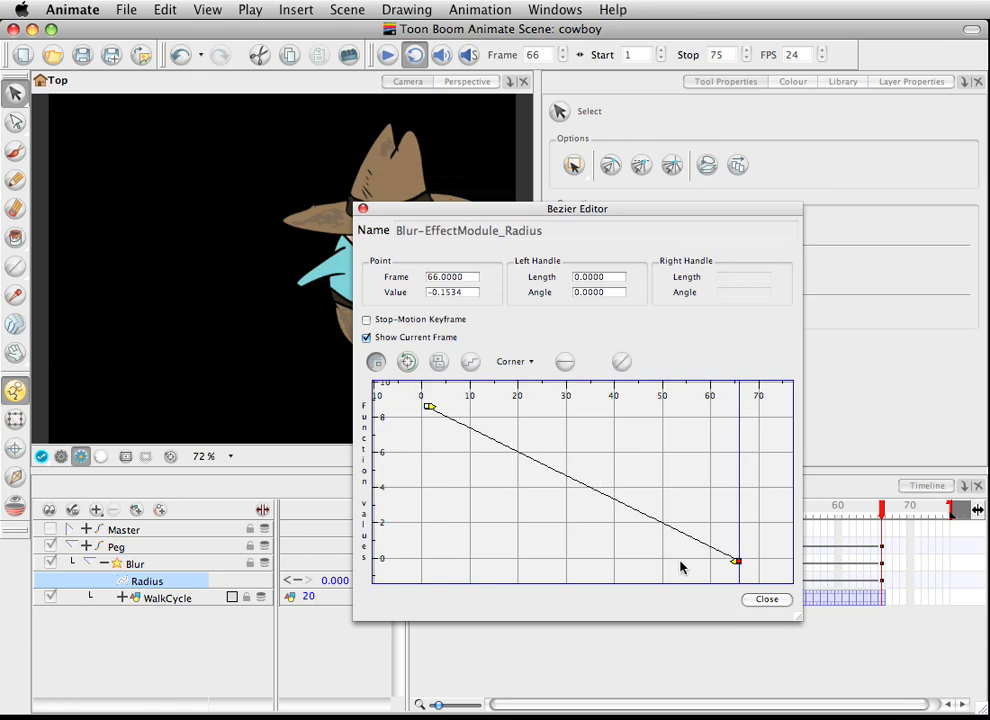
click(429, 406)
drag(429, 406, 472, 413)
drag(502, 407, 565, 408)
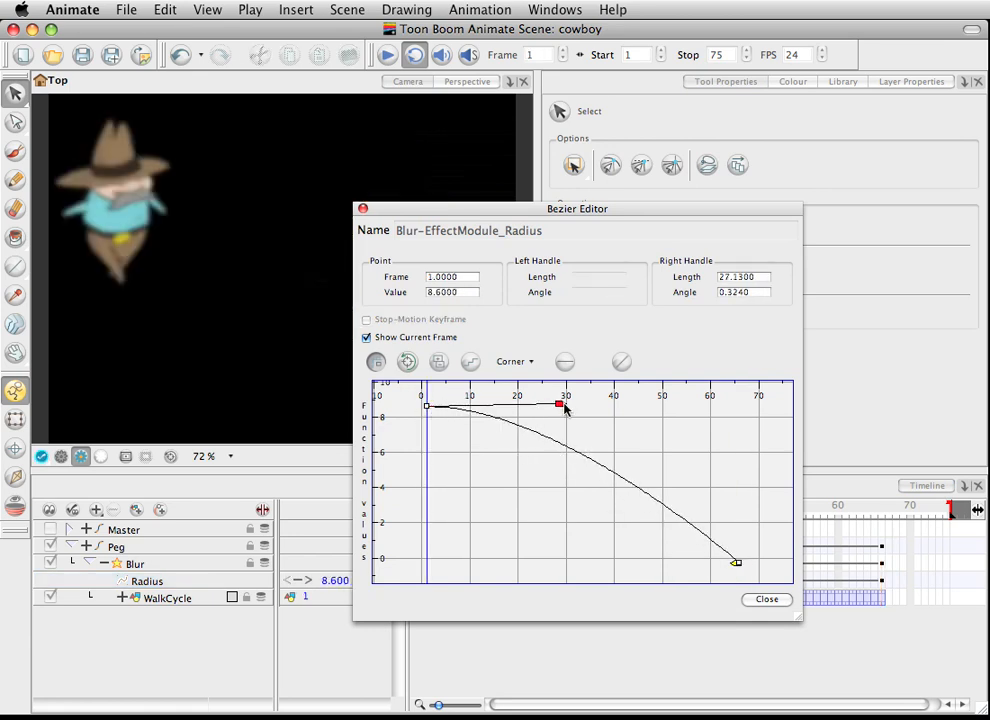
click(735, 568)
drag(730, 567, 724, 456)
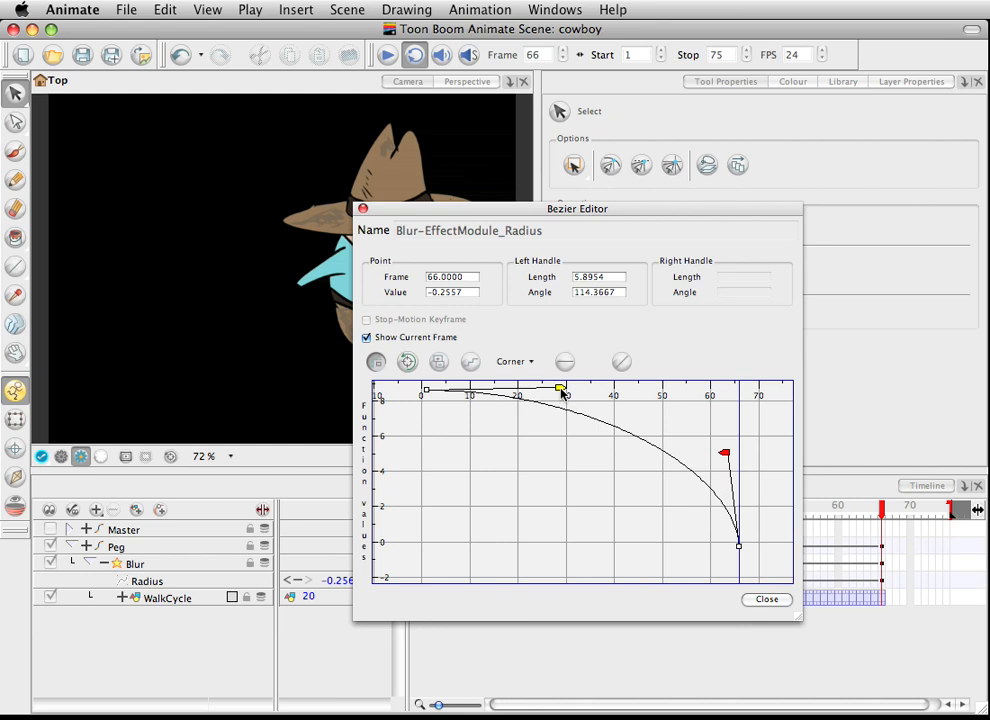
drag(562, 392, 621, 401)
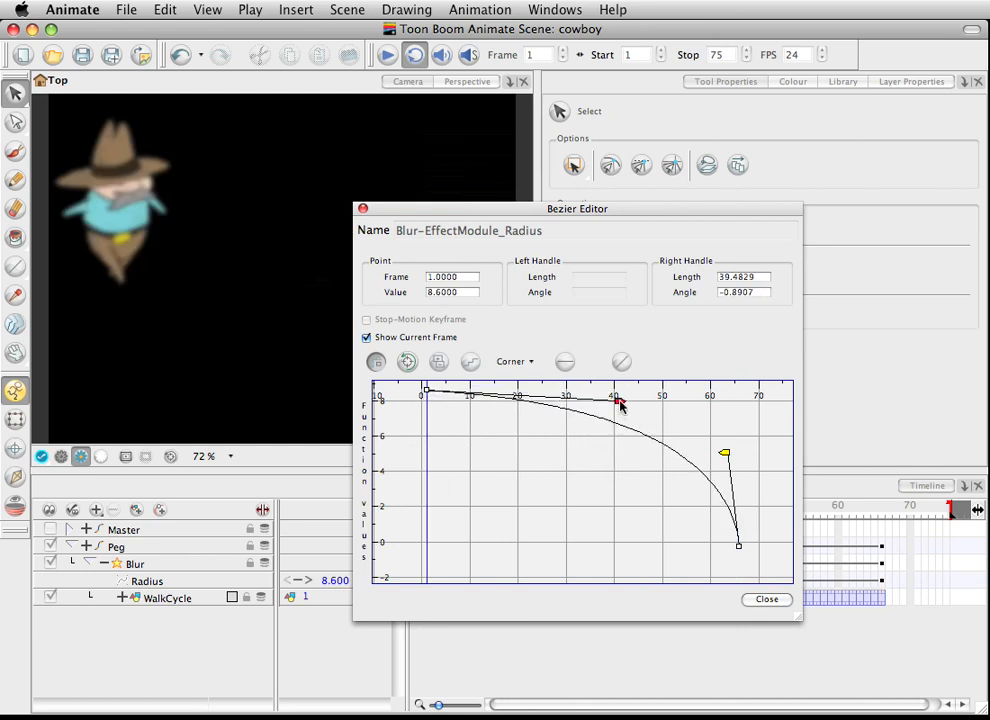
Align the frame 66 handle of the Blur Radius curve to 90 degrees, lower that keyframe to about -1.02, and close the Bezier Editor
mouse_move(722, 454)
mouse_down()
mouse_move(746, 456)
mouse_move(737, 454)
mouse_up()
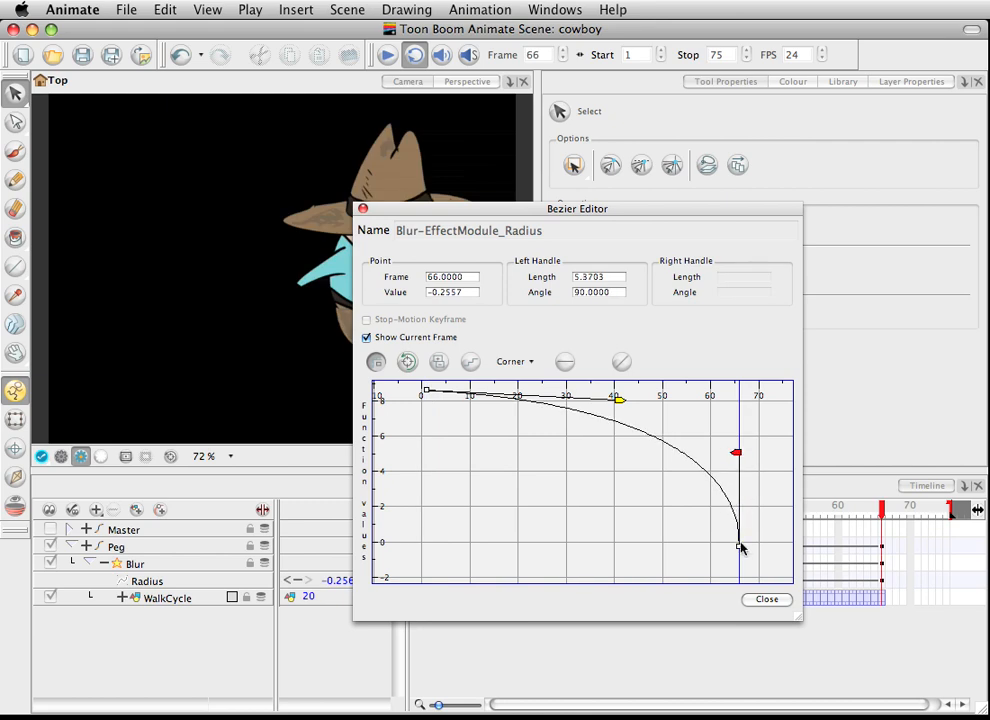
drag(741, 547, 740, 565)
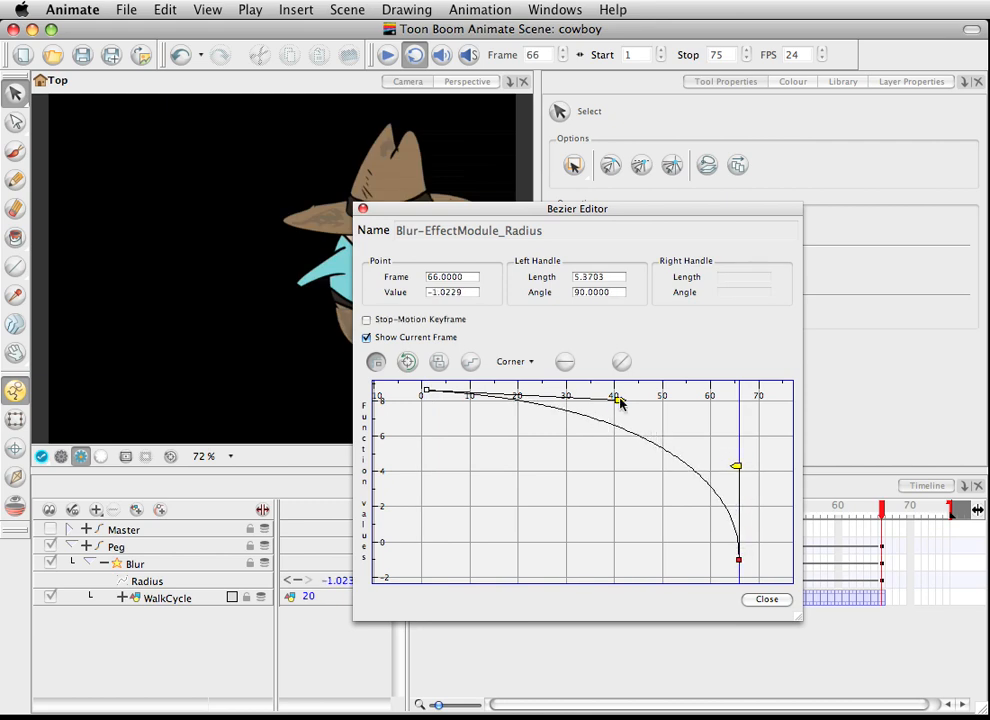
click(619, 399)
click(364, 210)
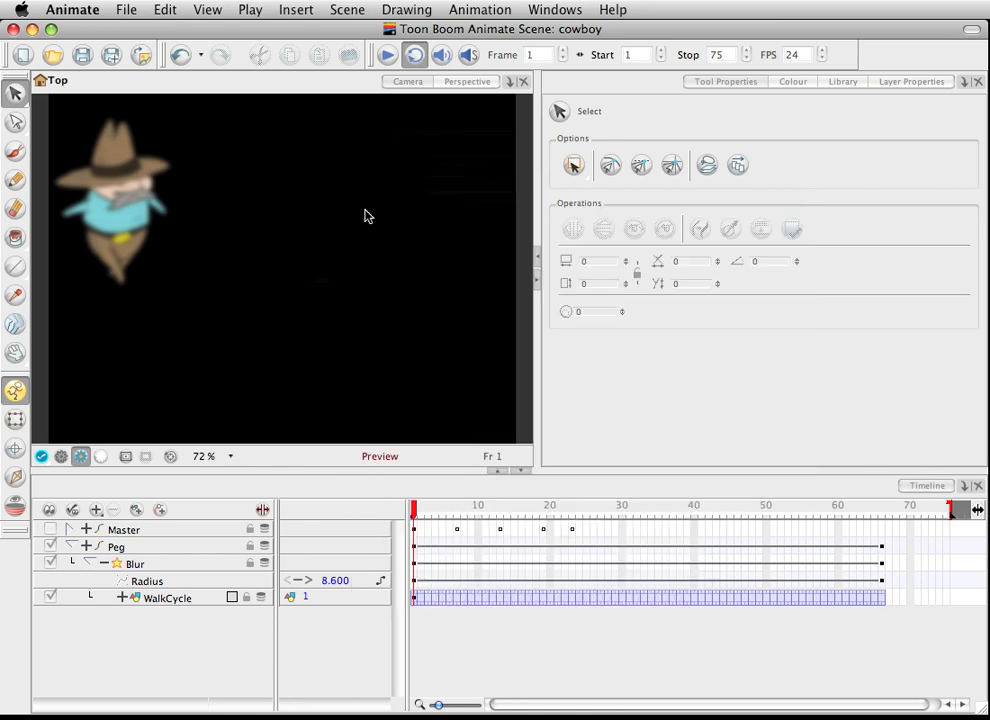
Render frames 1 to 75, play the blurred walk animation in the playback window, and close the window
click(388, 58)
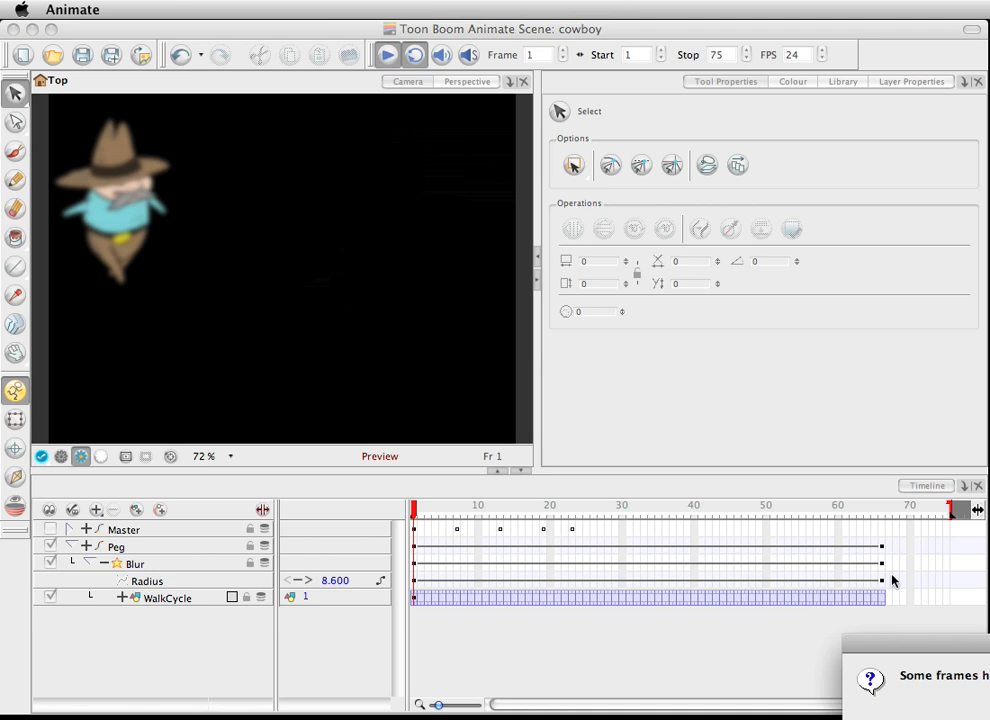
click(527, 420)
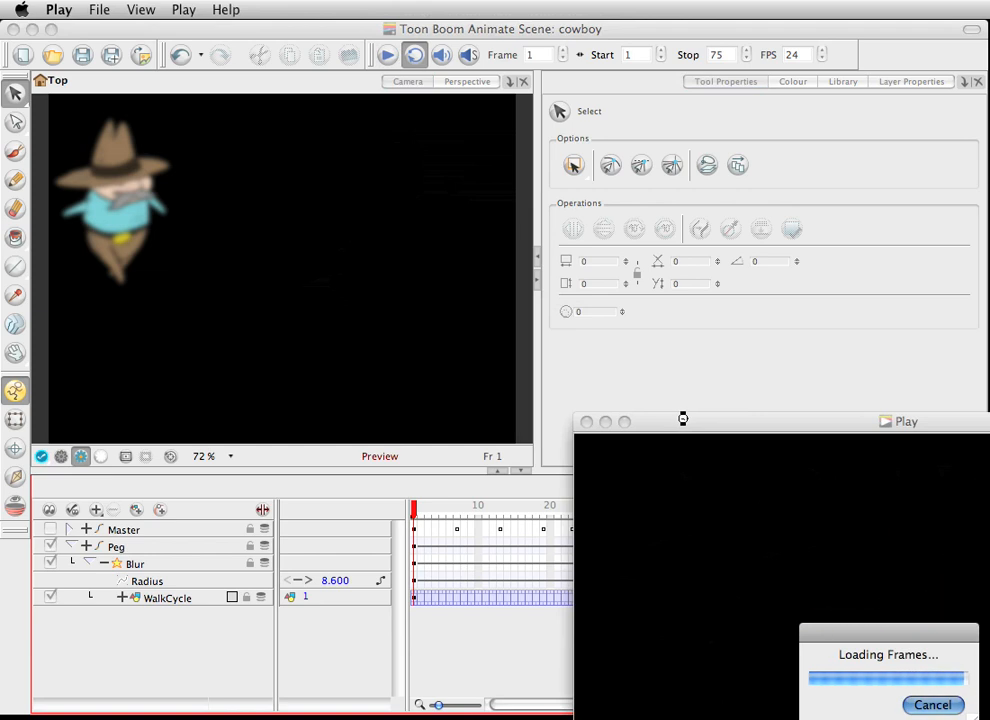
drag(686, 424, 218, 50)
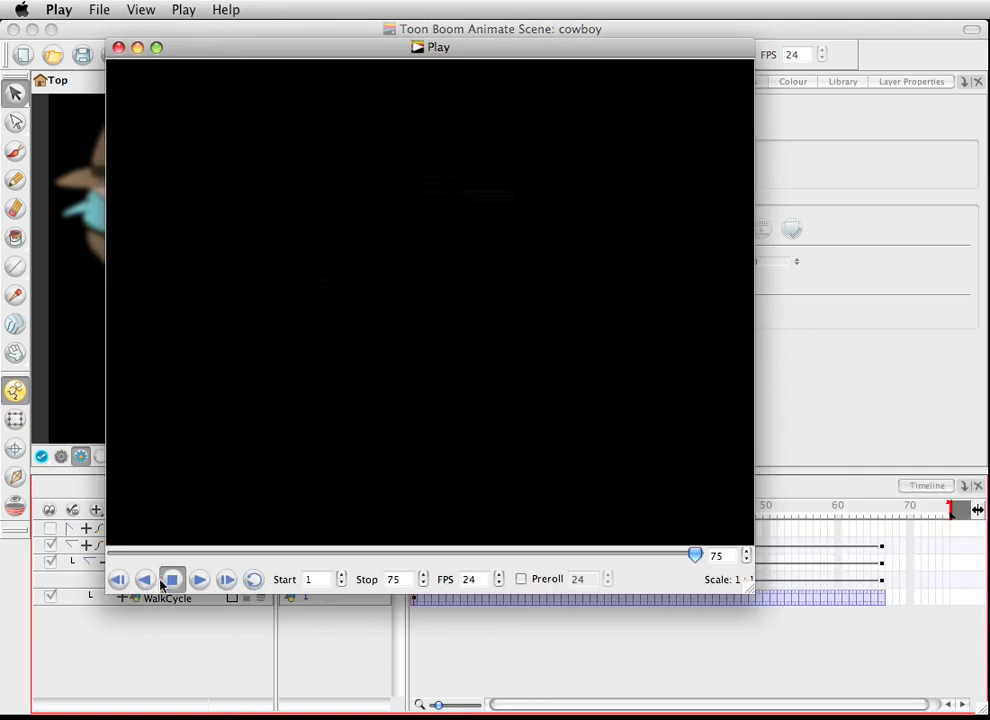
click(201, 581)
click(201, 581)
click(201, 582)
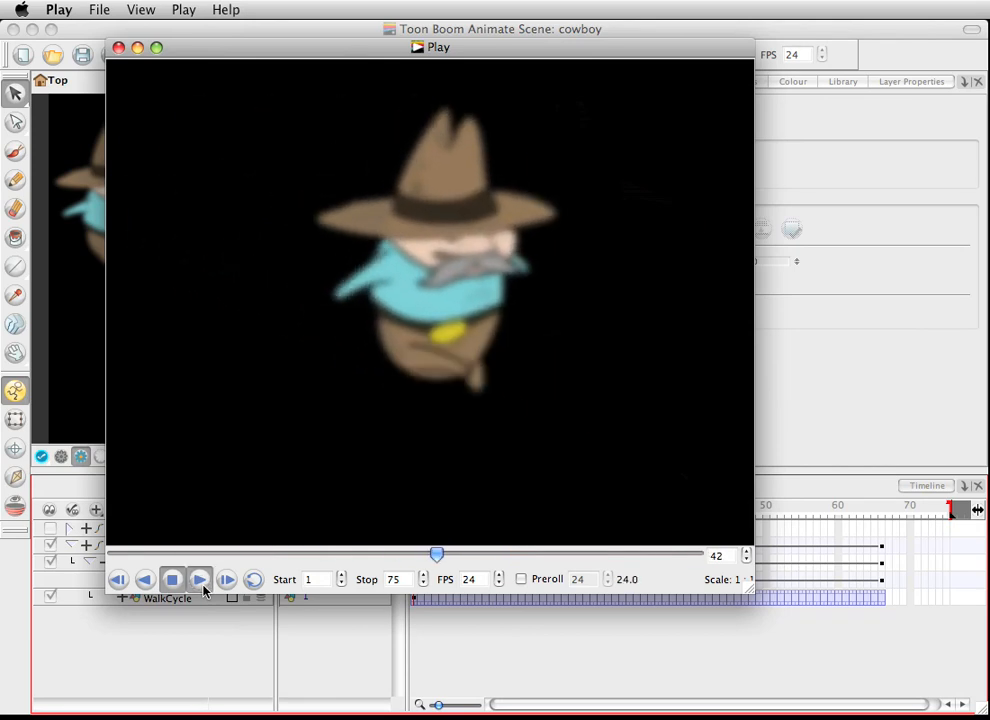
click(119, 48)
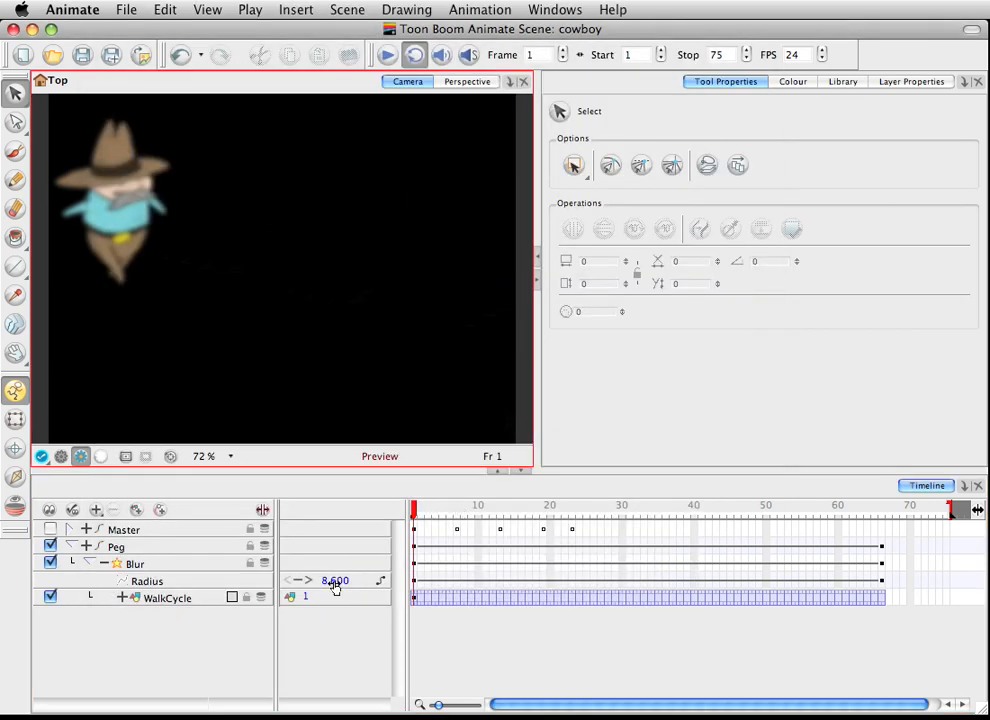
Lower the Blur Radius at frame 1 to about 5.3 and preview the frames through frame 66
drag(335, 586, 288, 580)
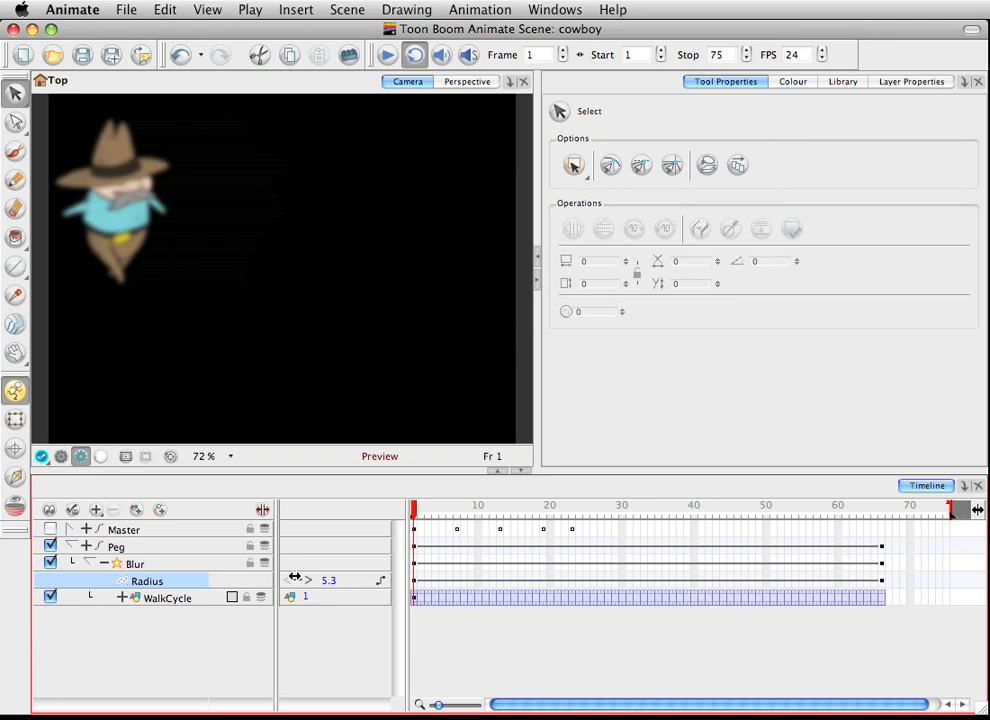
drag(428, 505, 881, 510)
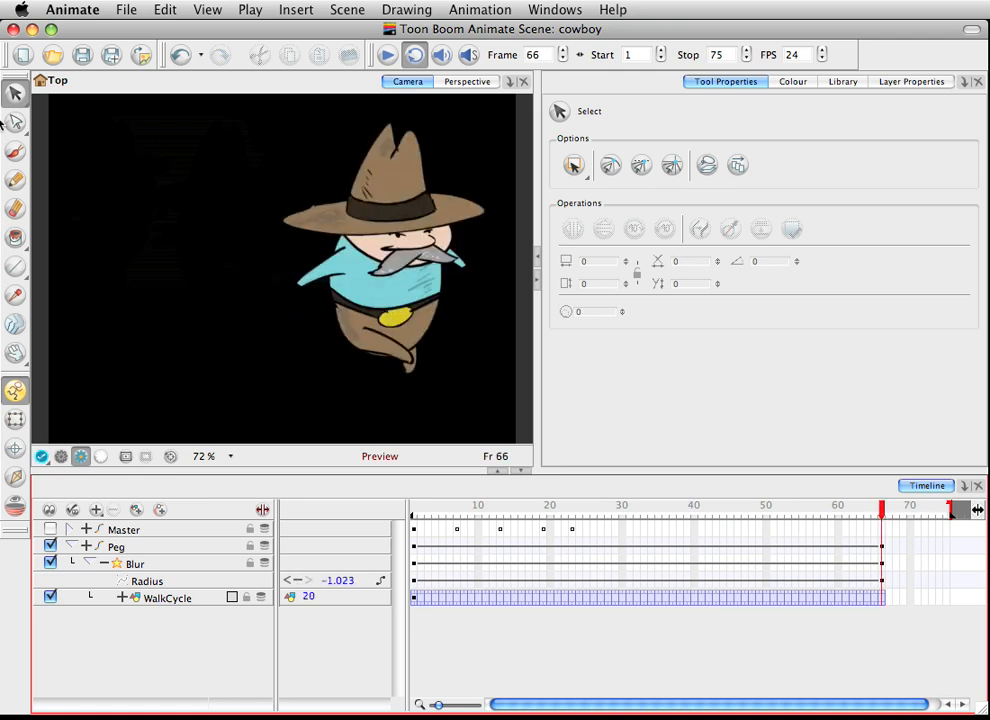
click(152, 200)
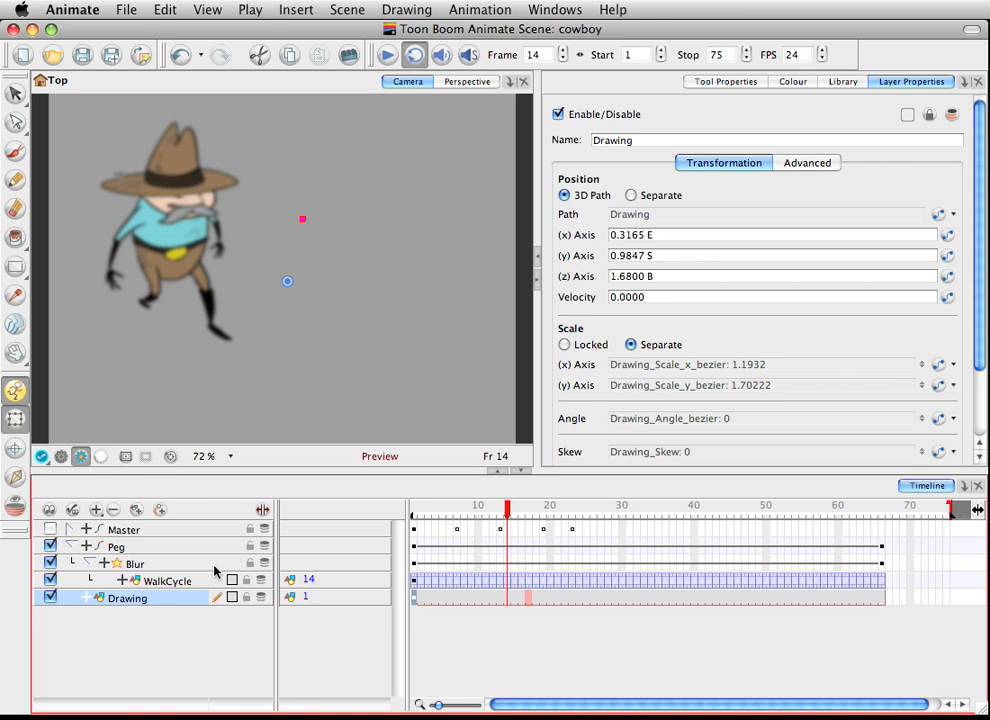
double_click(138, 600)
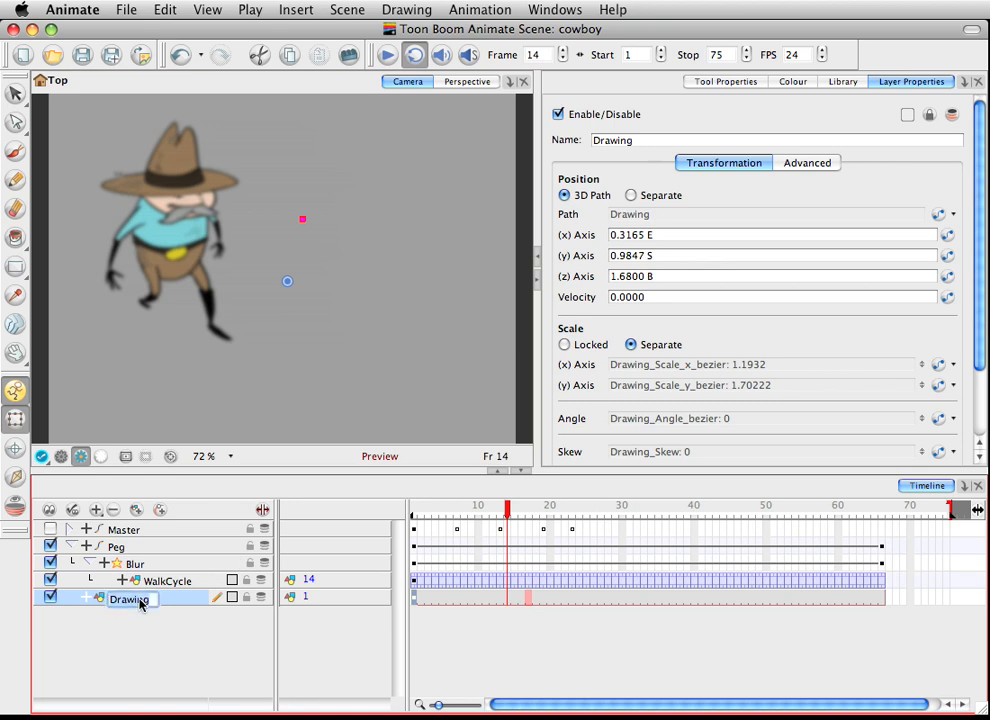
click(135, 620)
click(135, 601)
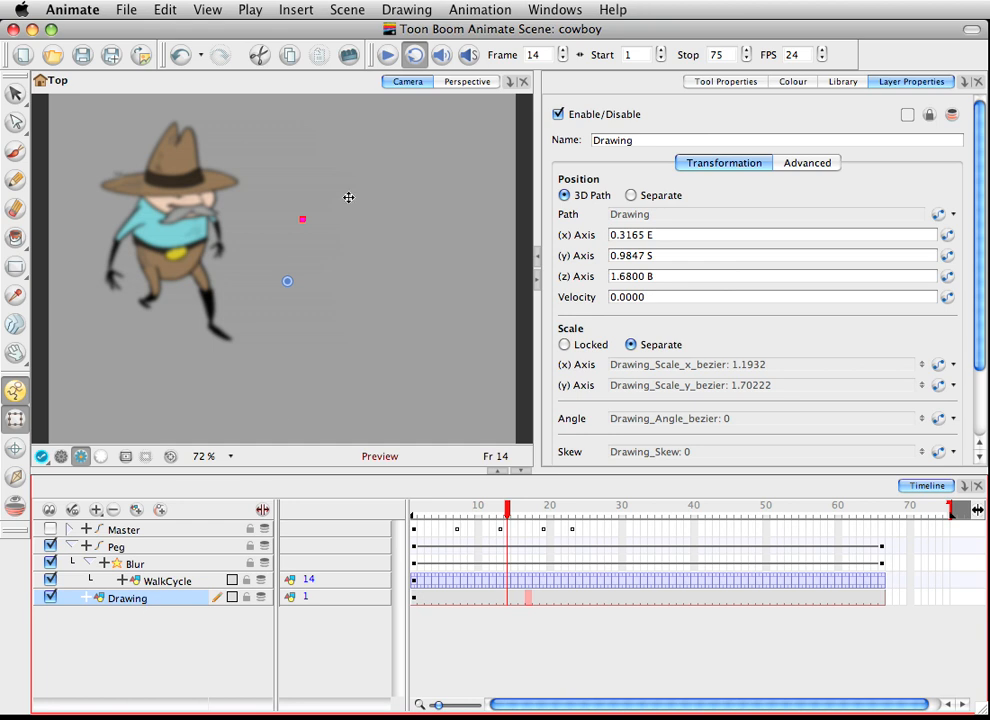
Examine the cowboy against the background drawing from several angles in the Perspective view through frame 49, then restore the Camera view
click(466, 82)
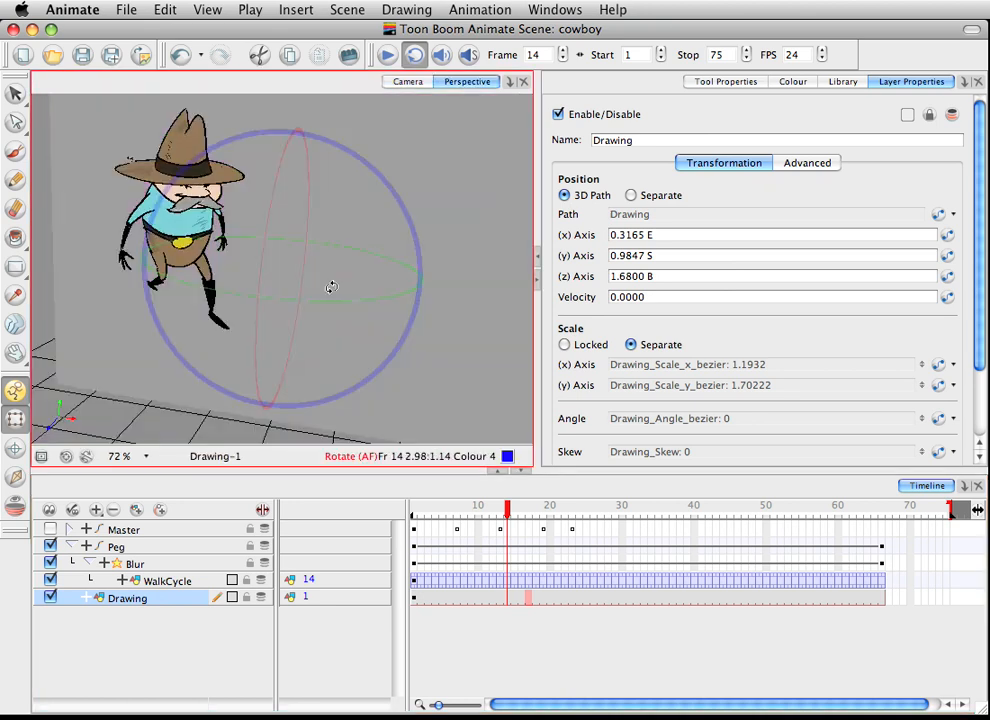
mouse_move(331, 287)
mouse_down()
mouse_move(150, 289)
mouse_move(203, 272)
mouse_move(396, 251)
mouse_move(281, 318)
mouse_move(402, 292)
mouse_move(431, 223)
mouse_move(349, 263)
mouse_move(358, 380)
mouse_move(214, 371)
mouse_move(265, 369)
mouse_move(408, 266)
mouse_move(451, 272)
mouse_move(462, 290)
mouse_move(448, 348)
mouse_up()
drag(487, 512, 717, 499)
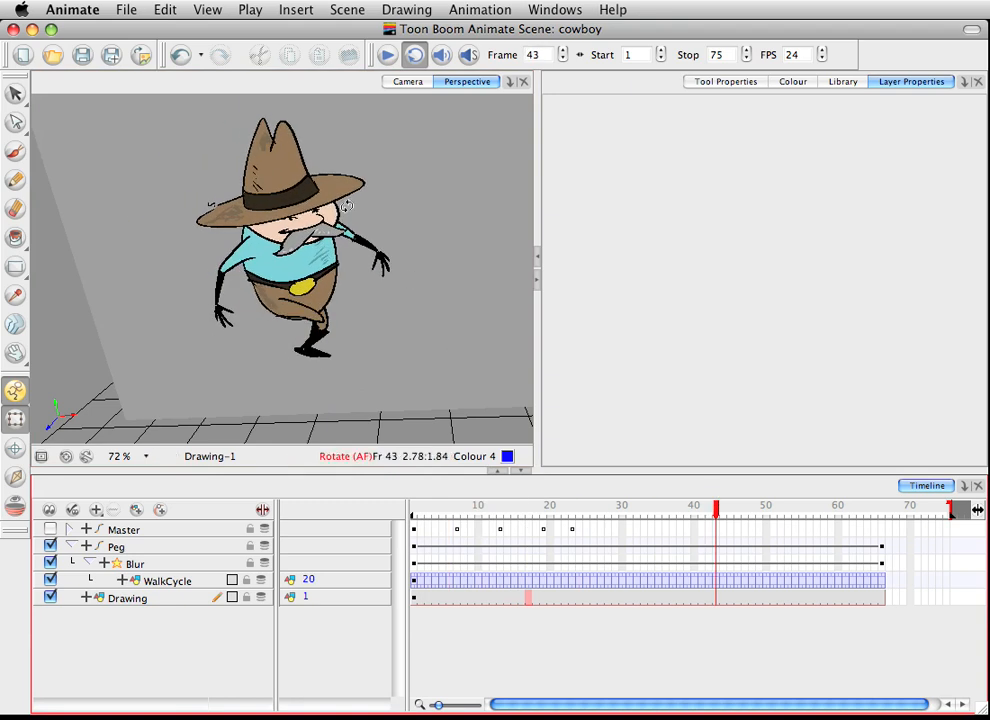
drag(428, 306, 235, 278)
click(628, 507)
drag(628, 507, 759, 507)
click(407, 81)
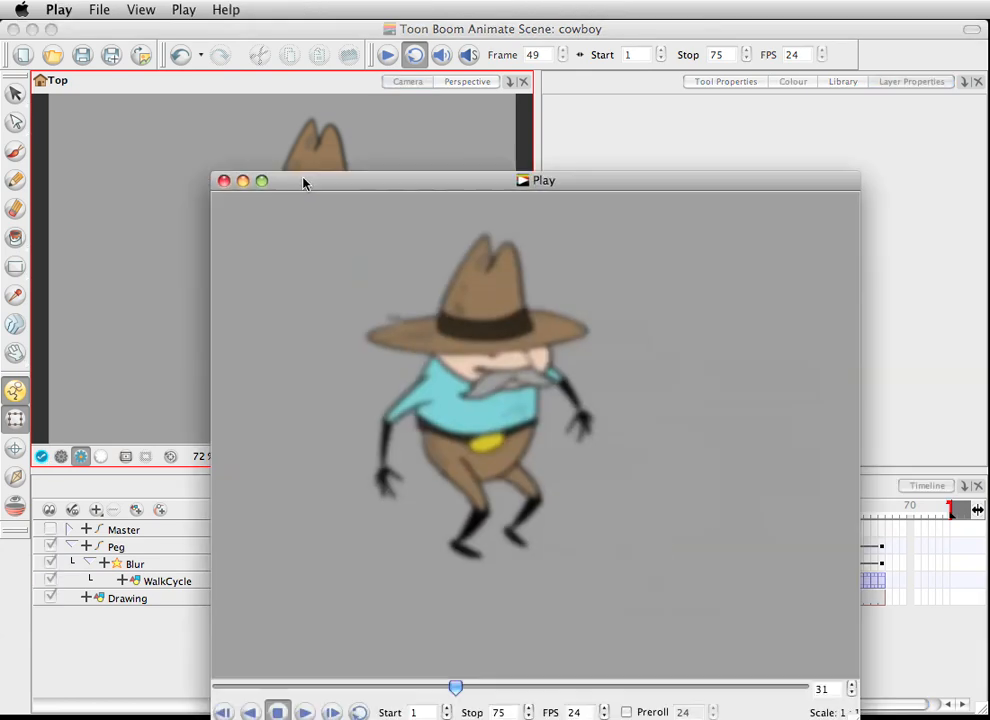
Review the rendered walk over the grey background in the playback window through frame 47, then close it
drag(304, 180, 272, 104)
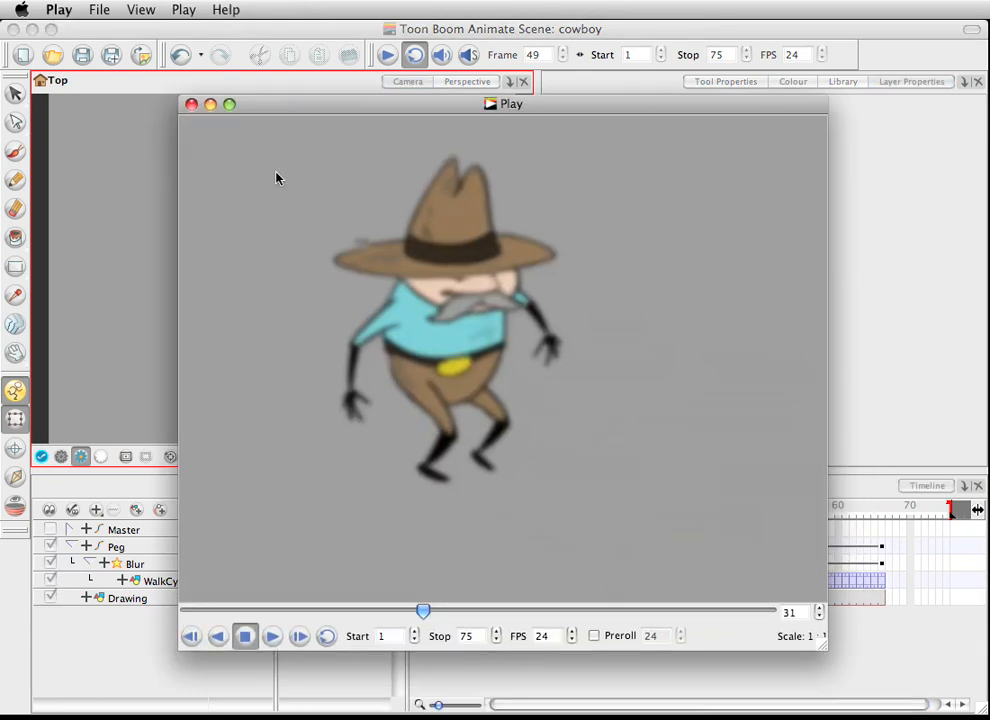
click(183, 637)
drag(194, 614, 559, 571)
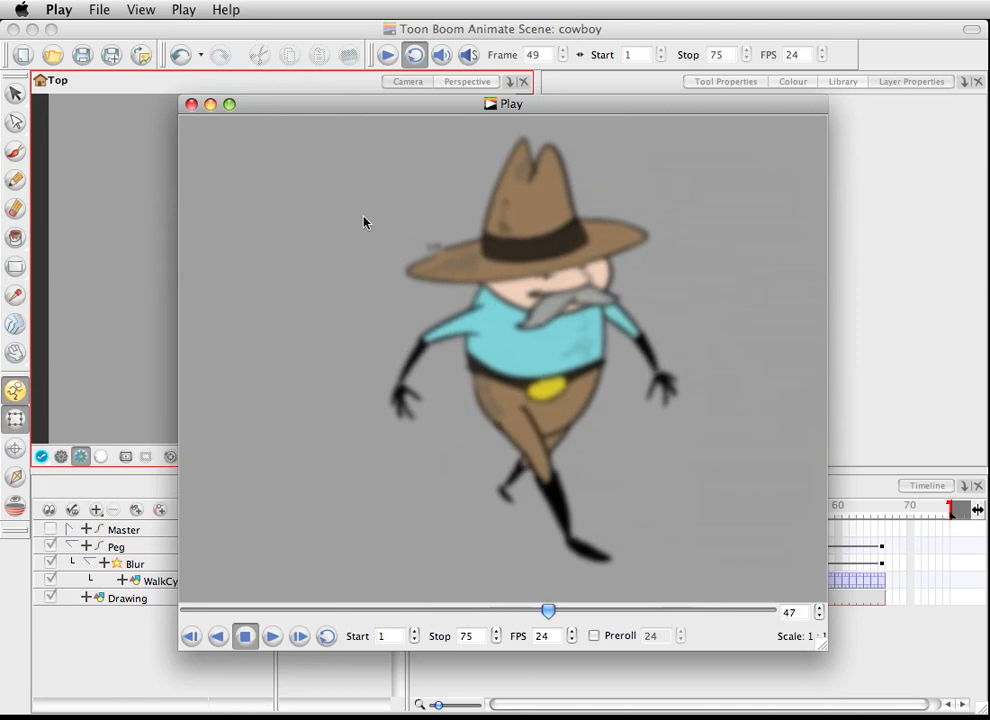
click(192, 105)
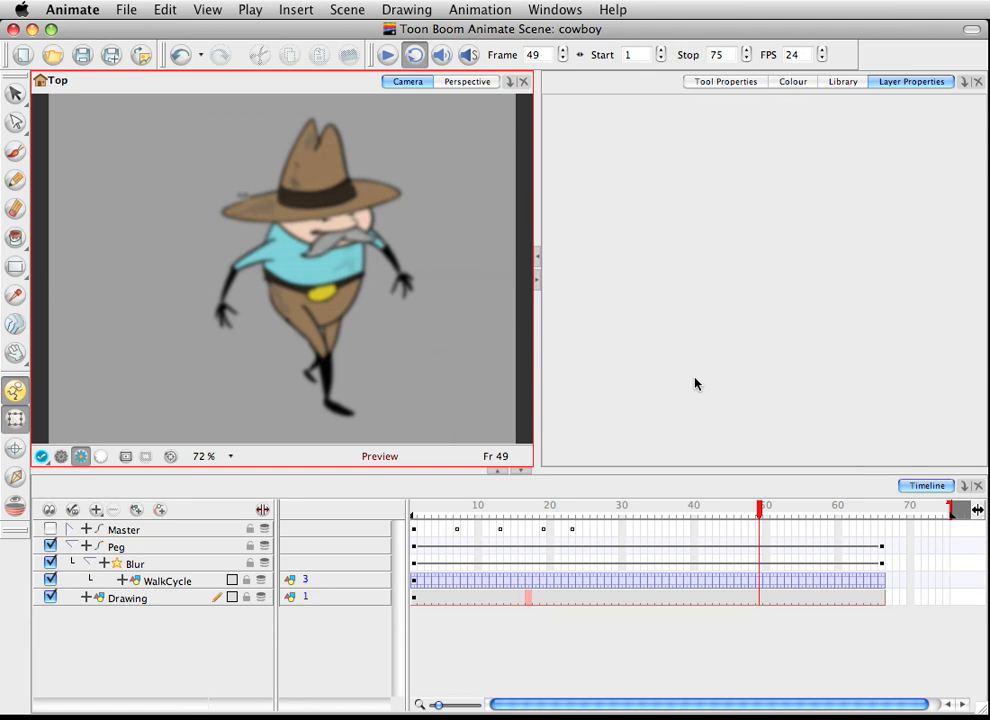
Open the WalkCycle symbol from the Library for editing and display it in OpenGL View instead of Render View
click(528, 510)
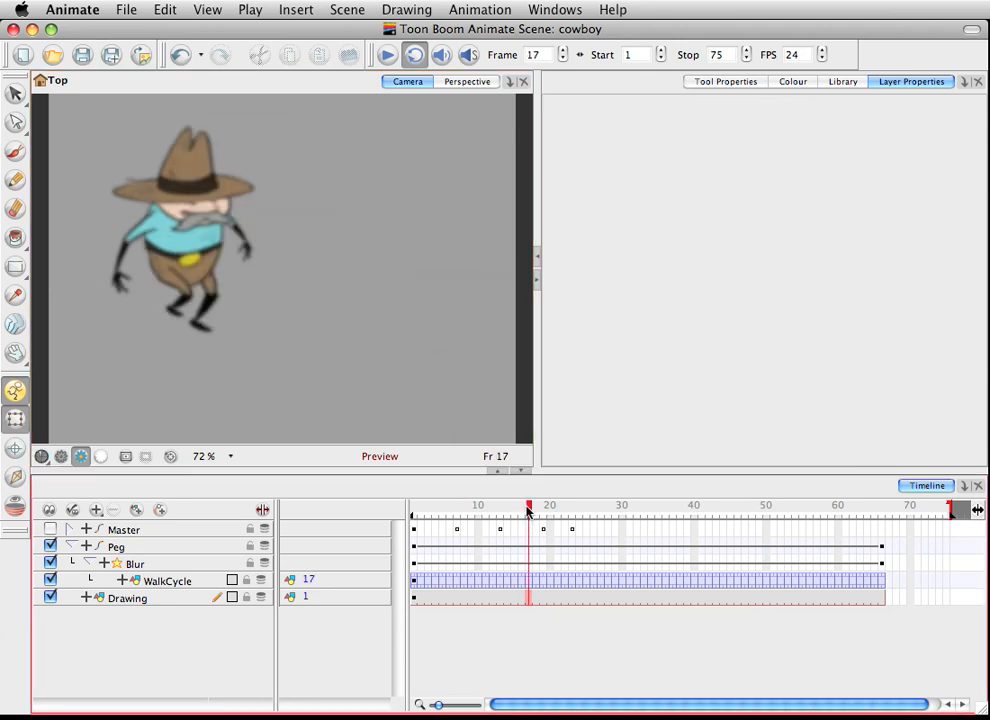
click(122, 580)
click(122, 580)
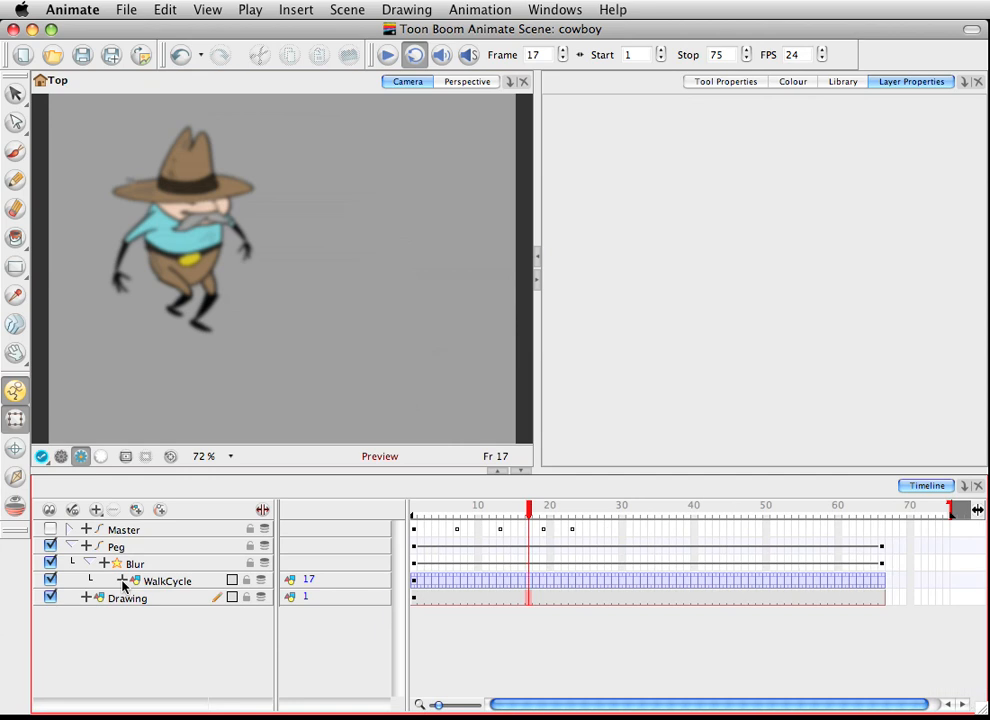
click(842, 81)
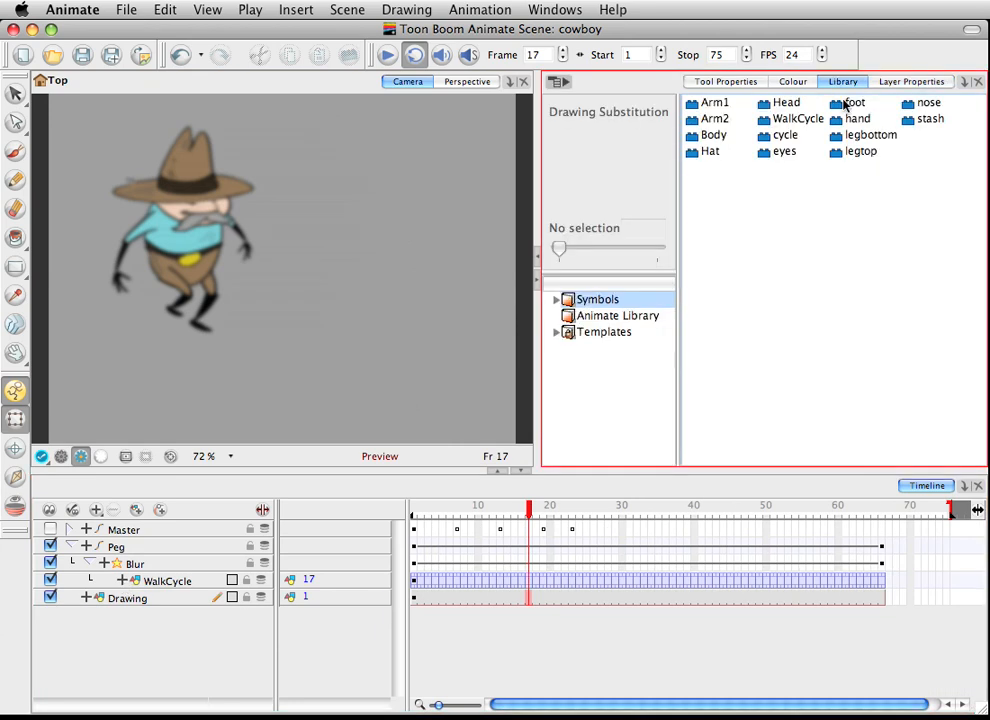
click(764, 120)
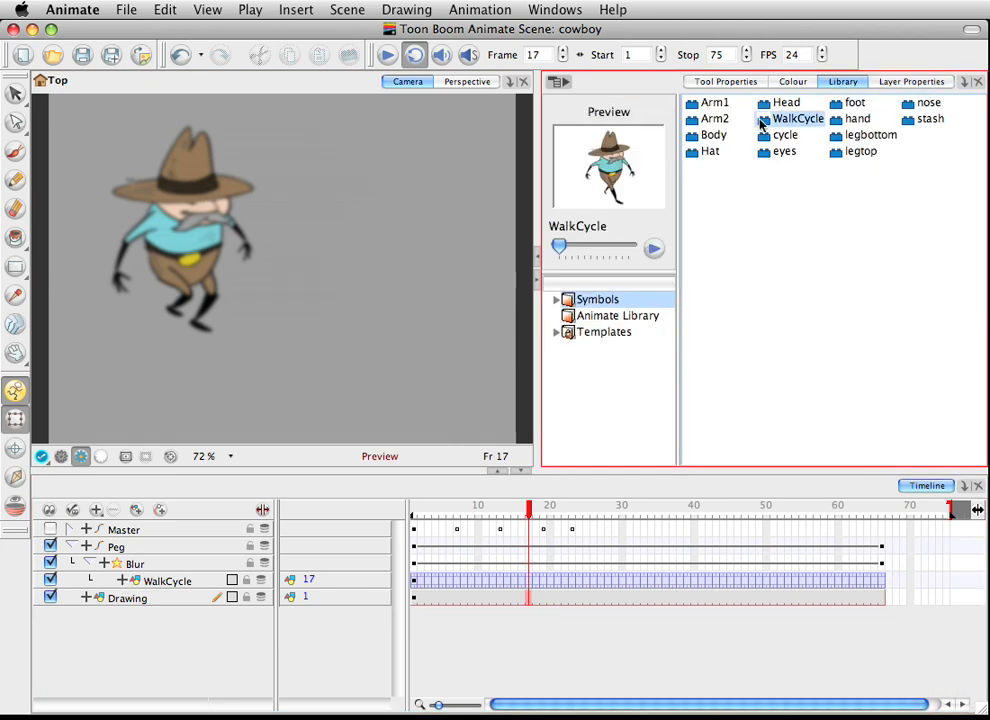
double_click(762, 122)
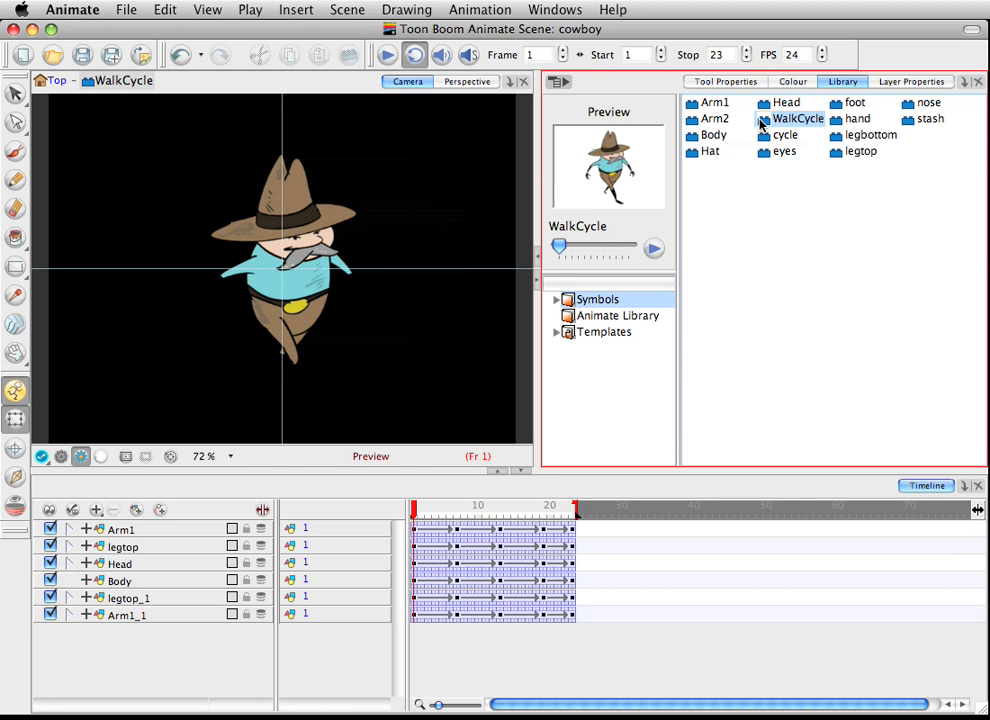
click(63, 456)
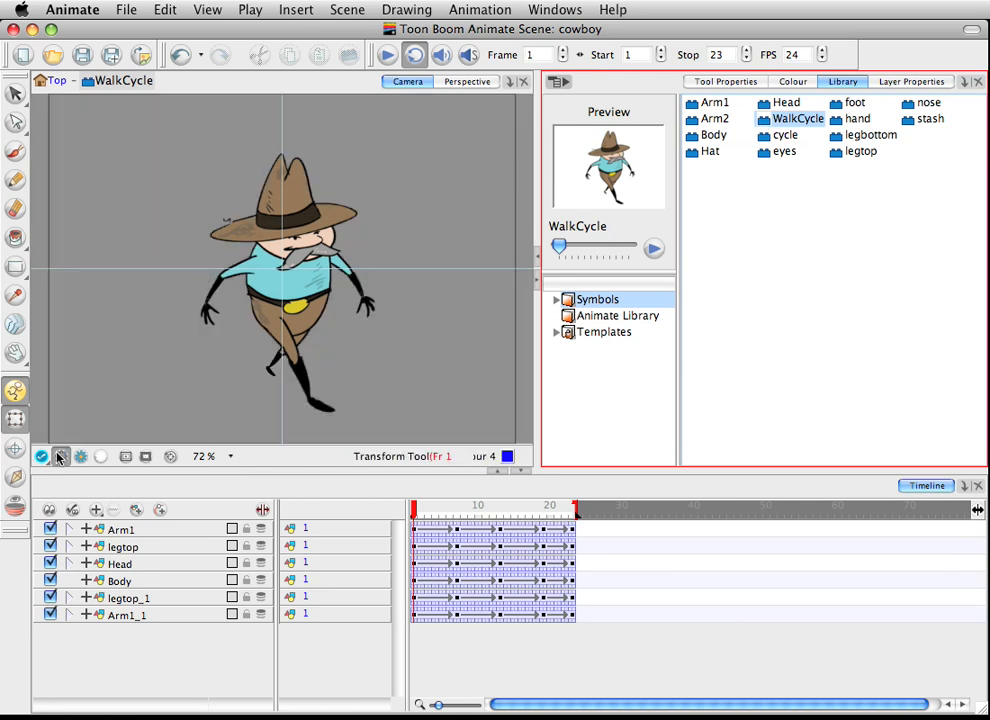
Swap the Arm1 layer's drawing to substitution 2 at frame 13 and deselect the arm
drag(416, 508, 501, 522)
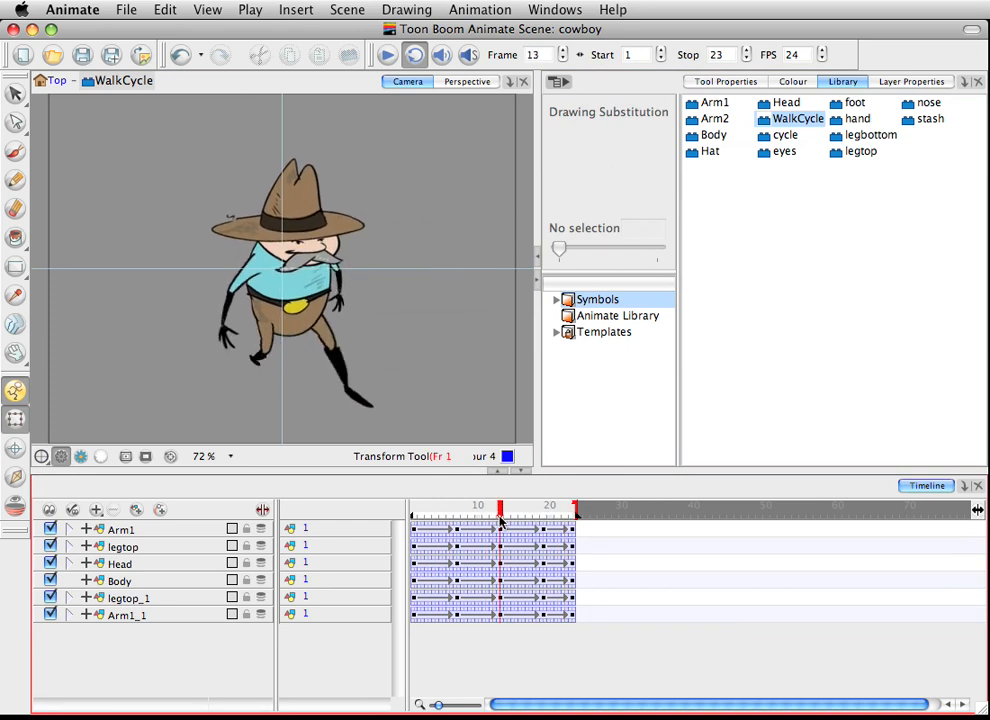
click(250, 290)
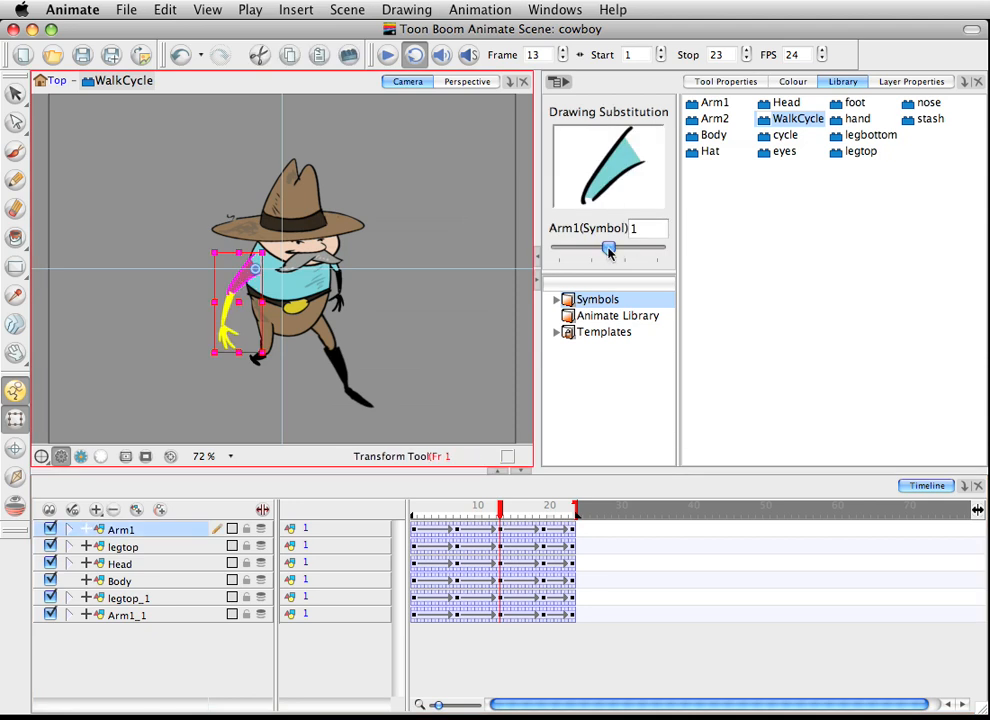
drag(612, 250, 649, 251)
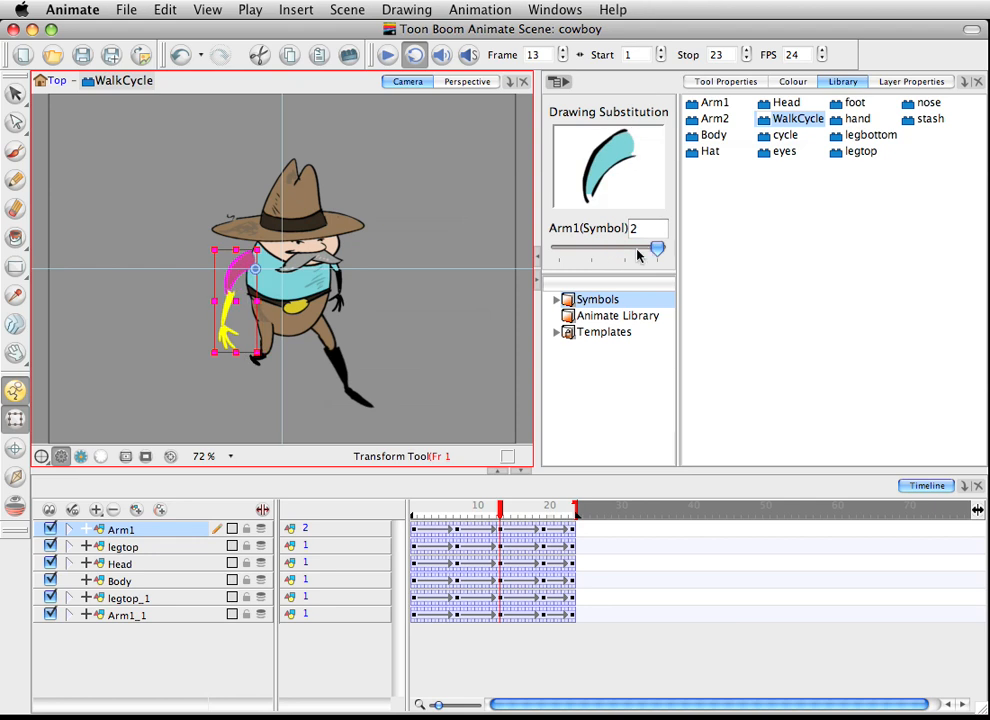
key(Escape)
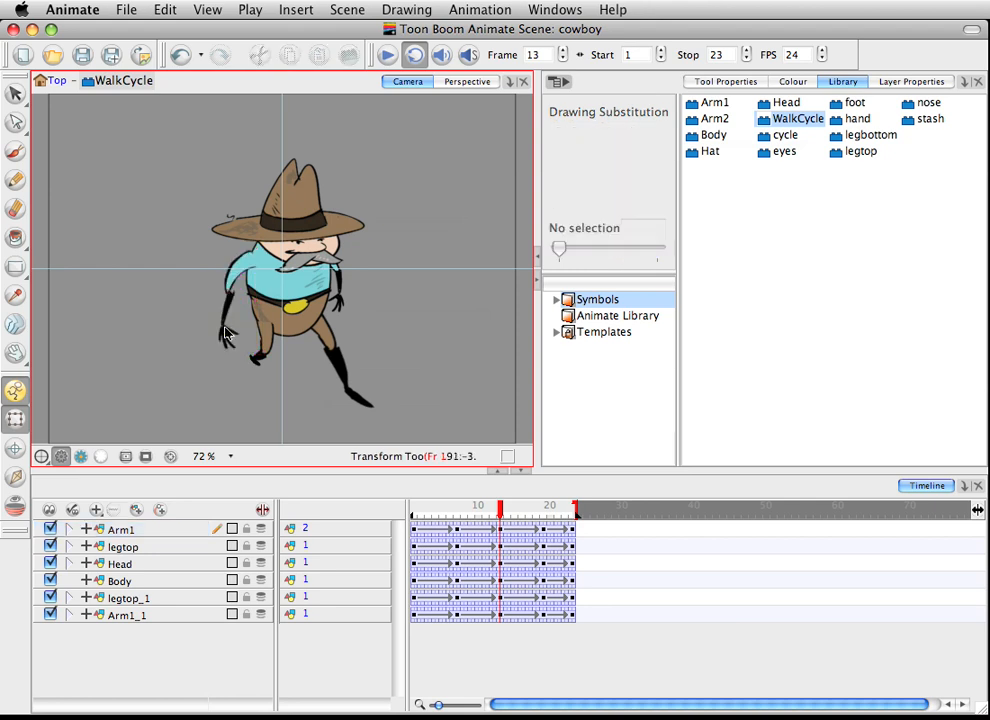
Rotate the forearm and hand of Arm1 inward toward the body at frame 13
click(226, 315)
drag(265, 355, 239, 316)
click(455, 403)
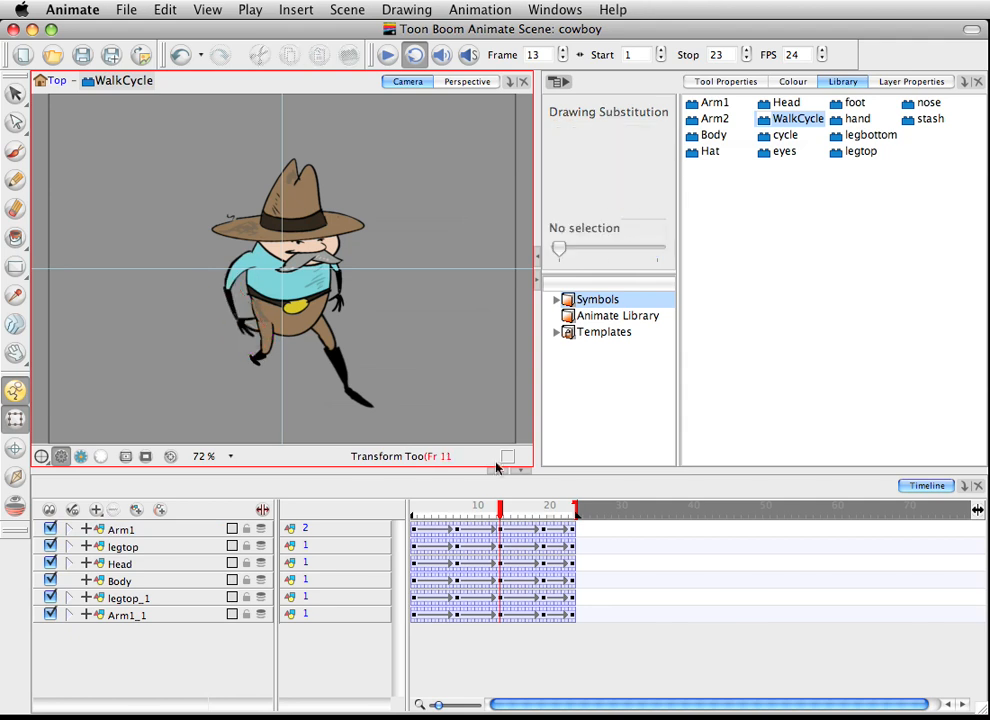
Return to the Top scene and check the updated WalkCycle through frame 7
mouse_move(500, 508)
mouse_down()
mouse_move(465, 508)
mouse_move(535, 508)
mouse_move(478, 508)
mouse_move(500, 508)
mouse_up()
click(54, 81)
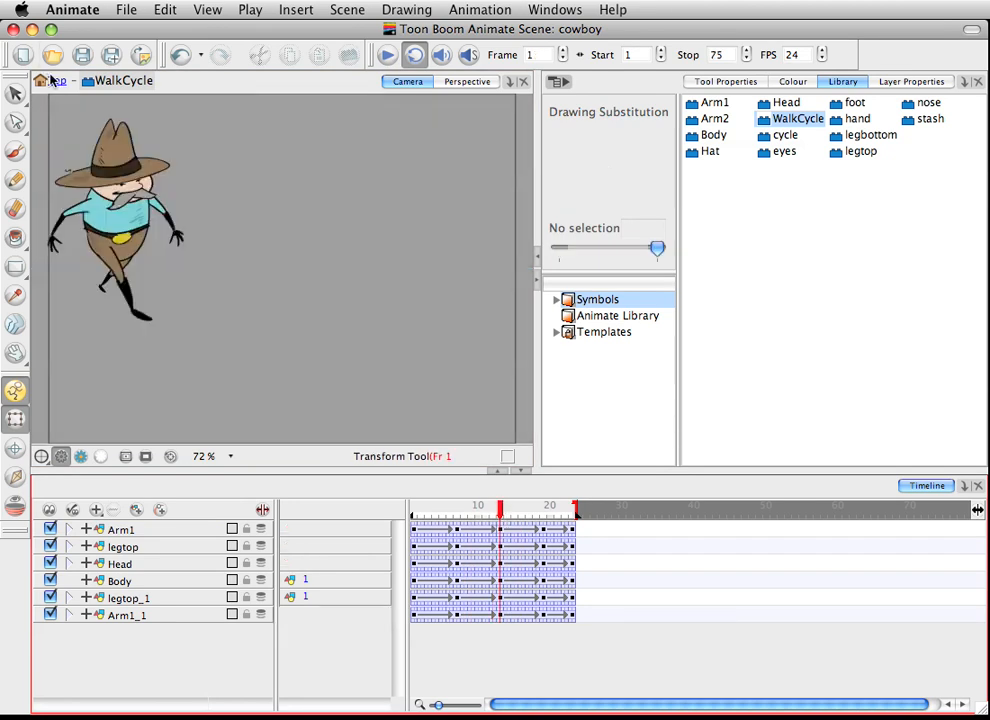
click(450, 509)
drag(450, 509, 457, 537)
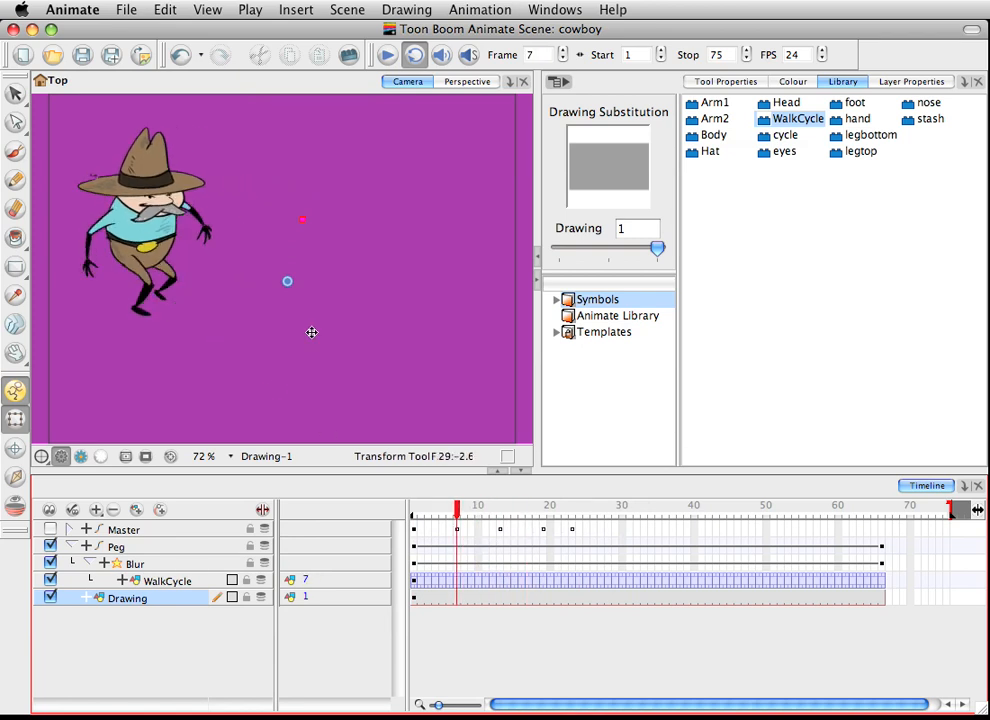
Undo the last change to the background Drawing layer and return to frame 1
key(super+z)
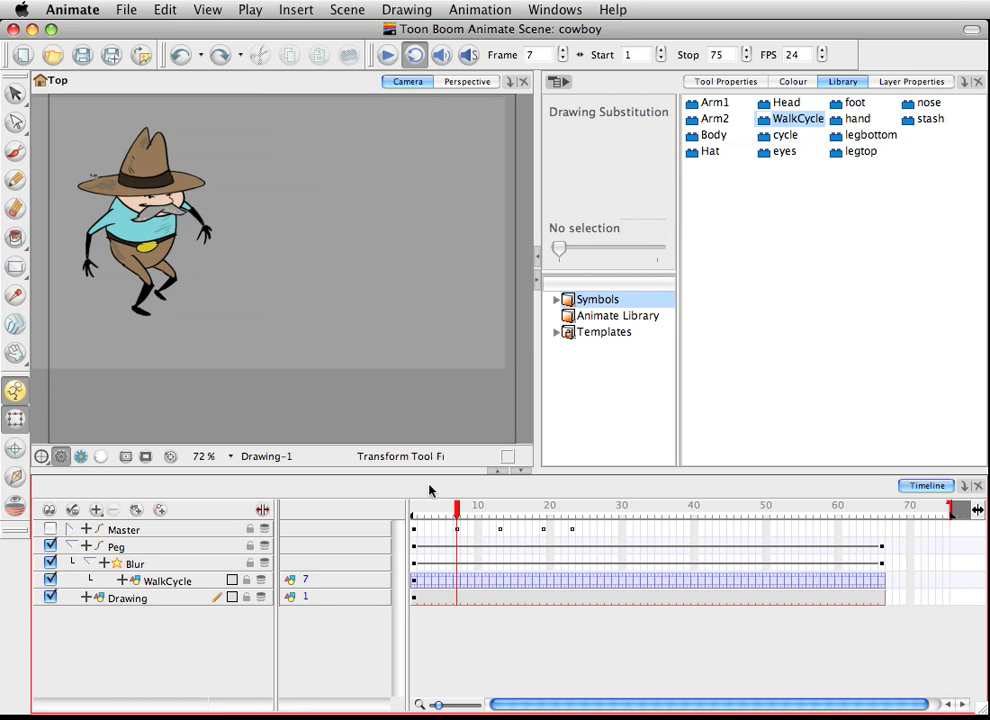
drag(457, 510, 410, 533)
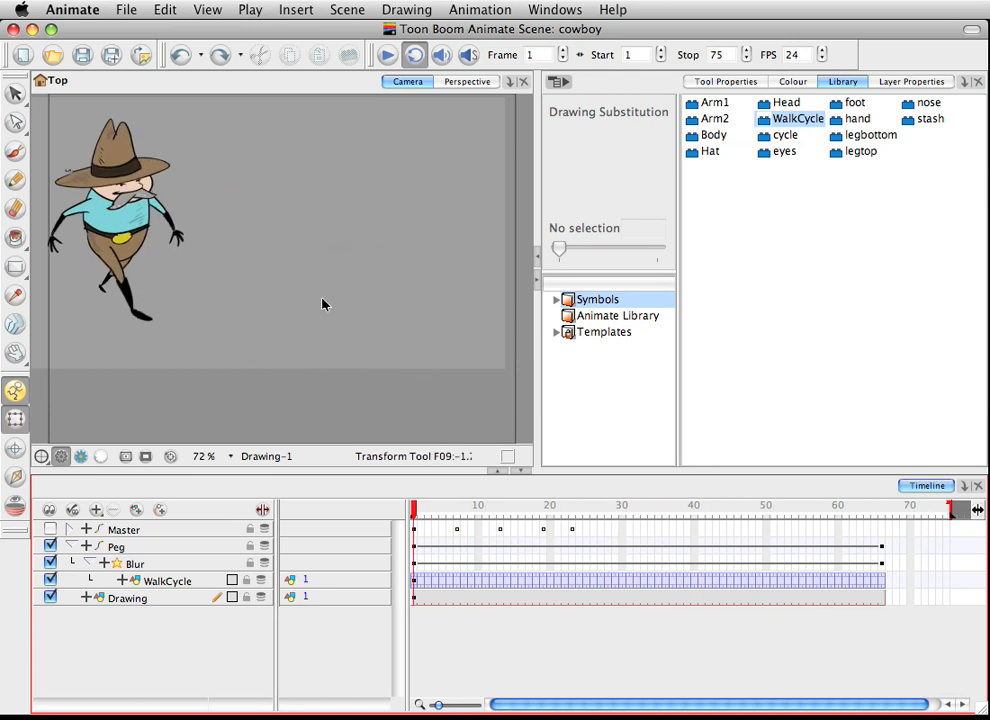